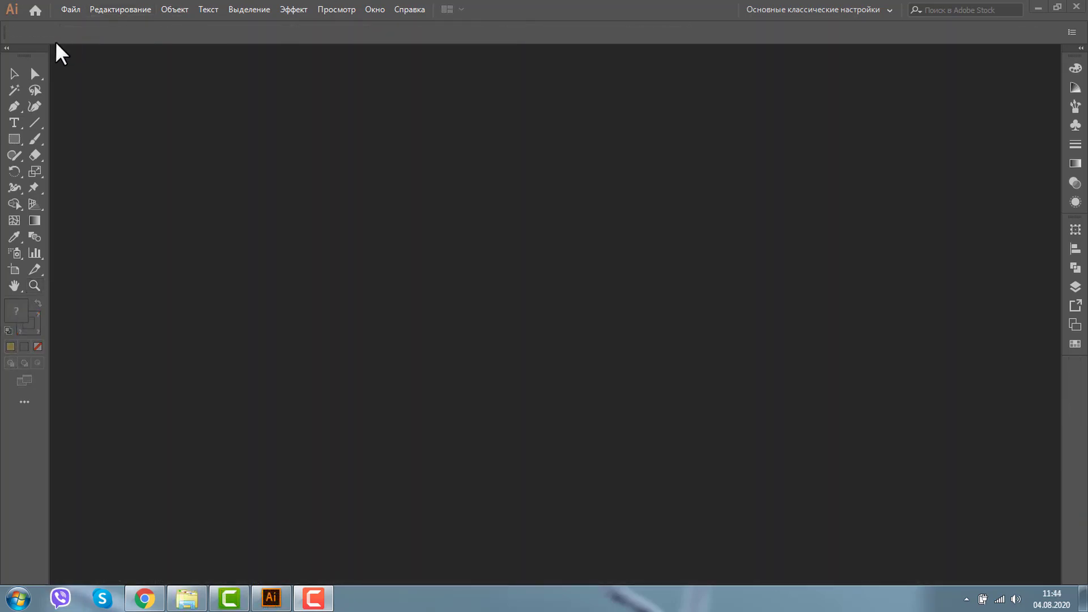
Step: Create a new blank document from the 1000 × 1000 px [Заказной] preset
click(69, 9)
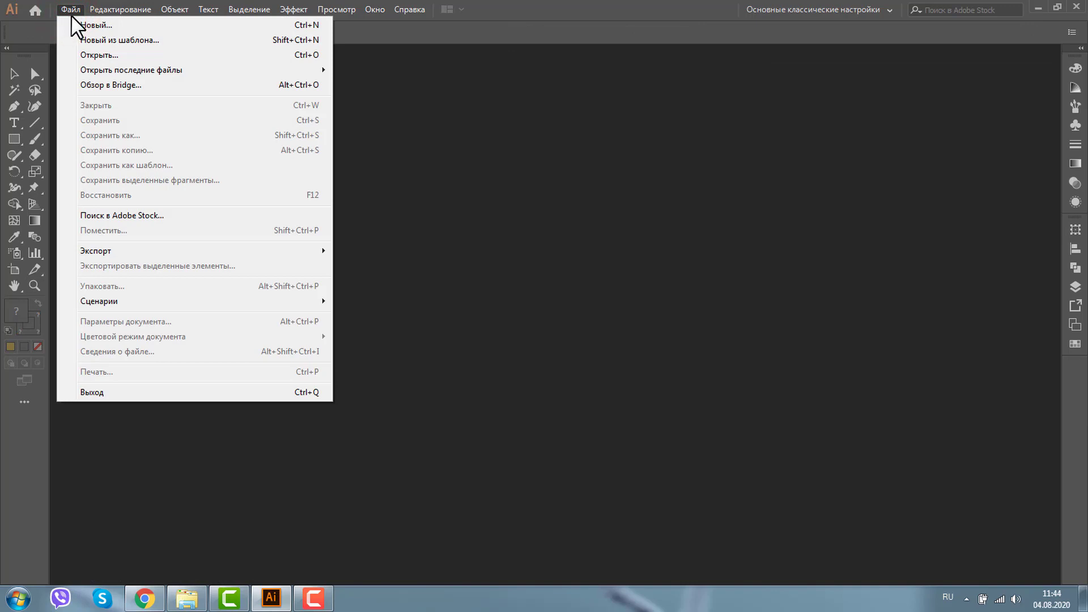
click(85, 27)
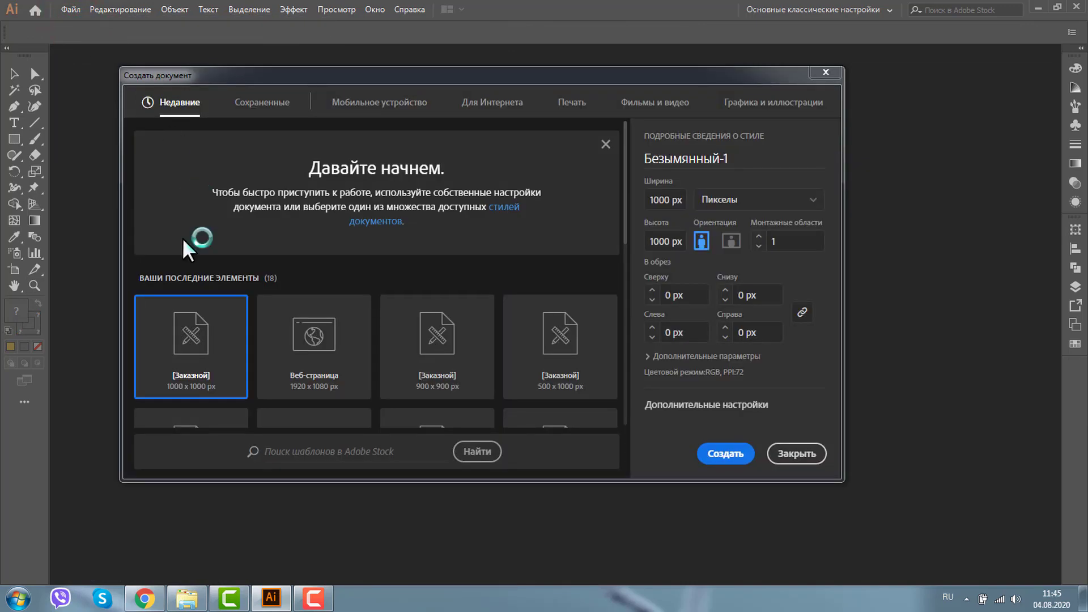
click(186, 344)
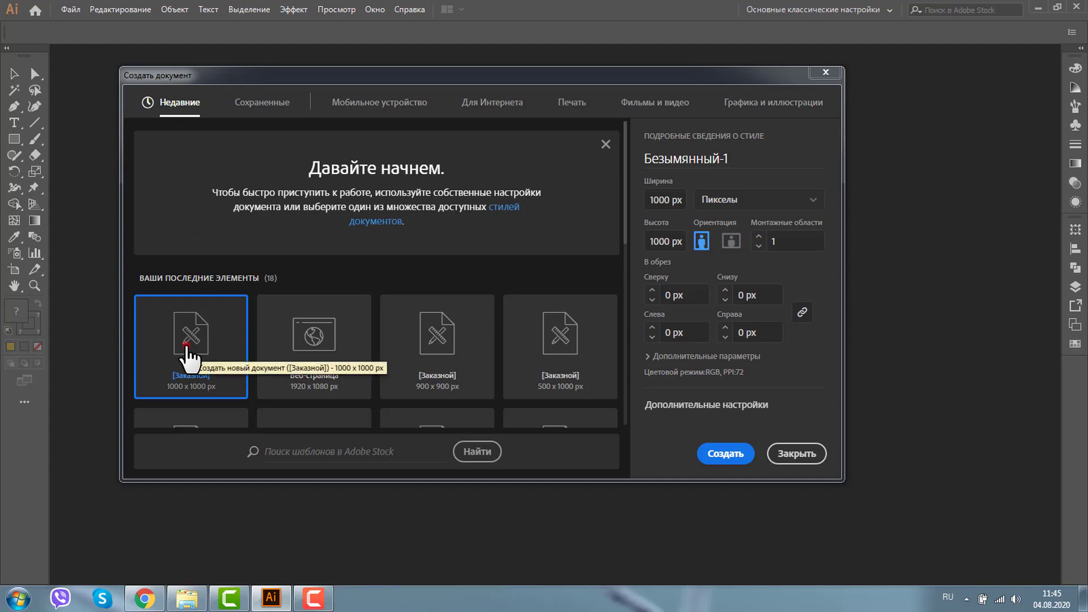
click(714, 454)
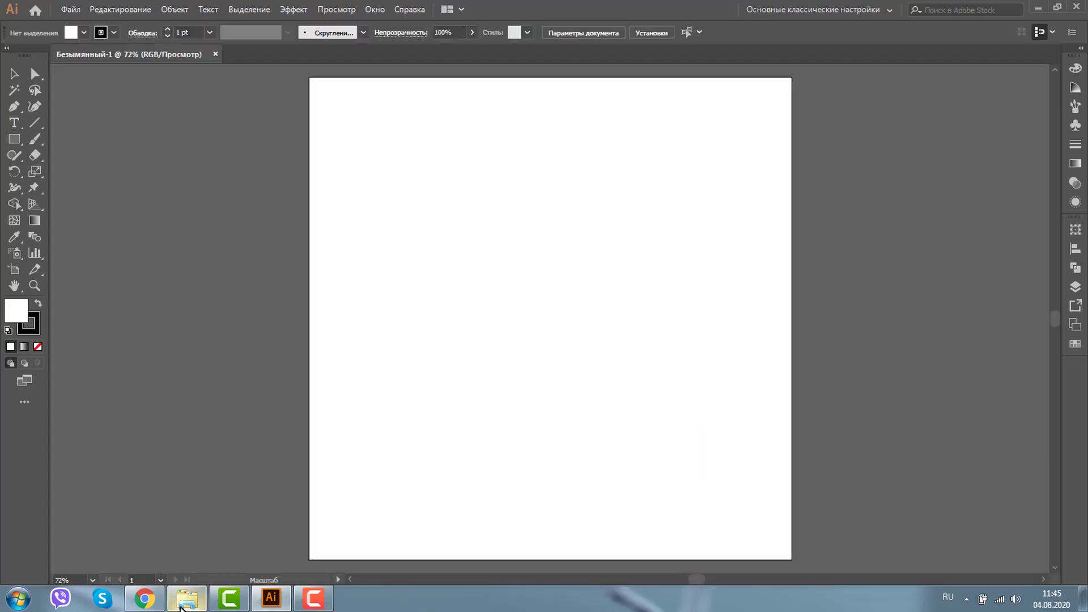
Step: Place the воздушный шарик sketch photo on the artboard from the Explorer folder
click(182, 605)
mouse_move(832, 134)
mouse_down()
mouse_move(878, 116)
mouse_move(913, 77)
mouse_up()
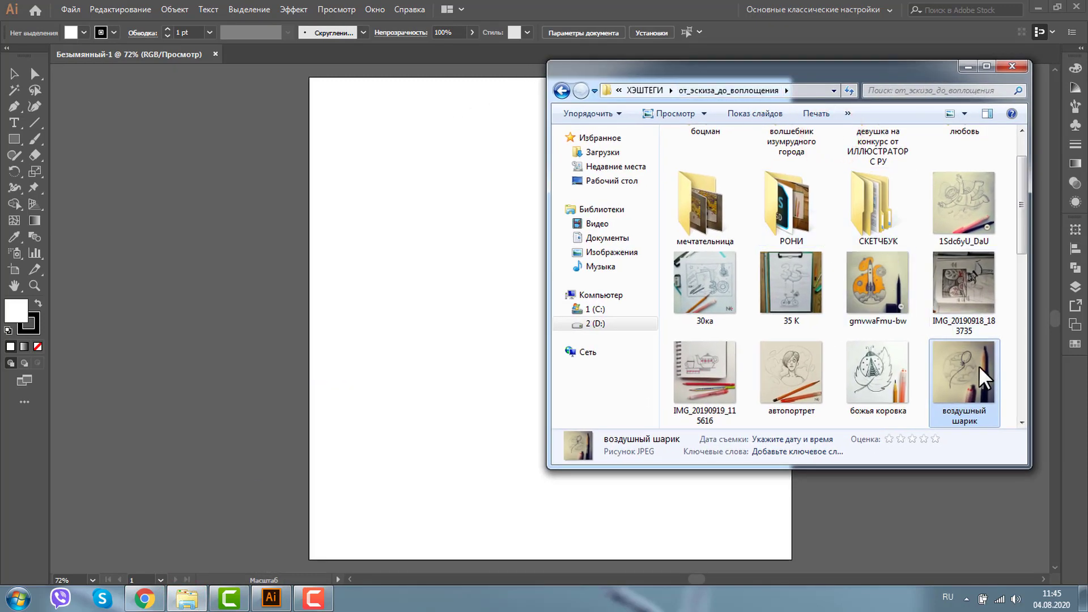
drag(978, 365, 462, 316)
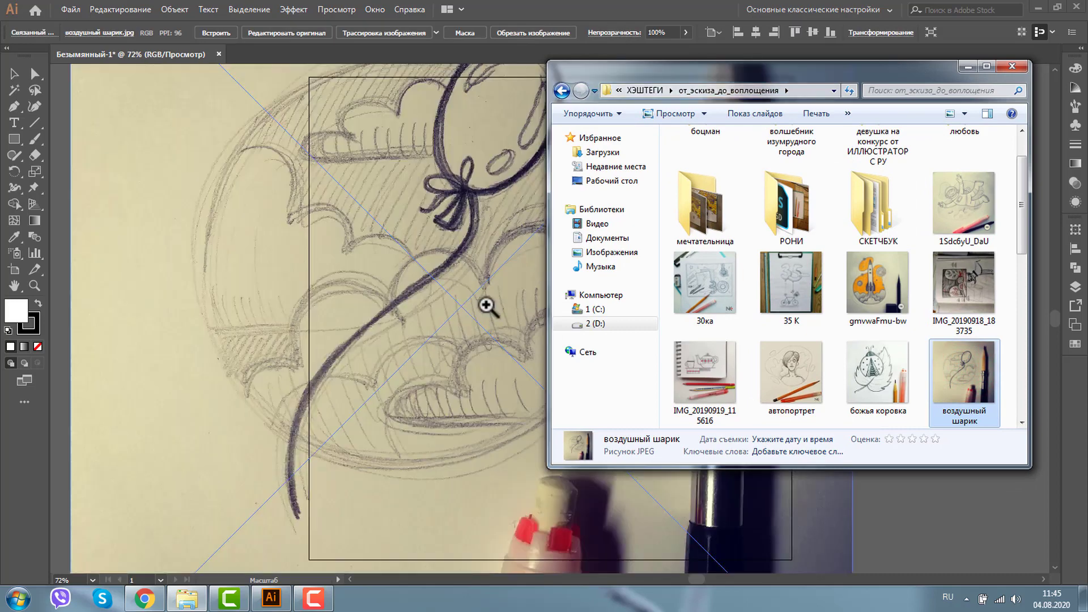
click(965, 67)
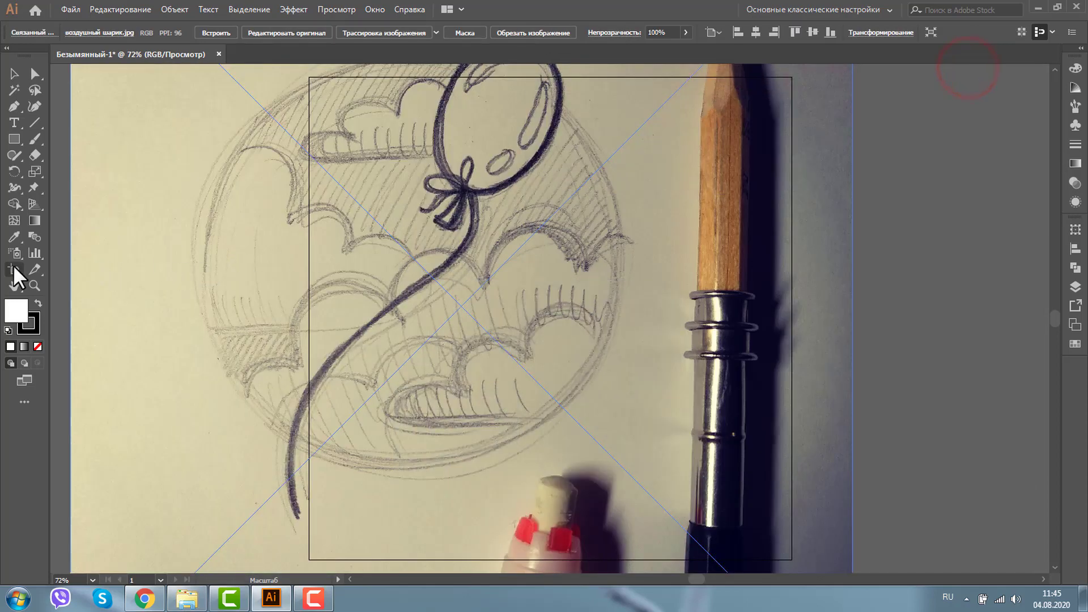
Step: Resize and reposition the sketch photo so it covers the artboard
click(11, 73)
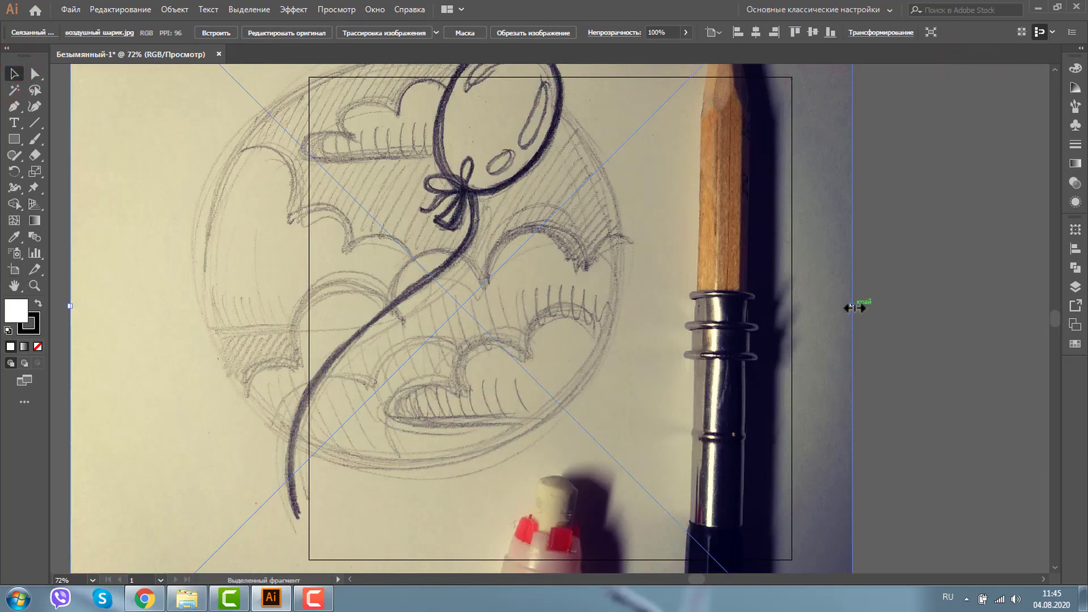
drag(852, 306, 469, 304)
mouse_move(238, 313)
mouse_down()
mouse_move(541, 323)
mouse_move(505, 297)
mouse_up()
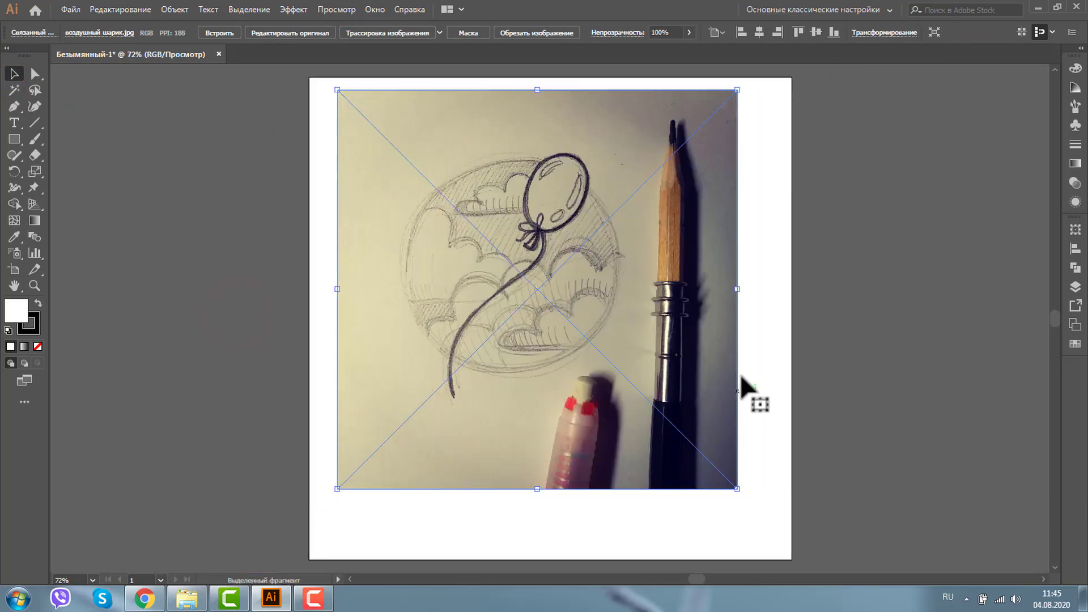
drag(737, 289, 828, 289)
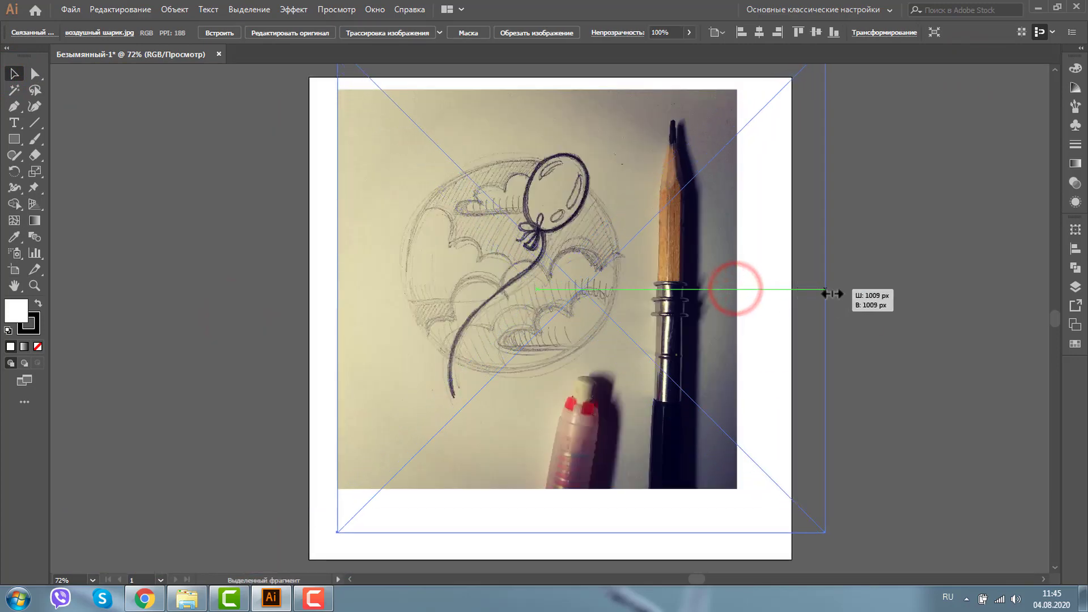
drag(603, 227, 597, 254)
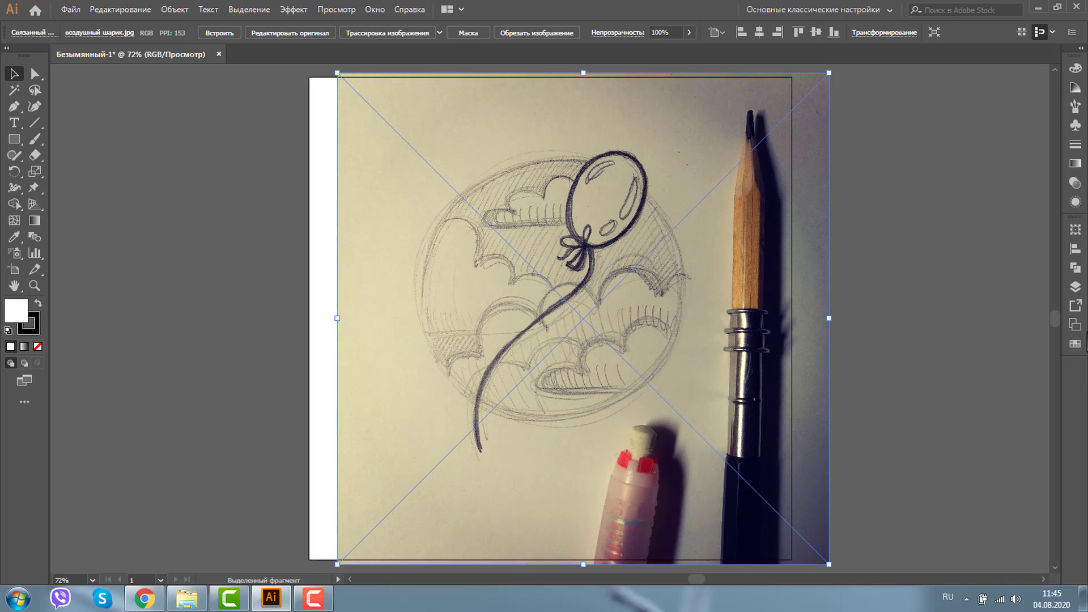
Step: Lock Слой 1 holding the sketch and add an empty Слой 2 above it
click(1076, 286)
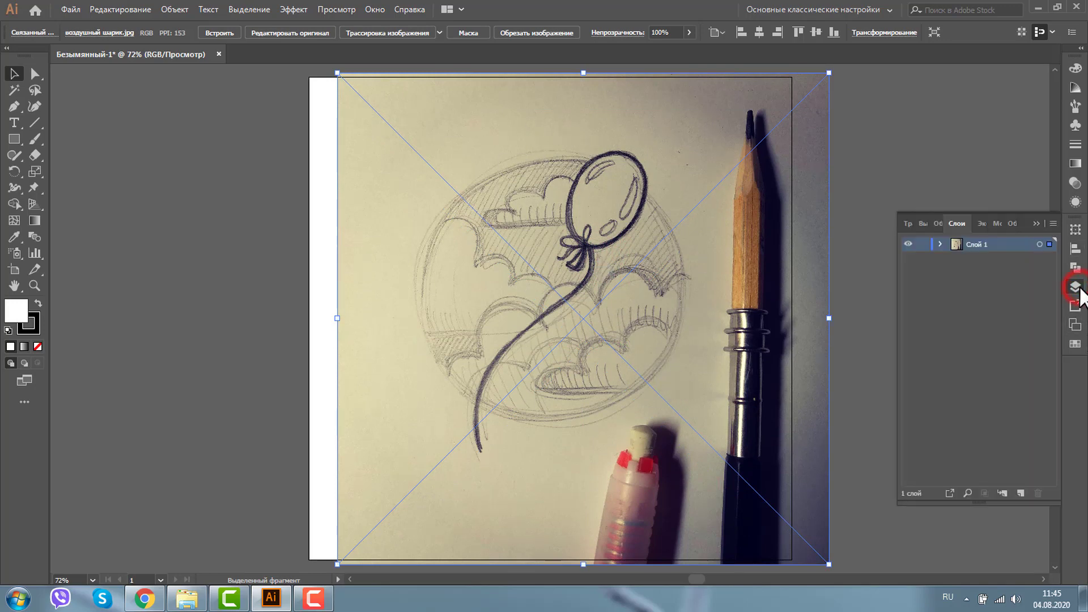
click(922, 244)
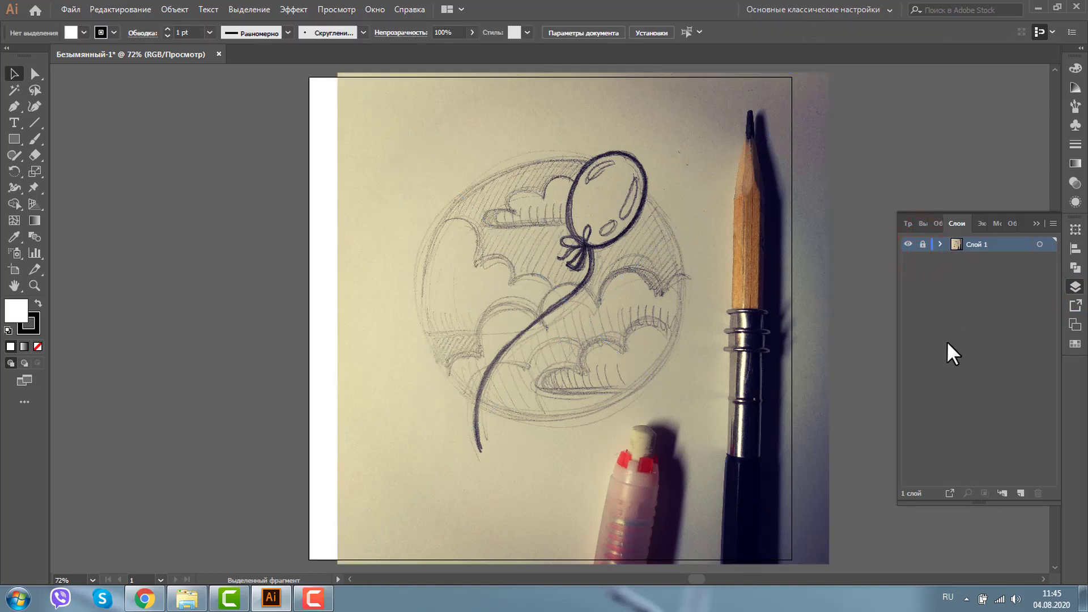
click(1020, 493)
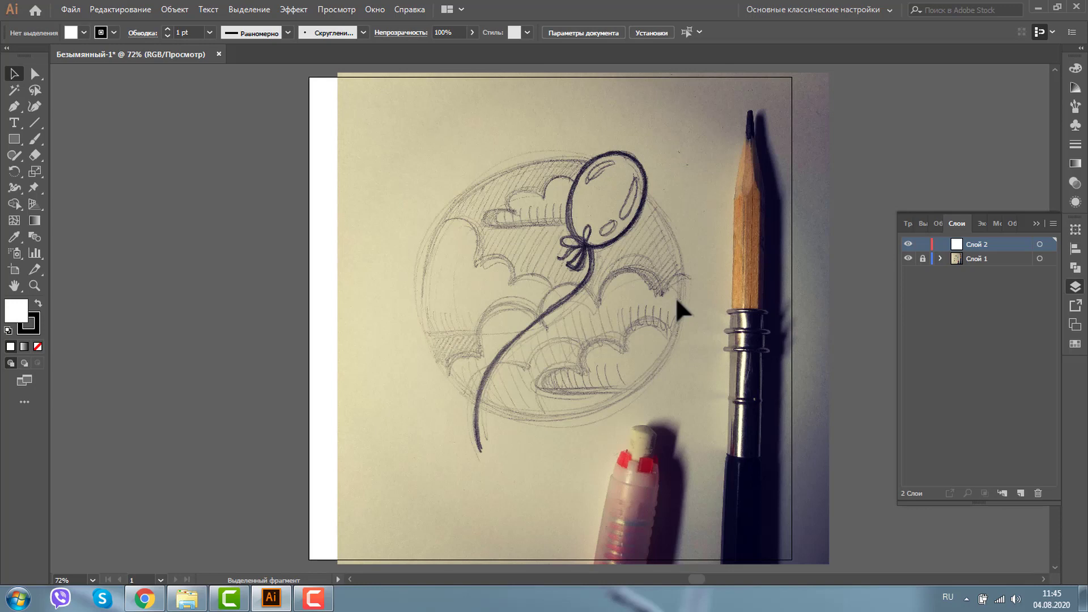
key(l)
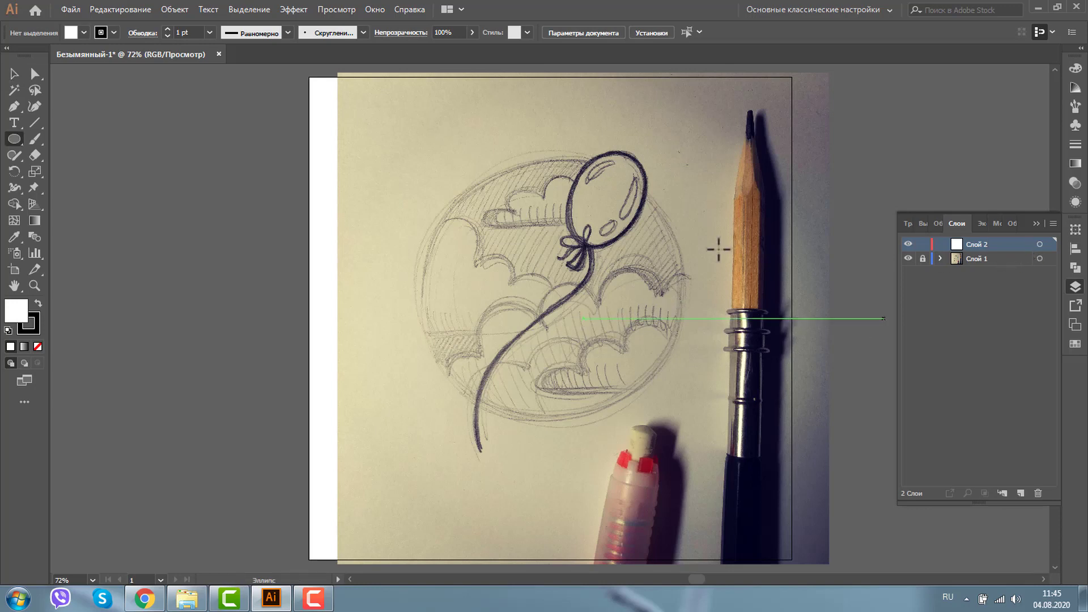
Step: Draw a 545 px circle over the sketch's large circle
click(441, 185)
mouse_move(441, 185)
mouse_down()
mouse_move(667, 414)
mouse_move(692, 427)
mouse_move(674, 405)
mouse_move(676, 417)
mouse_move(687, 417)
mouse_move(684, 407)
mouse_up()
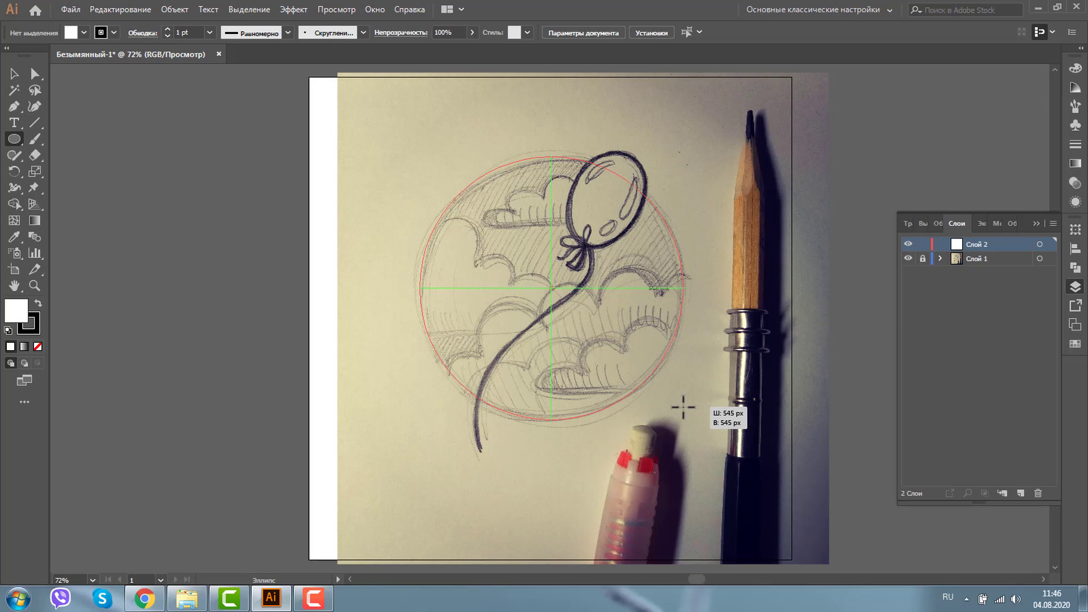
drag(684, 407, 685, 407)
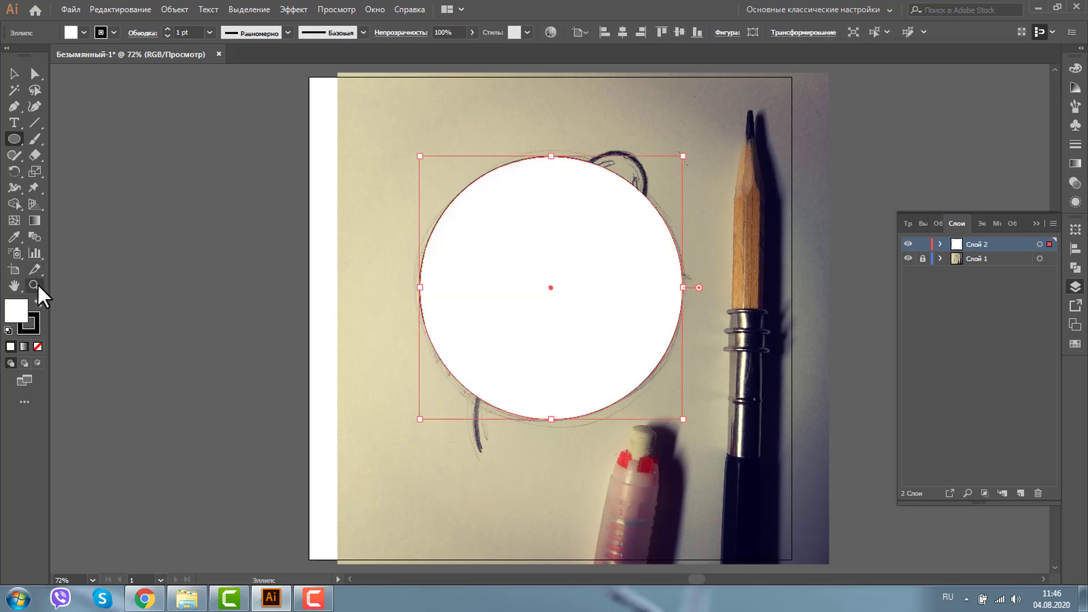
Step: Remove the circle's fill and give it a red 3 pt stroke
click(35, 345)
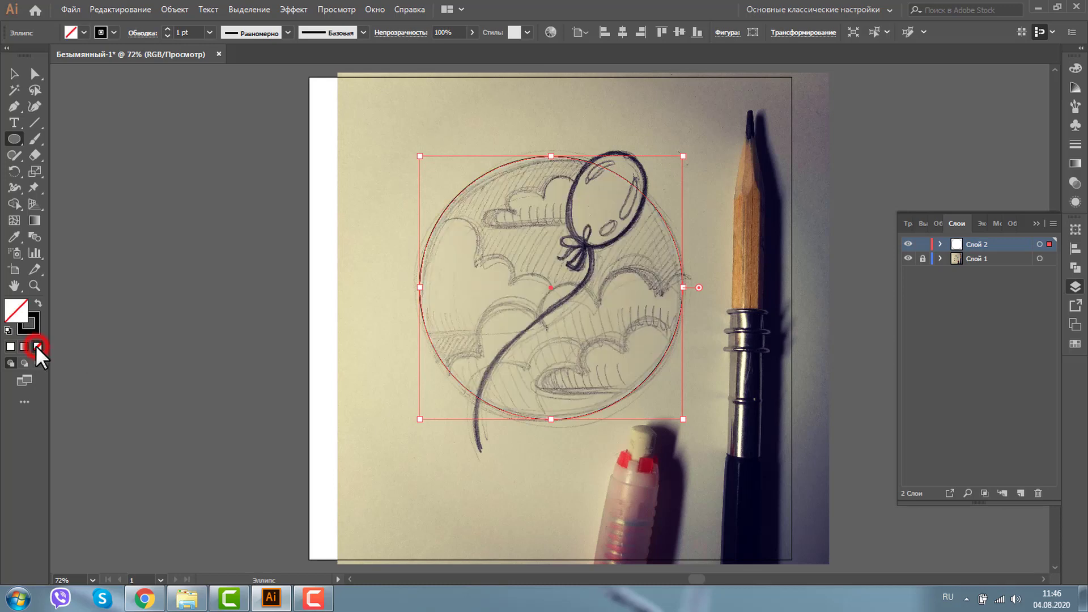
click(37, 315)
click(113, 33)
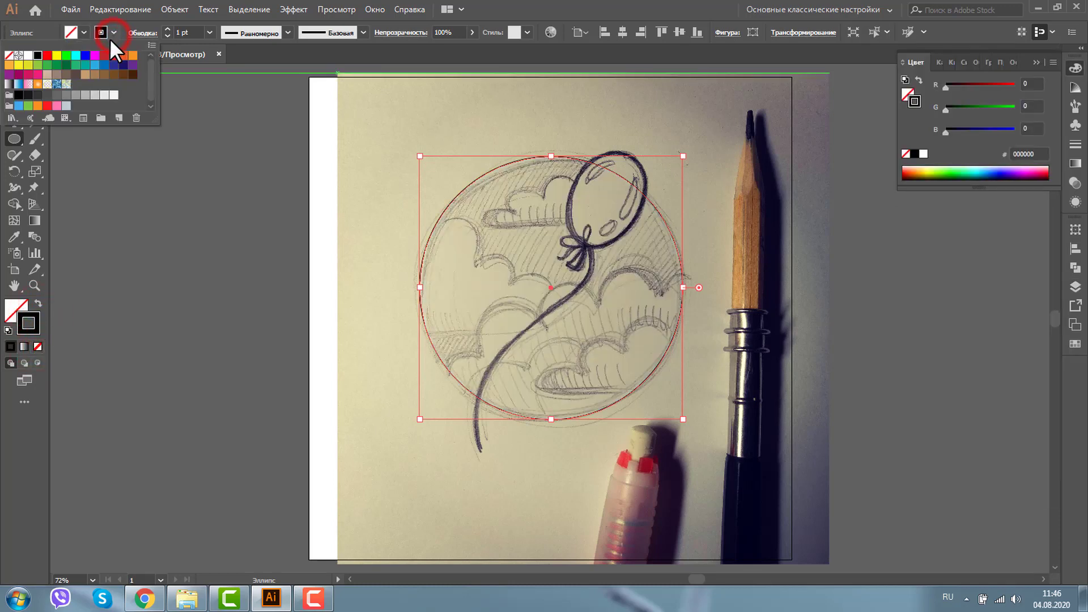
click(113, 56)
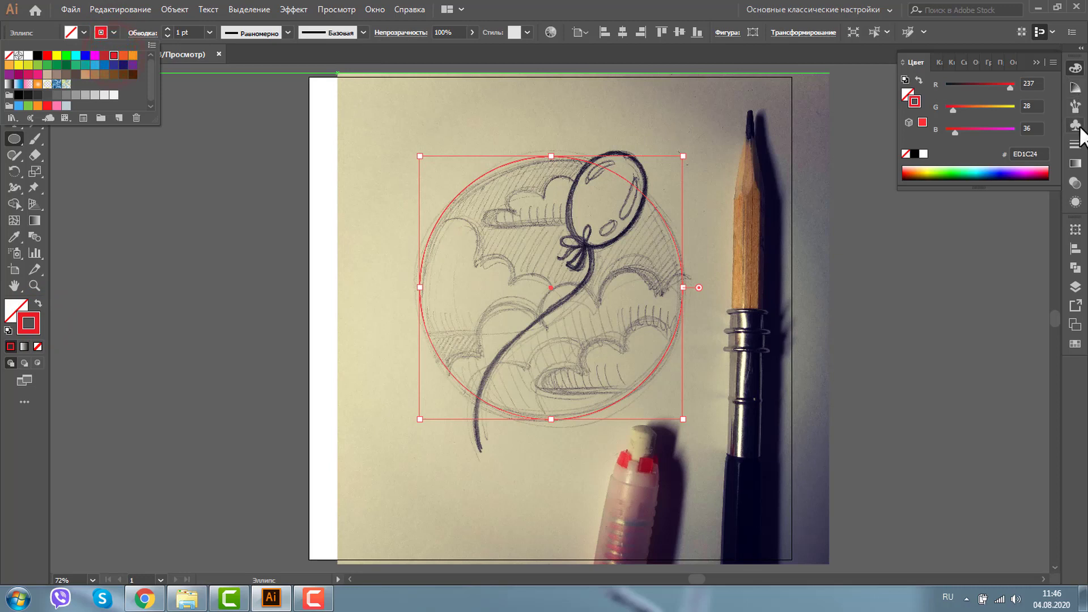
click(1075, 144)
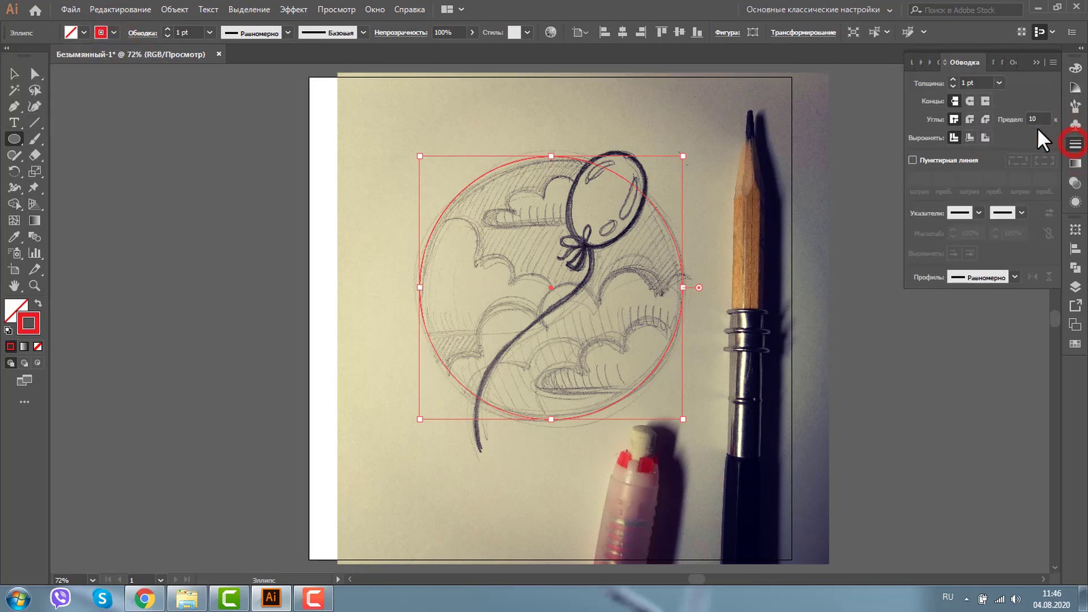
click(953, 79)
click(953, 79)
click(15, 73)
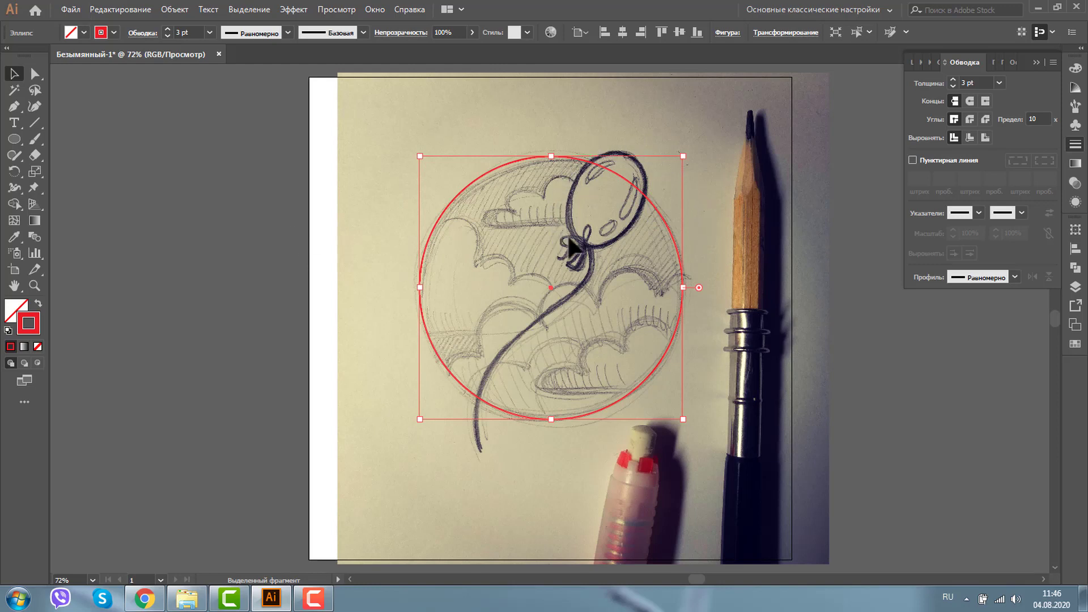
key(l)
drag(190, 157, 282, 262)
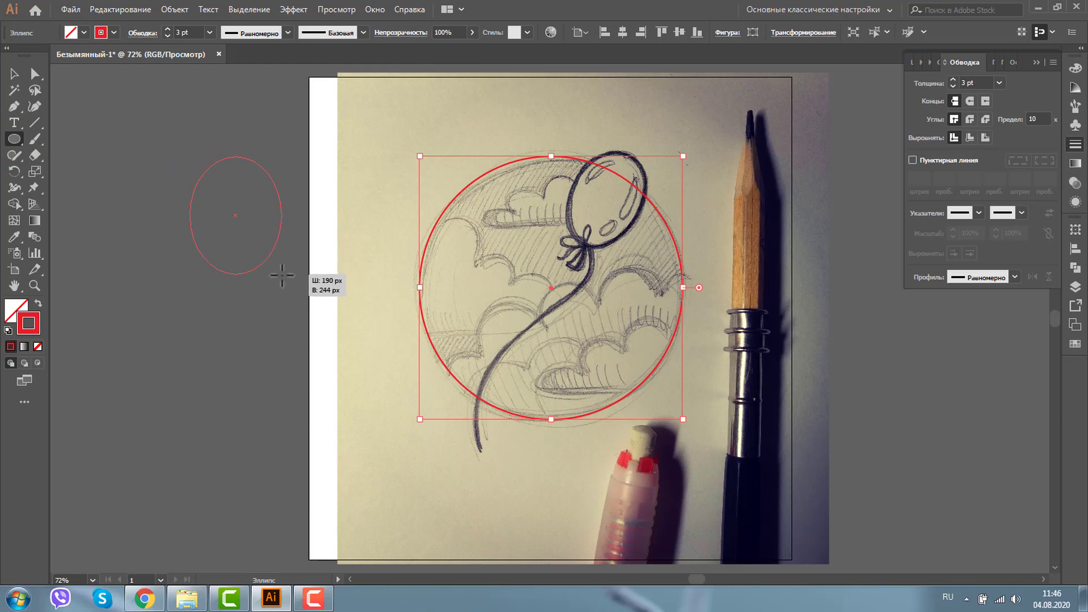
Step: Finish the tall balloon oval and draw a triangular tail below its bottom point
drag(281, 262, 281, 278)
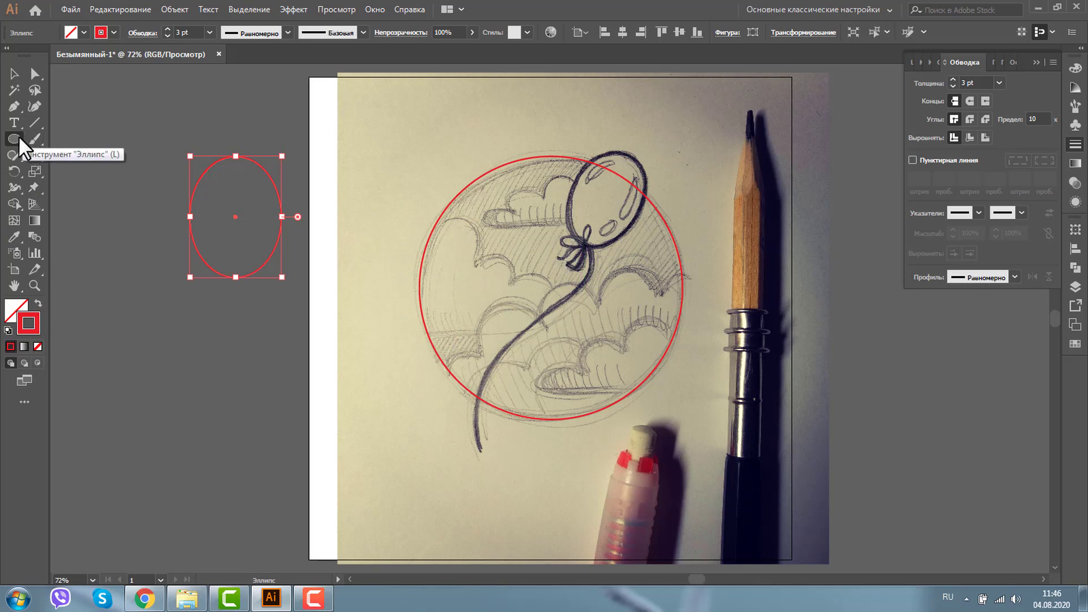
click(34, 285)
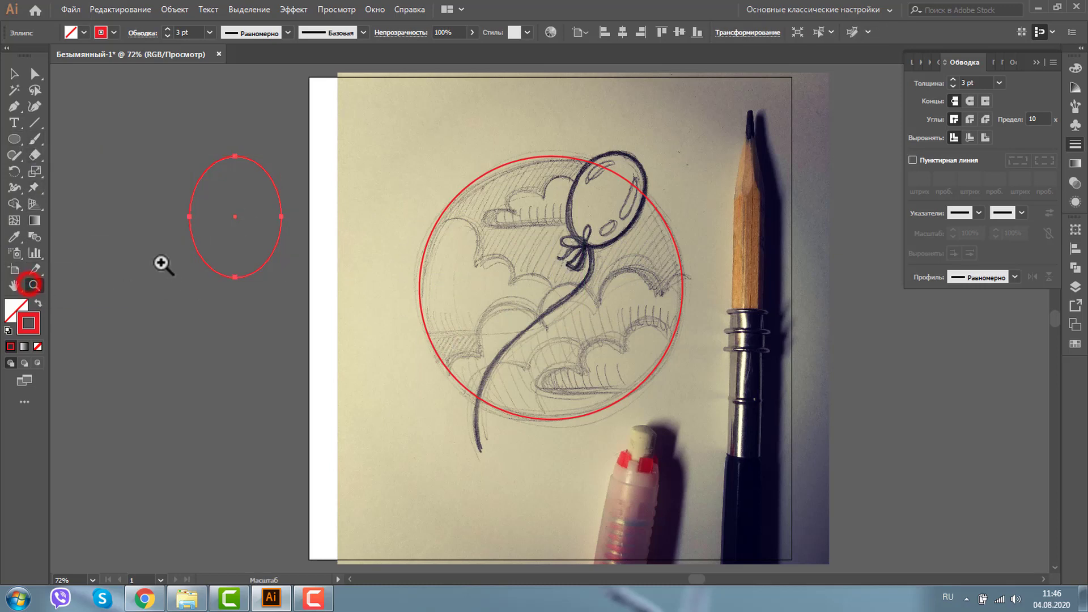
drag(180, 258, 357, 381)
key(p)
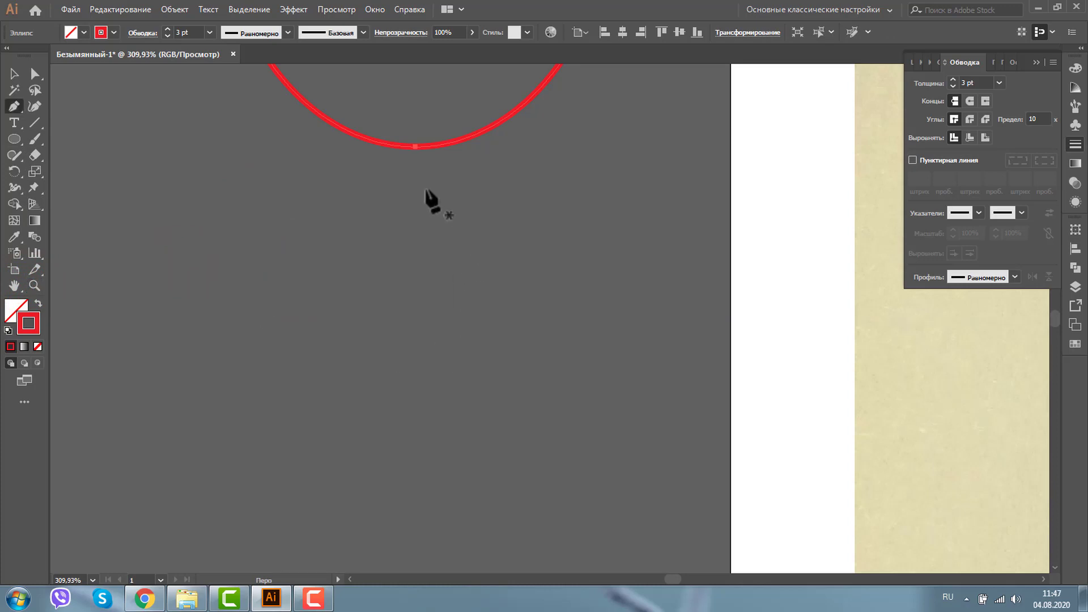
click(411, 153)
click(372, 293)
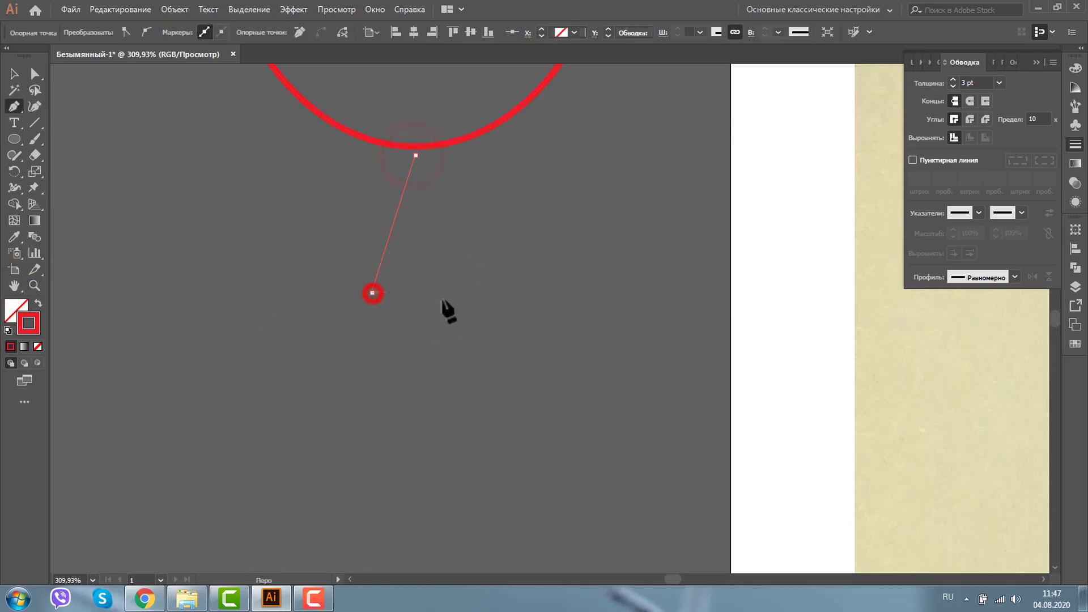
click(461, 298)
click(415, 155)
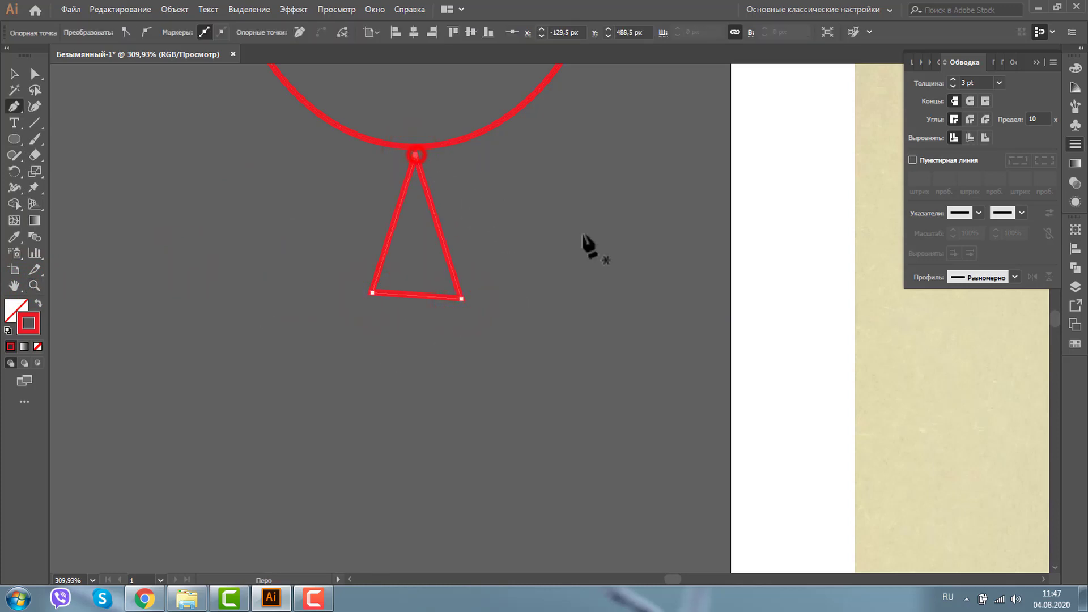
Step: Bend the triangle tail's left, right and bottom edges into gentle curves
click(14, 74)
click(33, 104)
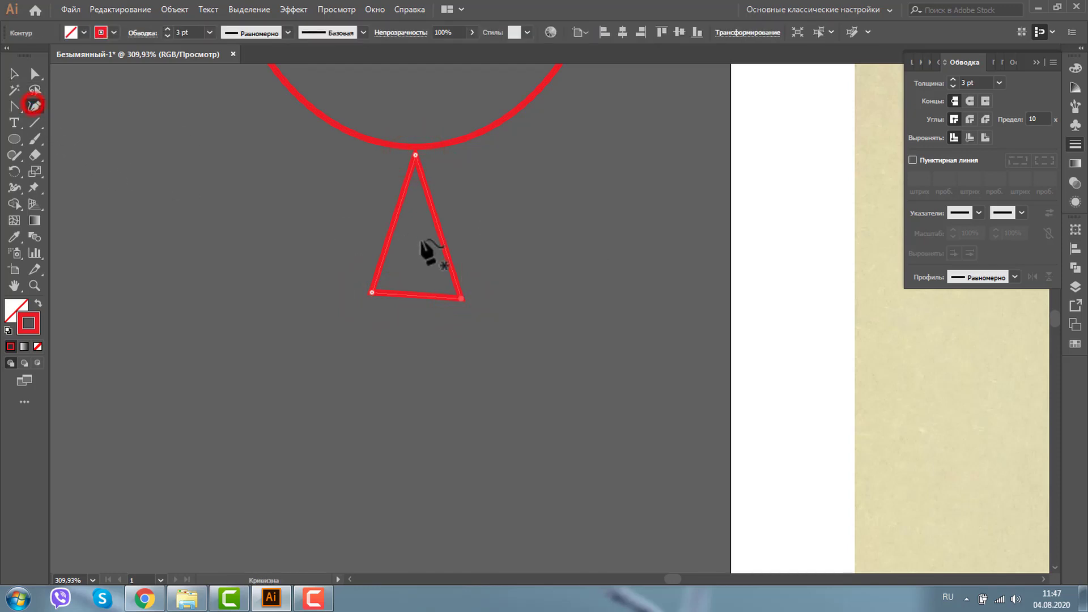
click(400, 227)
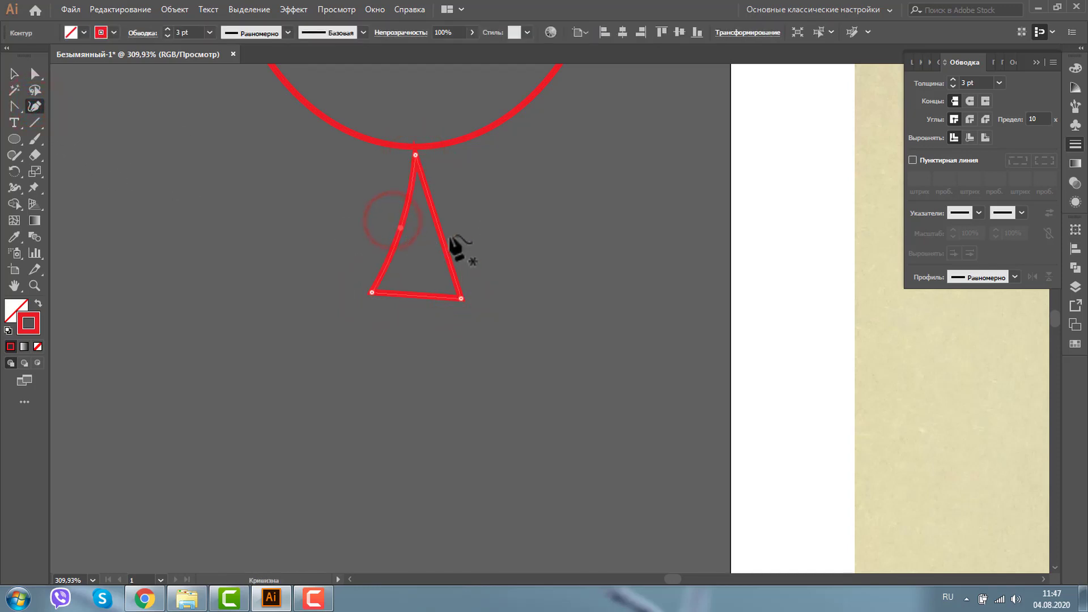
drag(439, 229, 451, 228)
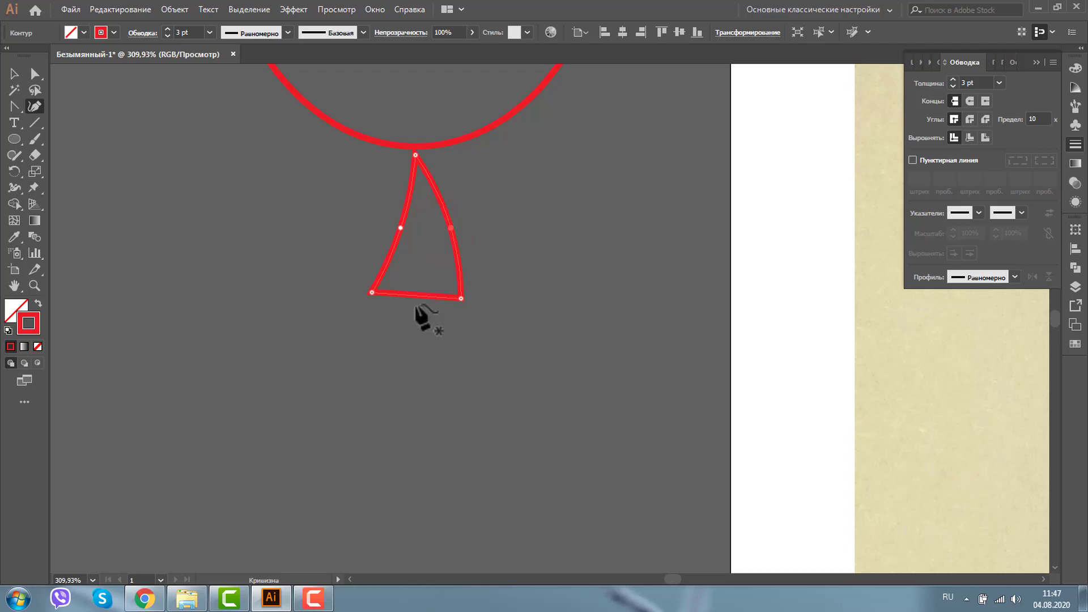
drag(415, 295, 409, 306)
click(35, 285)
alt+click(462, 285)
alt+click(645, 253)
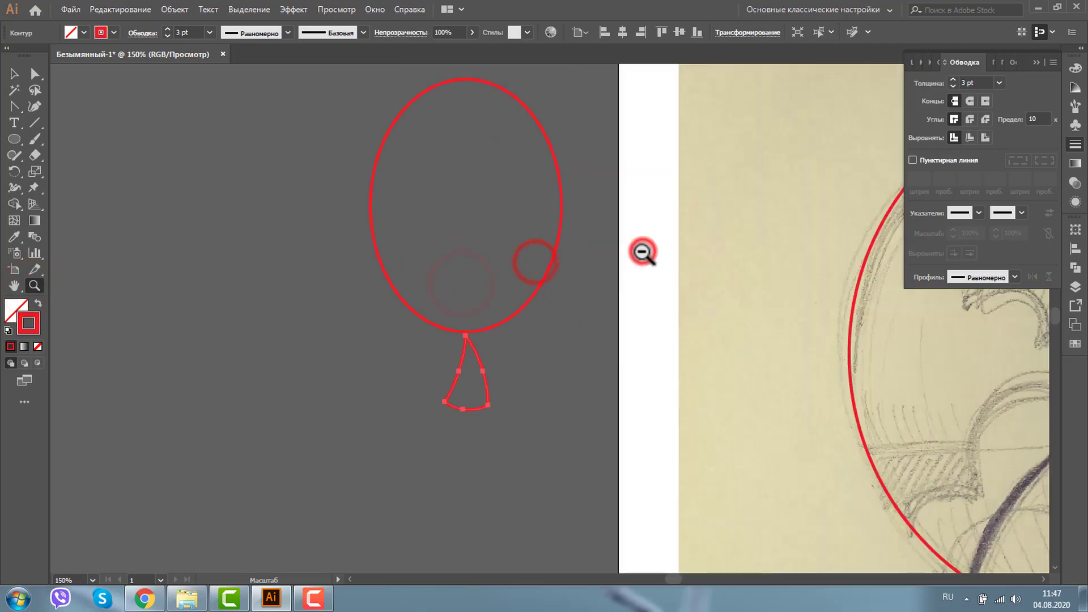
click(16, 73)
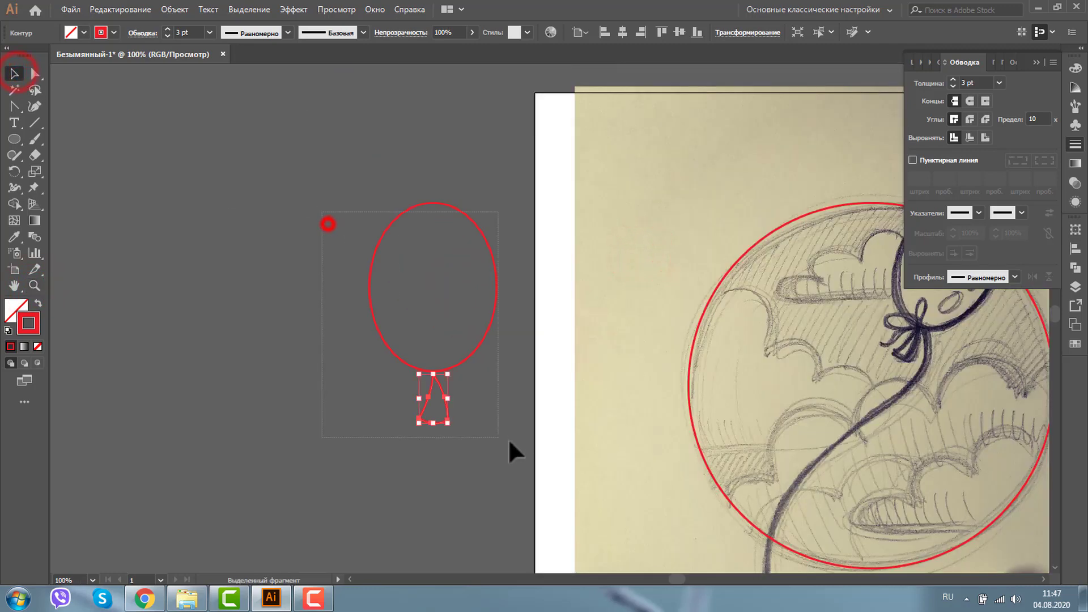
Step: Select the balloon oval and its tail and give their strokes round joins
drag(329, 224, 508, 437)
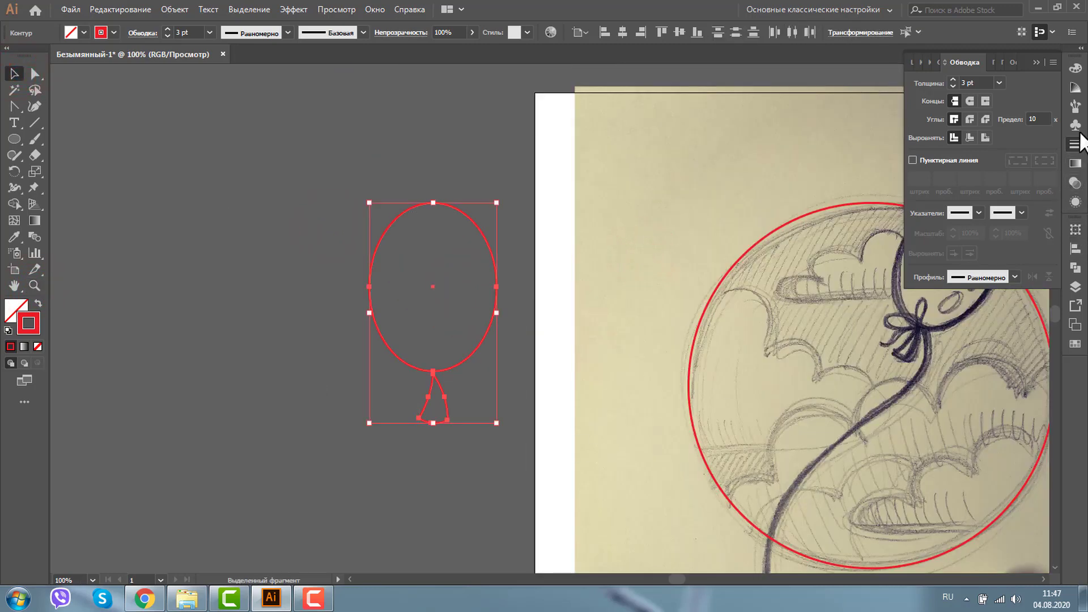
click(969, 116)
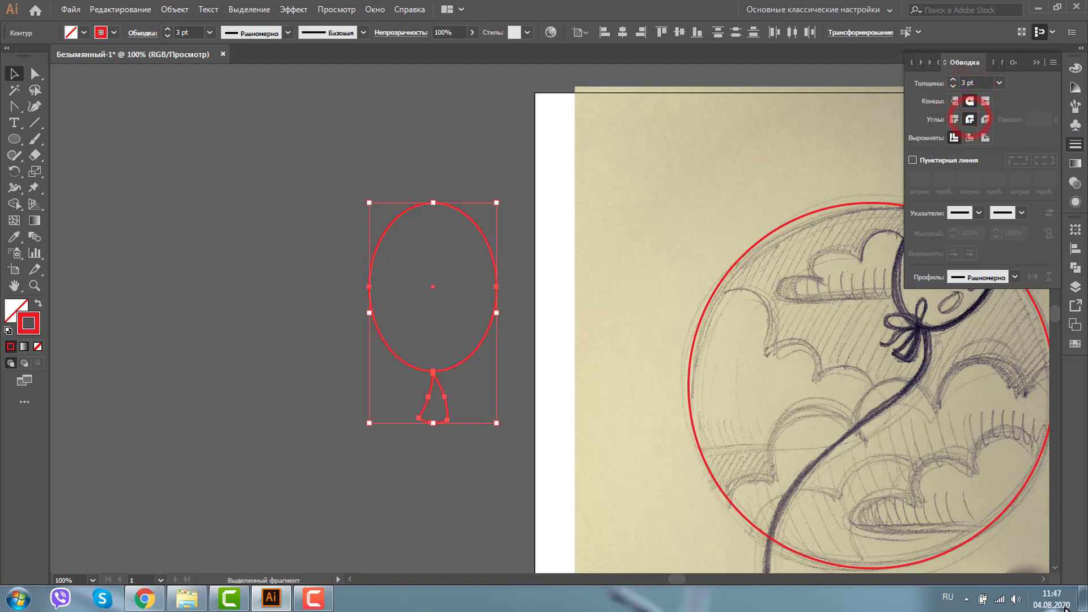
click(1044, 577)
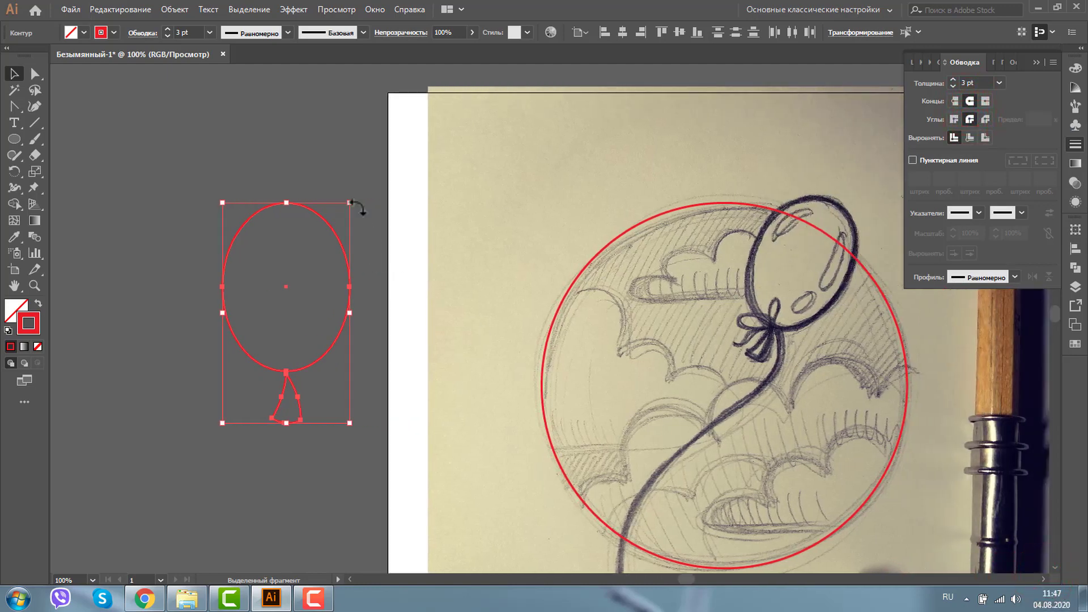
mouse_move(354, 193)
mouse_down()
mouse_move(378, 252)
mouse_move(368, 216)
mouse_up()
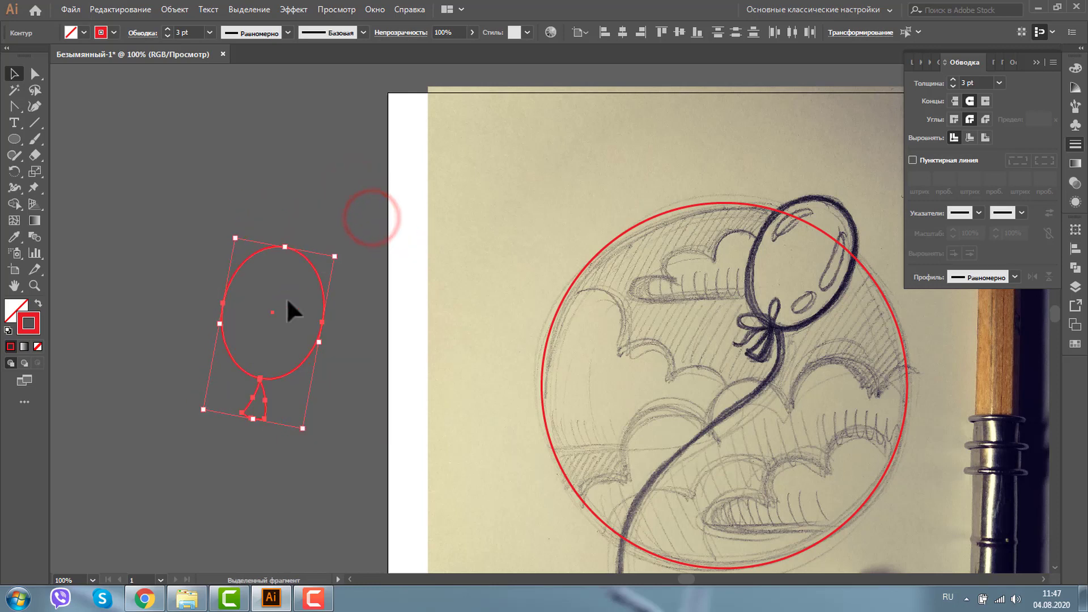
Step: Move and tilt the balloon and tail onto the sketched balloon
mouse_move(287, 298)
mouse_down()
mouse_move(627, 319)
mouse_move(782, 255)
mouse_up()
mouse_move(850, 195)
mouse_down()
mouse_move(837, 222)
mouse_move(851, 222)
mouse_up()
click(14, 285)
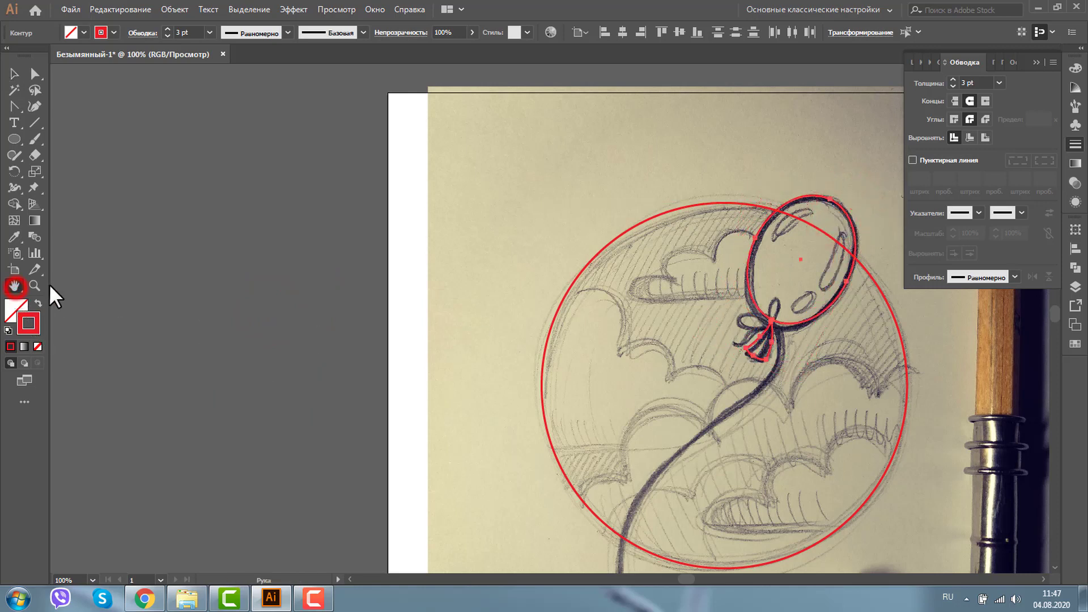
drag(736, 316, 825, 382)
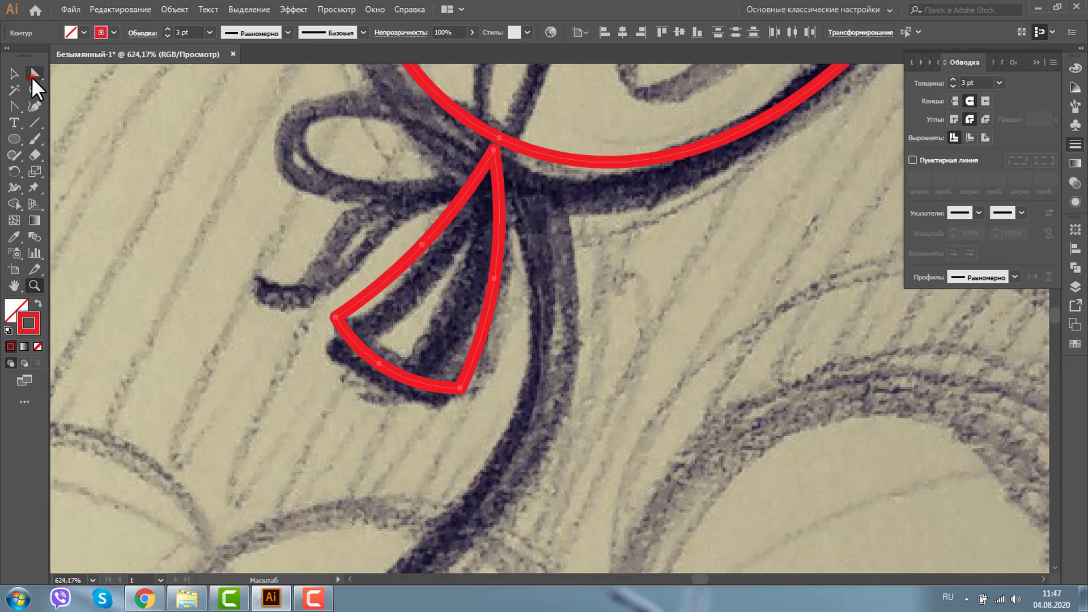
Step: Move the knot's corner points, delete the extra bottom point and curve the bottom edge
click(34, 74)
drag(336, 320, 338, 335)
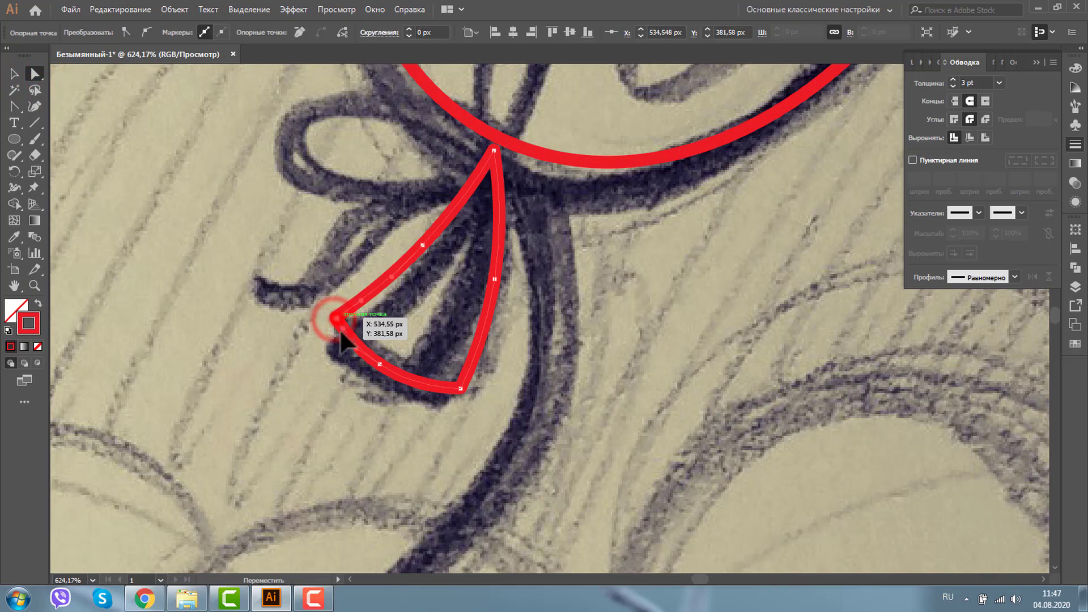
drag(379, 363, 398, 366)
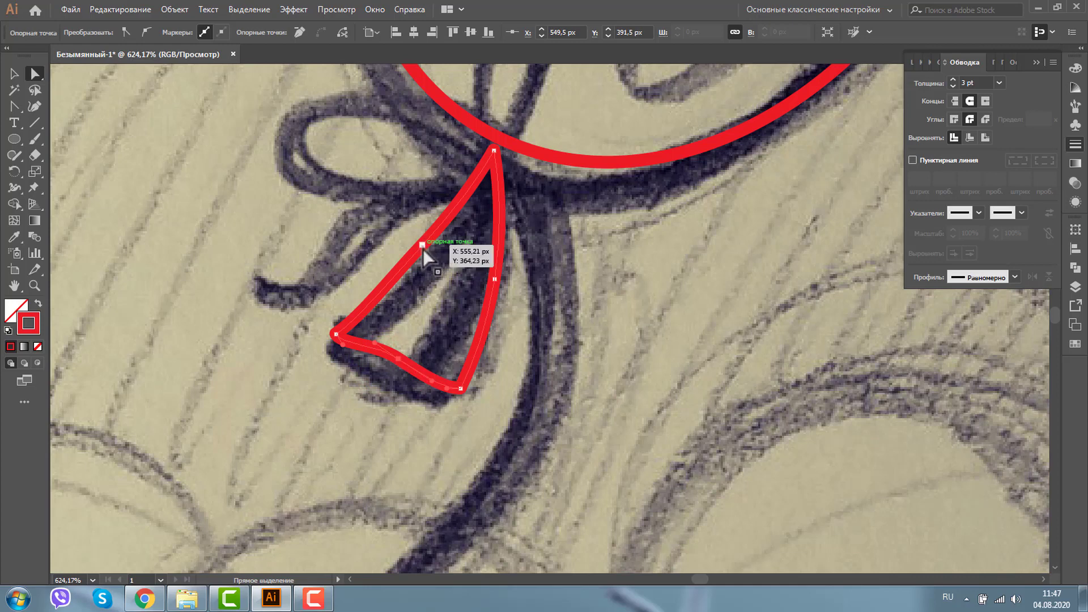
key(p)
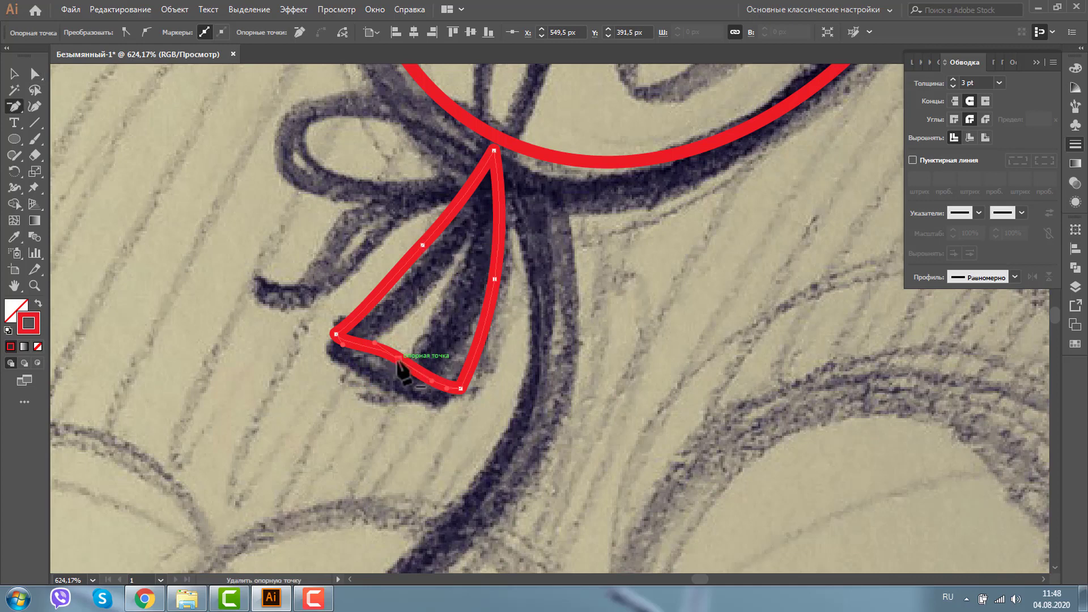
click(399, 359)
click(34, 74)
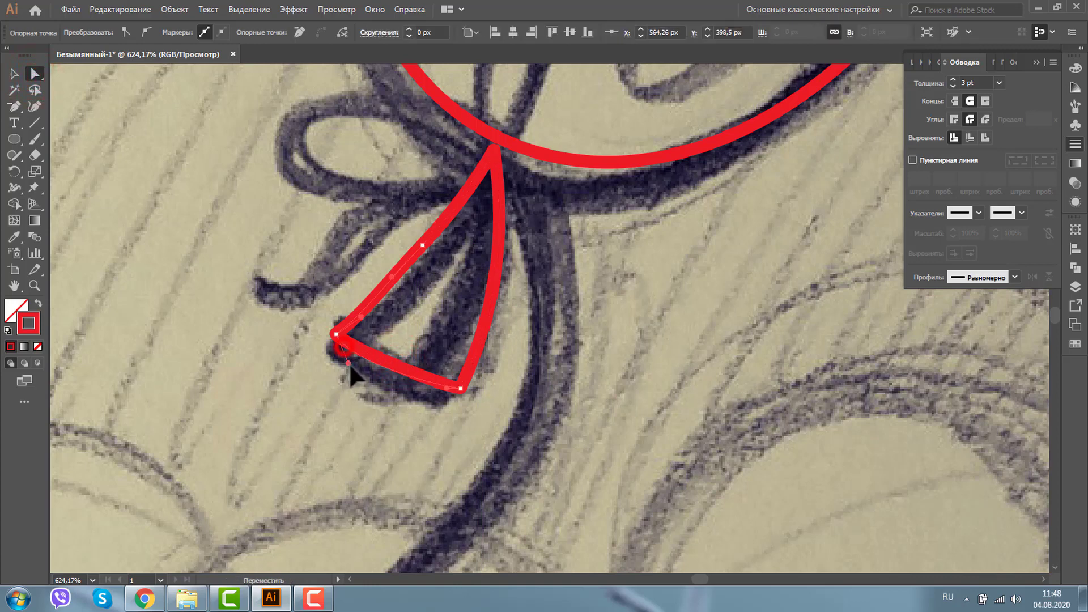
mouse_move(356, 373)
mouse_down()
mouse_move(448, 396)
mouse_move(426, 351)
mouse_up()
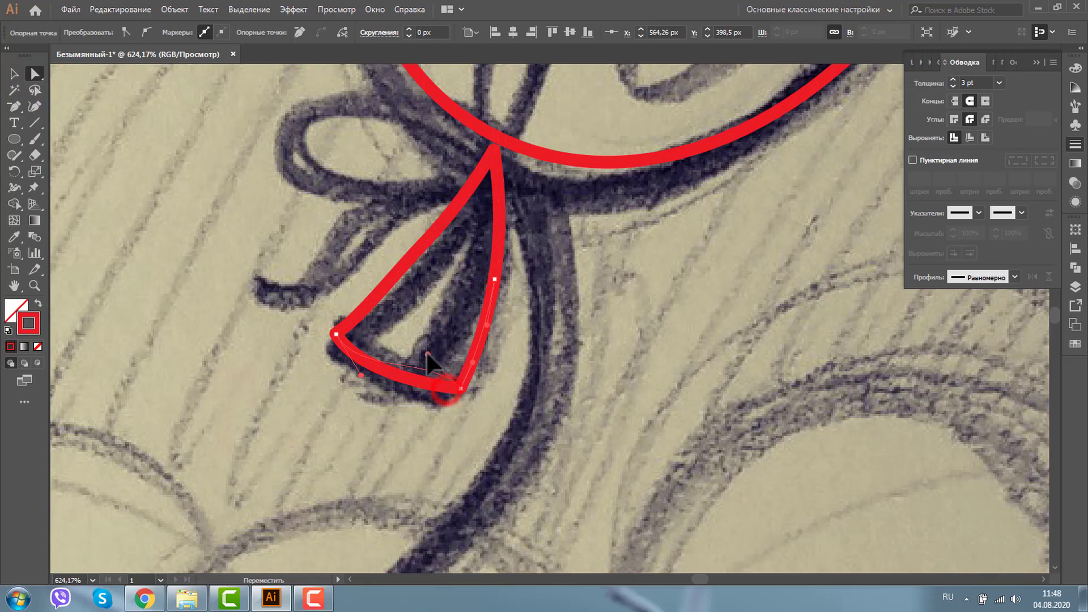
Step: Delete the extra side points and curve the knot's left and right edges inward
key(p)
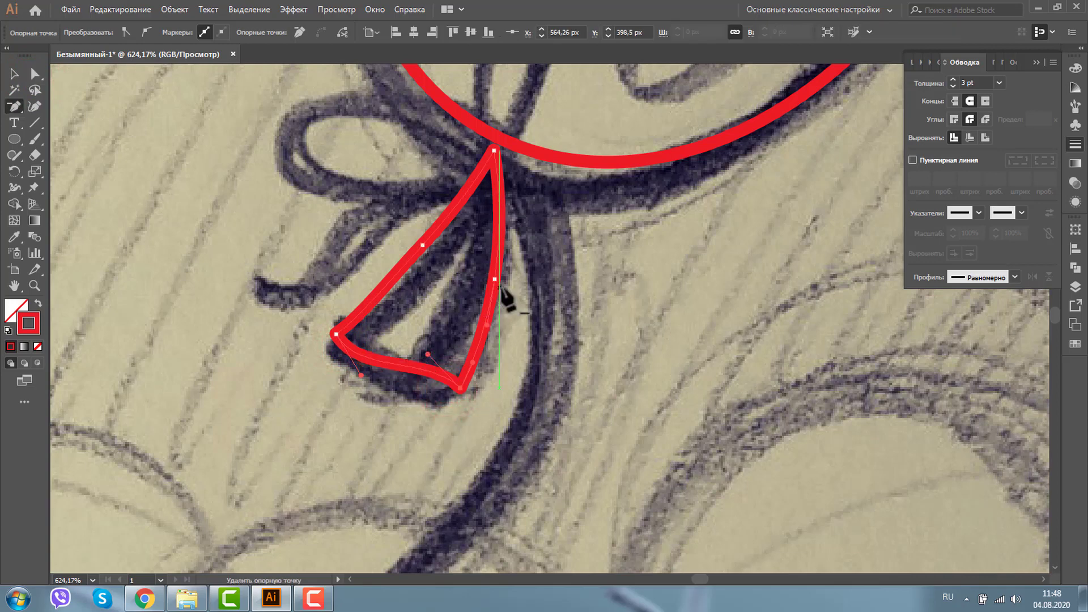
click(494, 279)
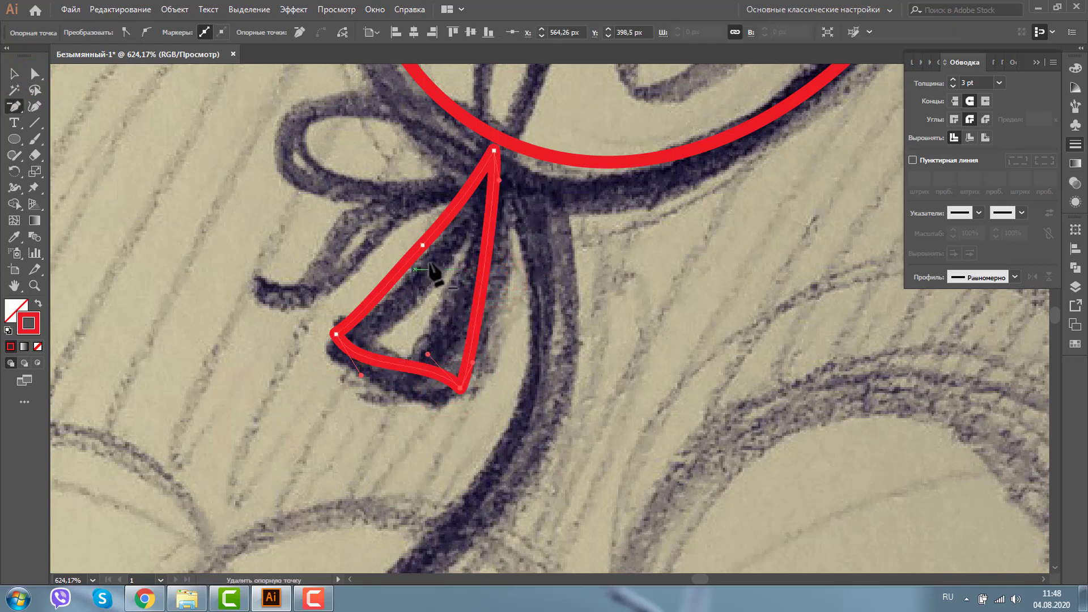
click(422, 245)
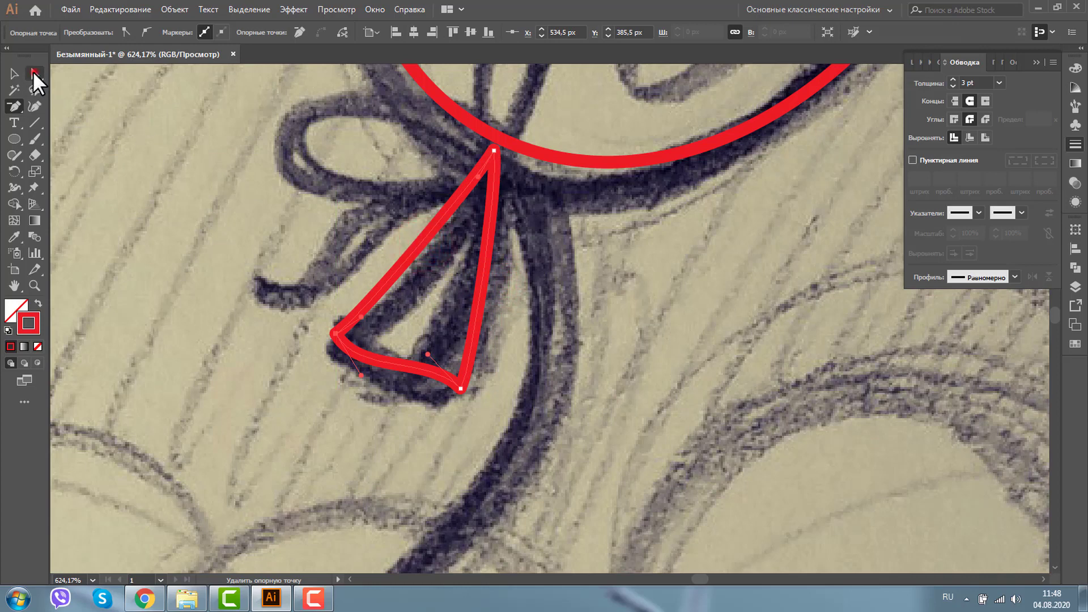
click(33, 70)
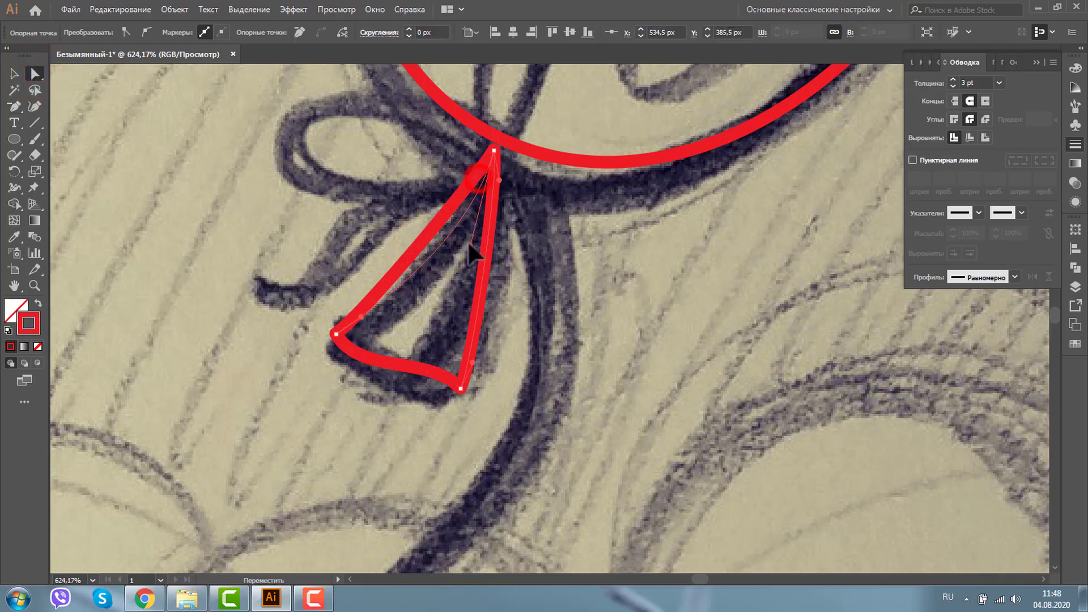
drag(478, 181, 520, 301)
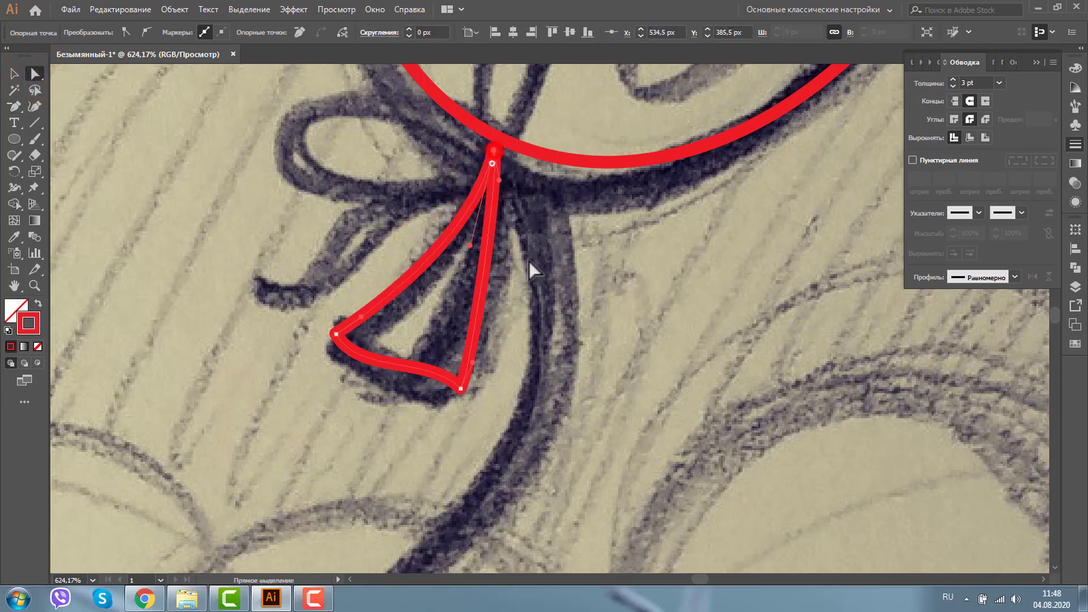
click(494, 151)
drag(501, 186, 507, 236)
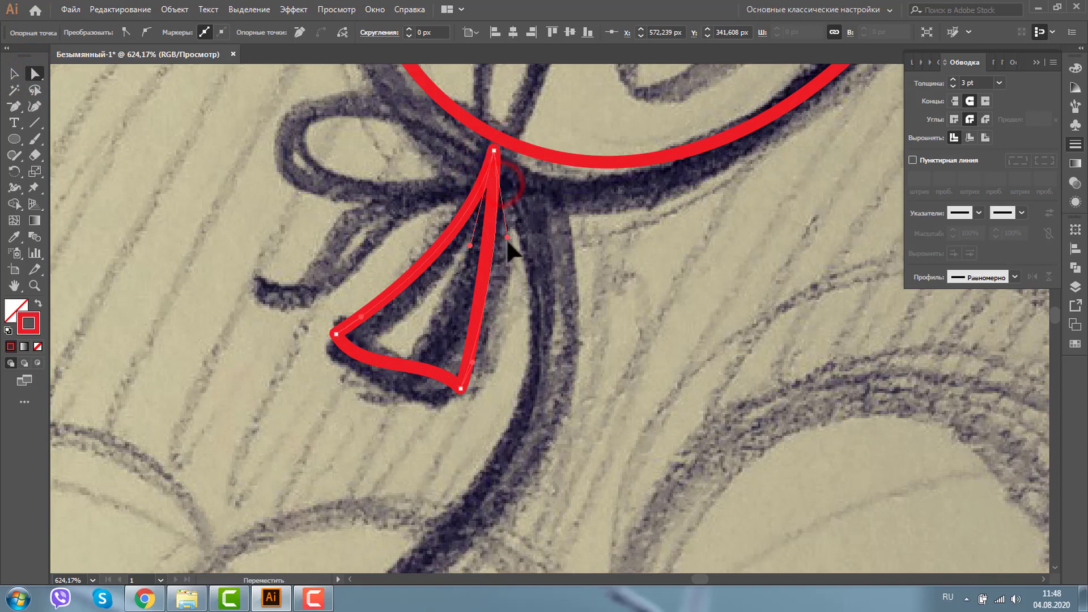
Step: Shift the knot into place and enlarge it toward the lower left
click(12, 72)
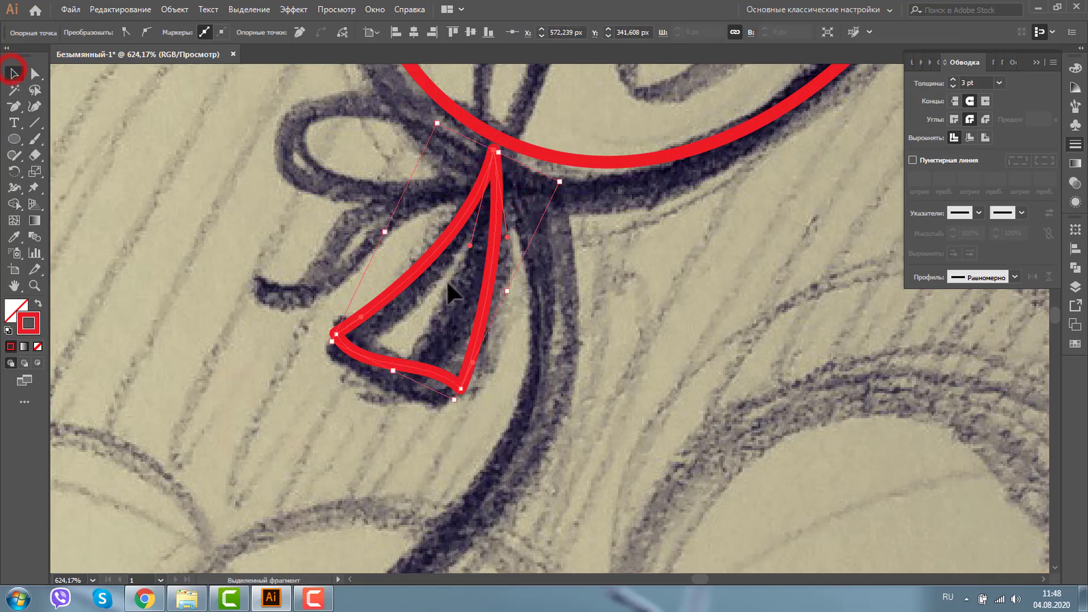
drag(432, 256, 444, 243)
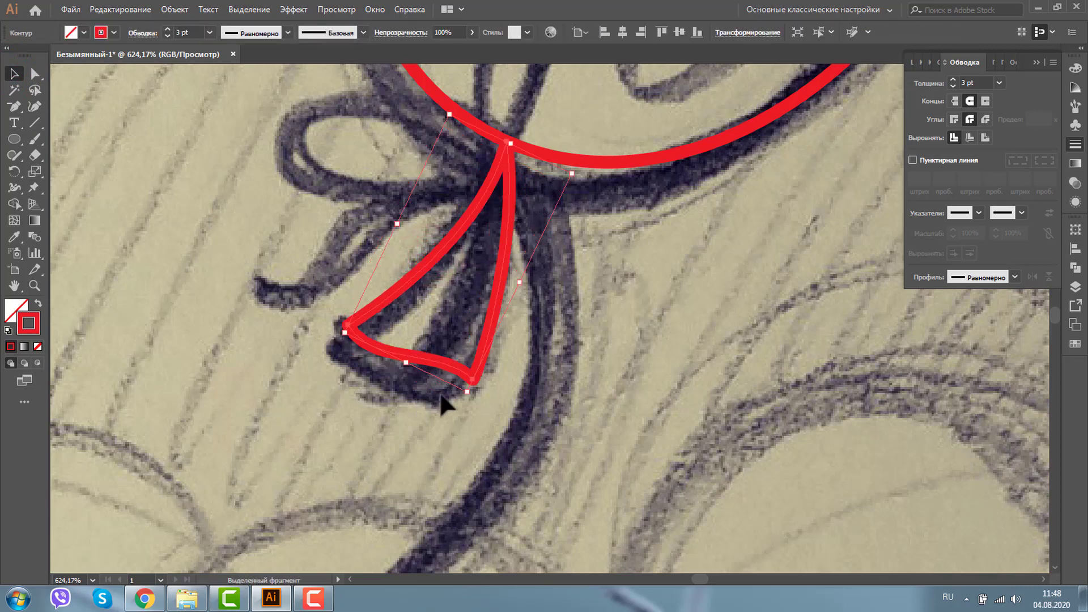
drag(403, 357, 397, 372)
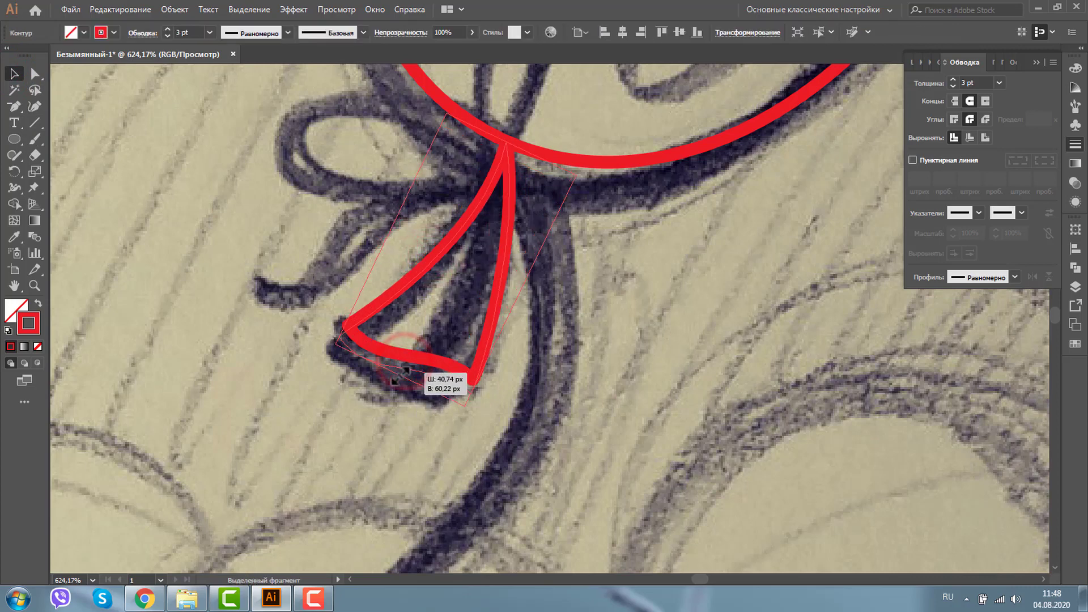
click(35, 285)
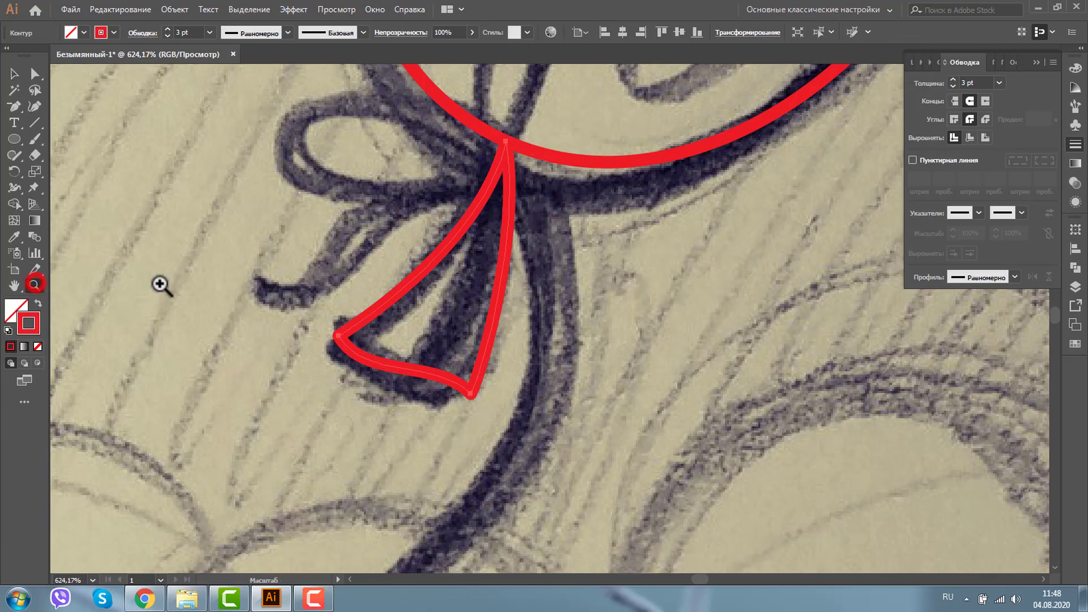
Step: Draw a wavy string path running down from the knot's base along the pencil line
alt+click(527, 327)
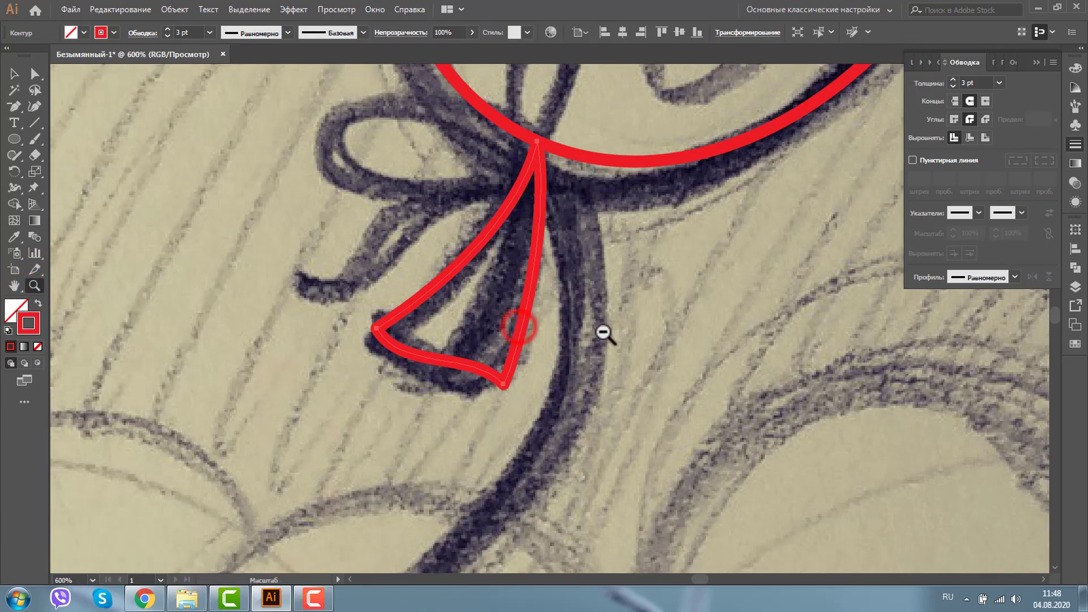
alt+click(670, 328)
alt+click(605, 330)
alt+click(563, 332)
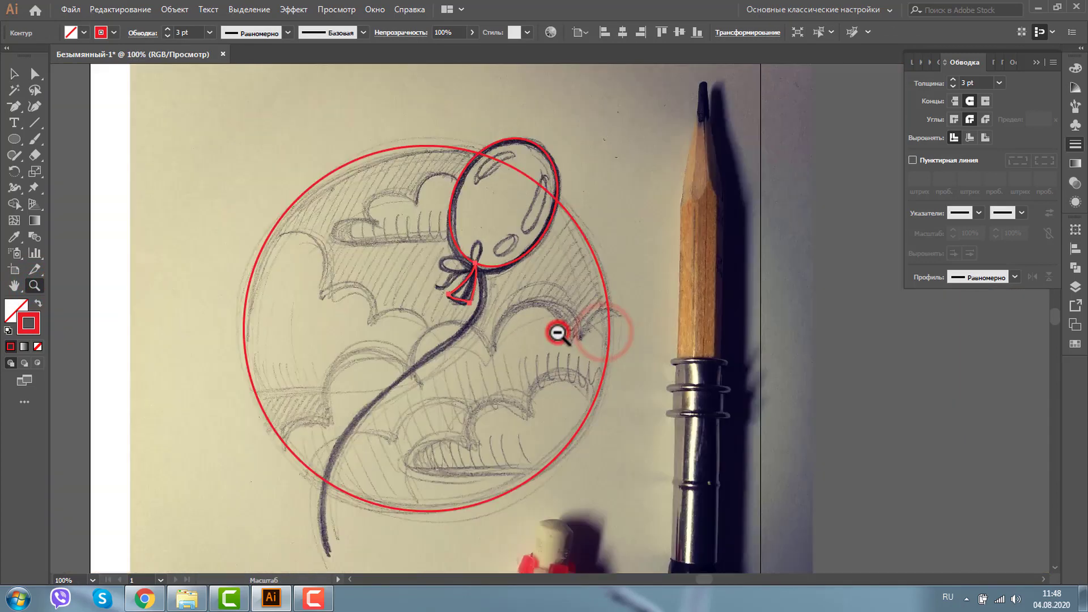
click(12, 78)
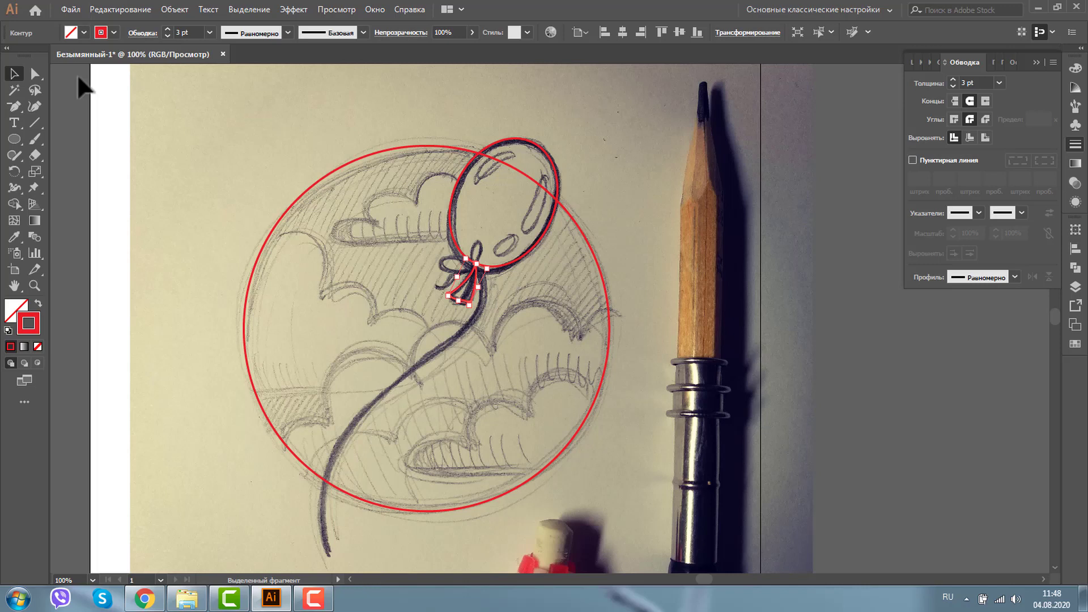
click(396, 255)
key(p)
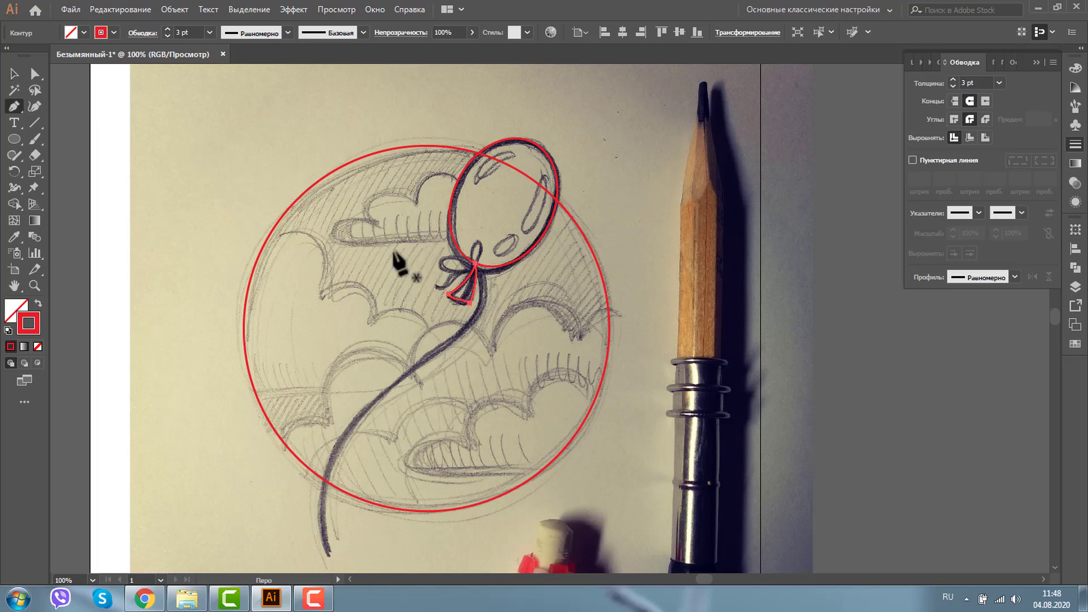
click(481, 265)
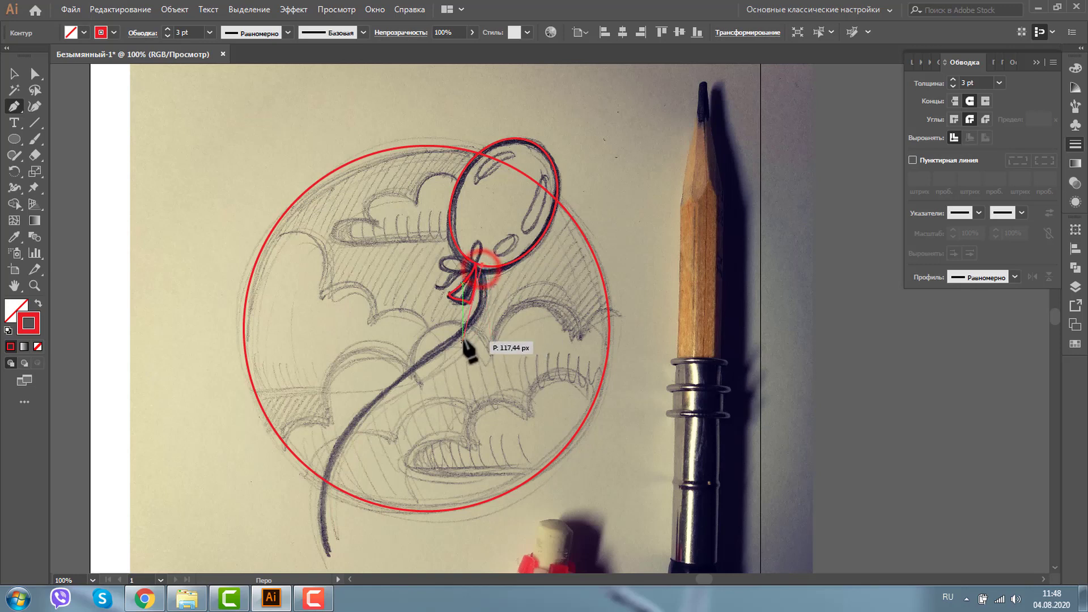
drag(487, 316, 466, 341)
drag(341, 431, 302, 486)
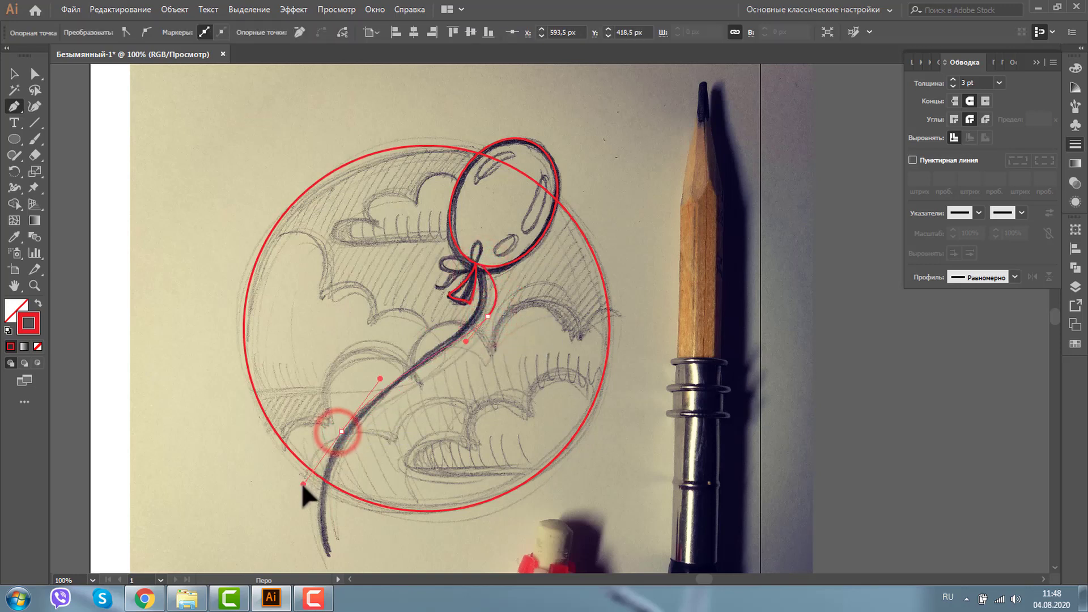
click(328, 551)
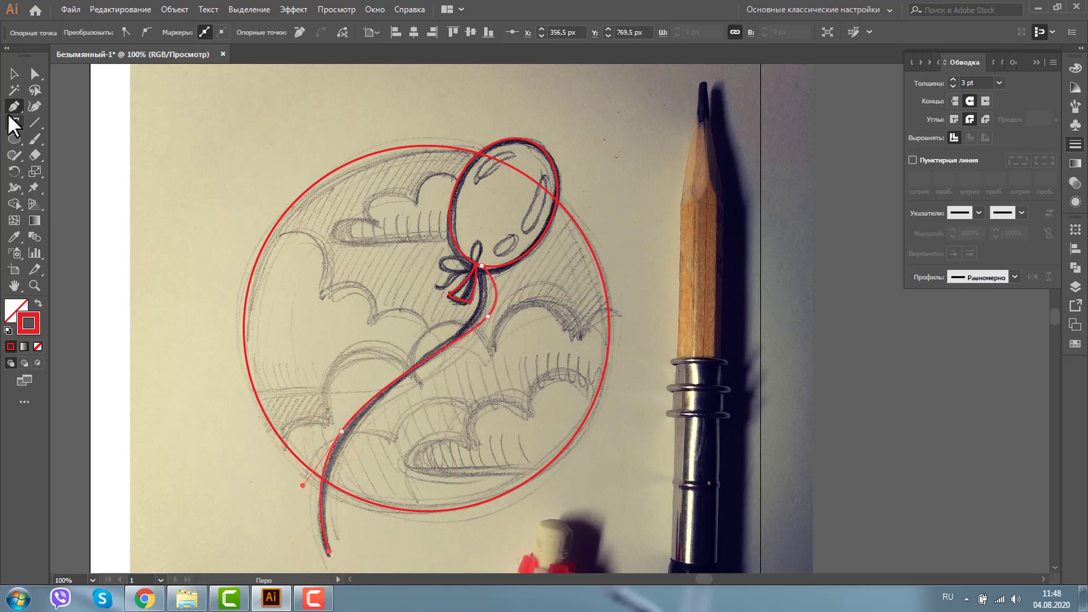
click(14, 74)
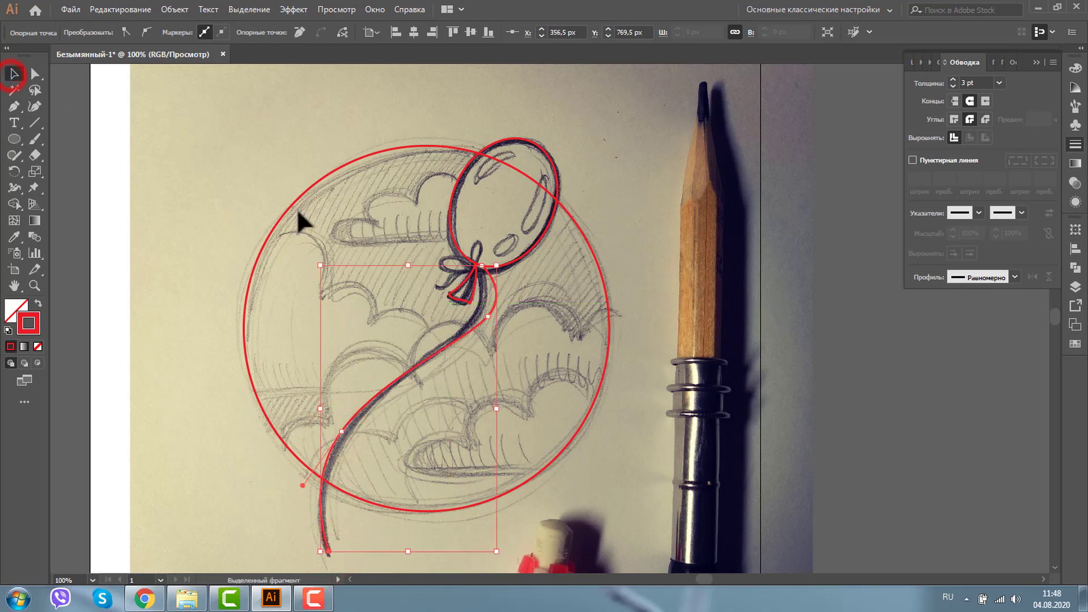
Step: Set the string, knot and balloon strokes to 5 pt
shift+click(458, 290)
shift+click(527, 248)
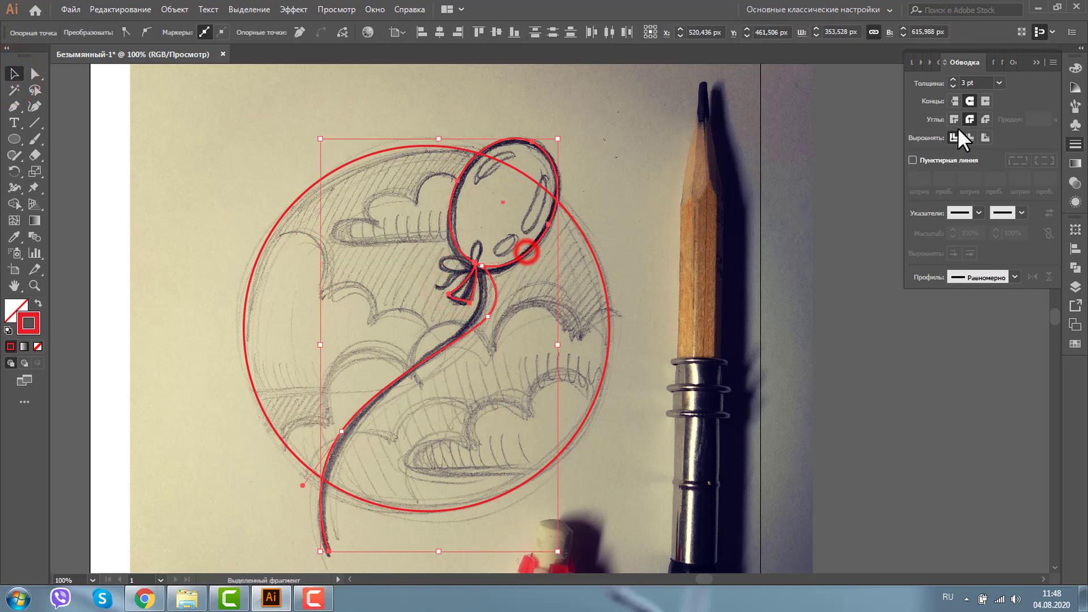
click(955, 79)
click(780, 291)
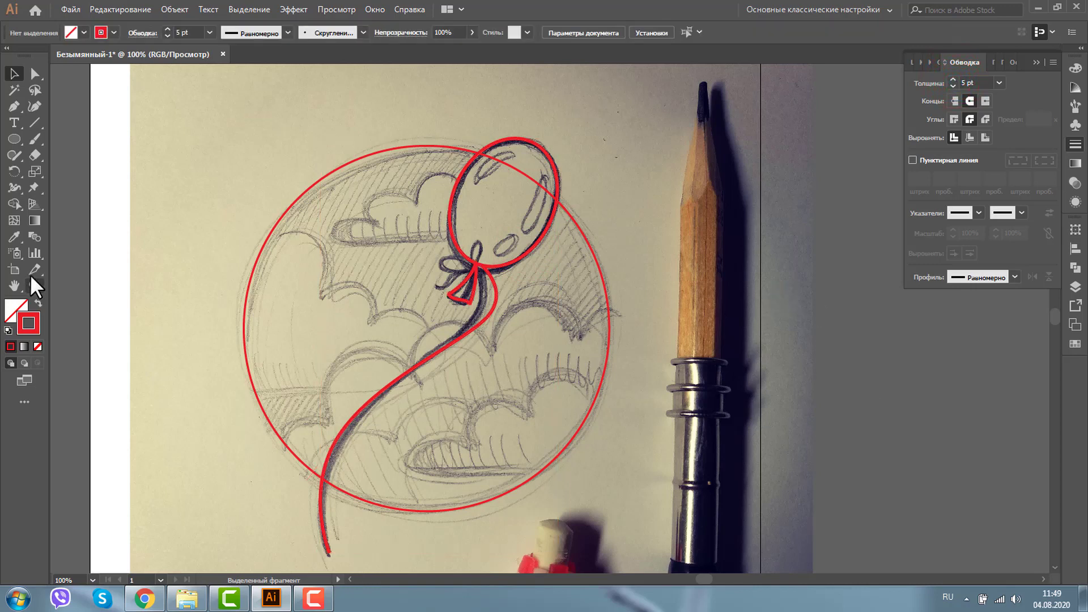
click(35, 74)
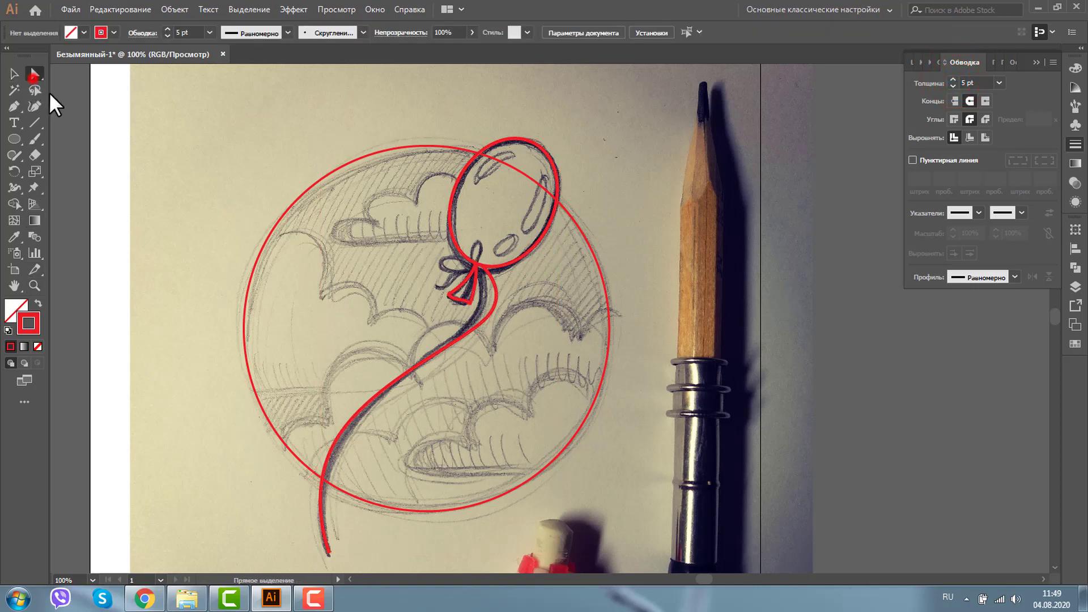
Step: Adjust the string's anchors so its top meets the knot tip and its upper curve follows the sketch
click(496, 308)
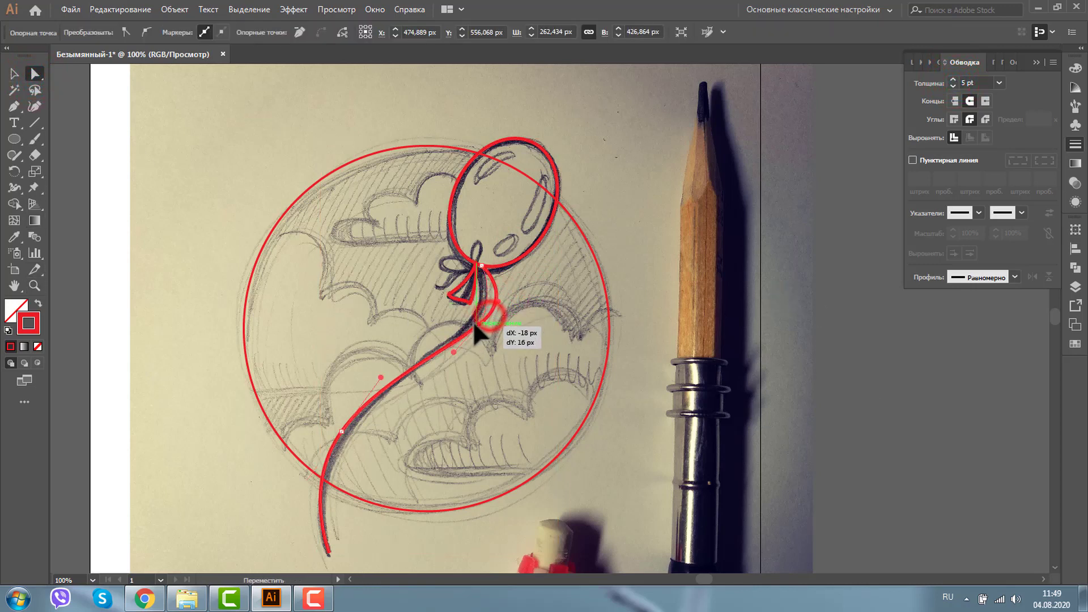
drag(491, 318, 468, 327)
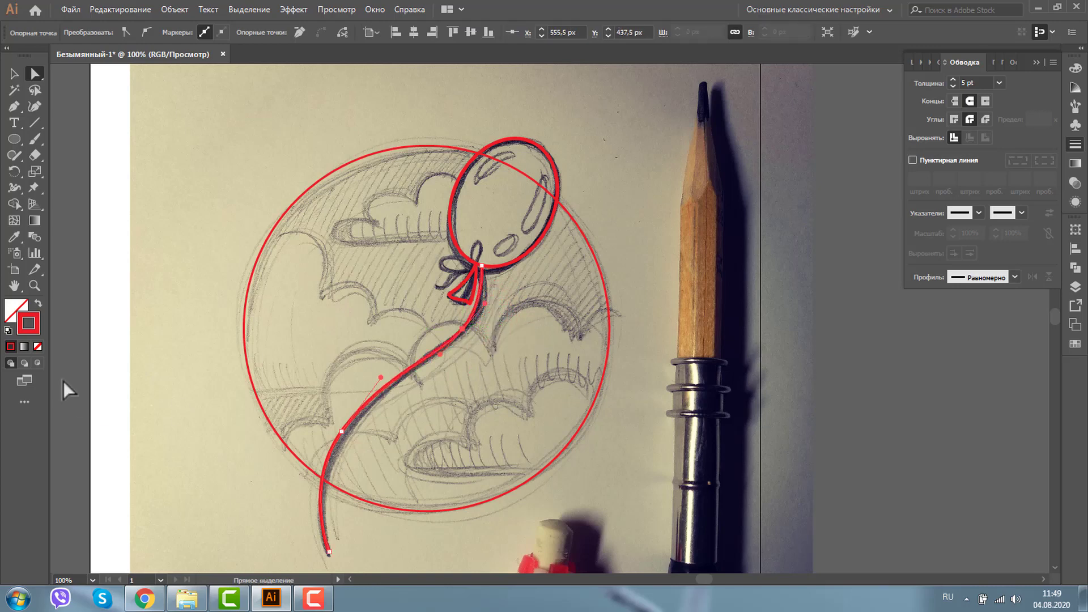
click(35, 285)
drag(389, 243, 444, 284)
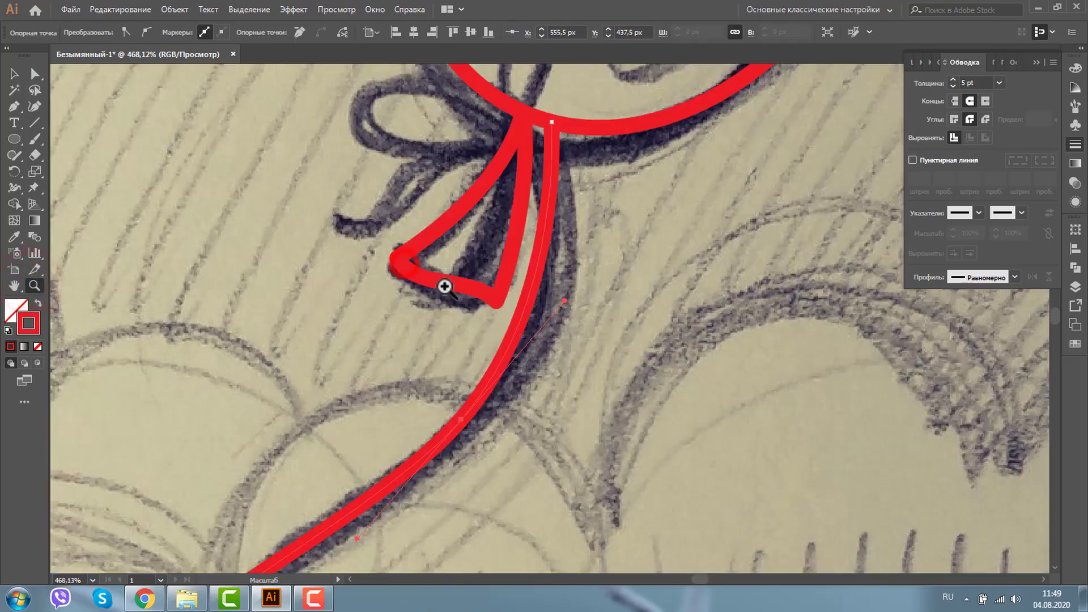
click(35, 74)
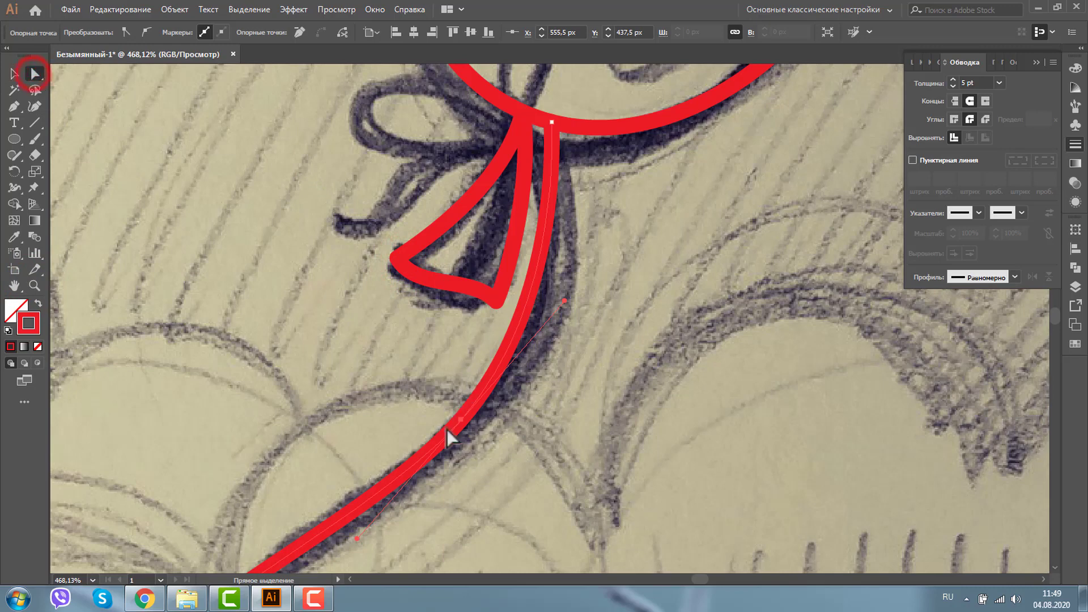
drag(460, 421, 482, 425)
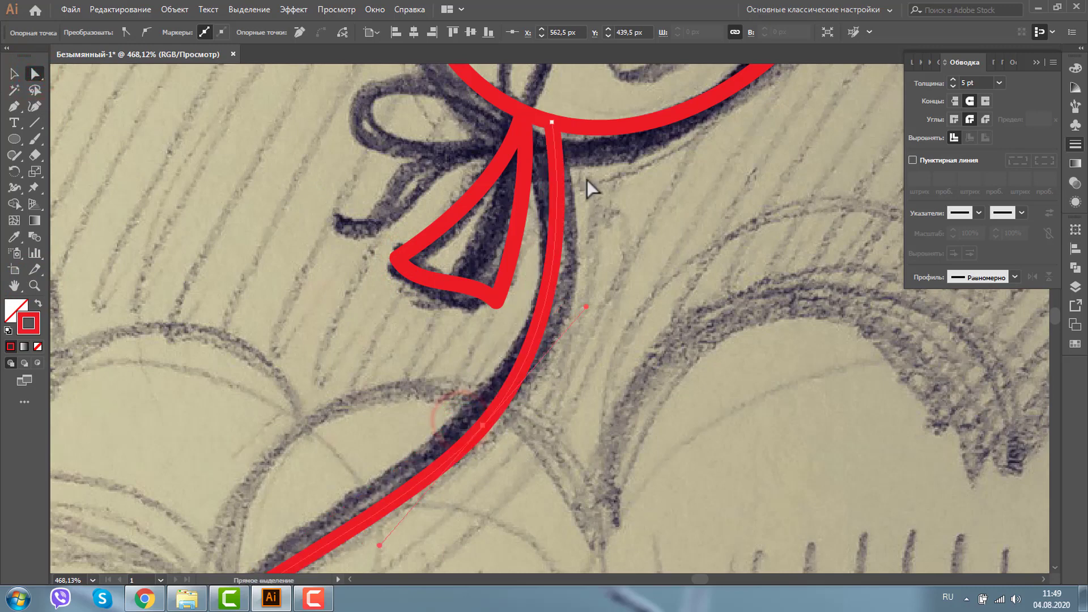
drag(552, 122, 523, 121)
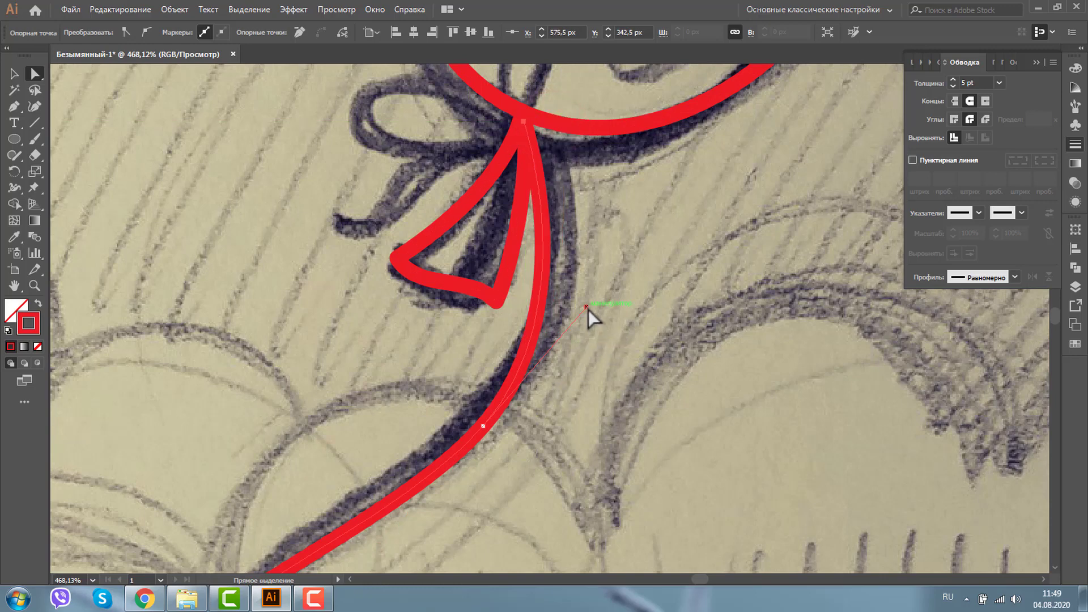
drag(588, 310, 595, 282)
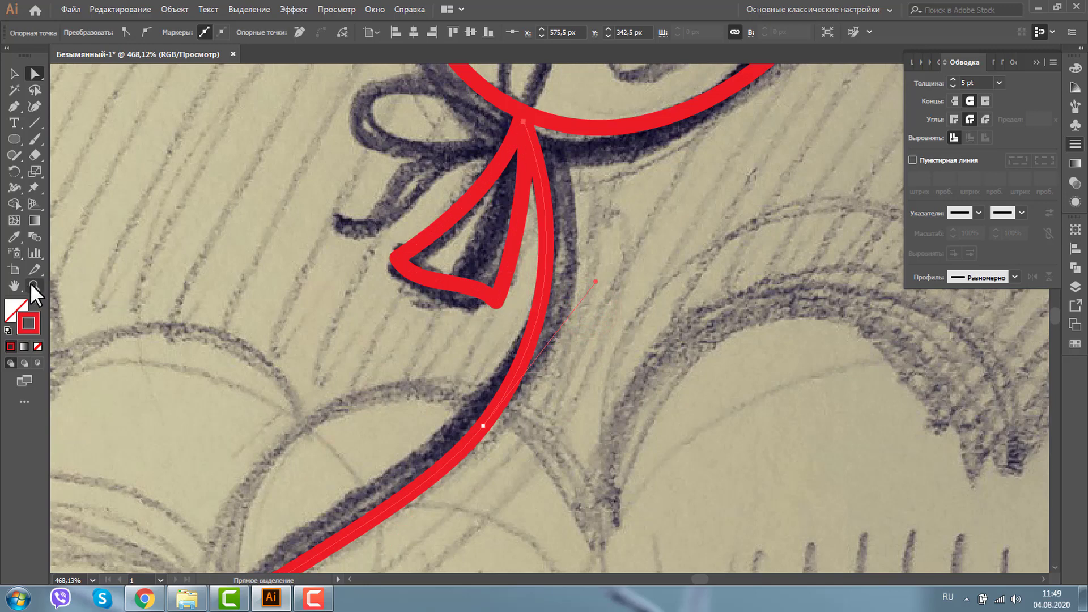
click(15, 285)
drag(472, 190, 435, 387)
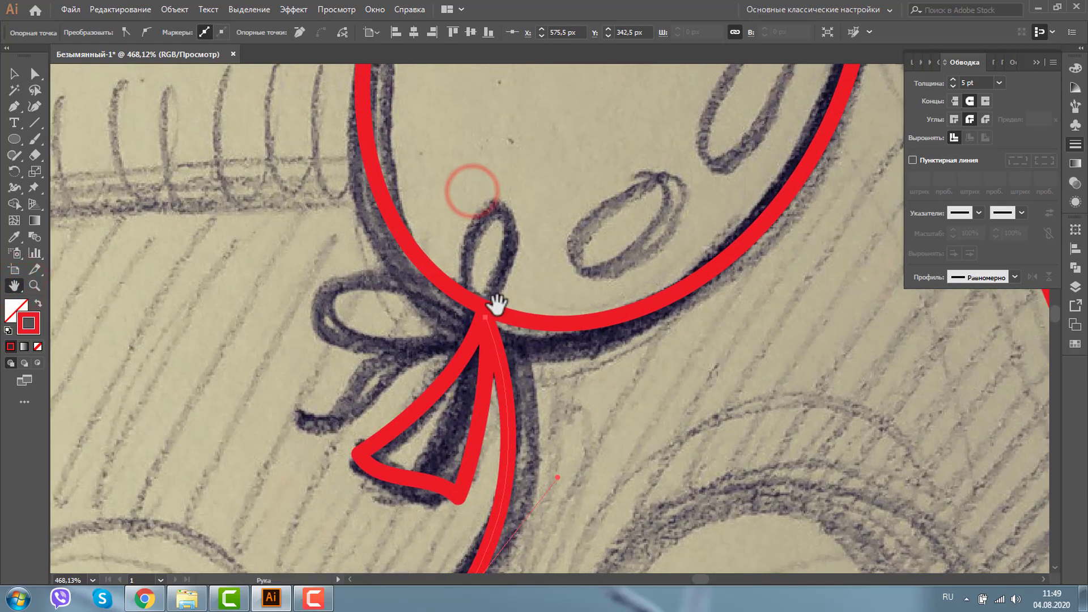
Step: Draw a teardrop bow loop rising from the knot and enlarge its rounded top
key(p)
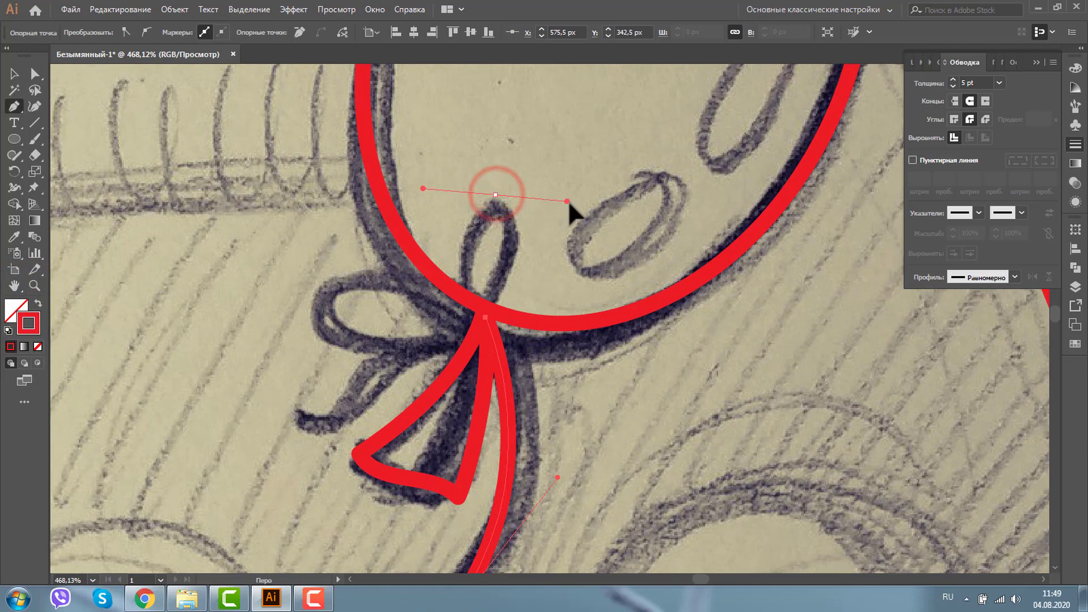
drag(553, 209, 567, 200)
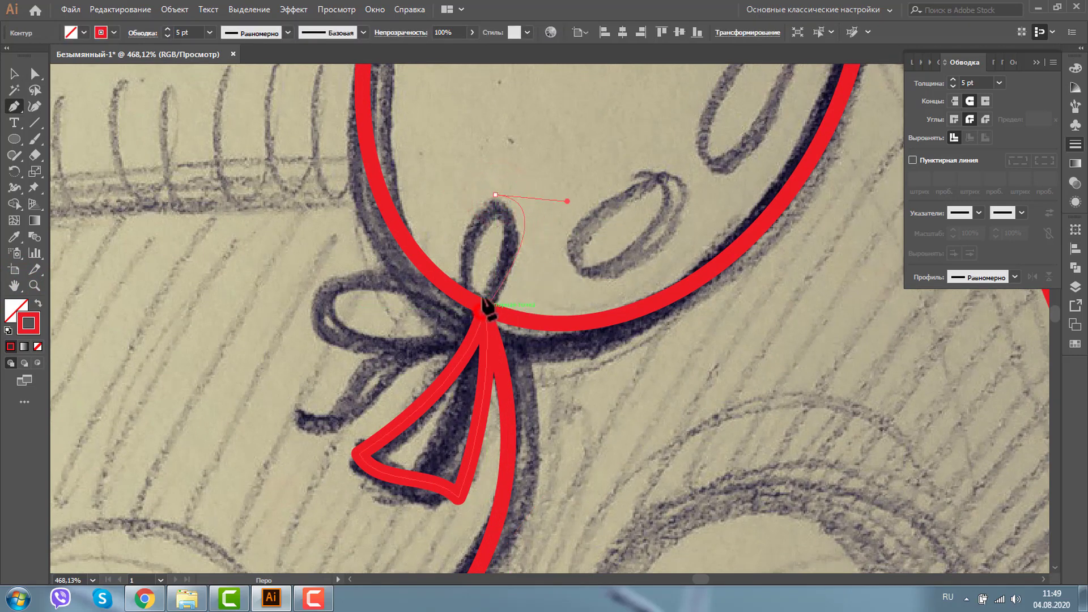
mouse_move(486, 309)
mouse_down()
mouse_move(489, 204)
mouse_move(568, 192)
mouse_up()
click(14, 73)
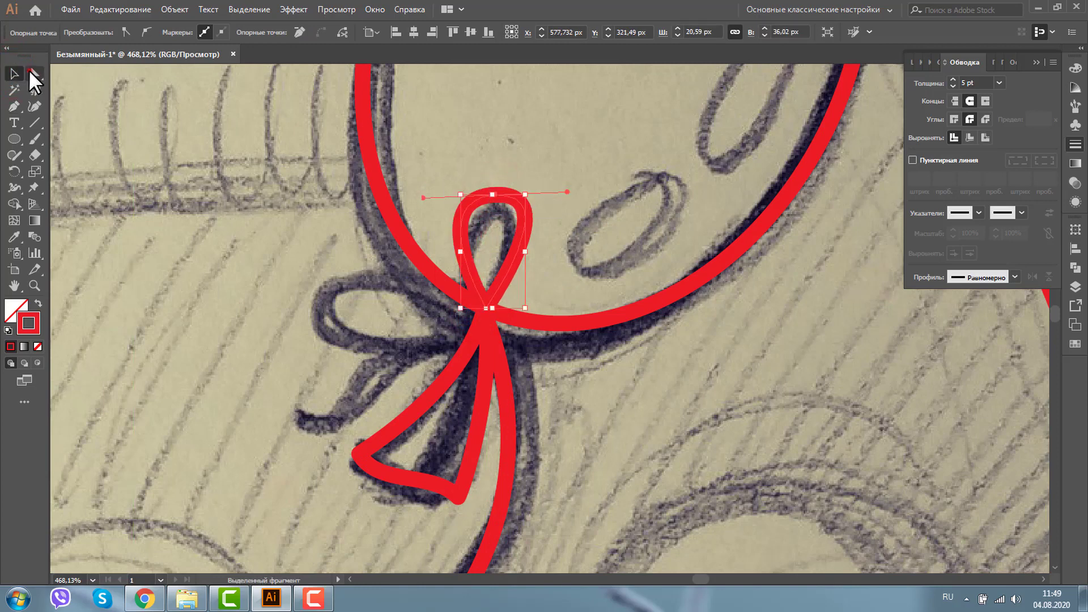
click(34, 73)
drag(494, 193, 491, 169)
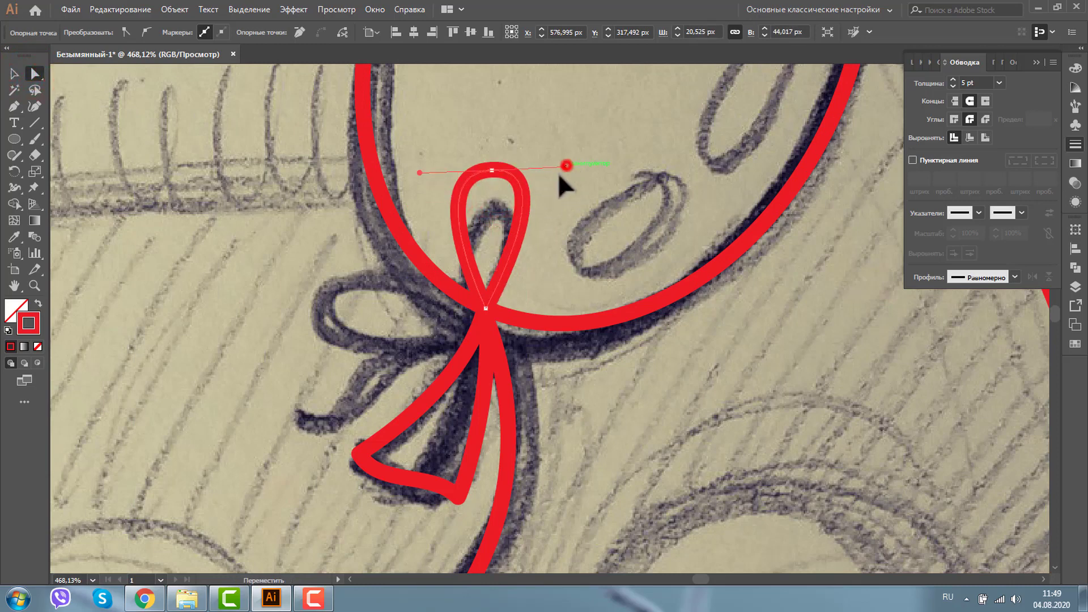
mouse_move(564, 167)
mouse_down()
mouse_move(561, 180)
mouse_move(568, 169)
mouse_up()
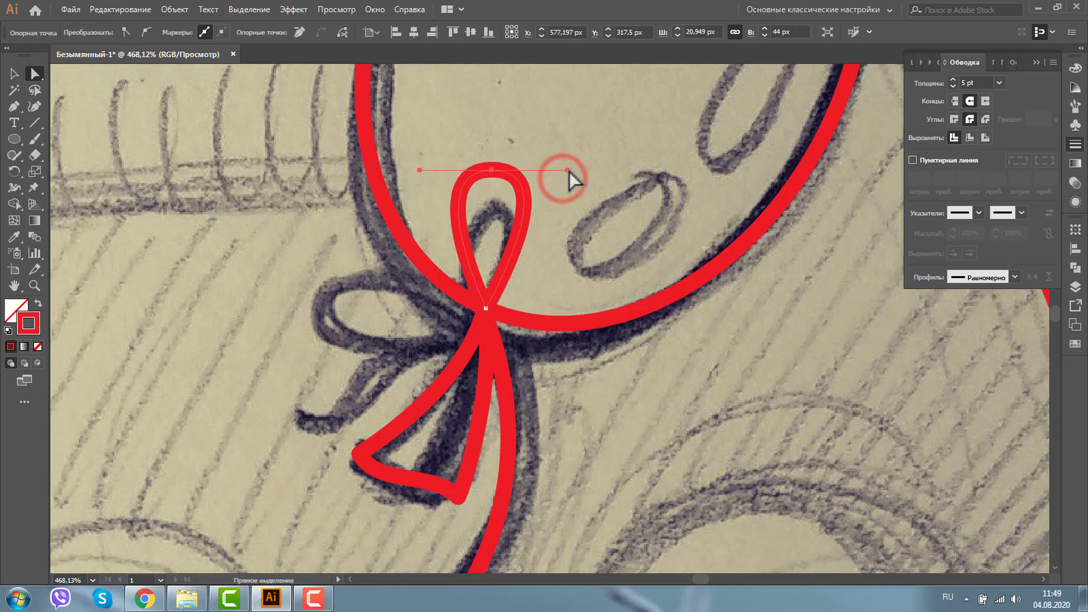
Step: Rotate a copy of the loop 90° to the left around the knot
click(15, 73)
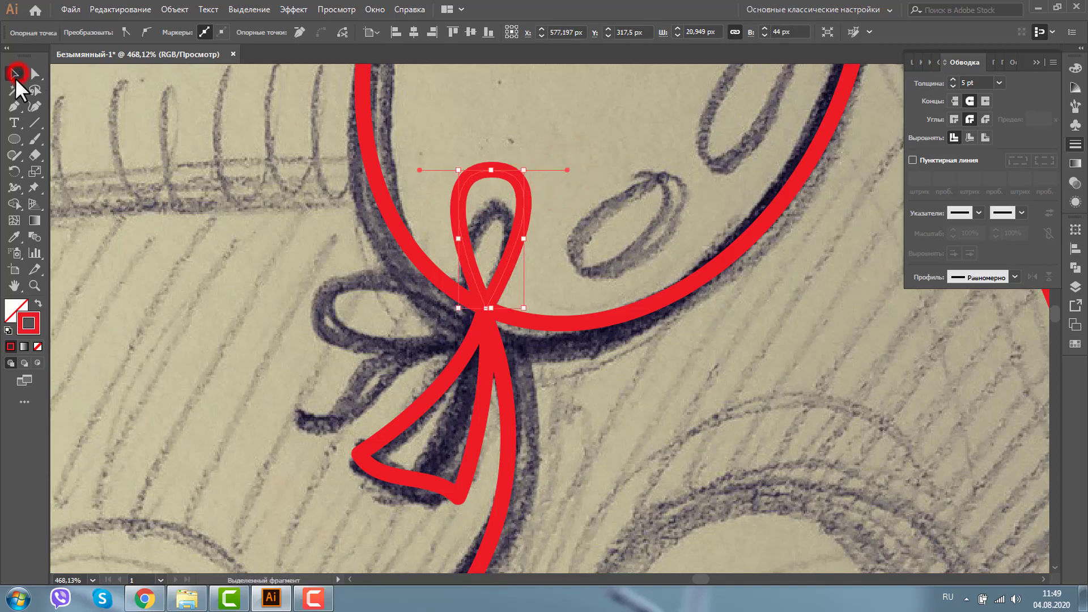
click(13, 170)
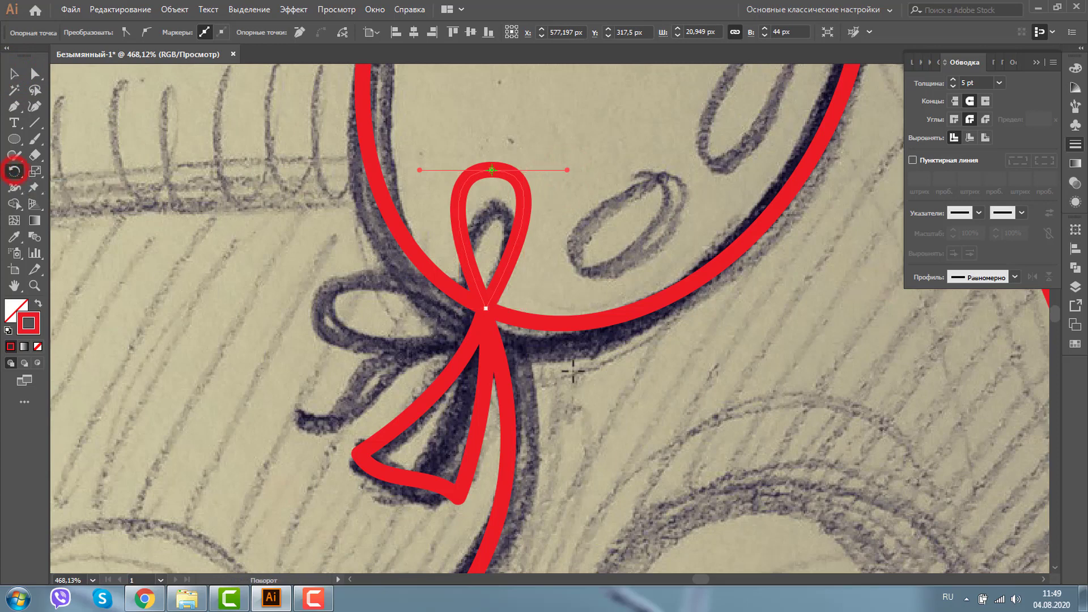
click(487, 309)
drag(504, 177, 344, 270)
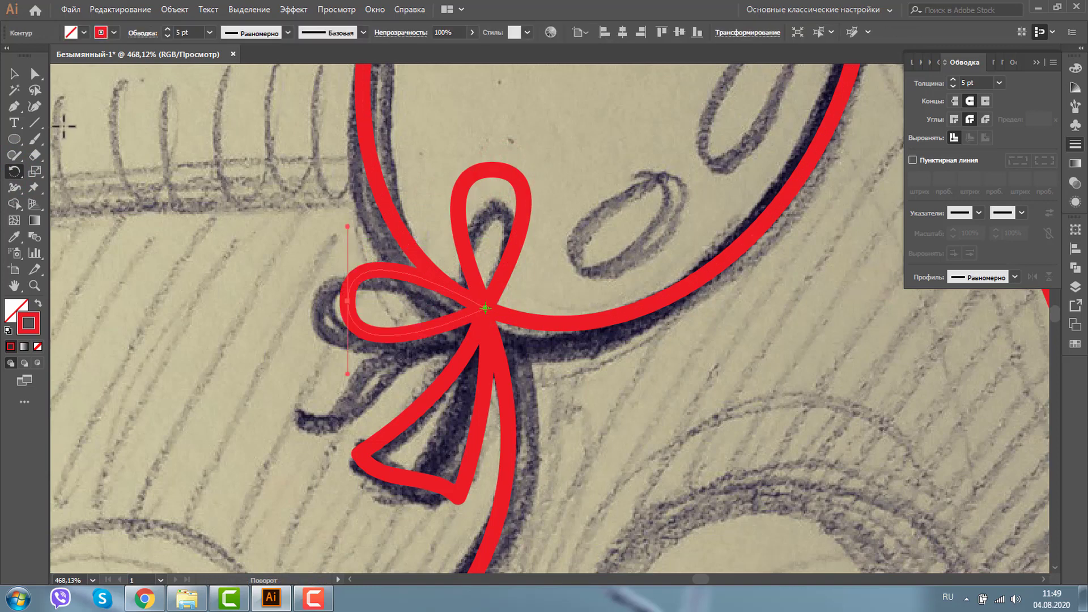
click(35, 78)
Step: Widen the bow's left loop and reshape its curve by moving its outer anchor
click(347, 304)
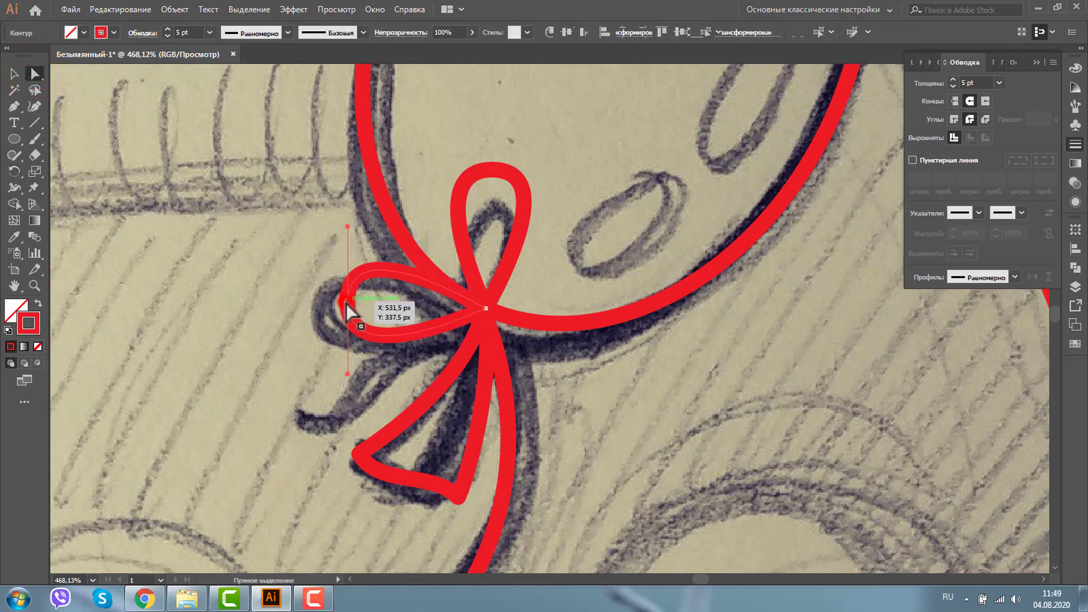
drag(347, 306, 316, 316)
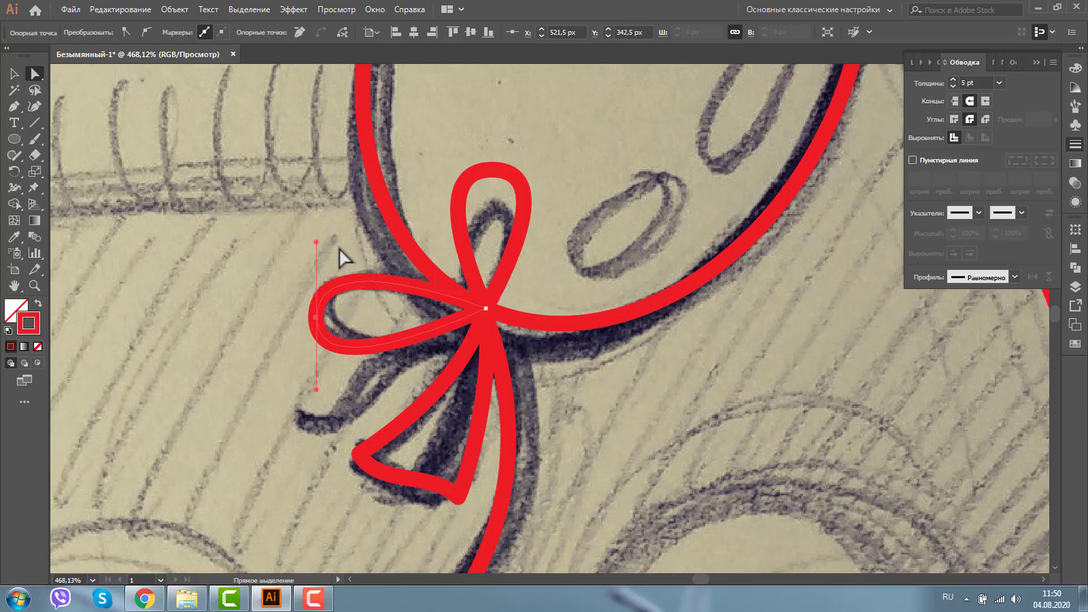
drag(317, 240, 316, 232)
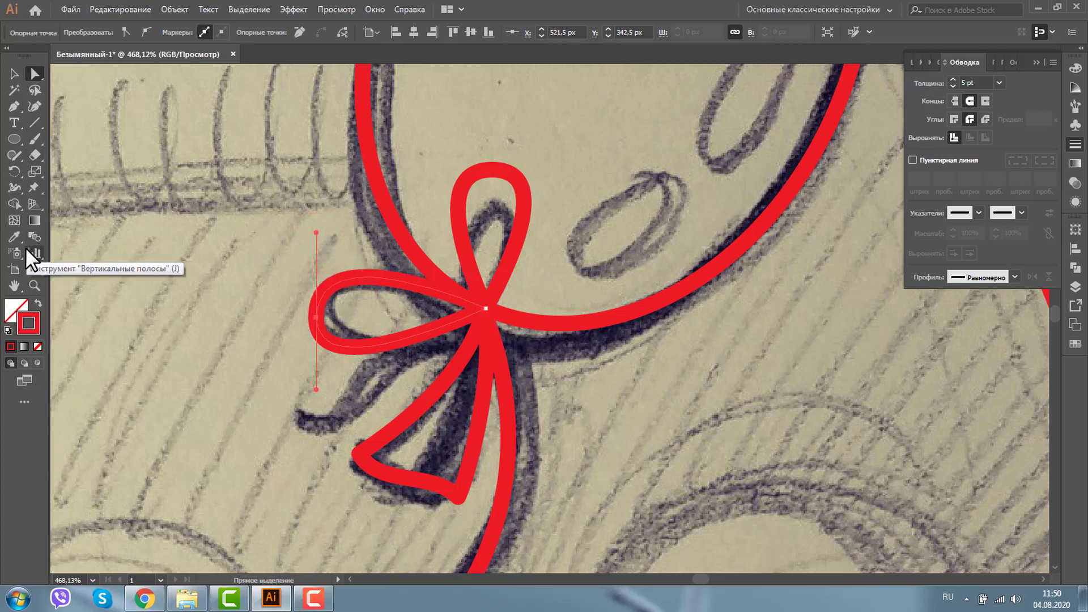
Step: Draw the curved left ribbon tail with the Pen tool from its end up to the knot
key(p)
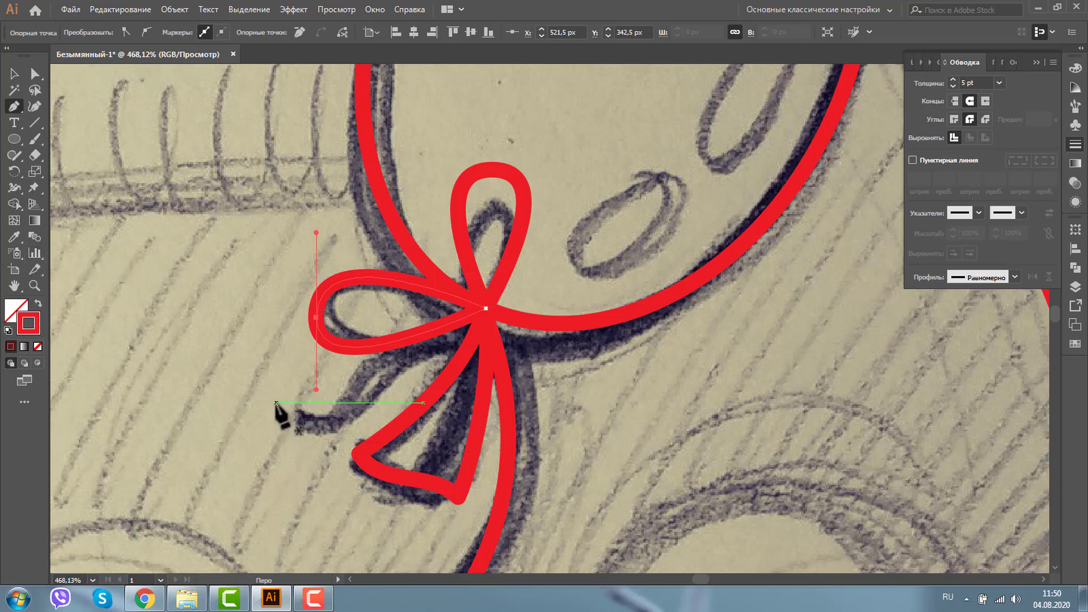
click(276, 402)
drag(313, 434, 337, 437)
drag(379, 366, 407, 345)
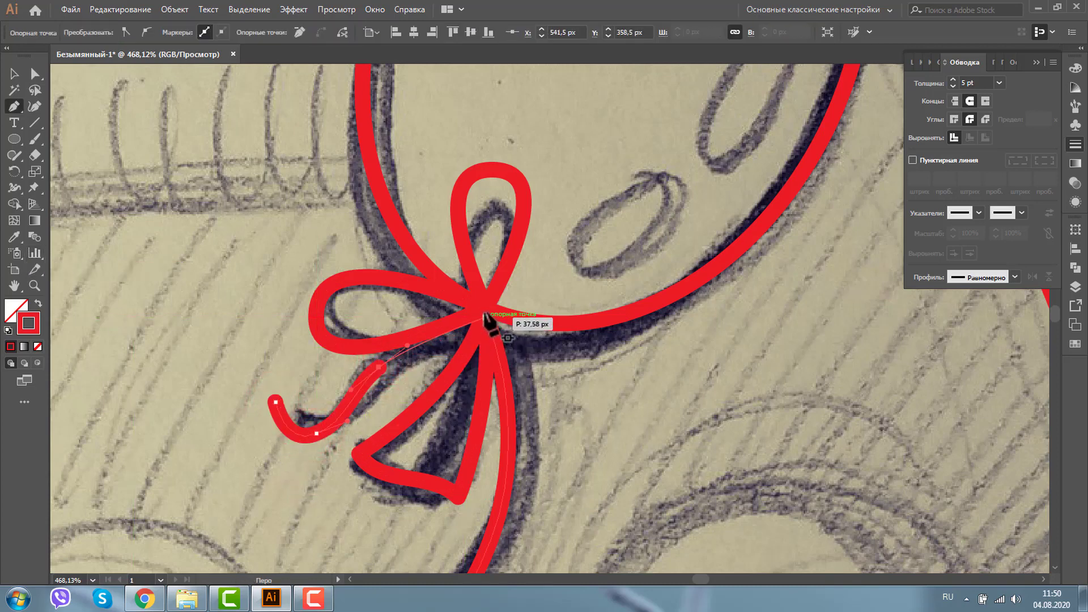
drag(483, 312, 558, 477)
key(a)
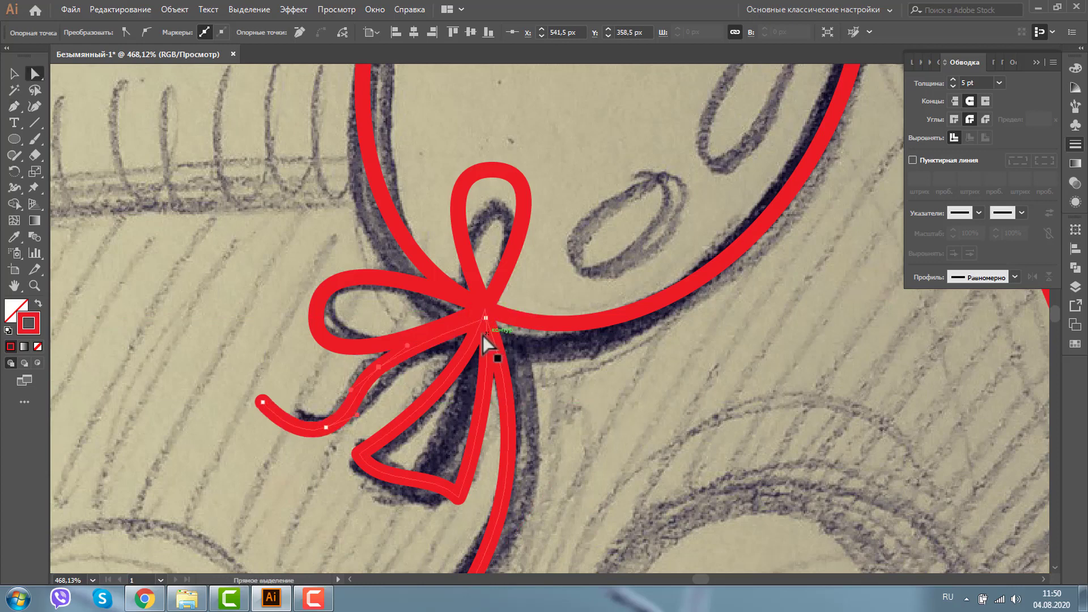
Step: Delete the tail's extra anchor and reshape the curve between its end and the bow
key(p)
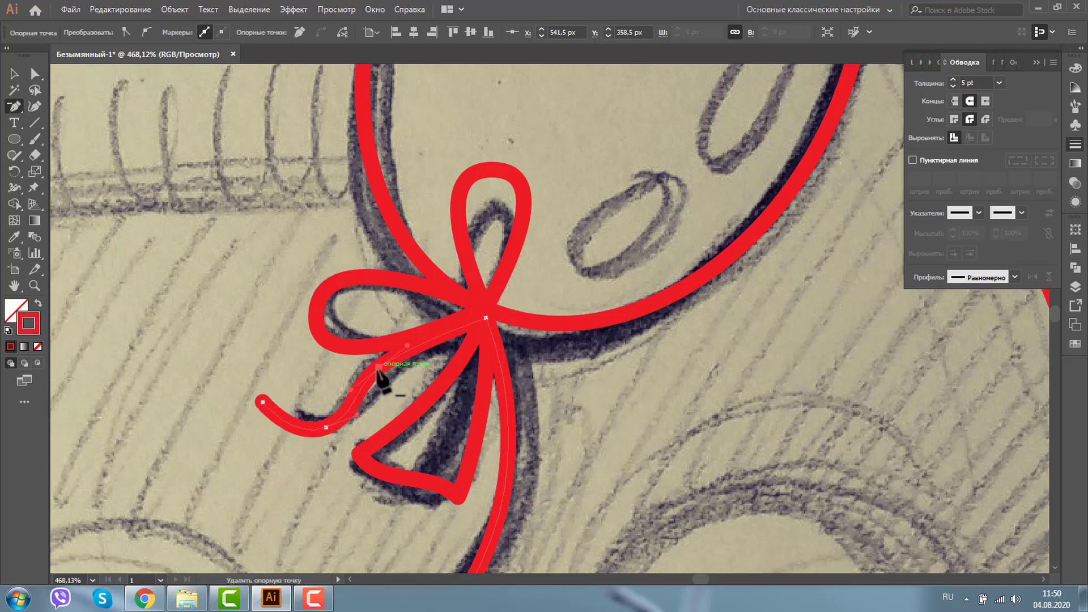
click(378, 367)
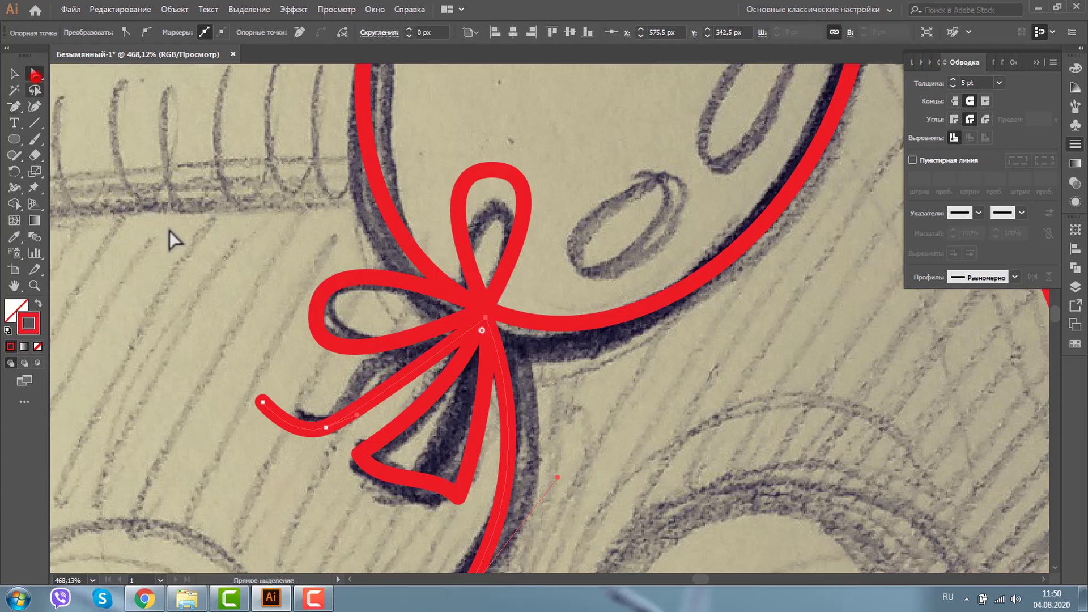
click(35, 73)
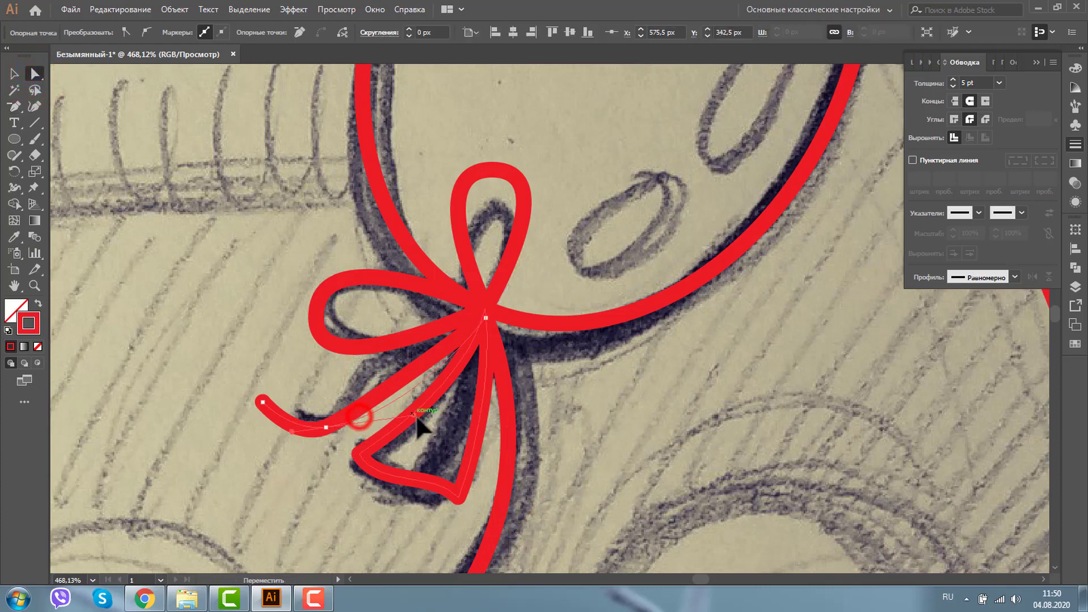
drag(359, 420, 444, 386)
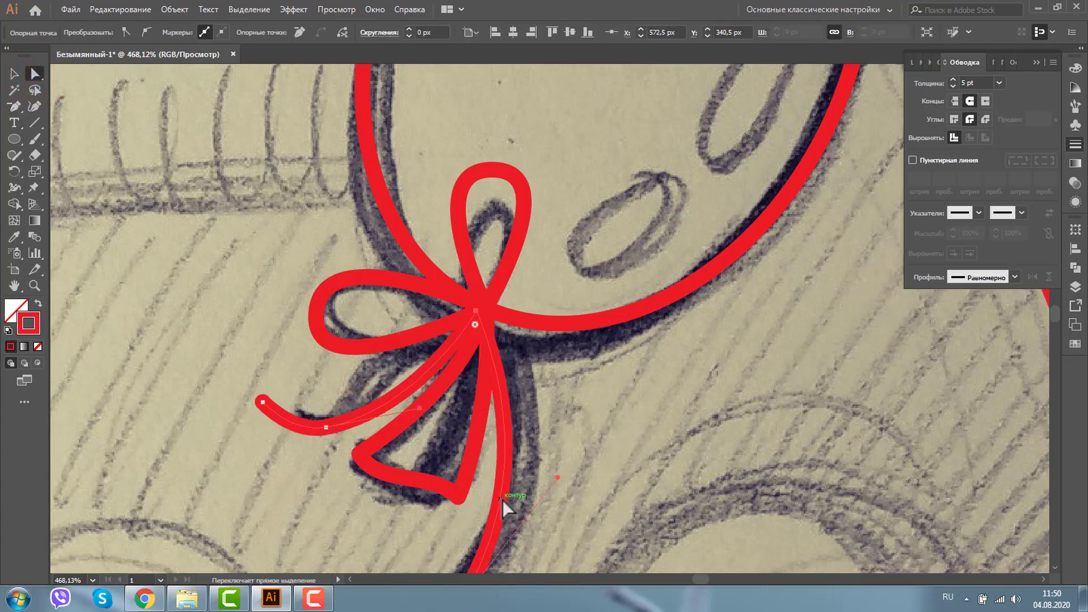
key(shift+c)
drag(430, 362, 409, 364)
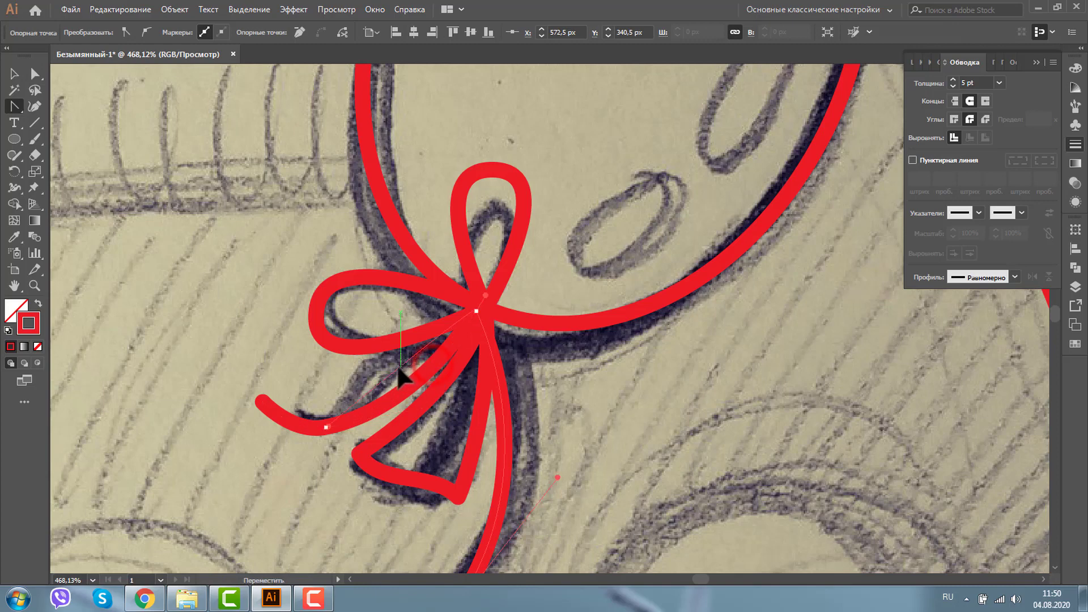
key(ctrl+z)
click(35, 73)
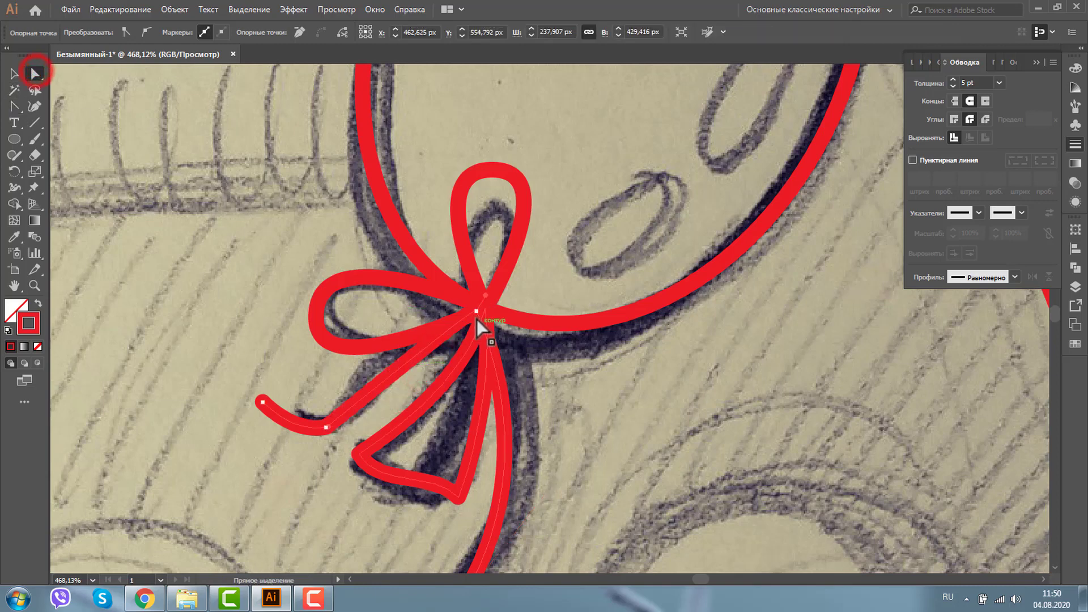
Step: Reshape the tail near the bow centre, move its end further left and smooth it
click(485, 296)
mouse_move(418, 342)
mouse_down()
mouse_move(424, 355)
mouse_move(352, 425)
mouse_up()
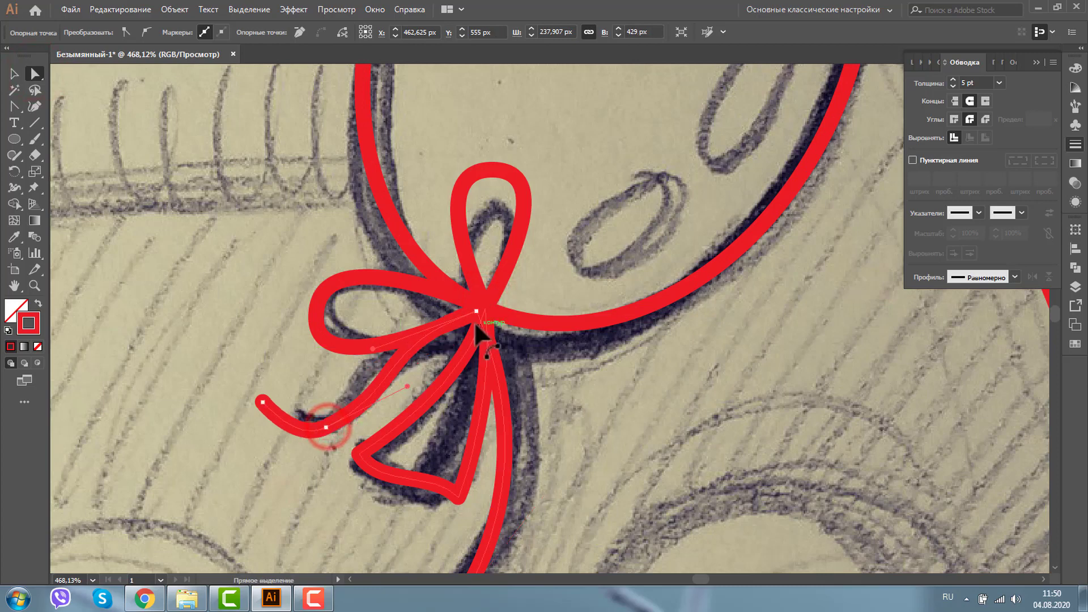
drag(263, 403, 238, 415)
drag(407, 387, 394, 401)
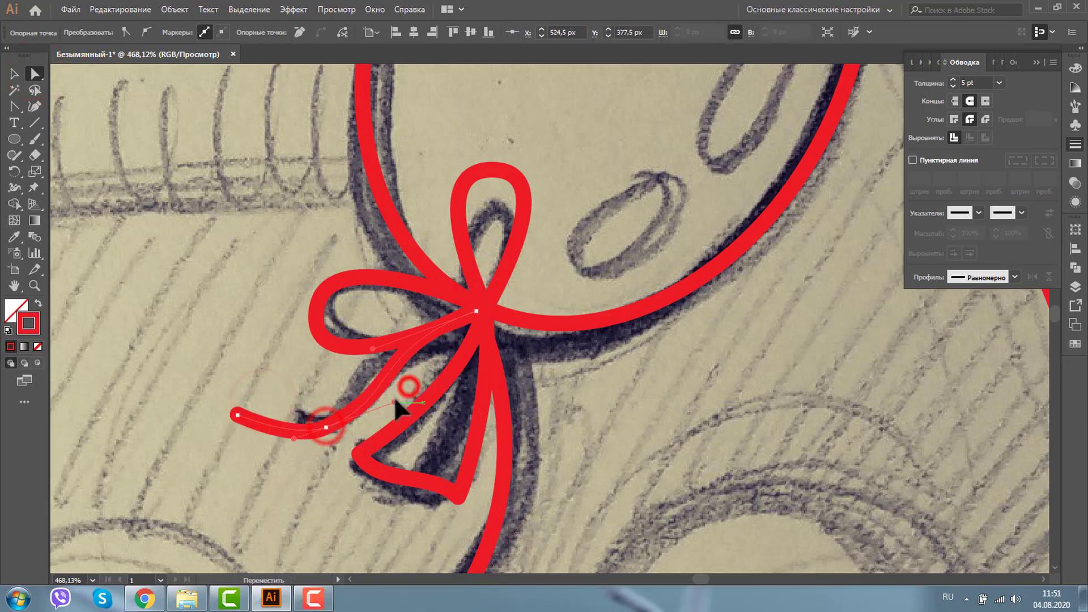
click(35, 285)
alt+click(569, 381)
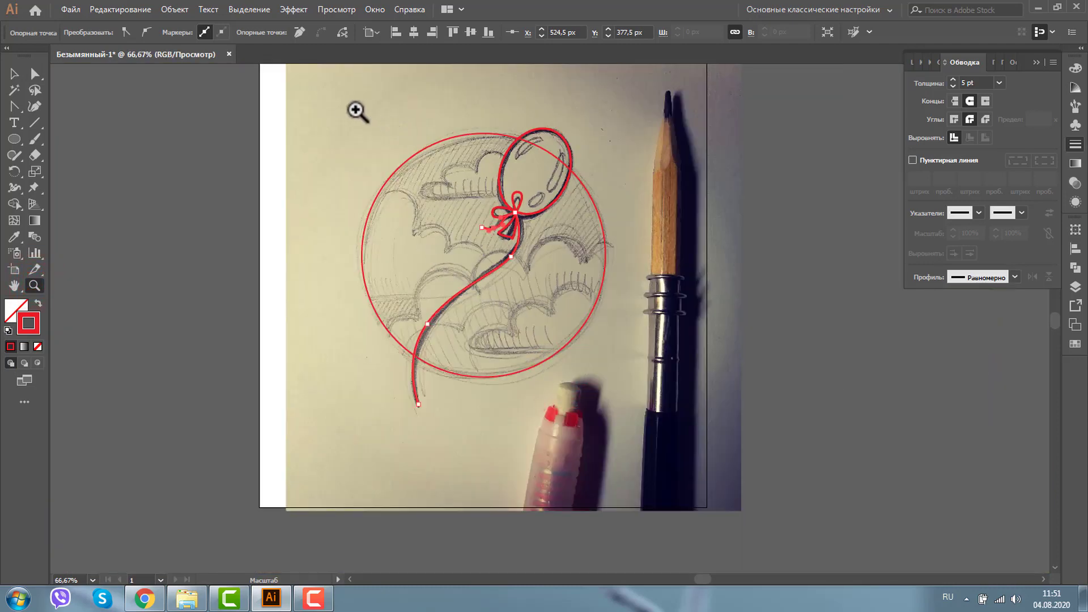
Step: Draw a small ellipse over the cloud's left end and a larger one over its upper bump
mouse_move(351, 109)
mouse_down()
mouse_move(479, 231)
mouse_move(580, 266)
mouse_up()
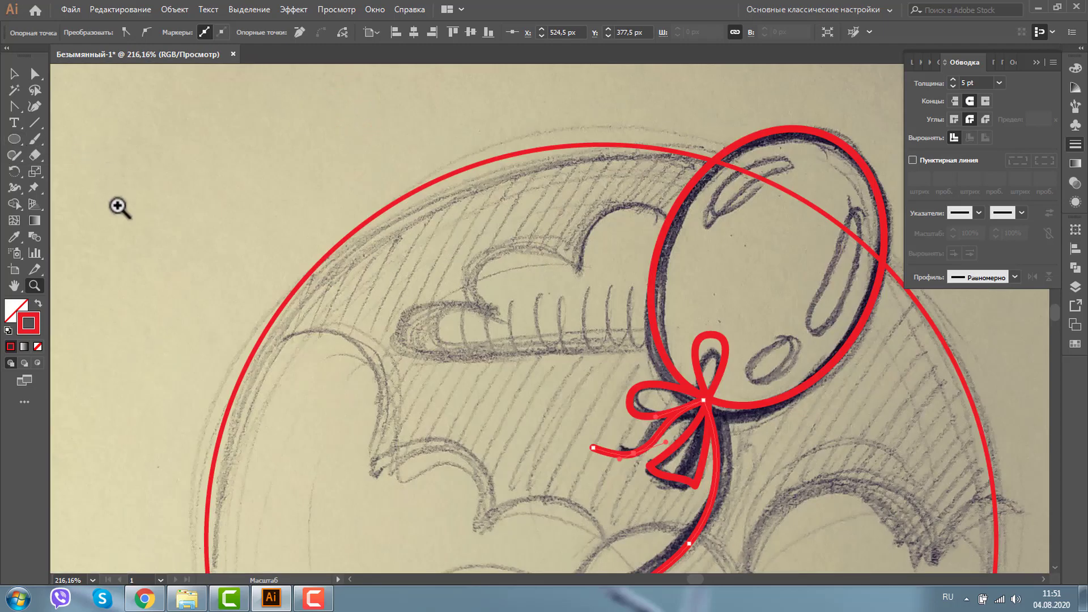
key(l)
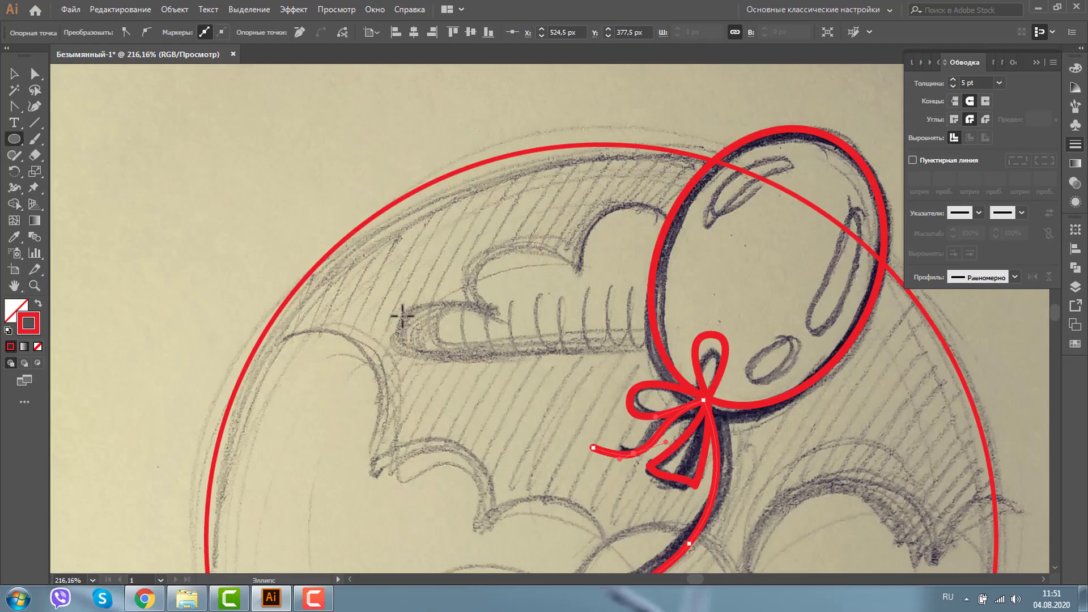
drag(402, 315, 522, 366)
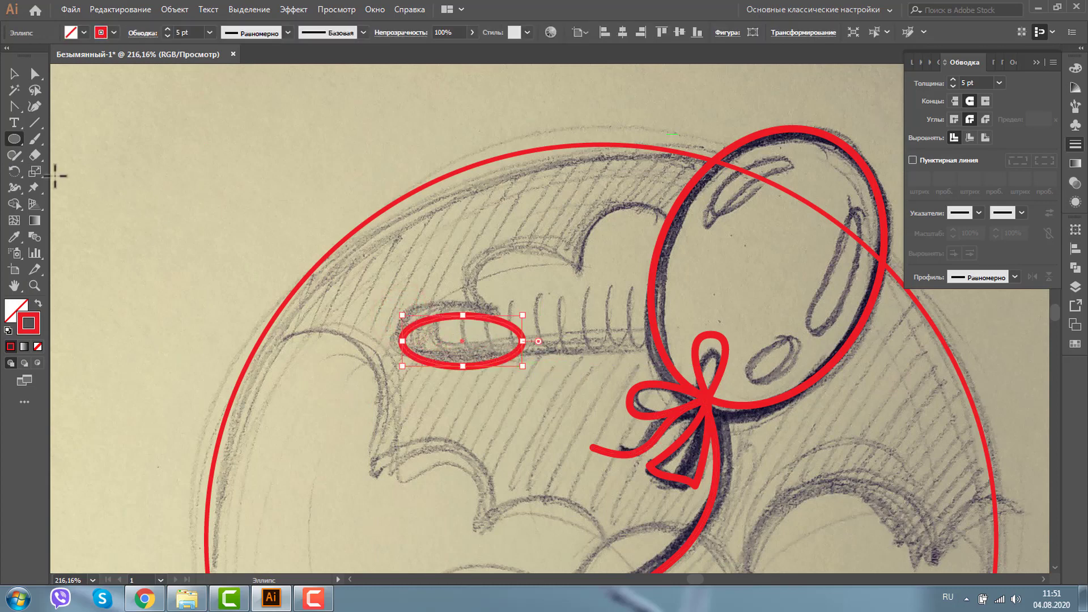
click(13, 73)
drag(464, 315, 466, 295)
mouse_move(465, 331)
mouse_down()
mouse_move(454, 327)
mouse_move(479, 345)
mouse_move(532, 278)
mouse_move(527, 240)
mouse_up()
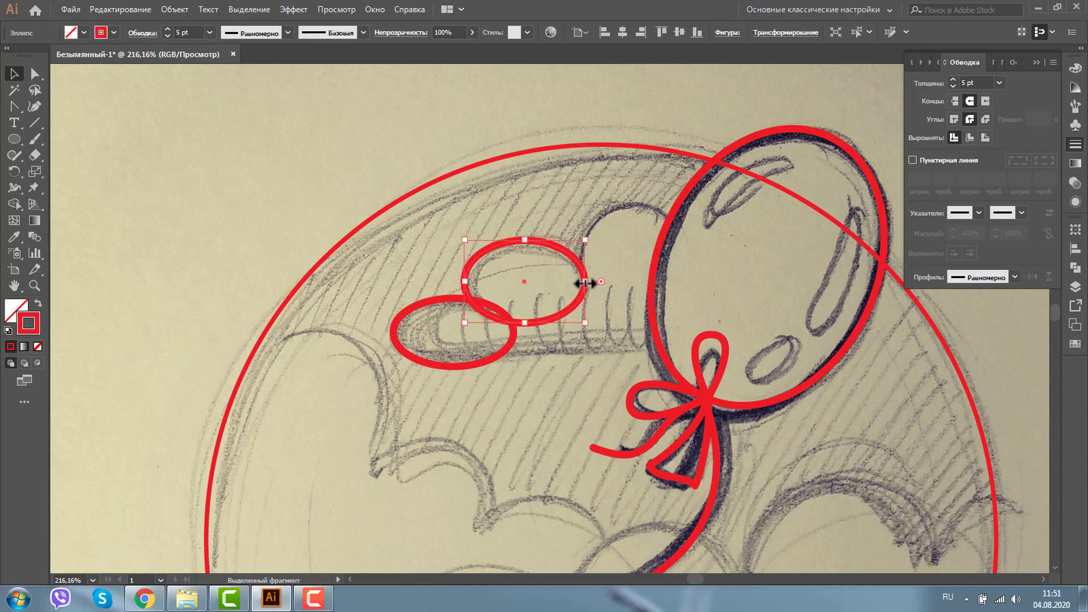
drag(585, 281, 598, 281)
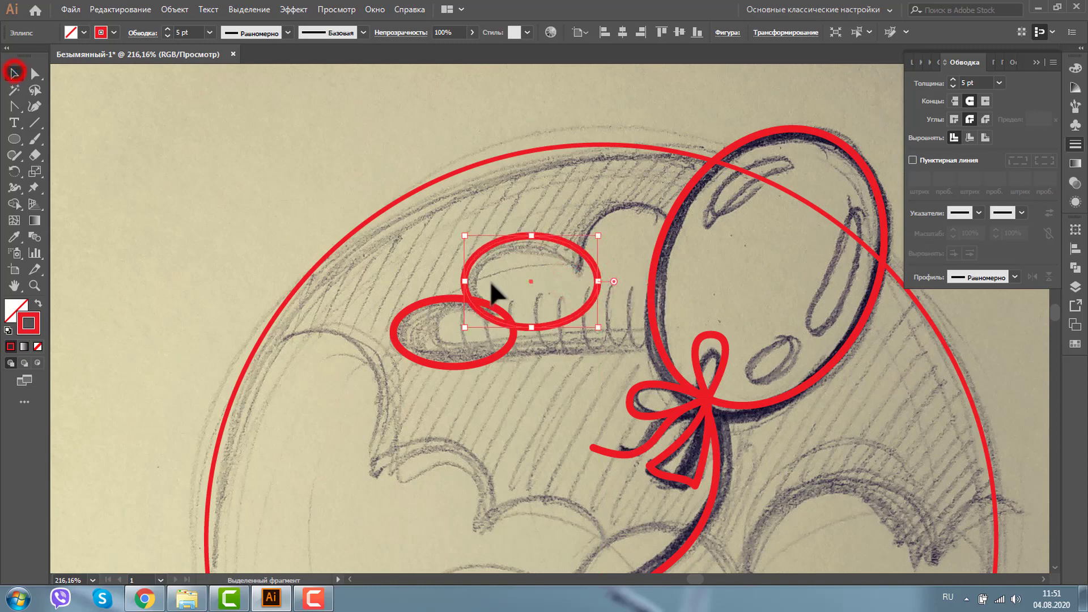
Step: Copy ellipses to make a circle bump and a right-end ellipse, then select both outer ellipses
drag(531, 279, 647, 248)
drag(717, 257, 675, 253)
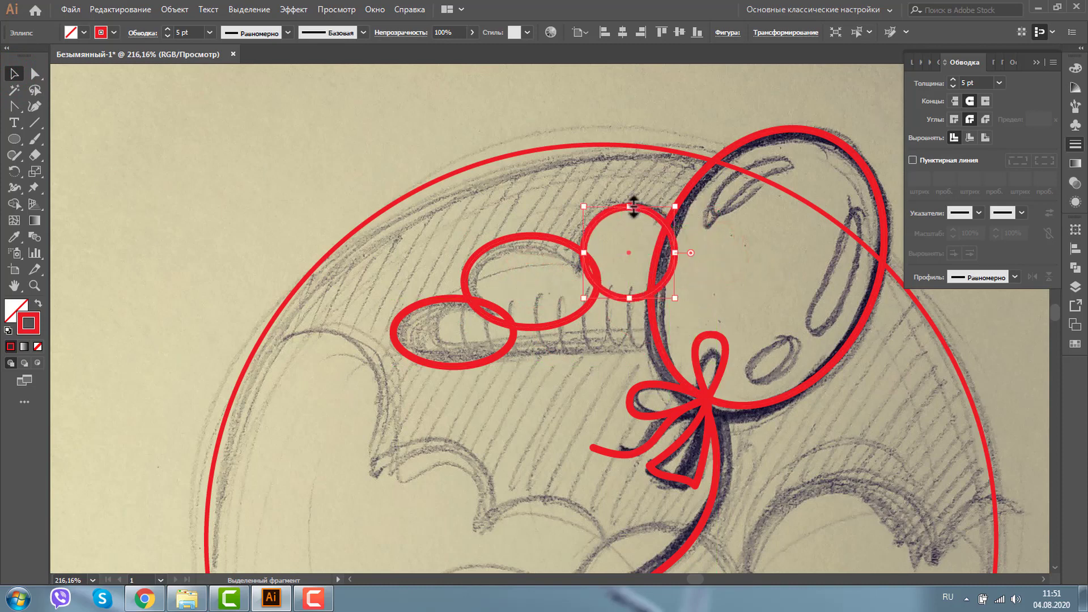
mouse_move(634, 207)
mouse_down()
mouse_move(630, 191)
mouse_move(593, 220)
mouse_up()
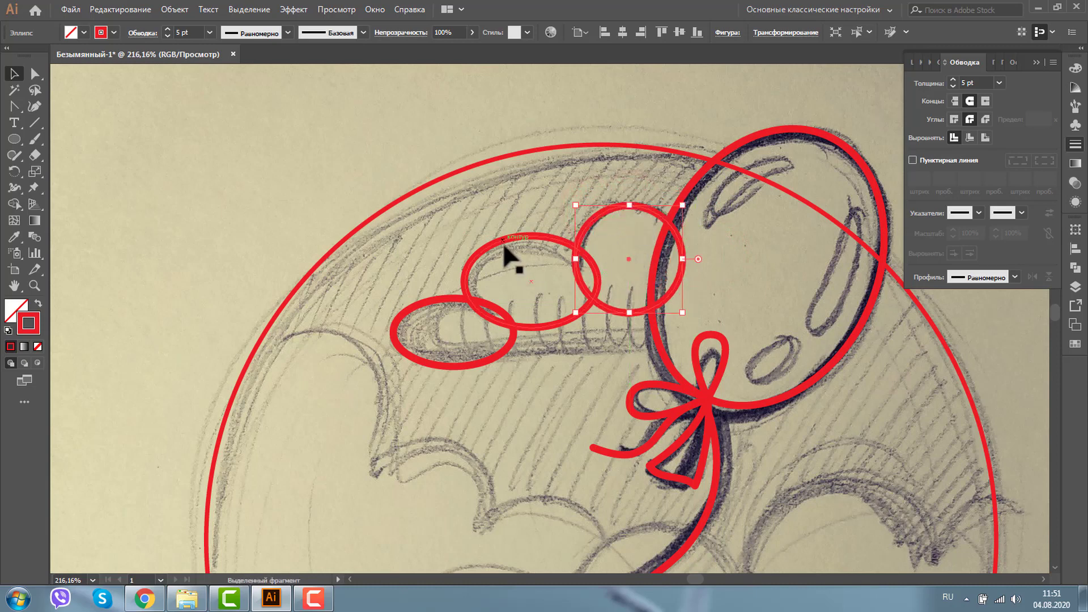
drag(503, 250, 681, 270)
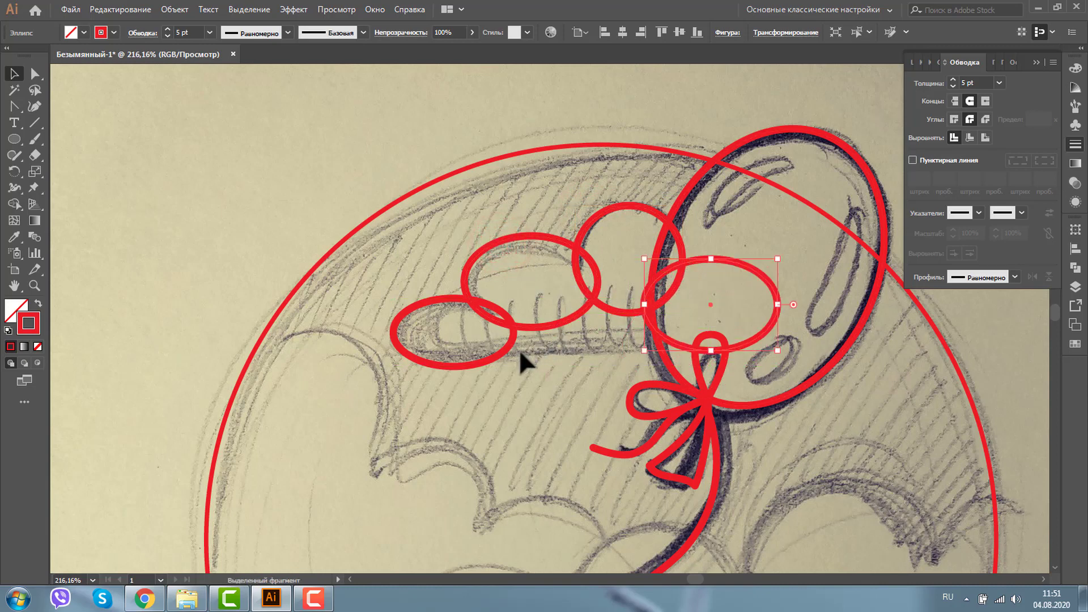
shift+click(426, 306)
click(751, 266)
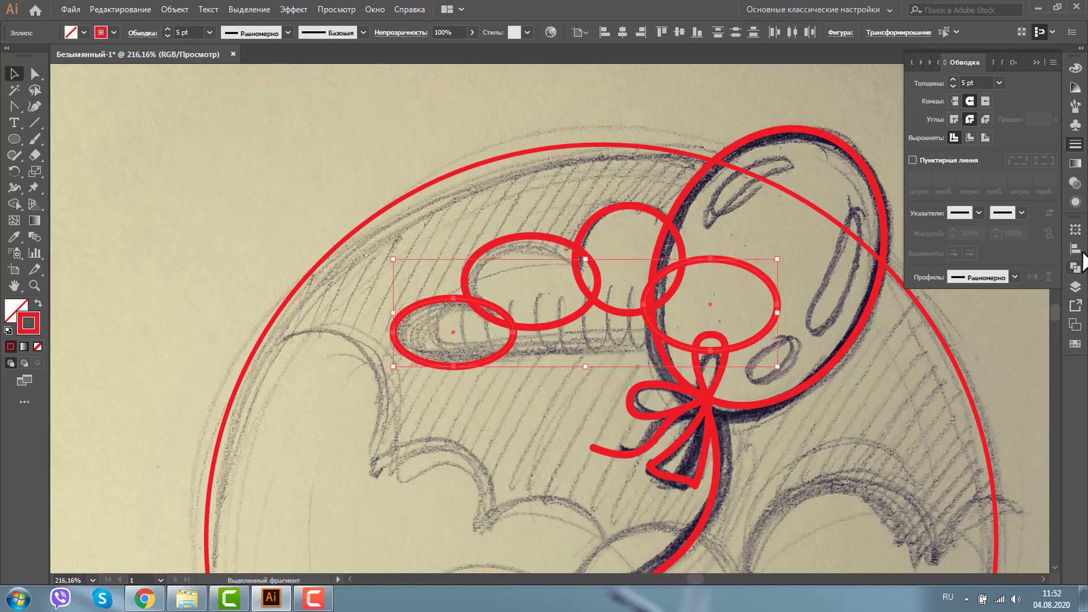
Step: Bottom-align the two outer ellipses, aligning to the selection
click(1074, 252)
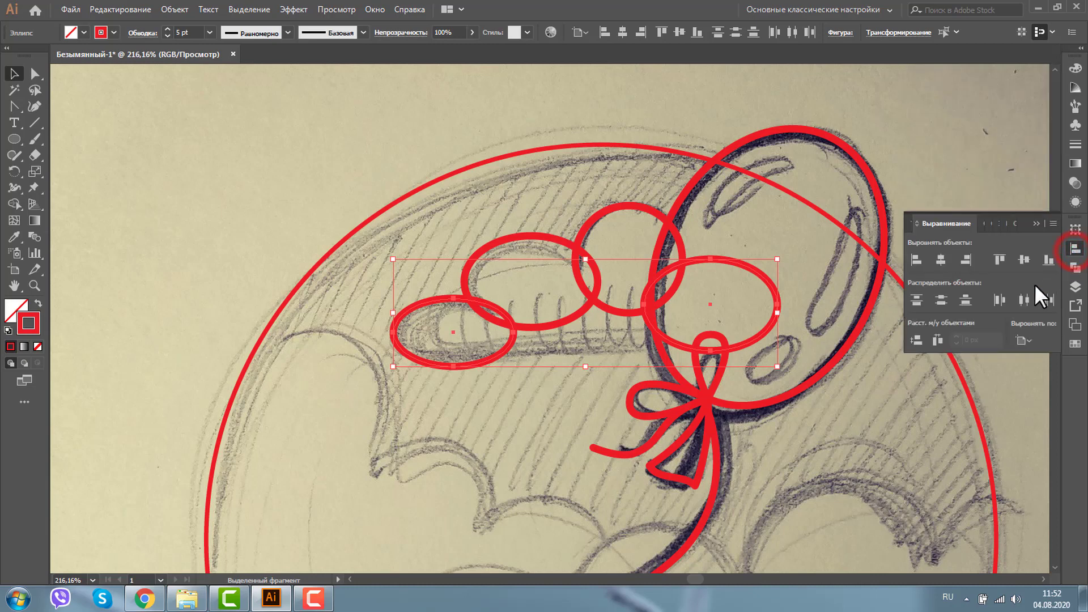
click(1026, 340)
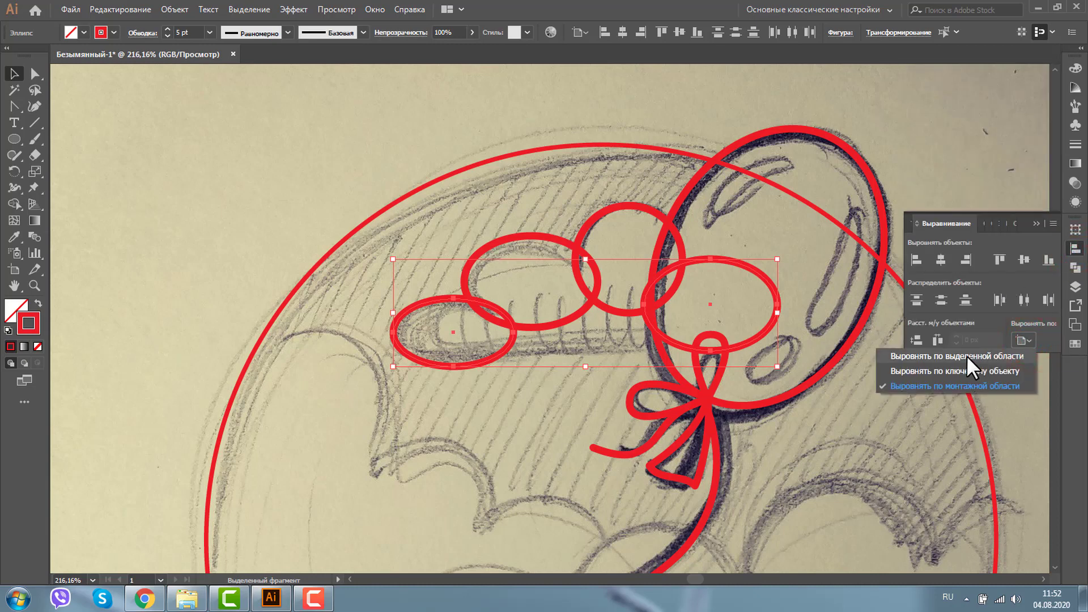
click(966, 356)
click(1052, 263)
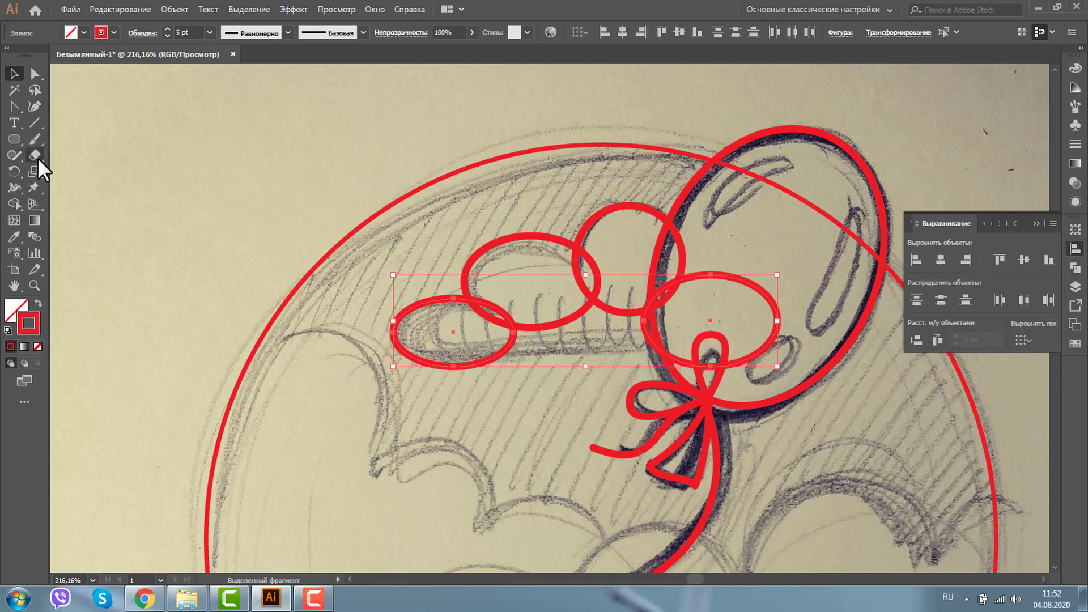
Step: Draw a 178 × 32 px base rectangle between the ellipses, toggle pixel snapping, and switch to Outline mode
key(m)
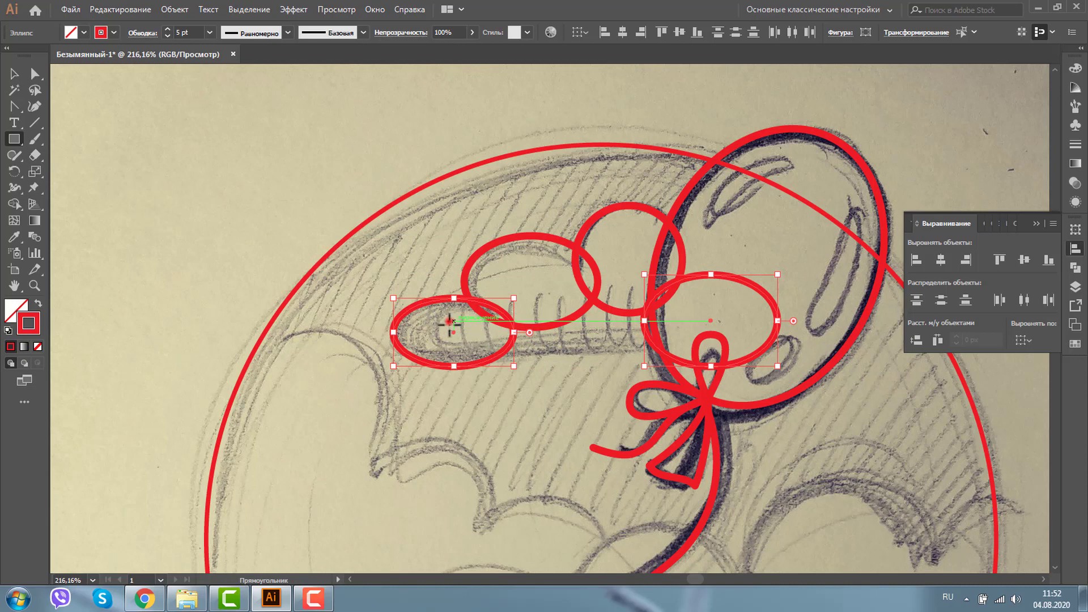
drag(453, 320, 711, 365)
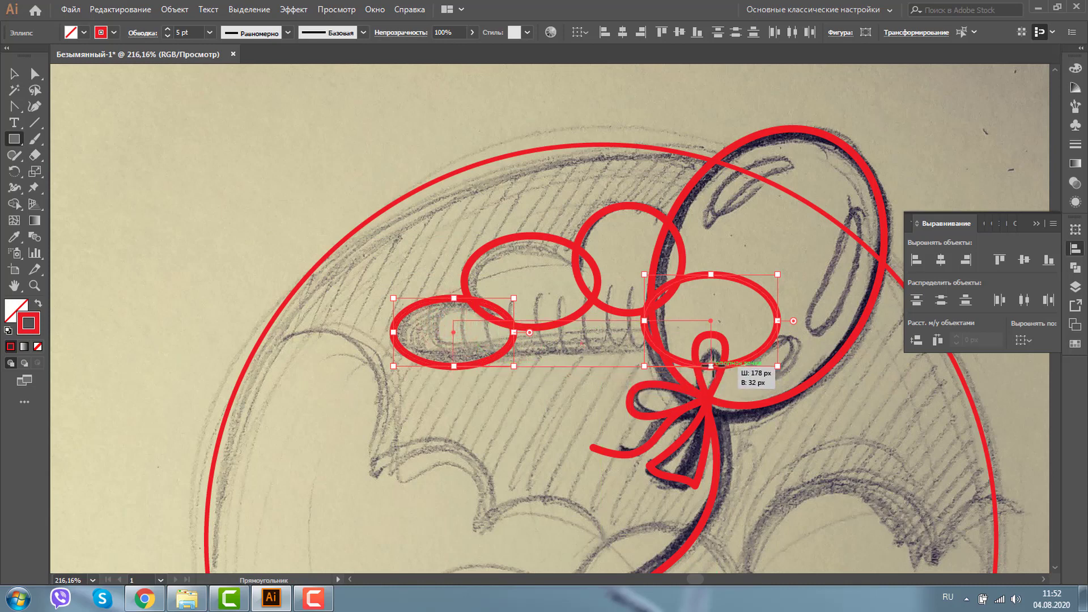
drag(711, 366, 711, 366)
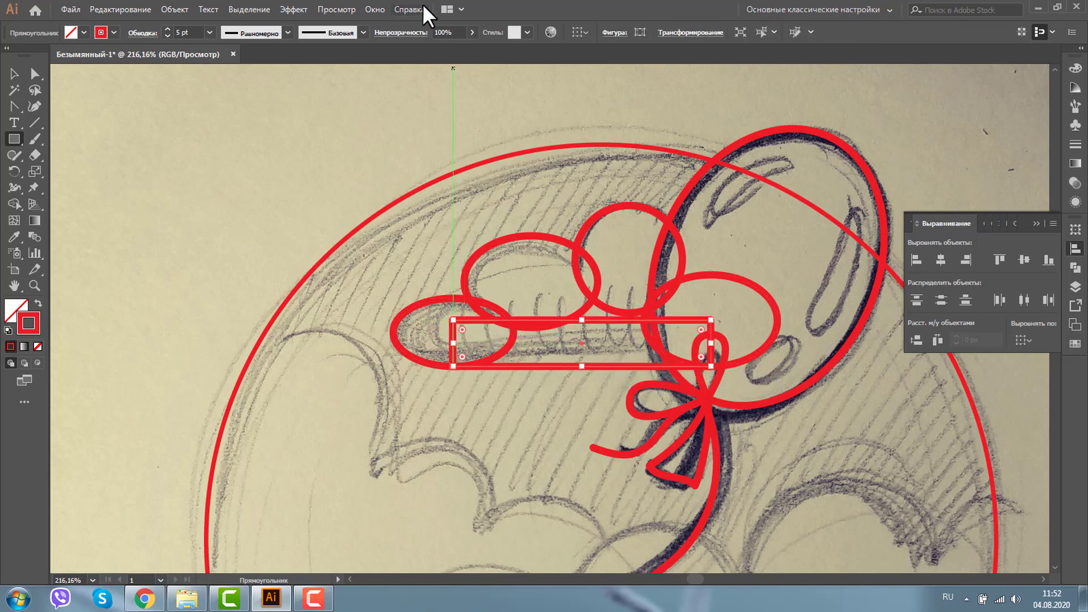
click(329, 10)
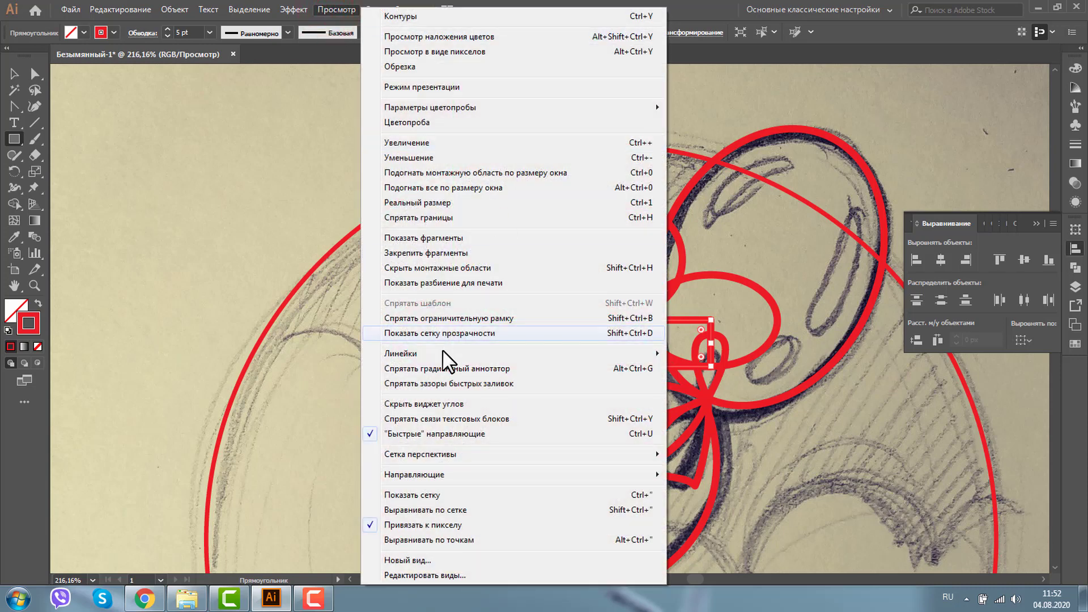
click(400, 525)
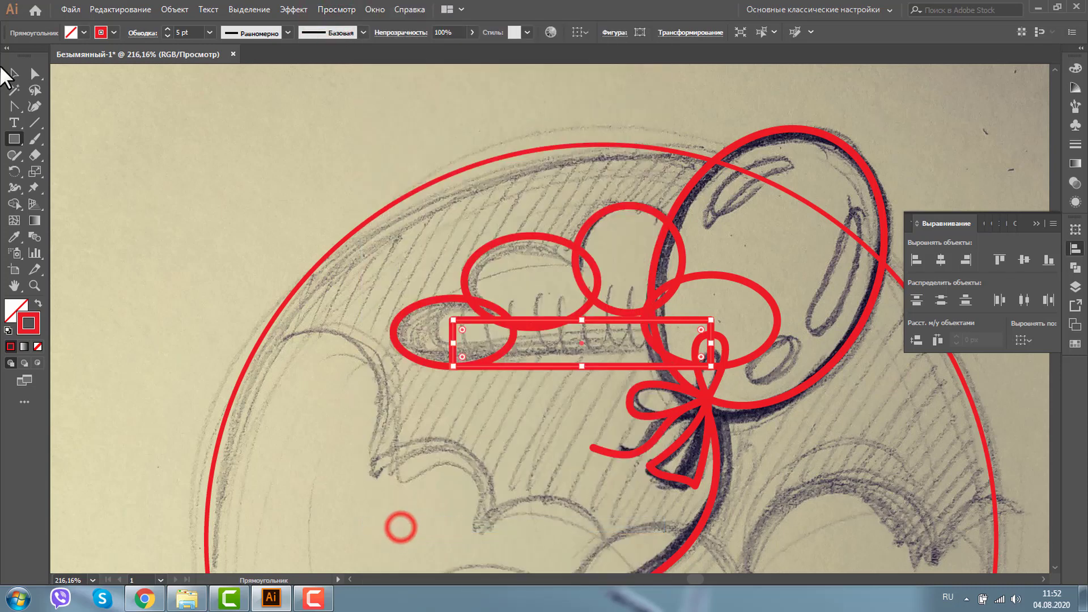
key(v)
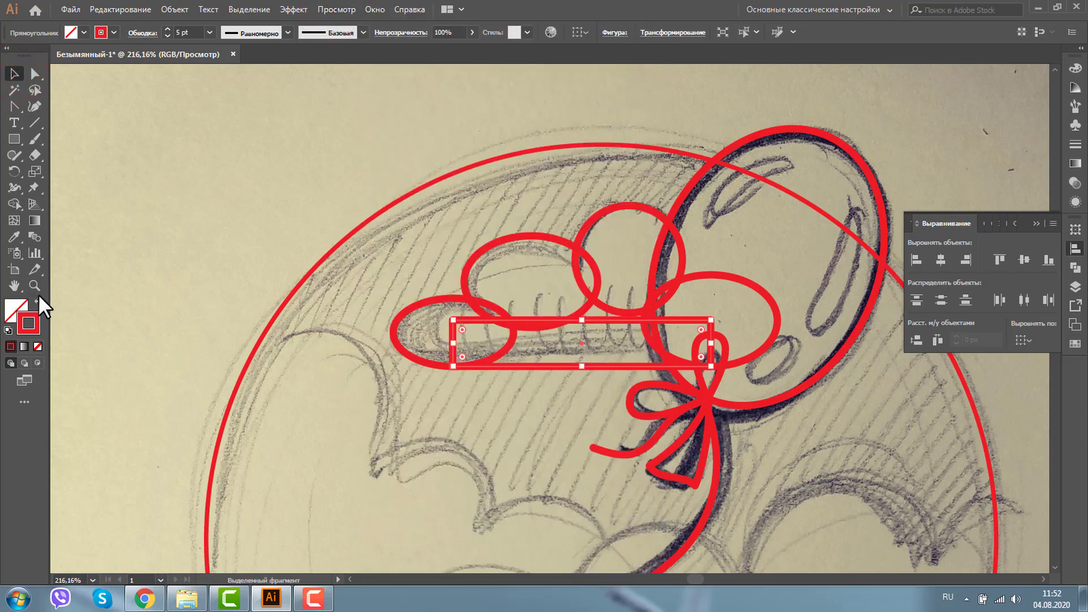
key(ctrl+y)
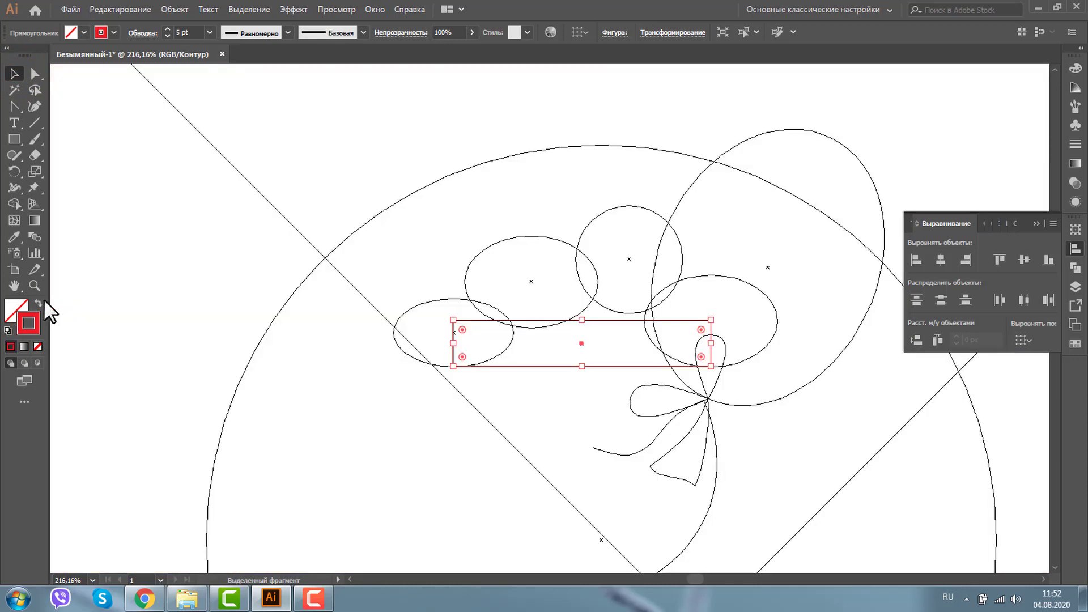
Step: Zoom in on the rectangle's bottom edge in Outline mode, then return to Preview and zoom out
click(34, 285)
drag(439, 363, 479, 393)
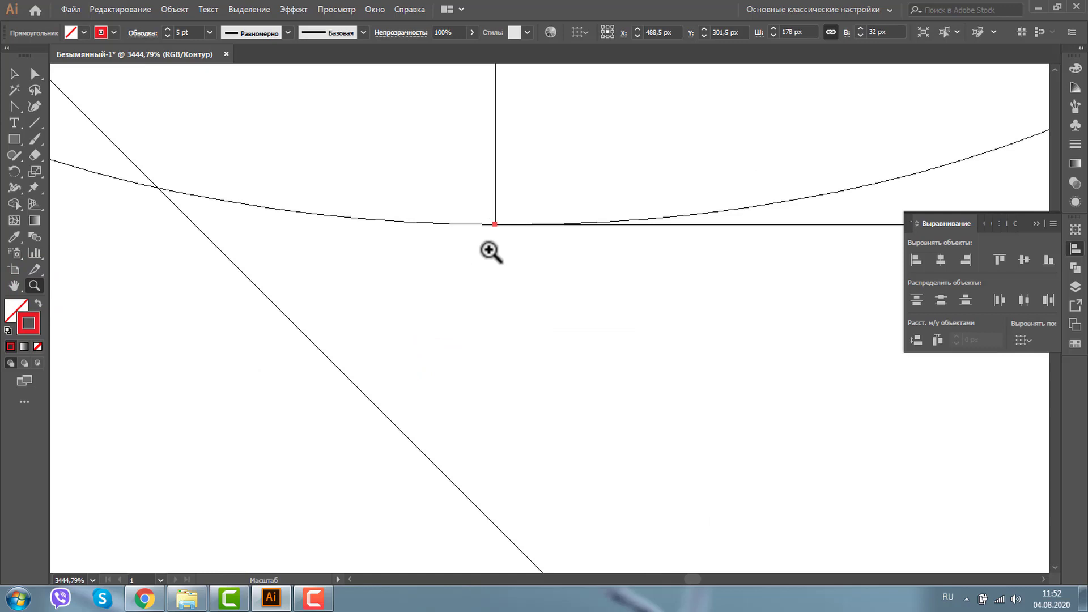
key(ctrl+y)
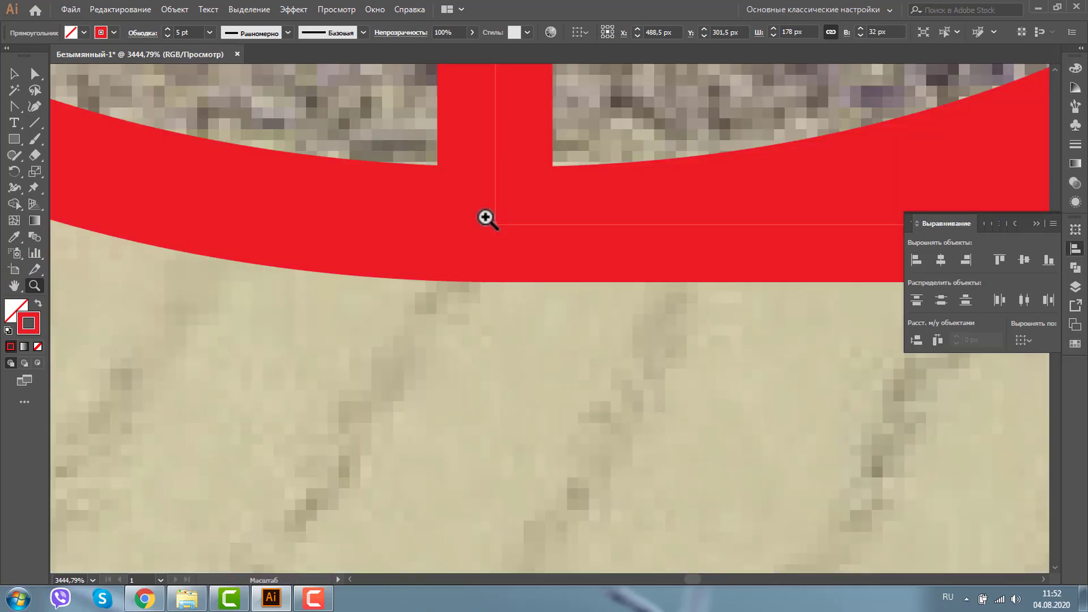
key(ctrl+minus)
key(ctrl+minus)
key(ctrl+minus)
key(ctrl+minus)
key(ctrl+minus)
key(ctrl+minus)
key(v)
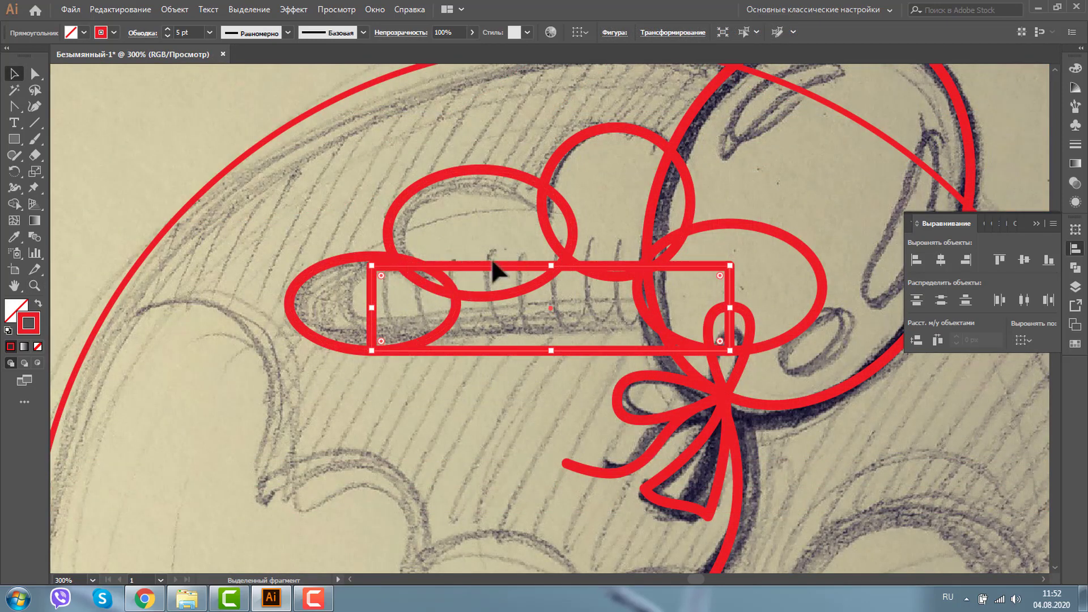
Step: Unite the rectangle, ellipses and circle with Pathfinder, then Alt-drag a copy of the cloud downward
shift+click(347, 263)
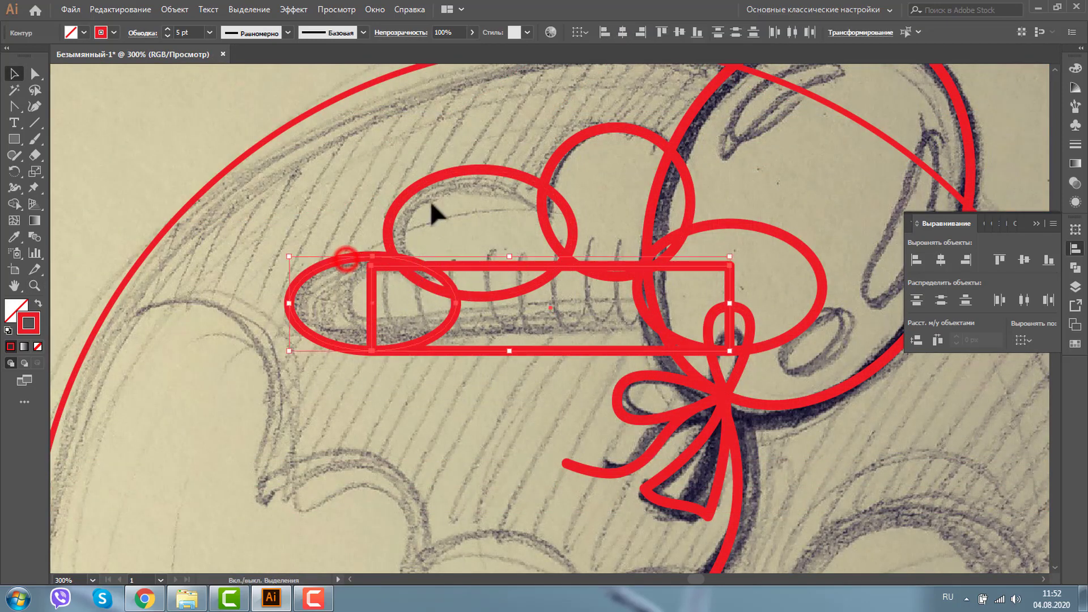
shift+click(435, 180)
shift+click(584, 139)
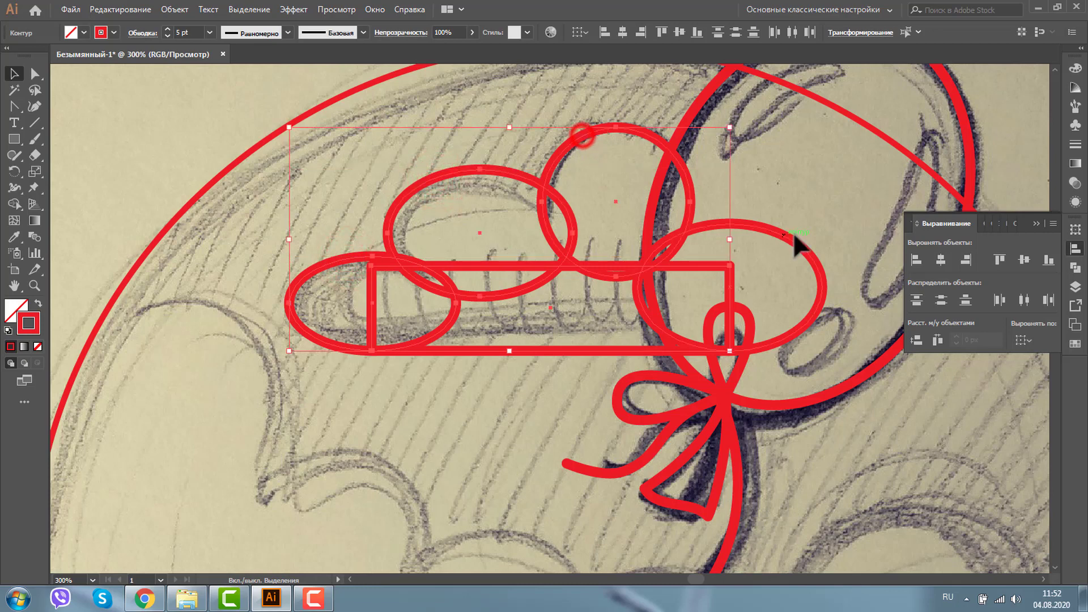
shift+click(788, 238)
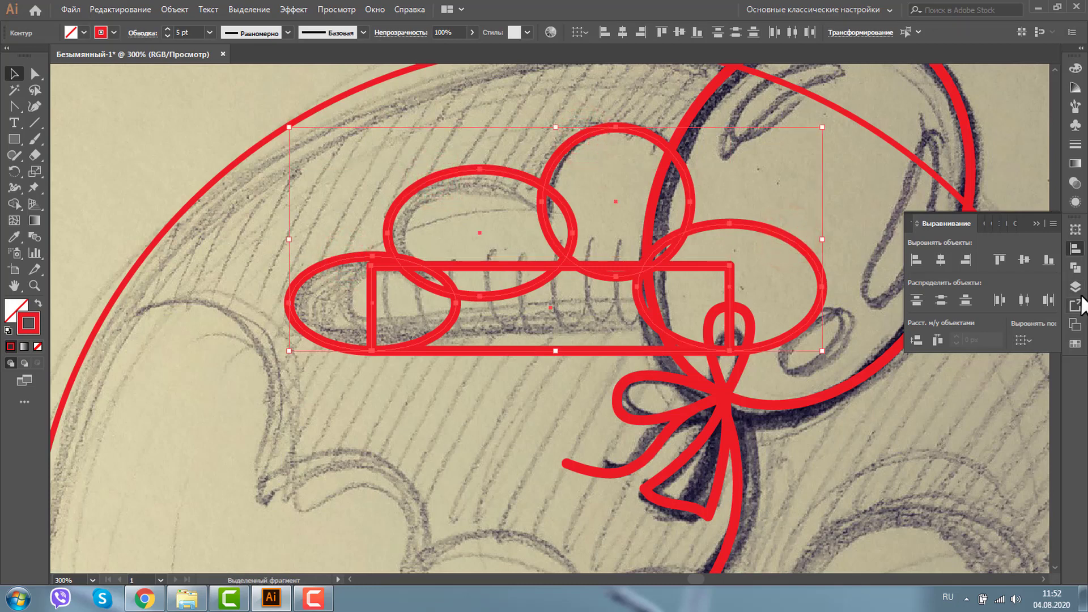
click(1076, 267)
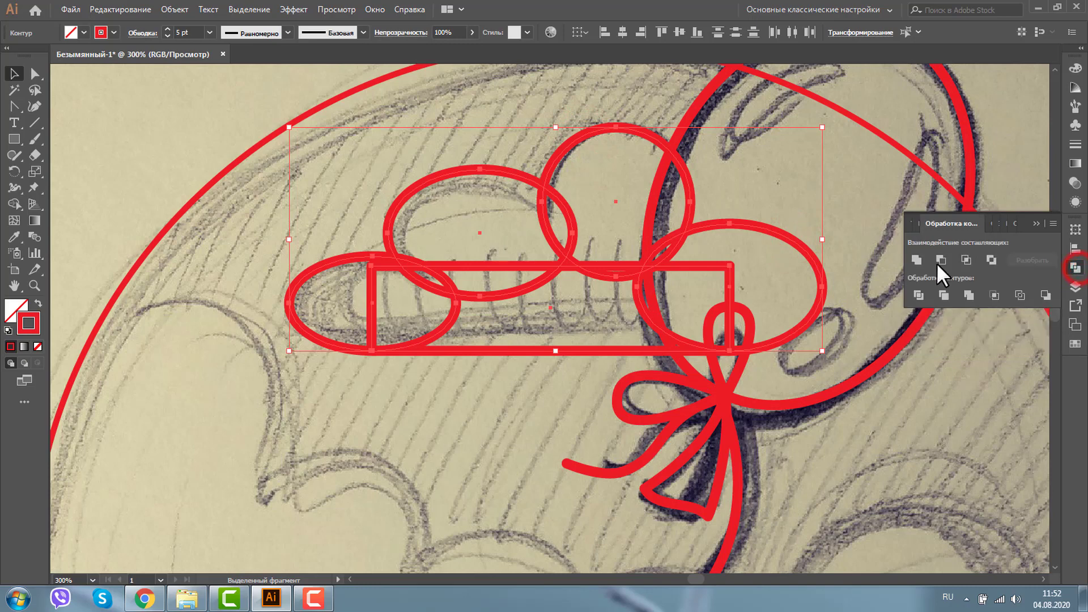
click(918, 260)
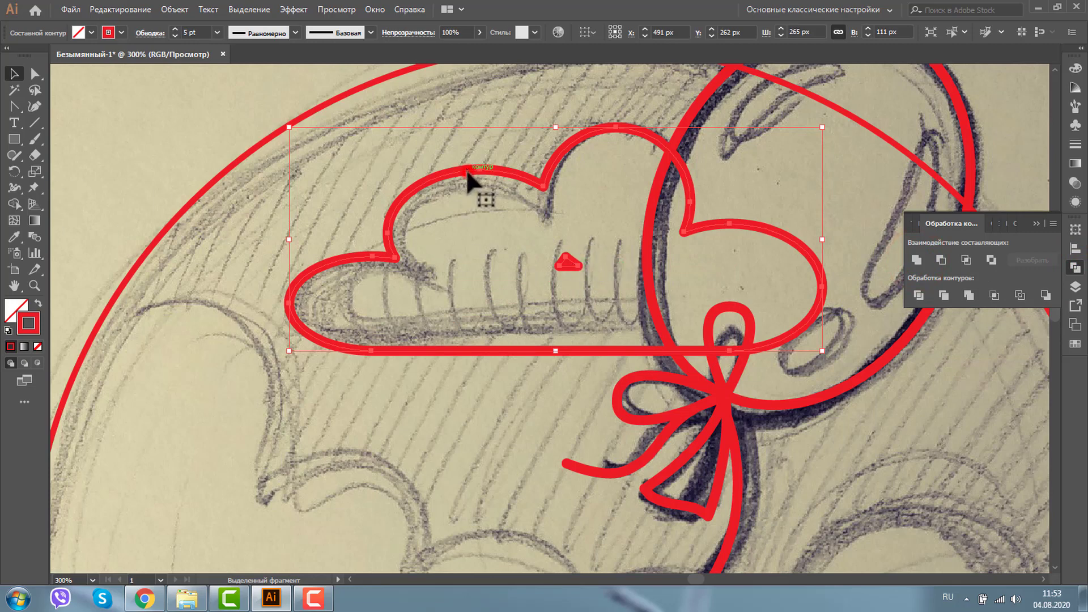
drag(465, 169, 463, 394)
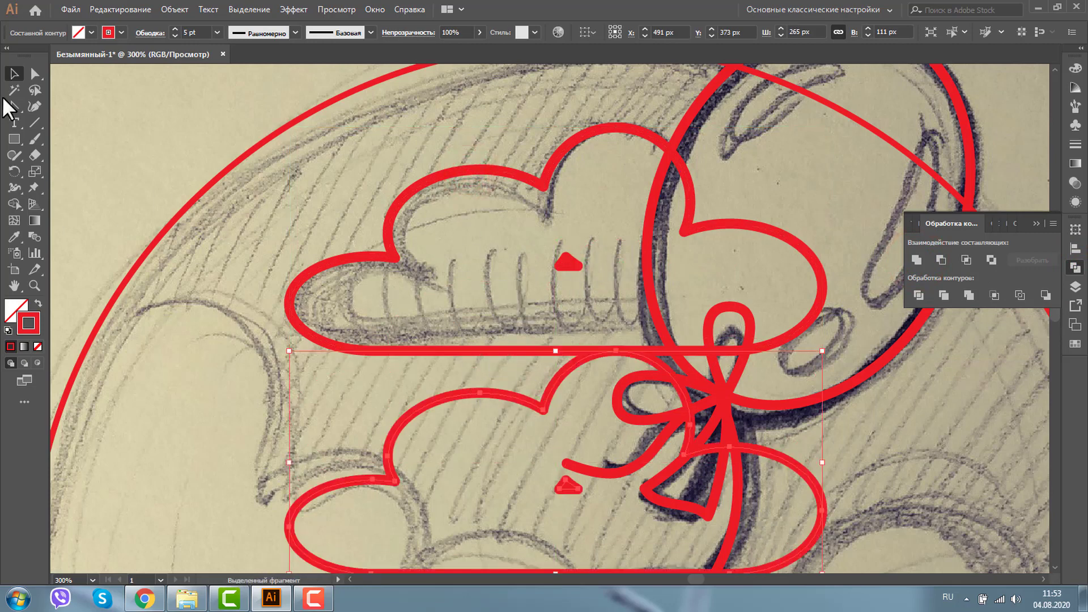
Step: Delete the small triangle inside the upper cloud with Direct Selection
click(36, 73)
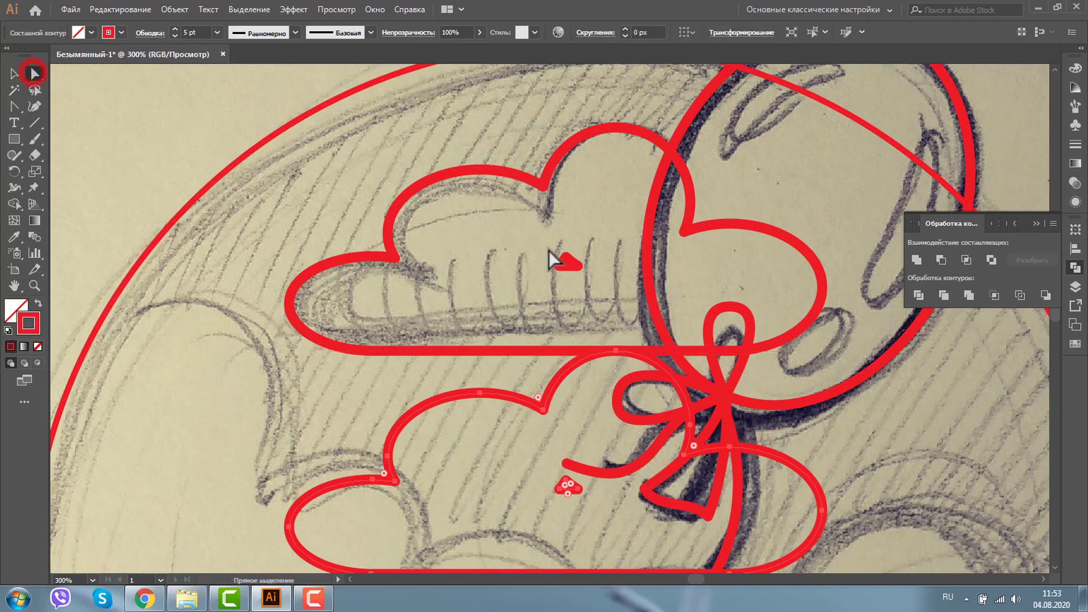
click(567, 255)
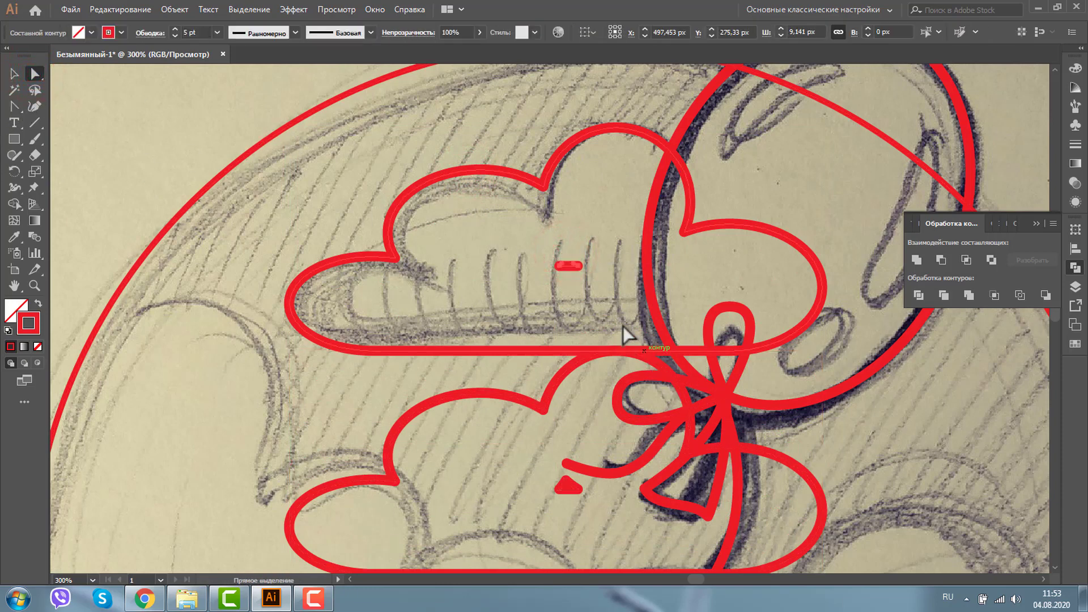
key(Delete)
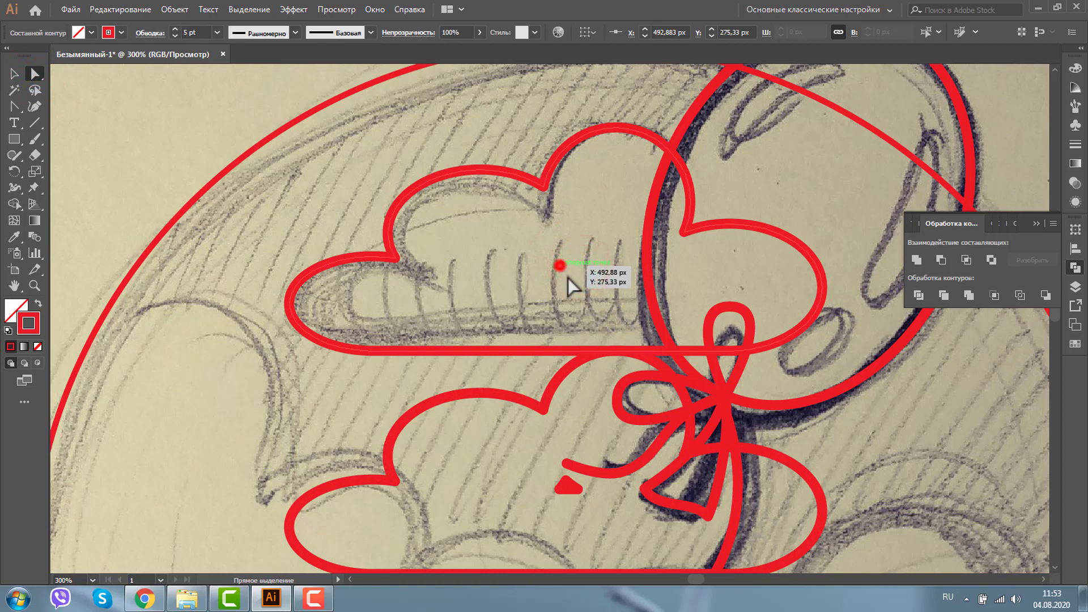
click(560, 265)
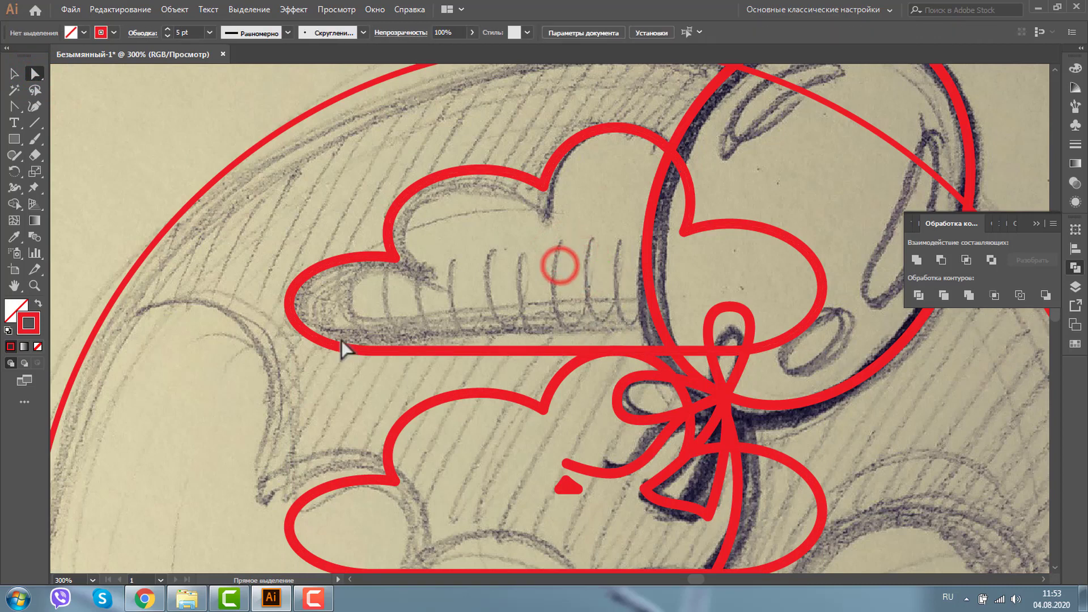
Step: Cover the lower cloud's triangle with a rectangle and Unite it with the cloud
click(14, 138)
drag(509, 455, 625, 517)
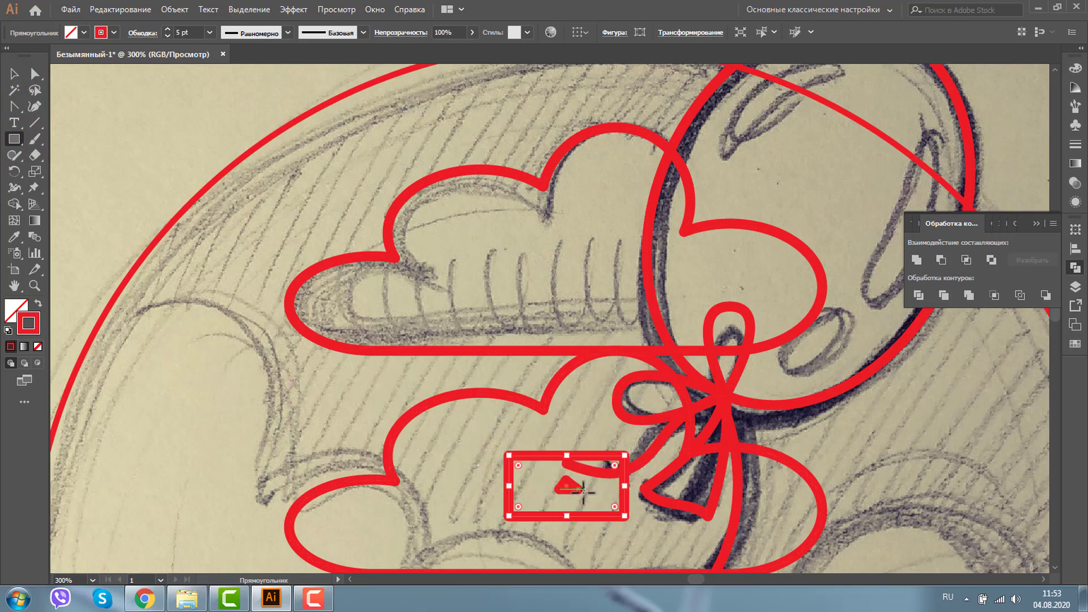
click(28, 85)
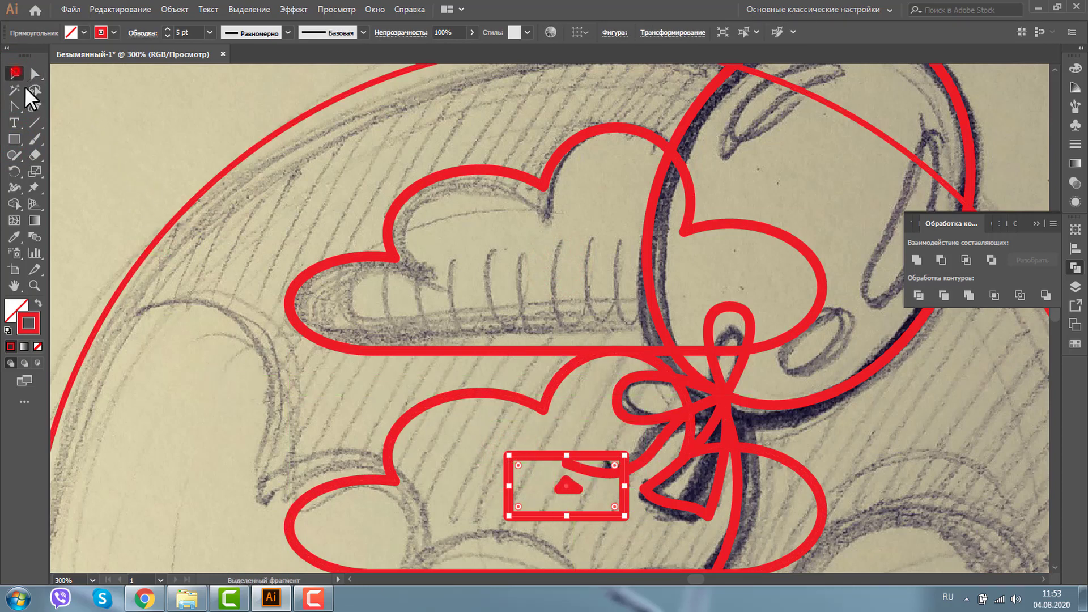
shift+click(514, 399)
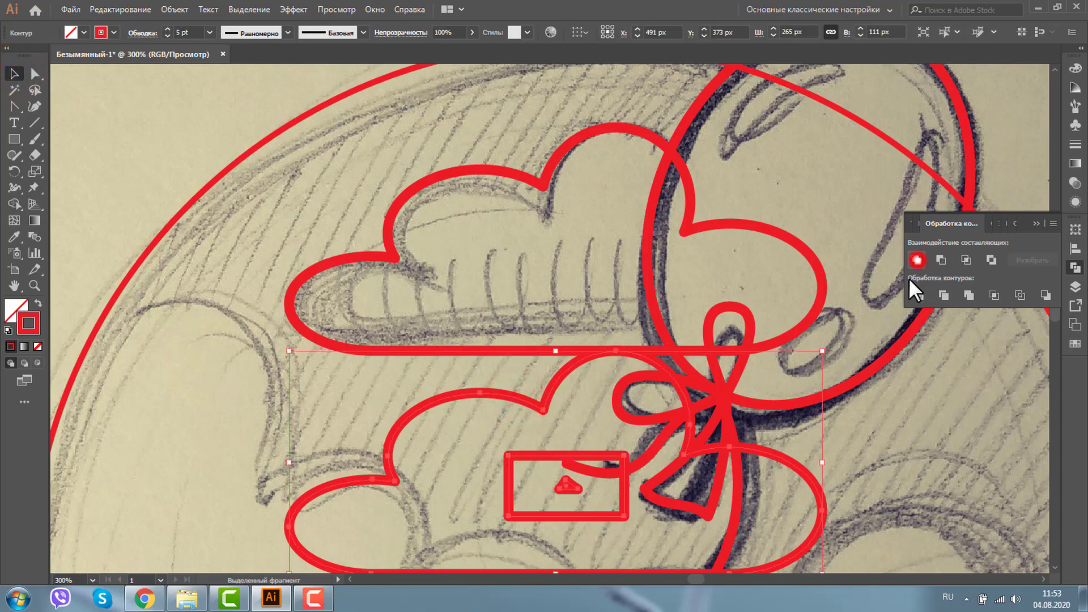
click(917, 259)
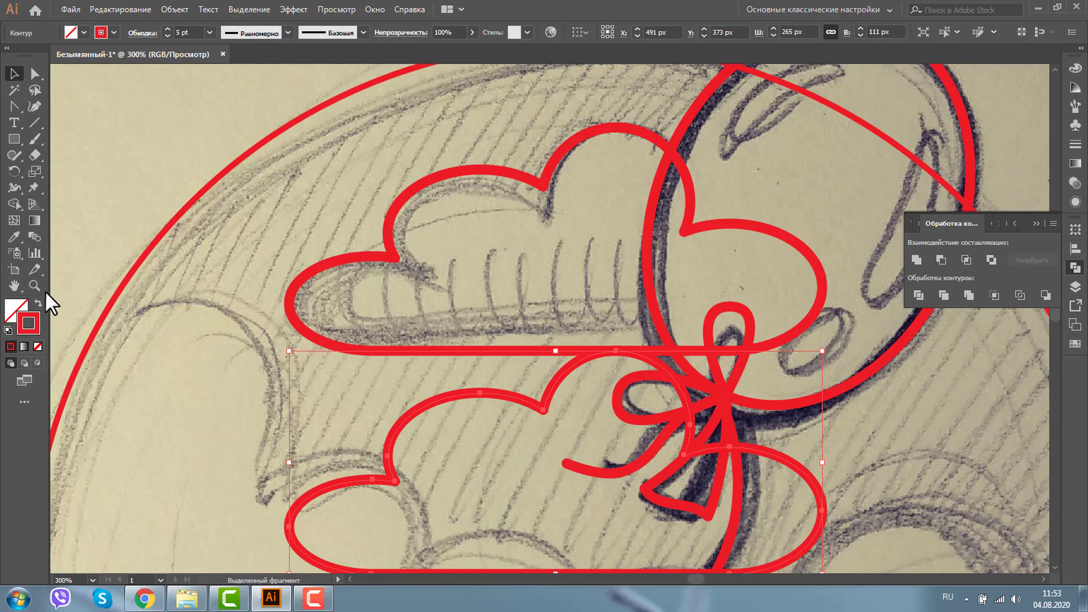
click(342, 321)
key(ctrl+1)
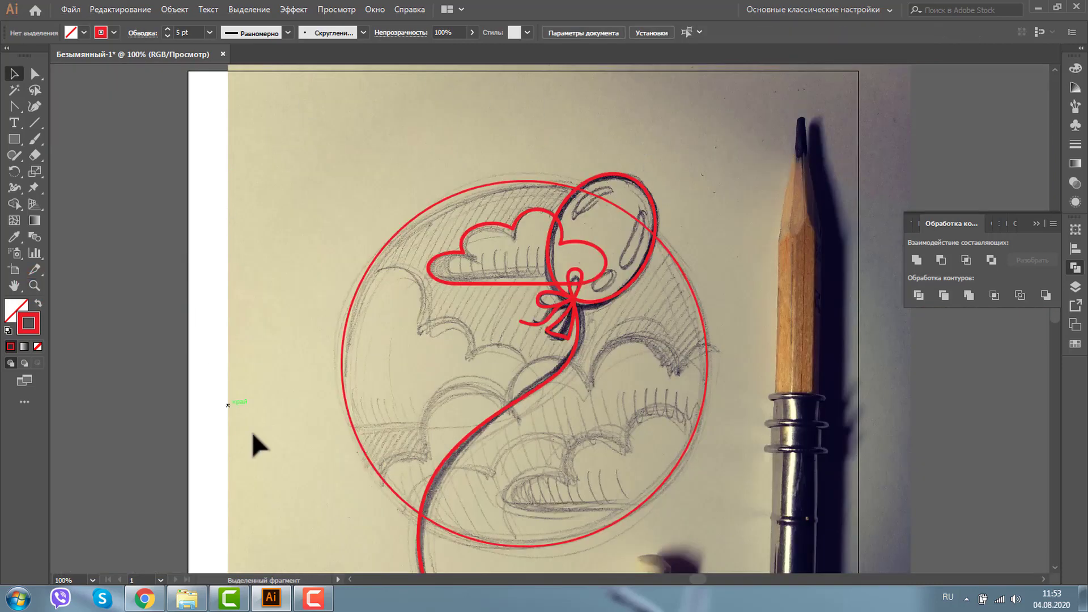
Step: Hide the Слой 1 photo layer in the Layers panel, then marquee-select all the red artwork
click(1053, 568)
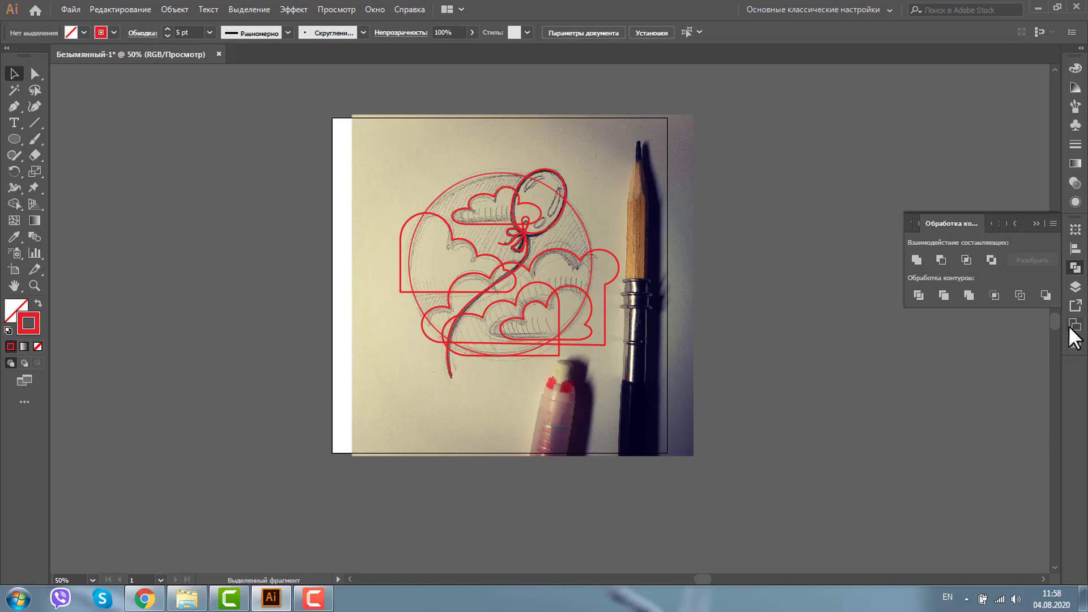
click(1076, 287)
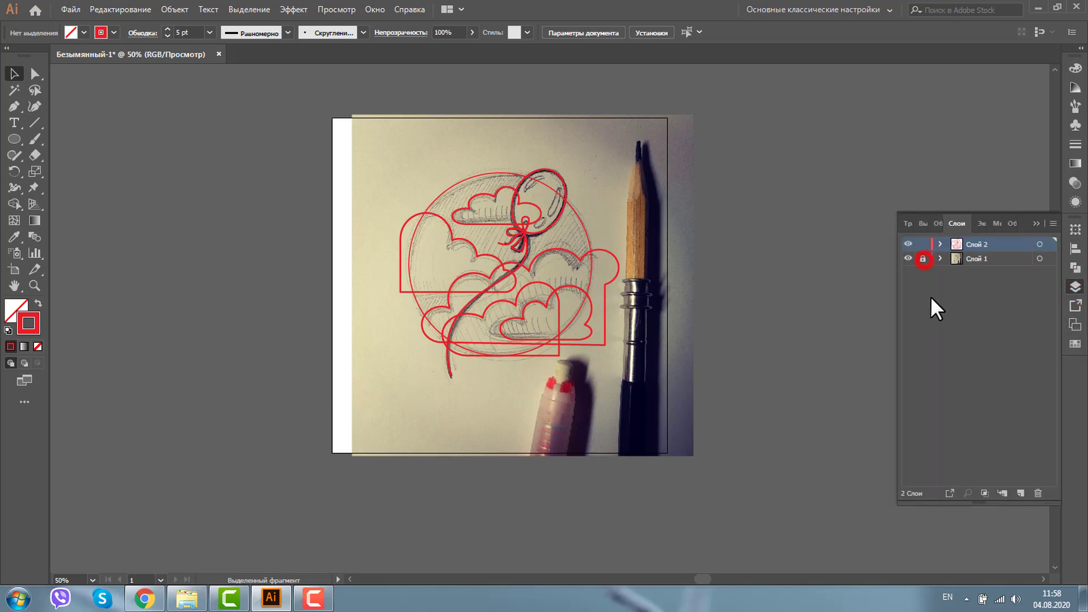
click(908, 258)
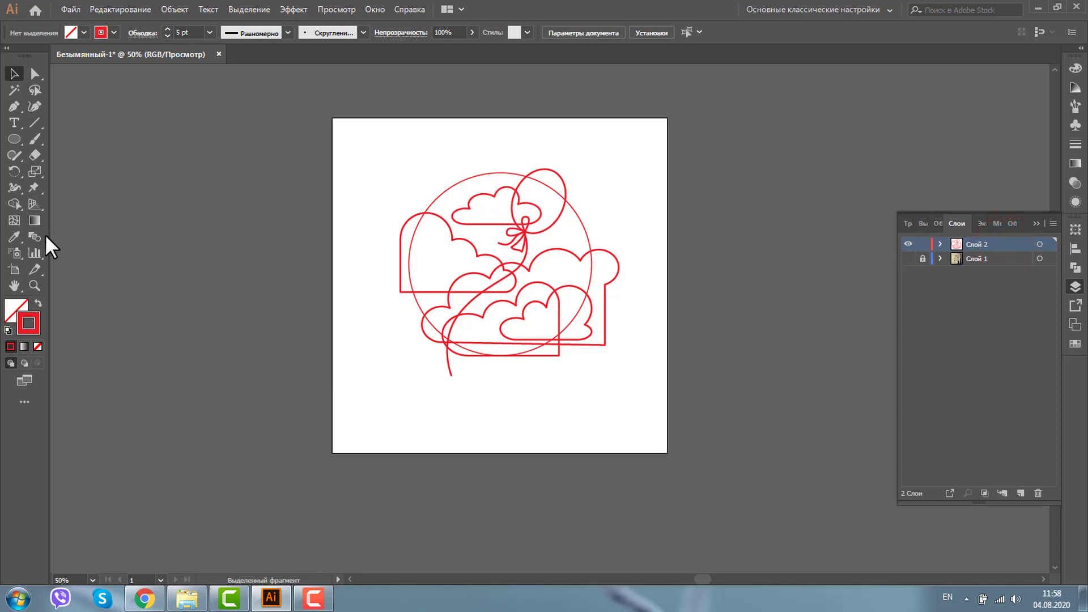
drag(366, 153, 644, 400)
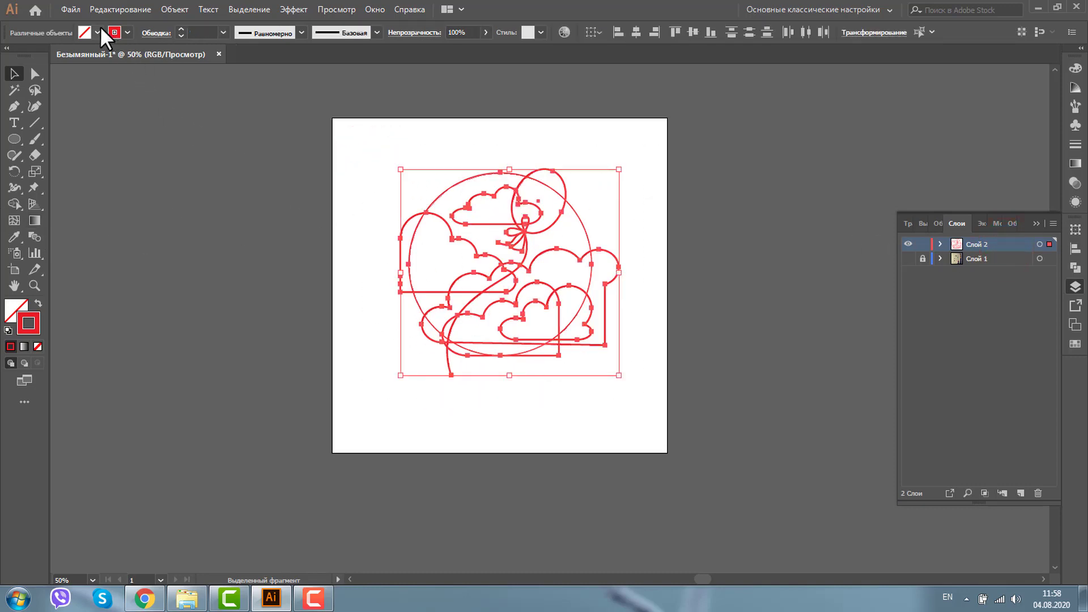
Step: Set the selected artwork's fill to light grey, then zoom in on the clouds
click(99, 30)
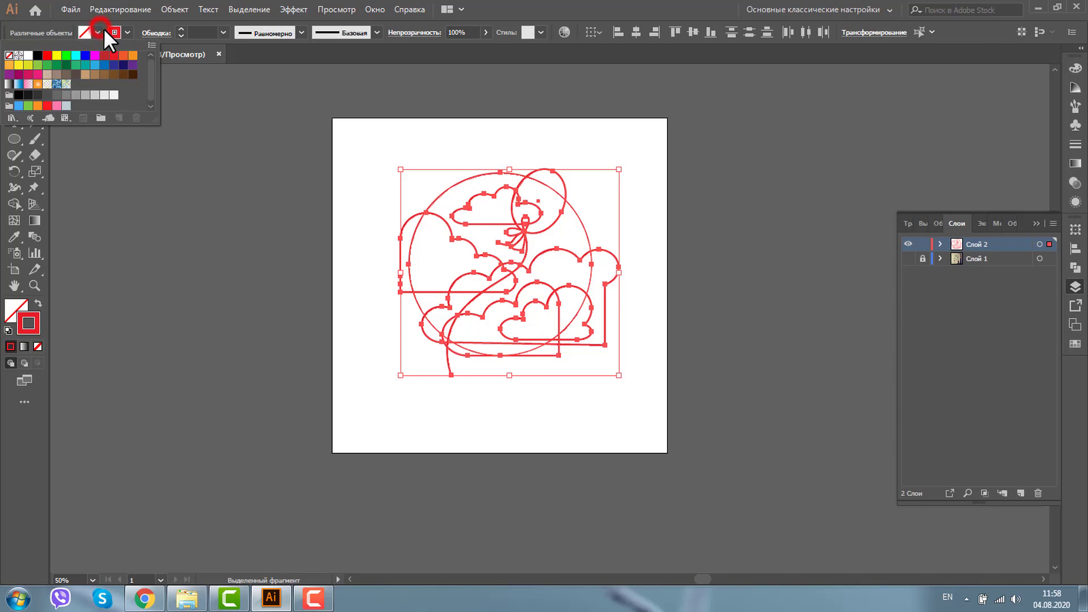
click(96, 95)
click(733, 269)
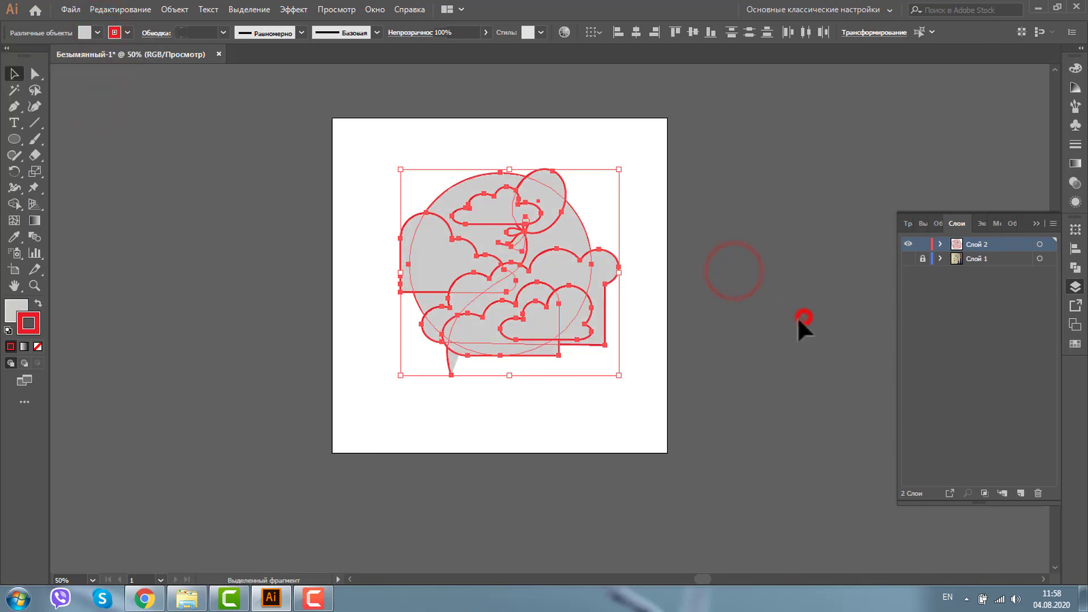
click(802, 315)
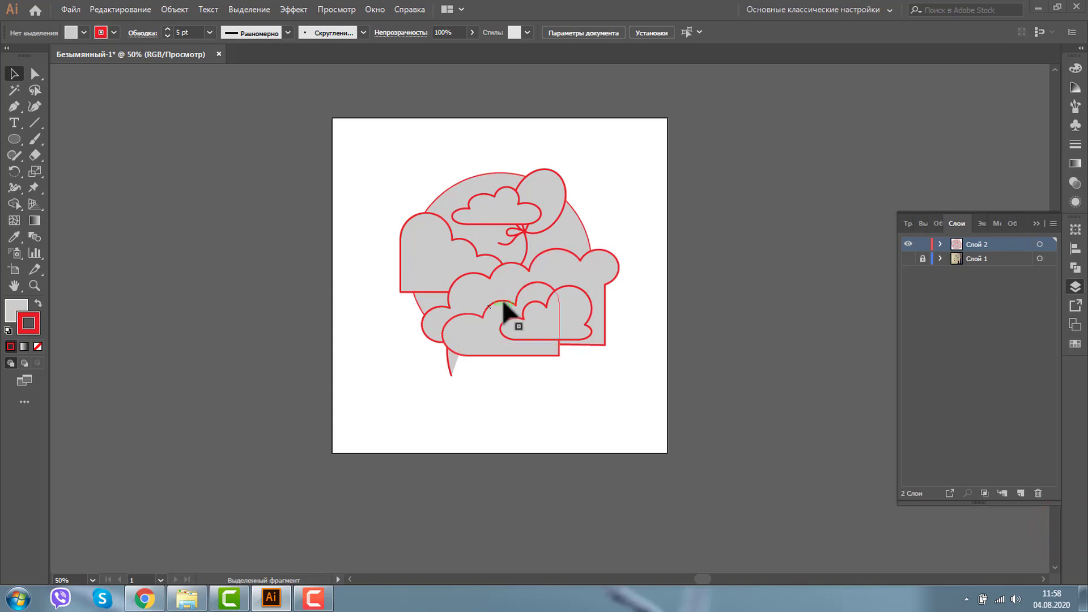
click(35, 286)
mouse_move(405, 167)
mouse_down()
mouse_move(550, 358)
mouse_move(650, 384)
mouse_up()
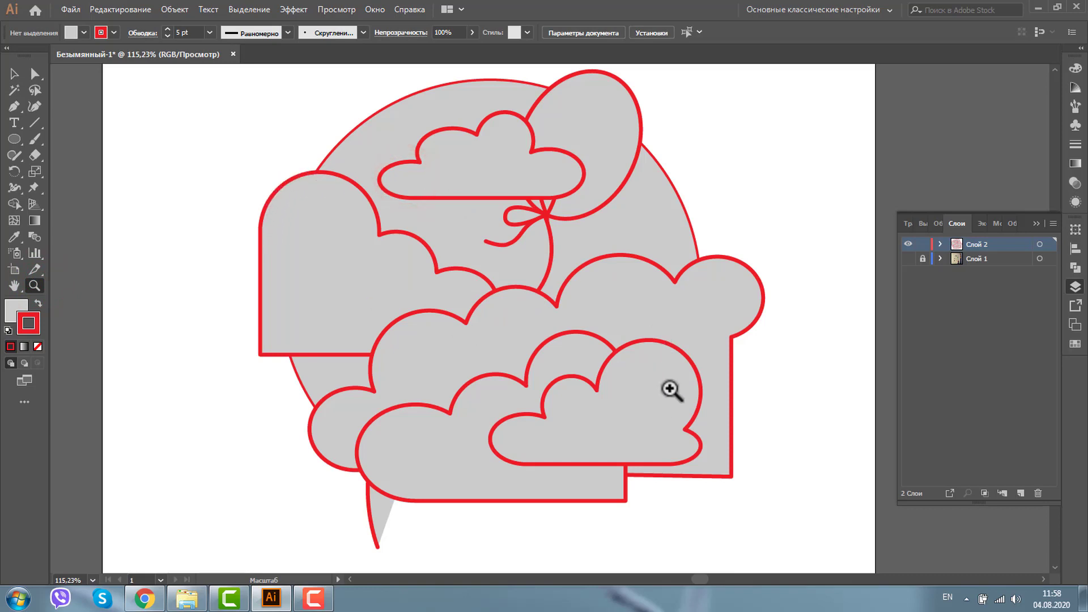
Step: Bring the balloon and its string to the front, above the clouds
click(14, 74)
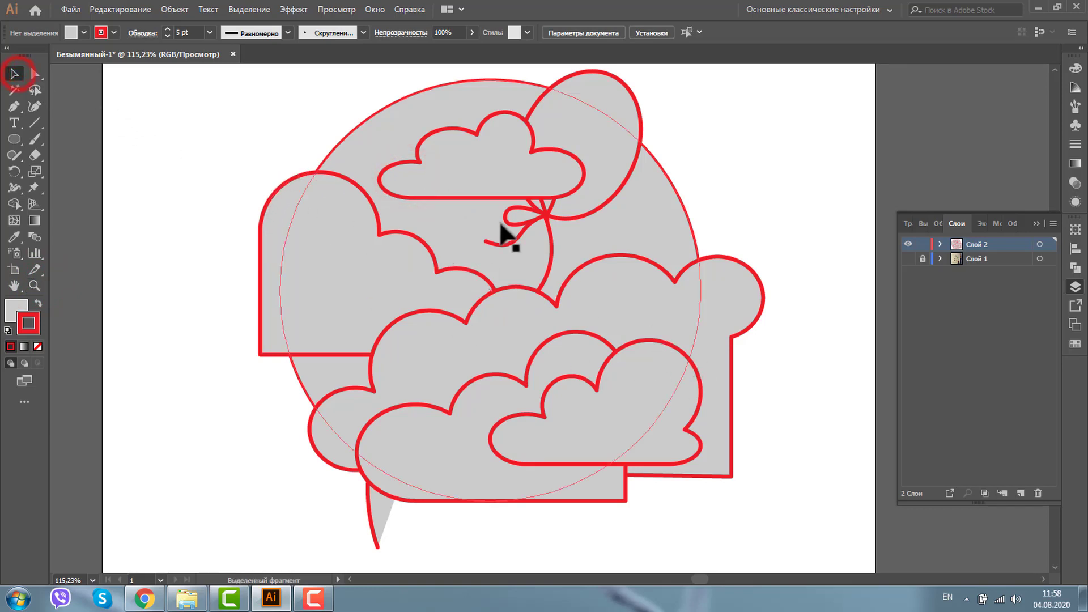
click(517, 244)
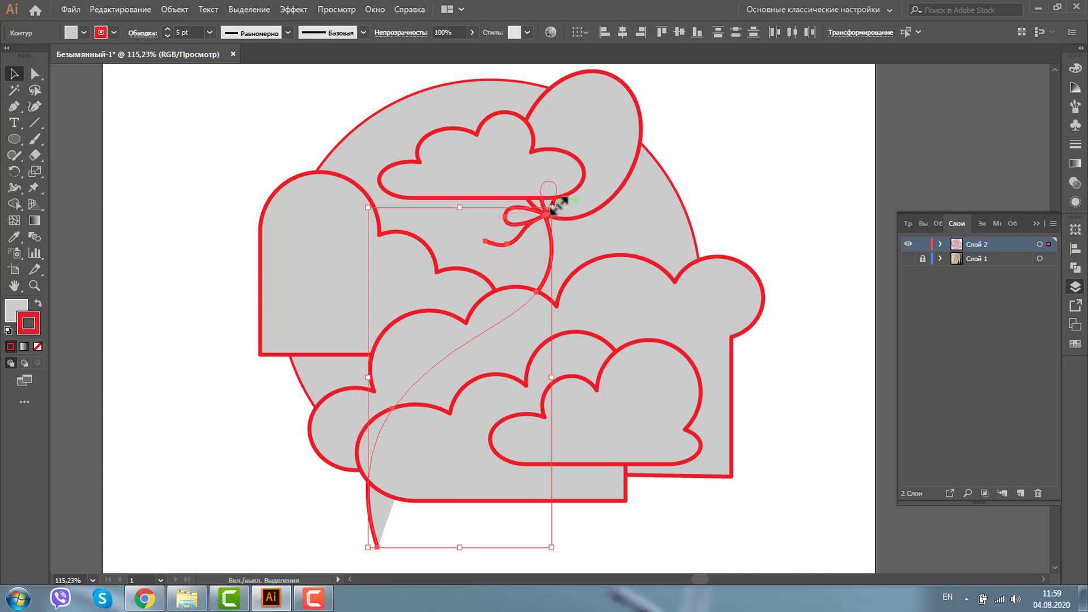
shift+click(631, 176)
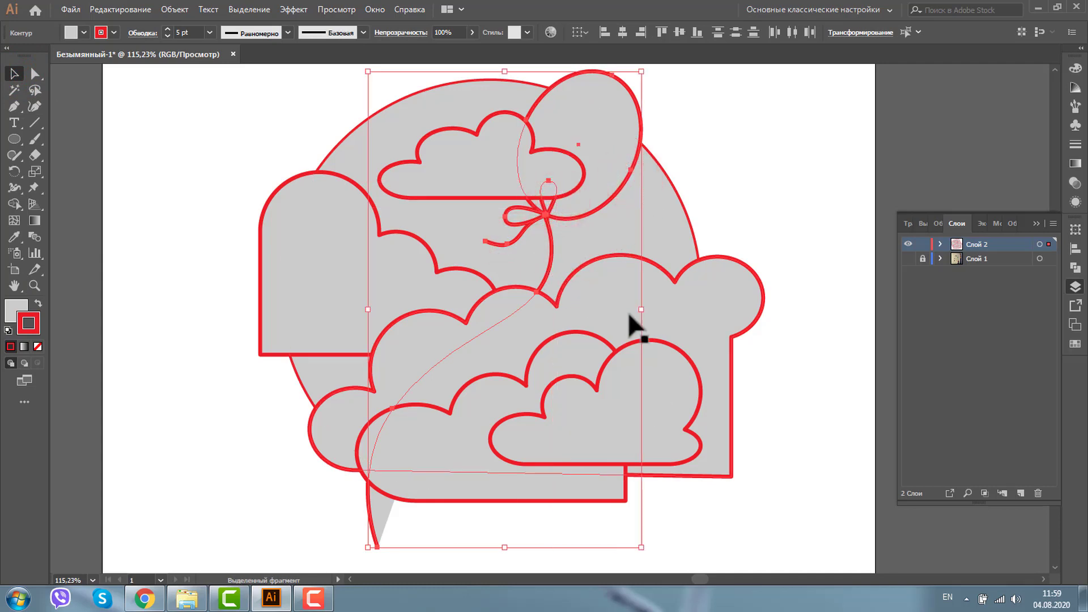
key(a)
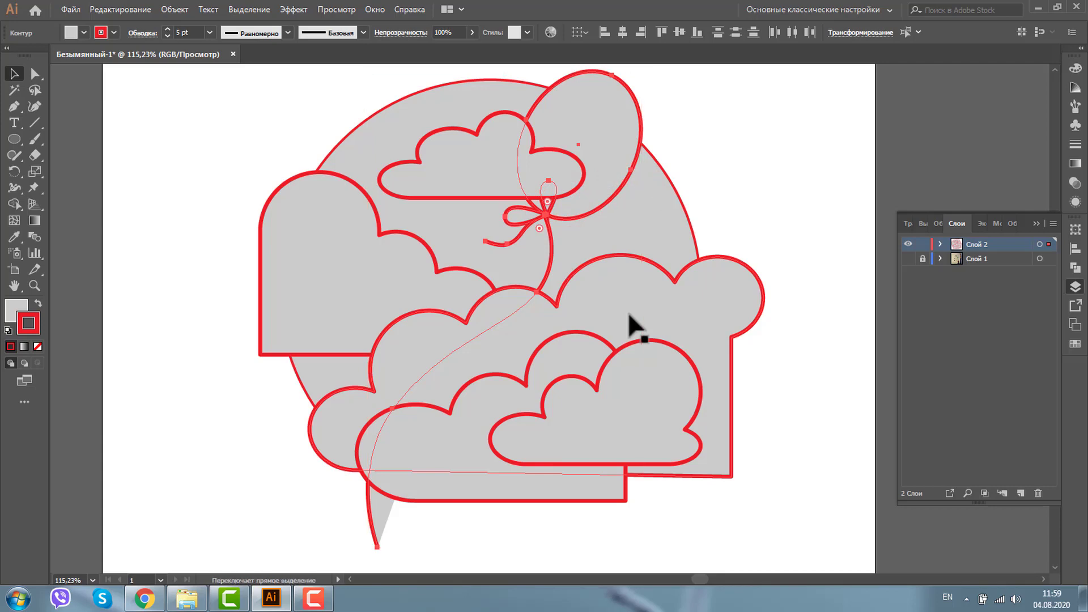
key(v)
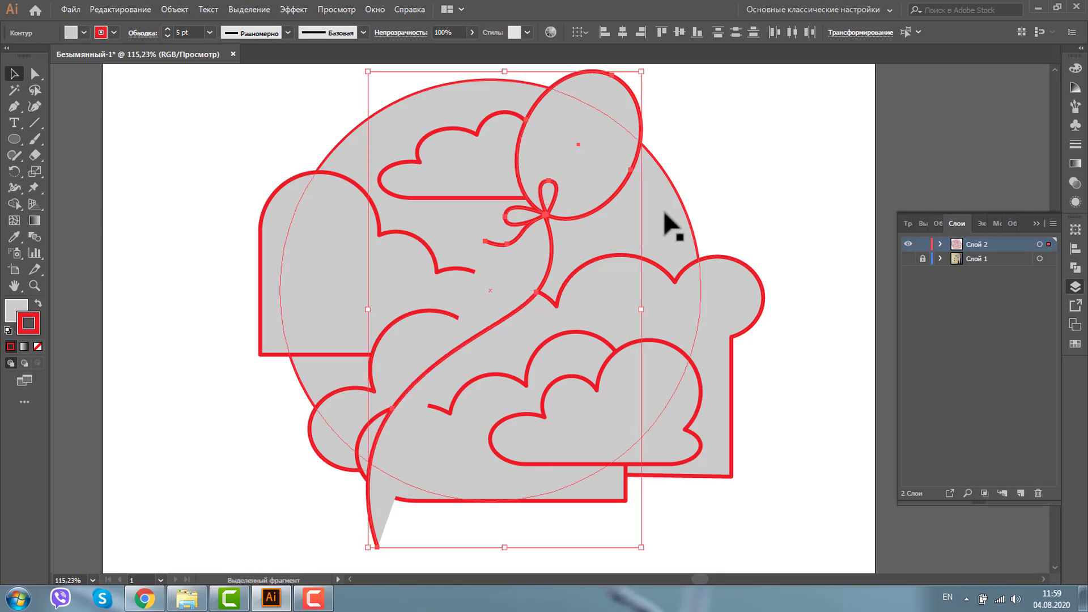
Step: Set the balloon string's fill to None
click(549, 257)
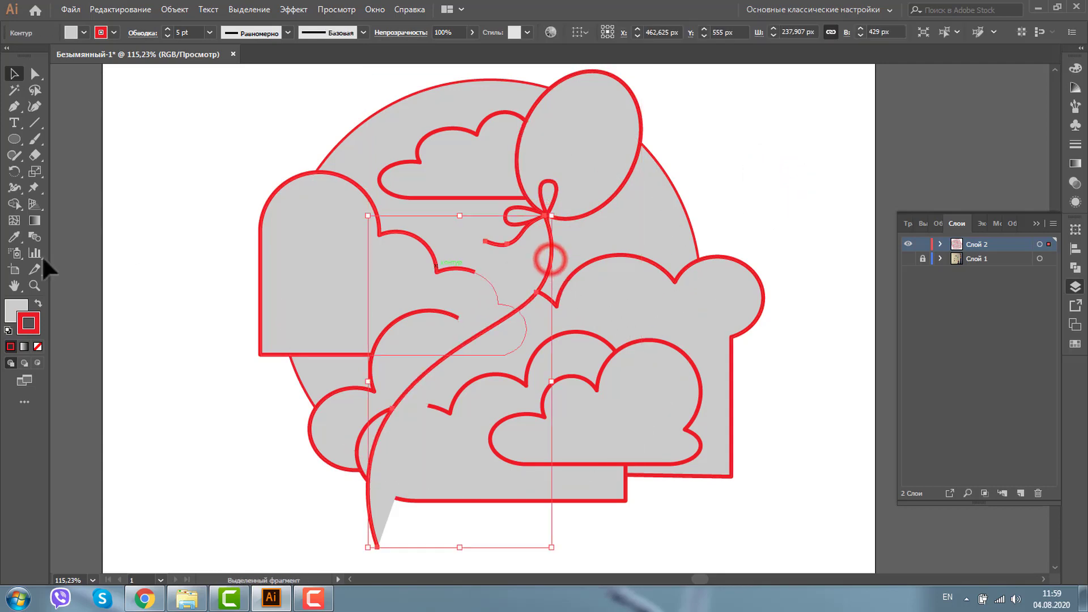
click(8, 306)
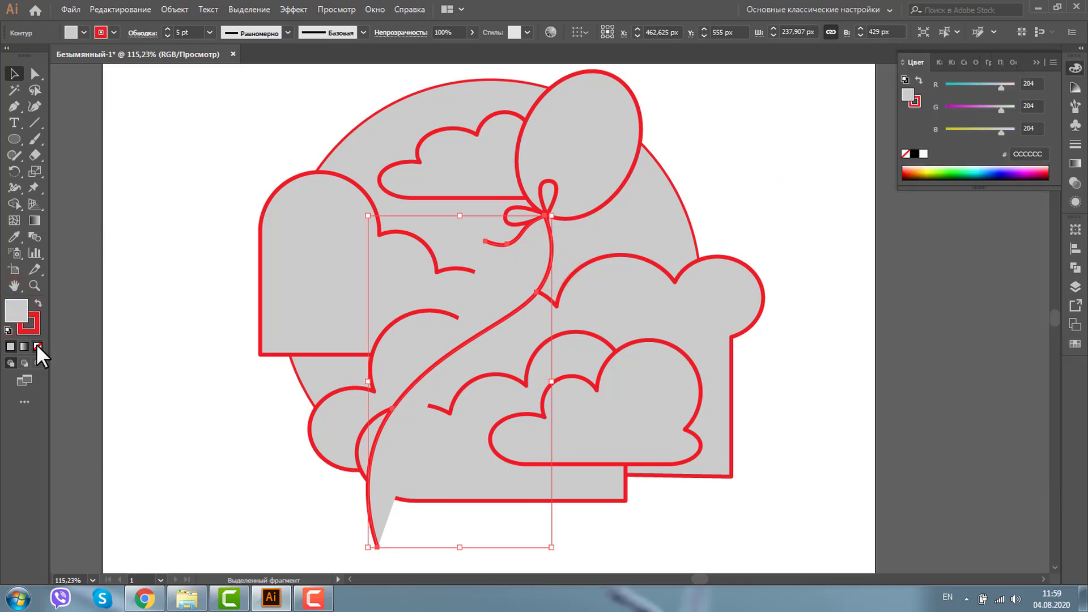
click(37, 346)
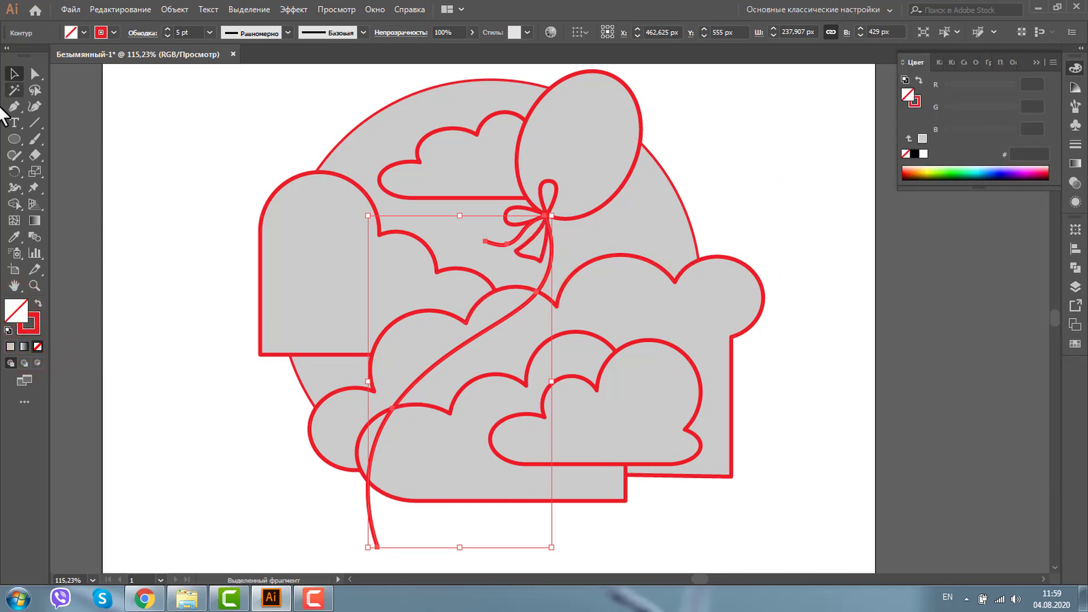
click(34, 286)
Step: Select all the artwork and move it off the artboard to the right
alt+click(622, 338)
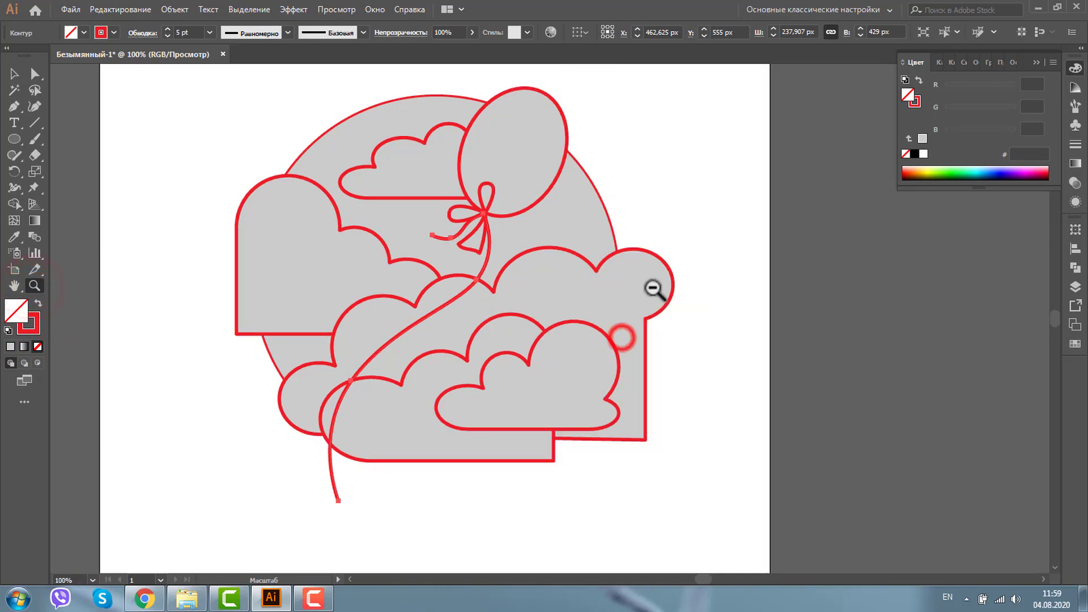
alt+click(622, 291)
alt+click(584, 308)
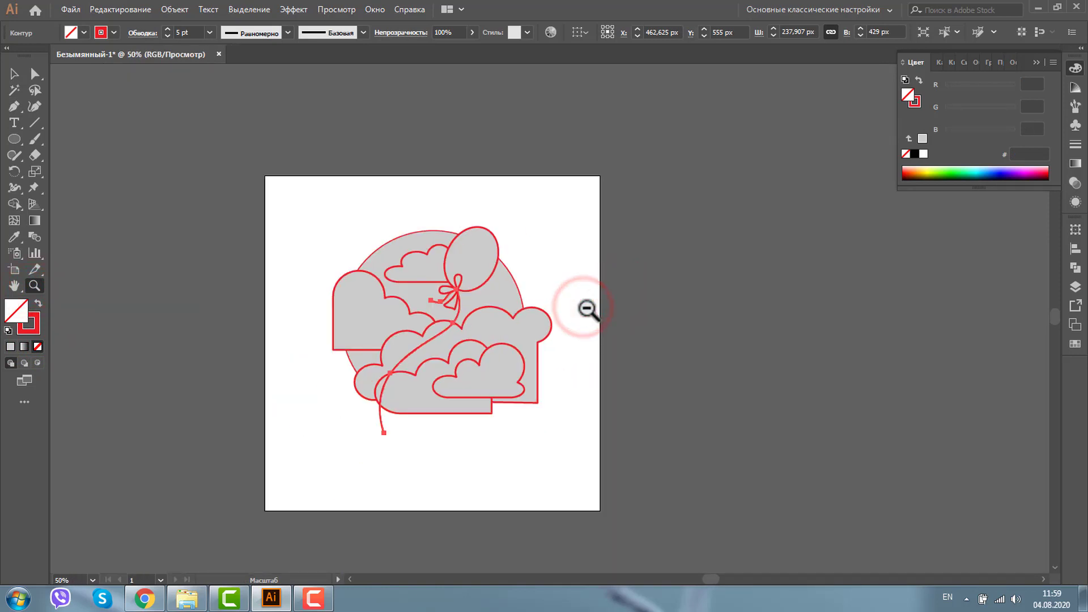
click(14, 73)
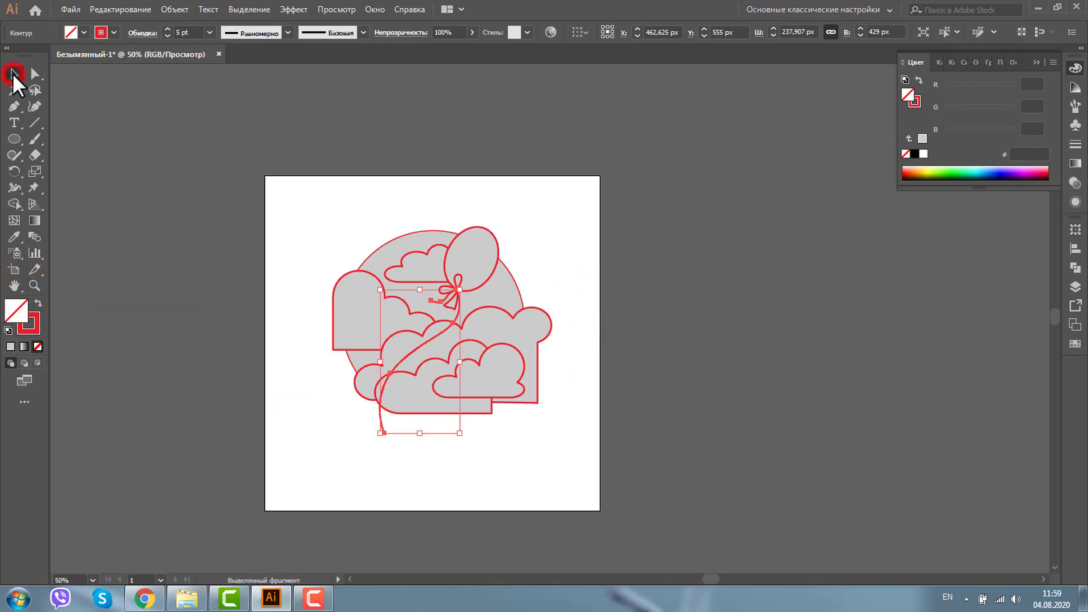
click(514, 283)
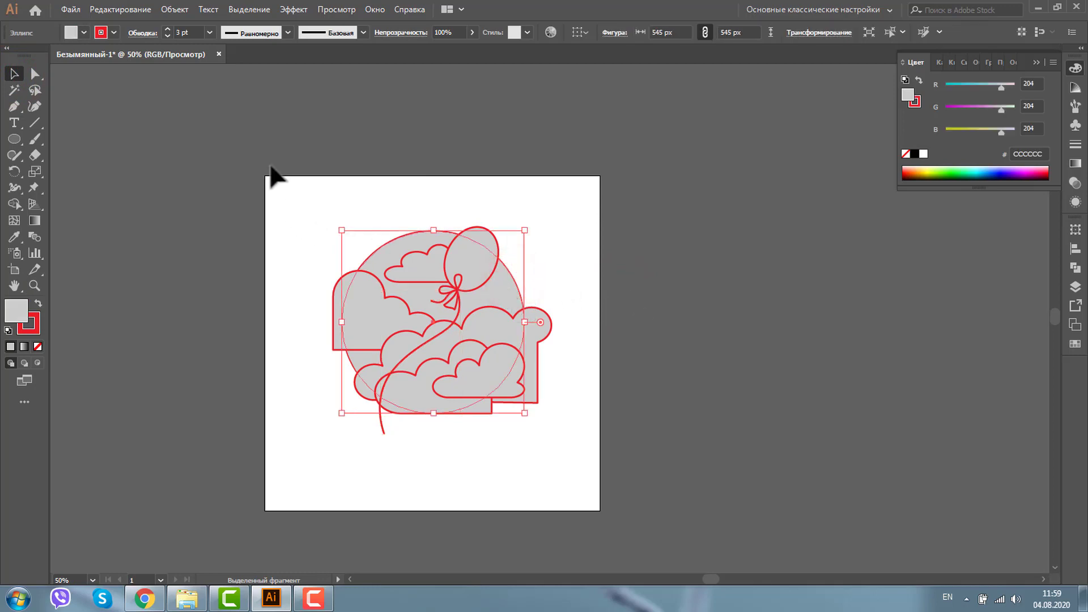
drag(274, 170, 600, 455)
drag(500, 367, 784, 391)
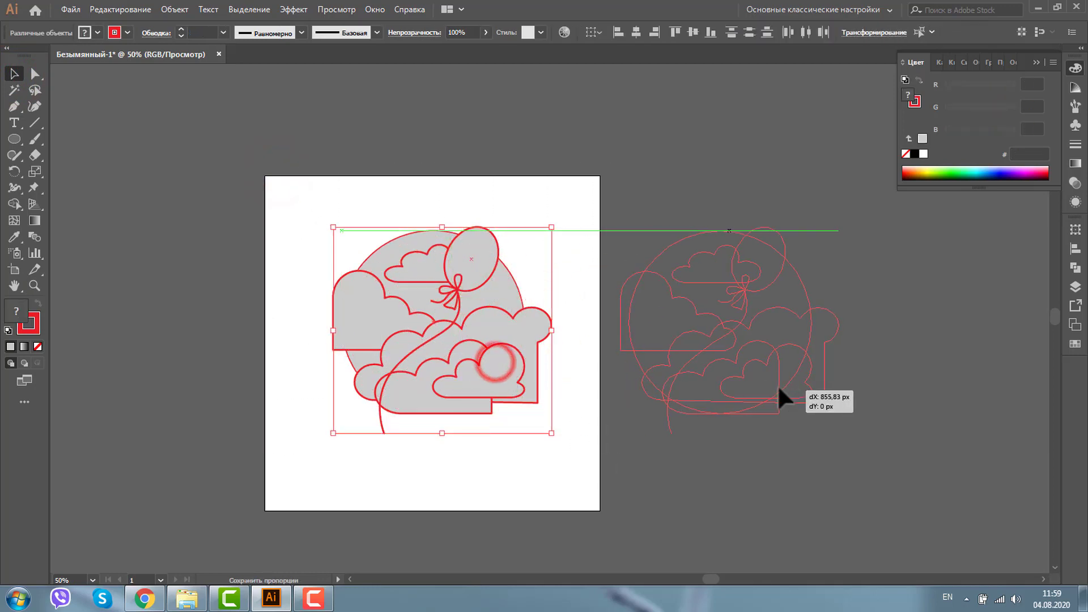
Step: Alt-drag a copy of the big grey circle back onto the artboard and zoom in on it
click(674, 191)
drag(683, 249, 393, 249)
click(34, 286)
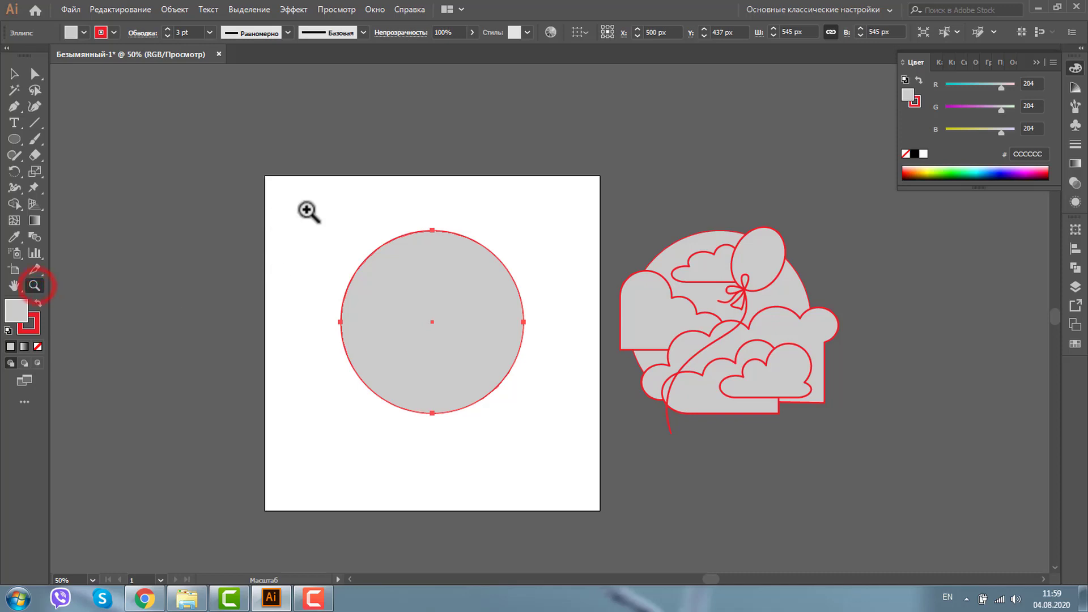
drag(306, 208, 609, 461)
Step: Apply the charcoal-pencil brush to the grey circle's red outline at 3 pt
click(14, 74)
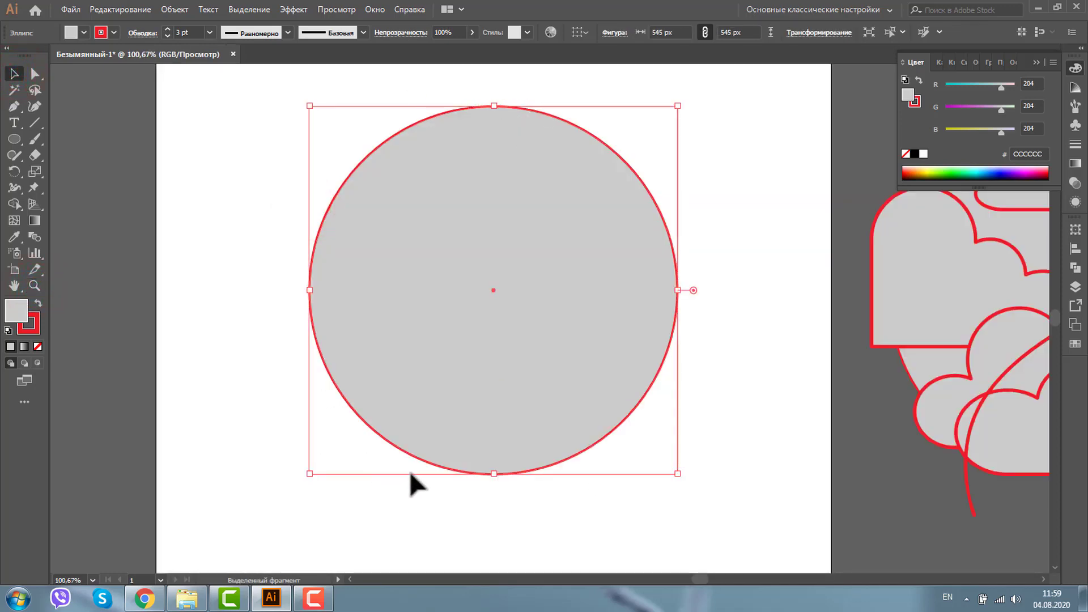
click(1075, 107)
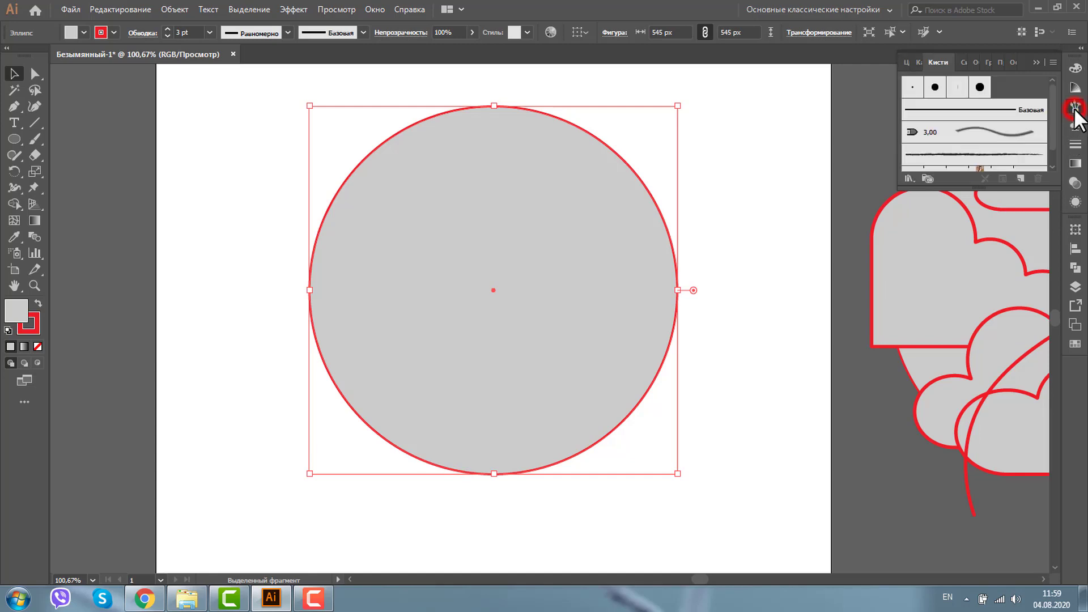
drag(979, 185, 972, 357)
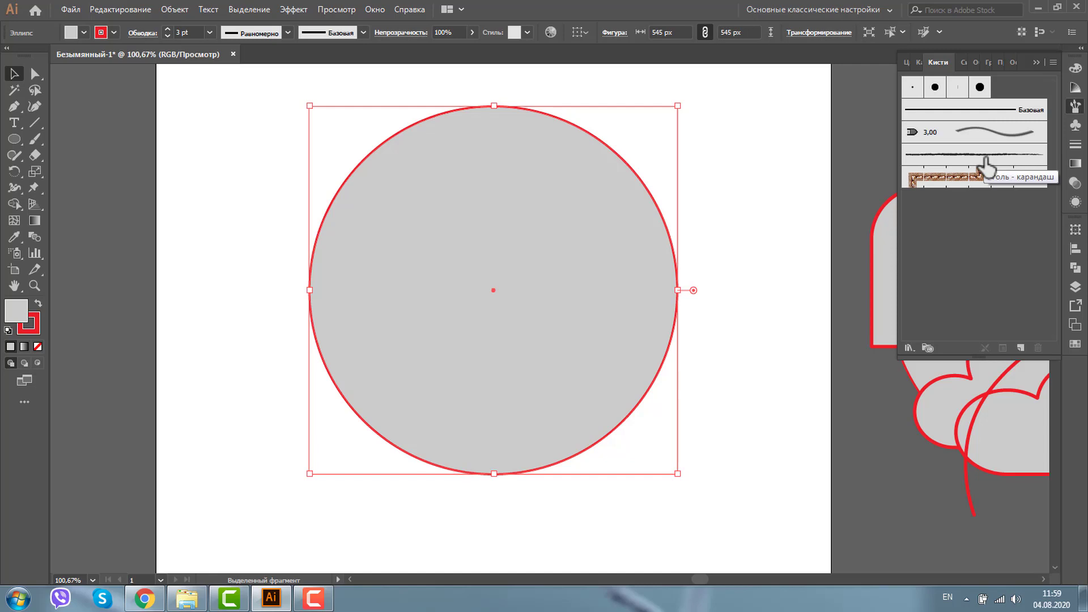
click(985, 158)
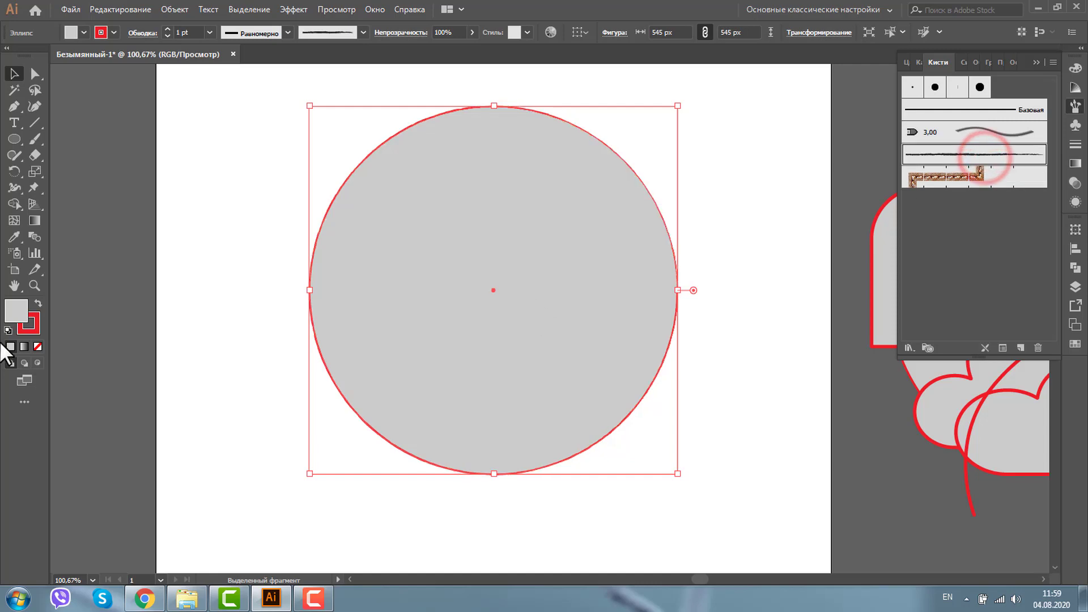
click(167, 28)
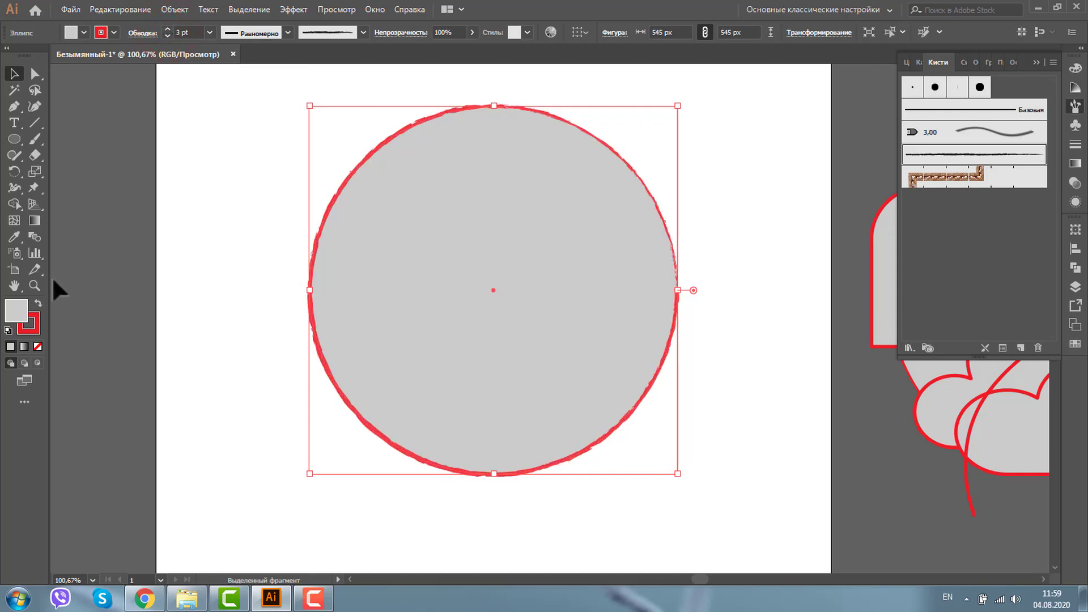
Step: Inspect the brushed edge up close and raise the outline weight to 7 pt
click(34, 286)
drag(312, 138, 454, 285)
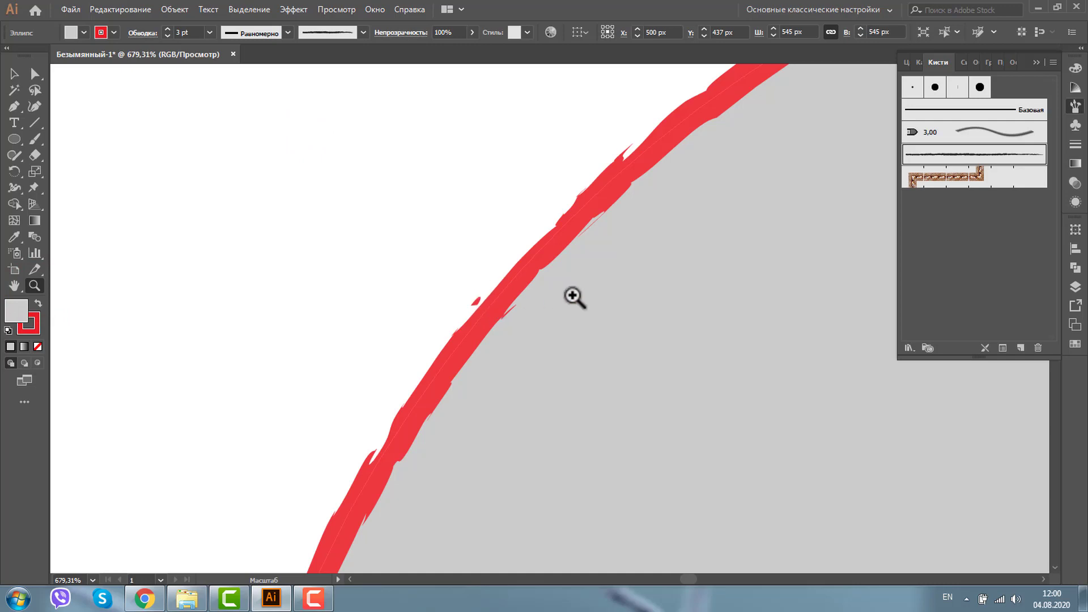
alt+click(662, 287)
alt+click(665, 287)
alt+click(665, 287)
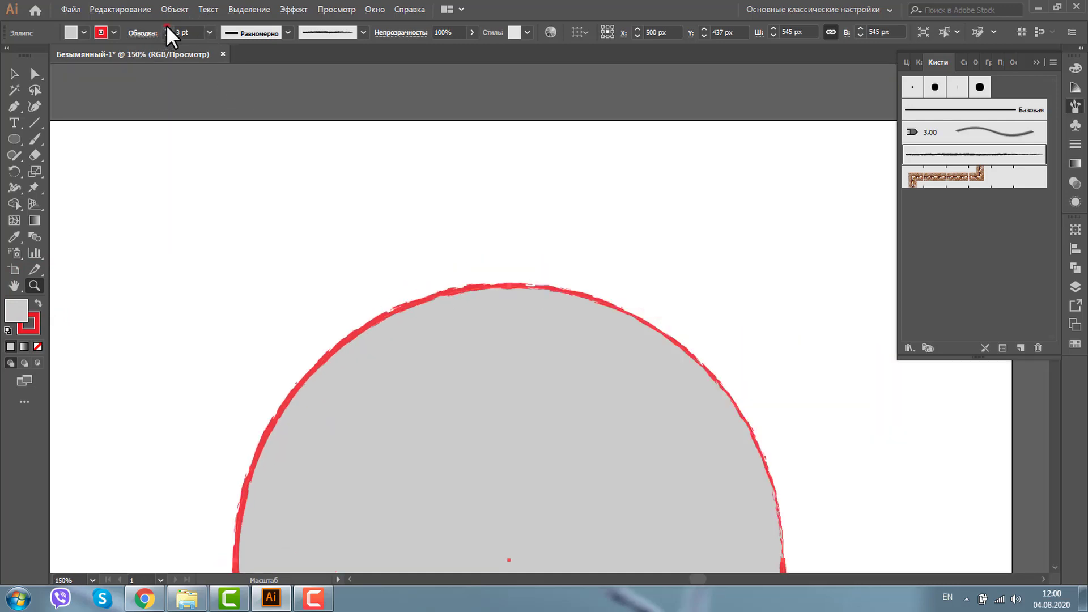
click(166, 27)
click(167, 27)
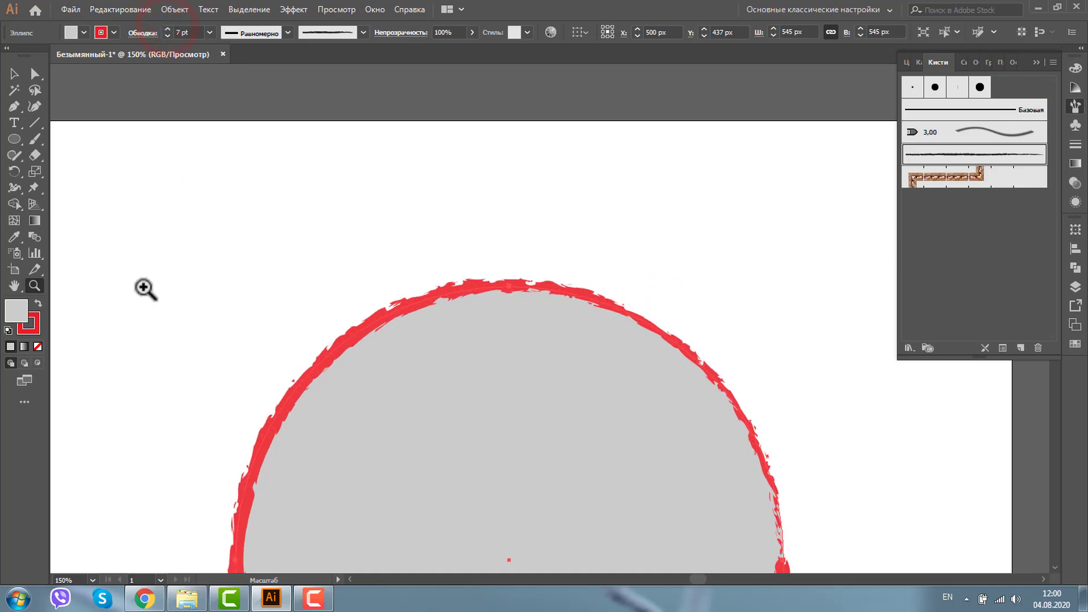
alt+click(415, 309)
alt+click(503, 357)
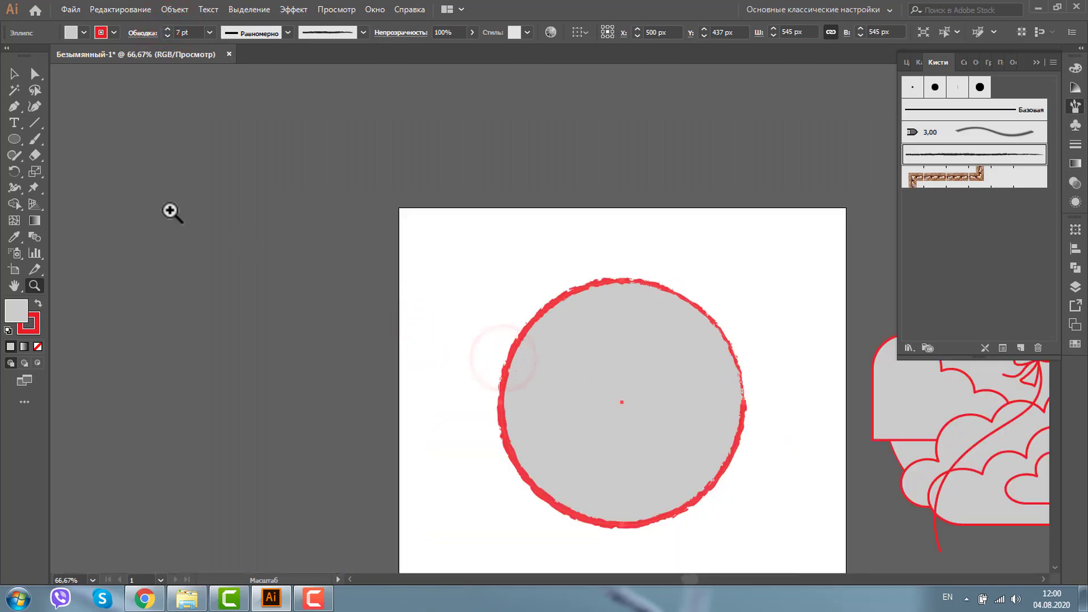
click(14, 73)
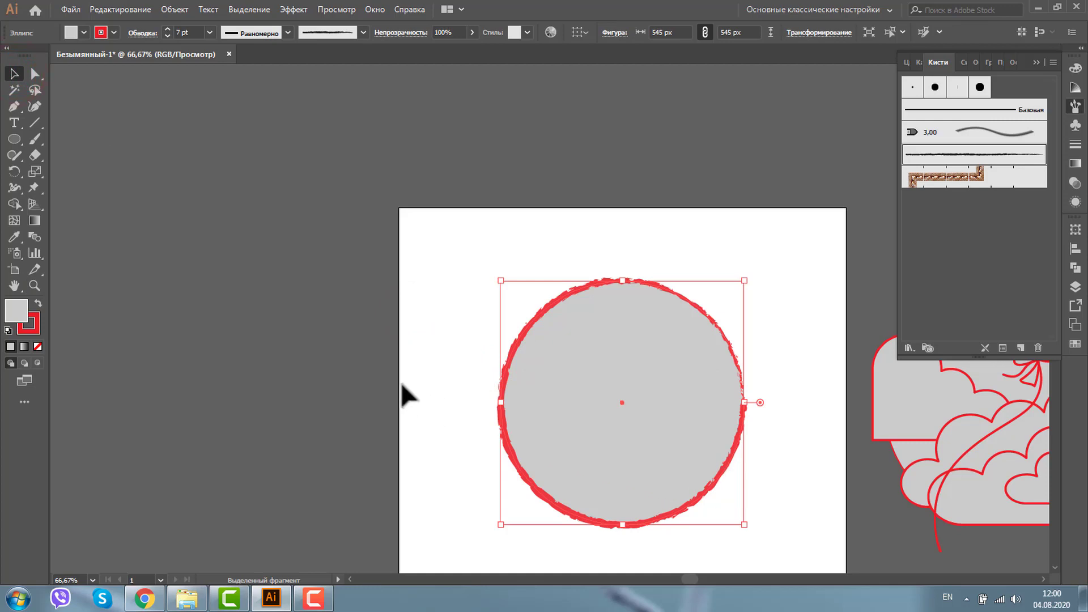
Step: Expand the circle's brushed stroke into shapes, view as outlines, then undo the expansion
click(176, 11)
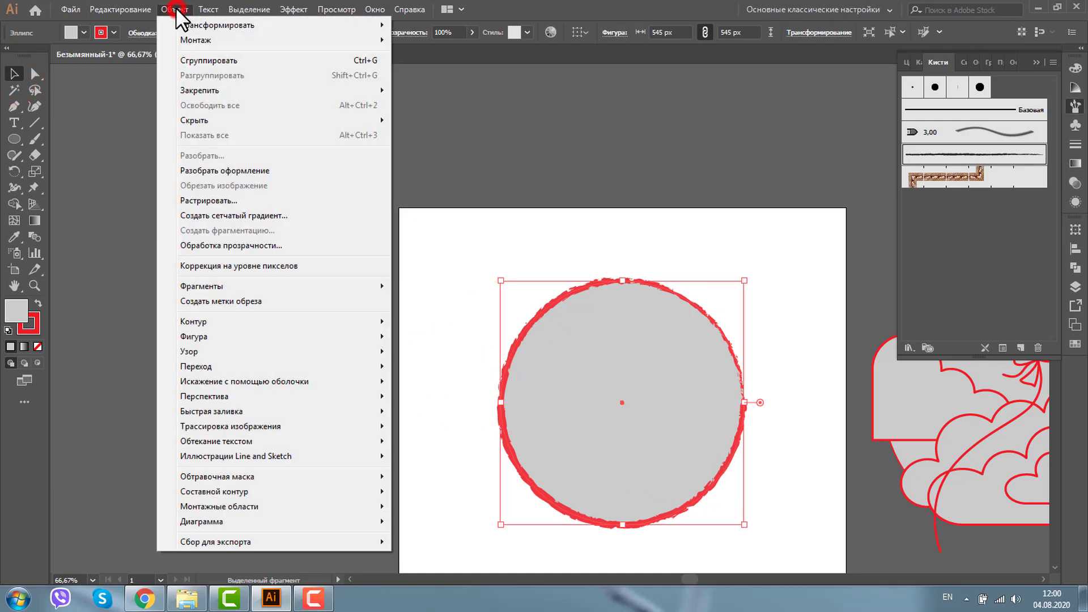
click(245, 171)
click(459, 258)
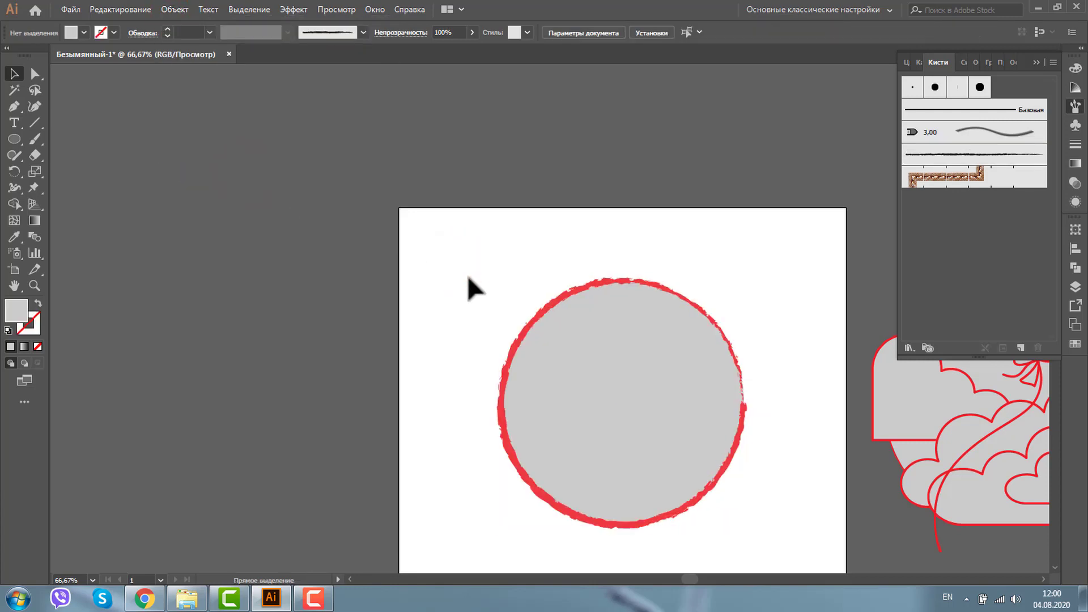
key(ctrl+y)
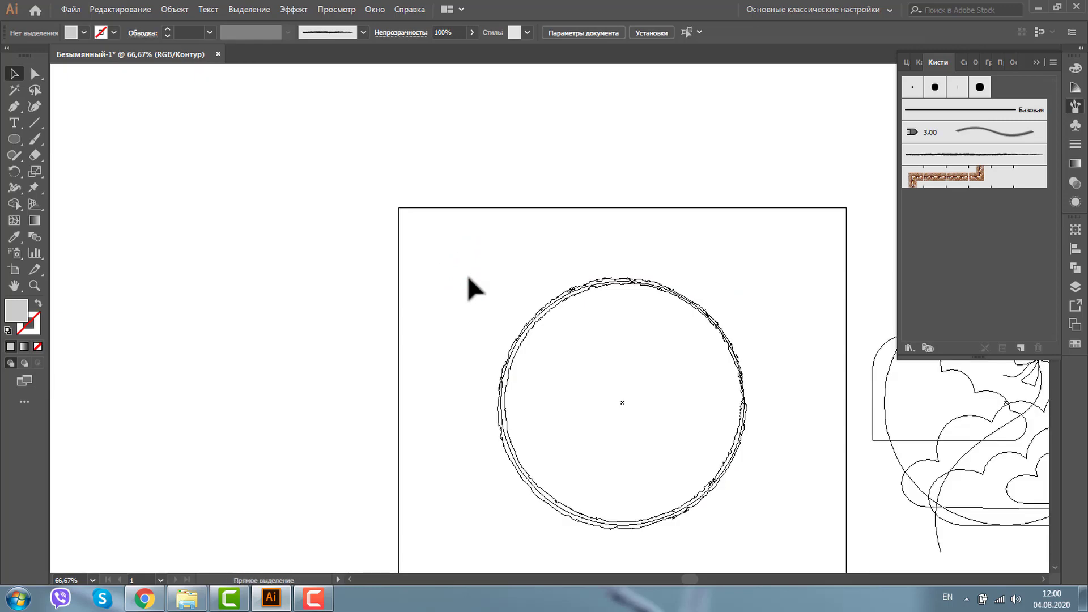
key(ctrl+z)
click(468, 277)
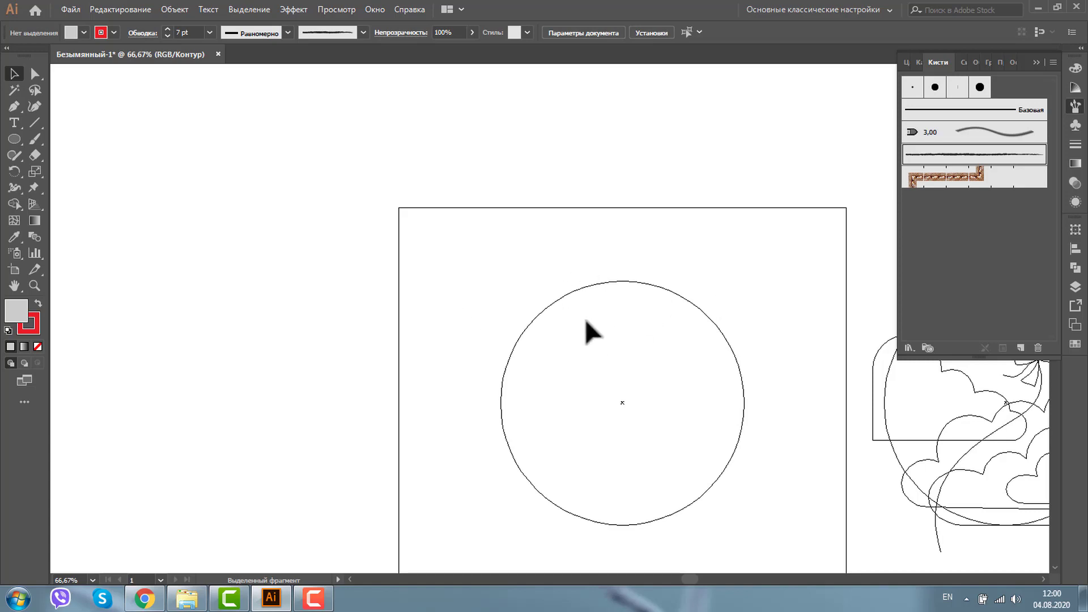
Step: Redo the stroke expansion, view the circle at 100%, and ungroup the expanded pieces
key(ctrl+z)
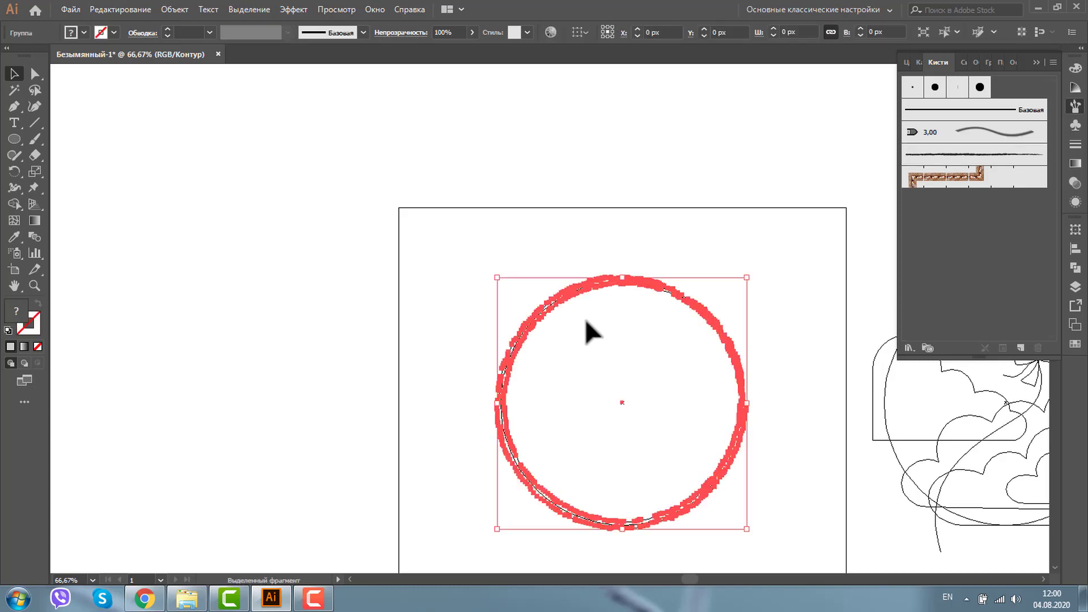
click(457, 286)
click(35, 285)
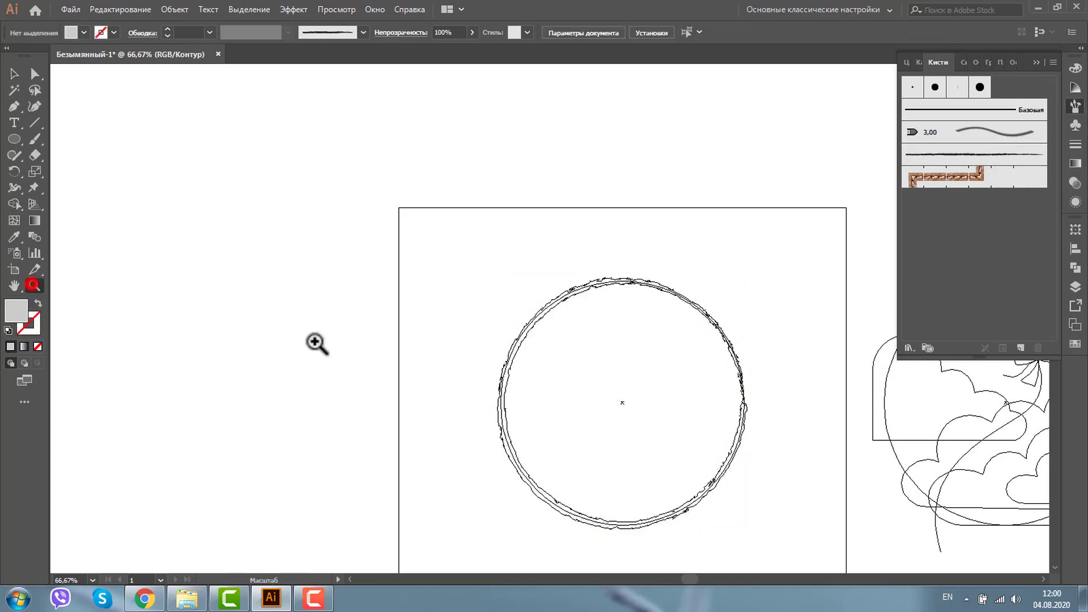
click(501, 293)
click(14, 73)
key(ctrl+1)
click(521, 275)
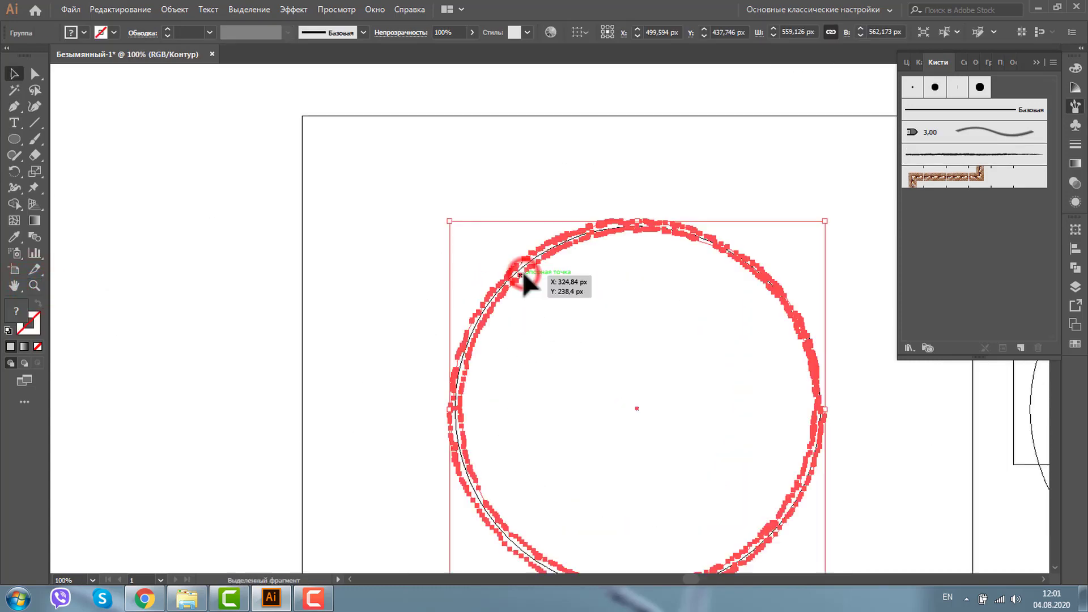
key(ctrl+shift+g)
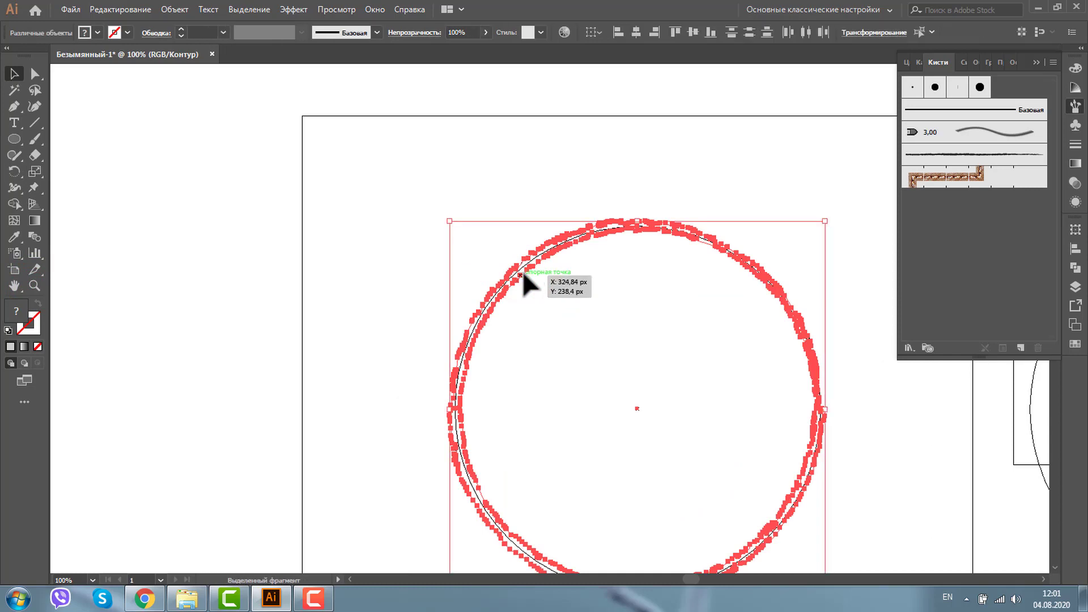
Step: Test-move the circle pieces, undo the move, and return to full-colour preview
click(304, 272)
drag(548, 261, 367, 194)
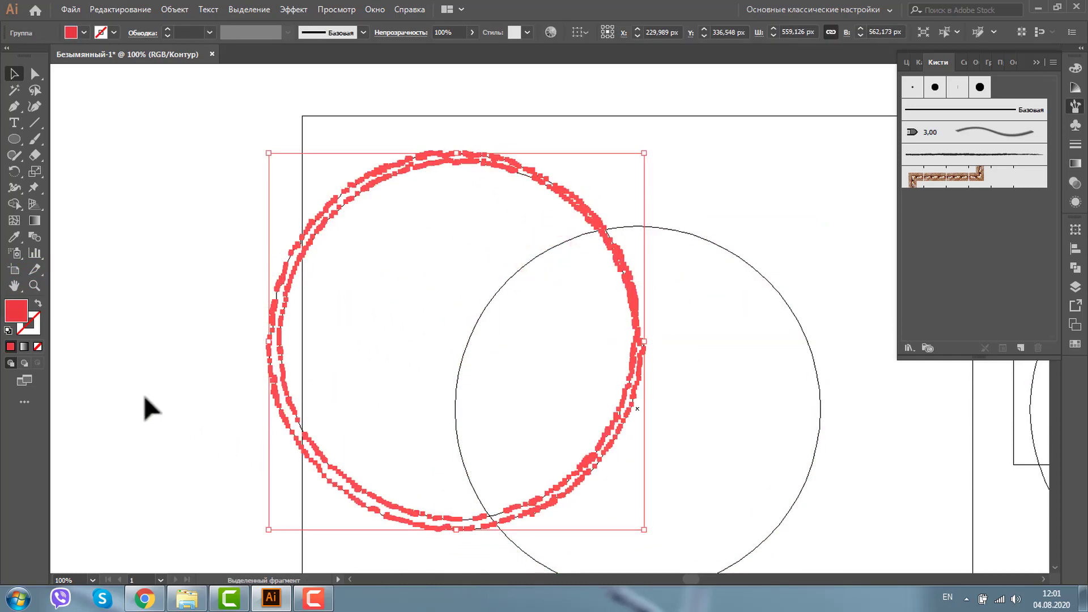
click(113, 385)
key(ctrl+z)
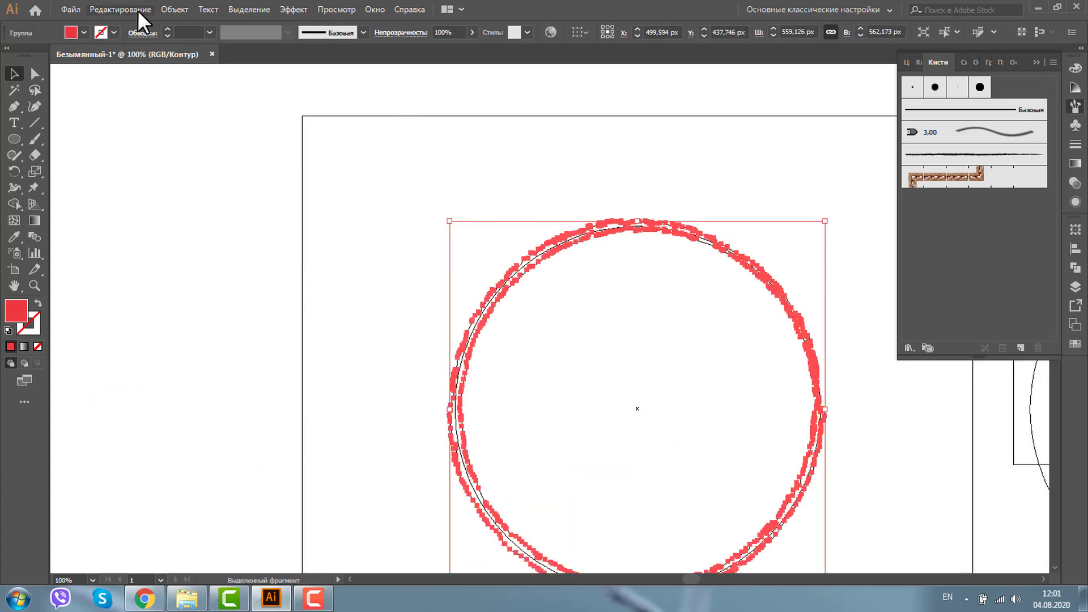
key(ctrl+y)
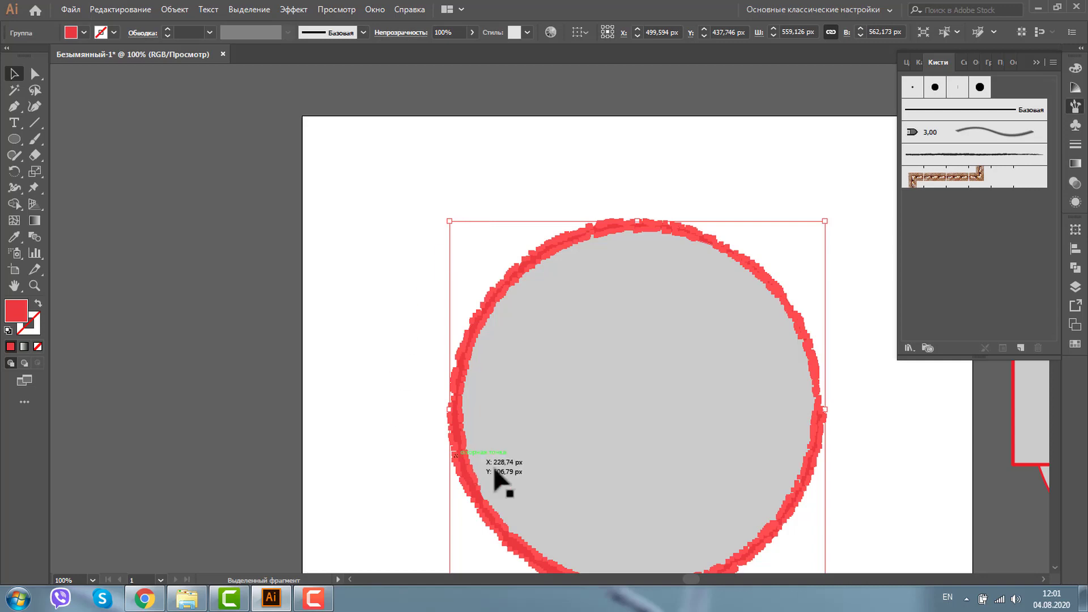
Step: Merge the circle pieces into one shape and zoom out to the artboard and clouds
click(586, 395)
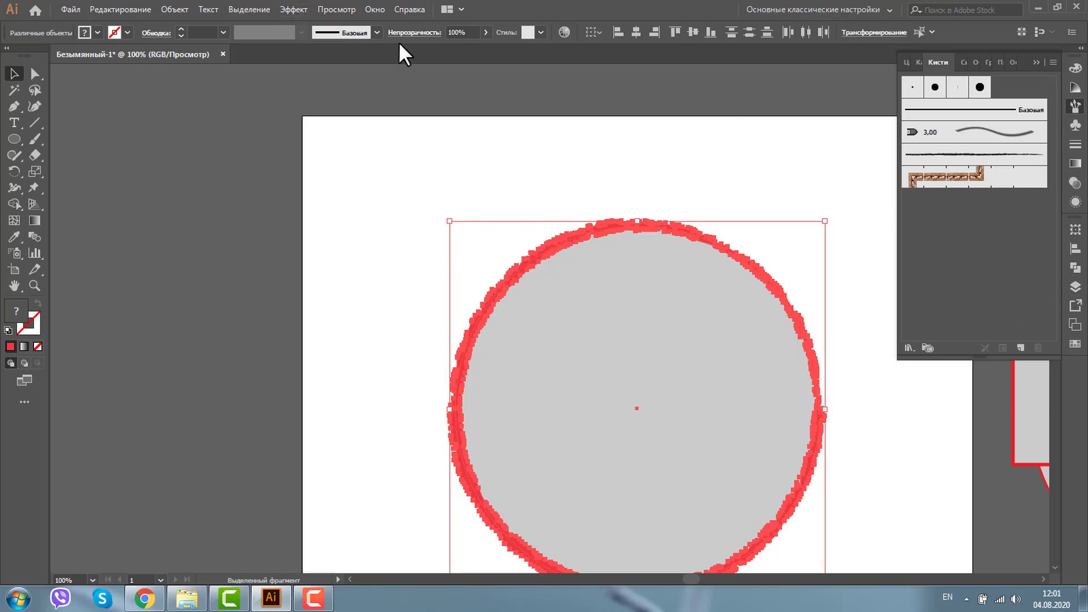
key(ctrl+y)
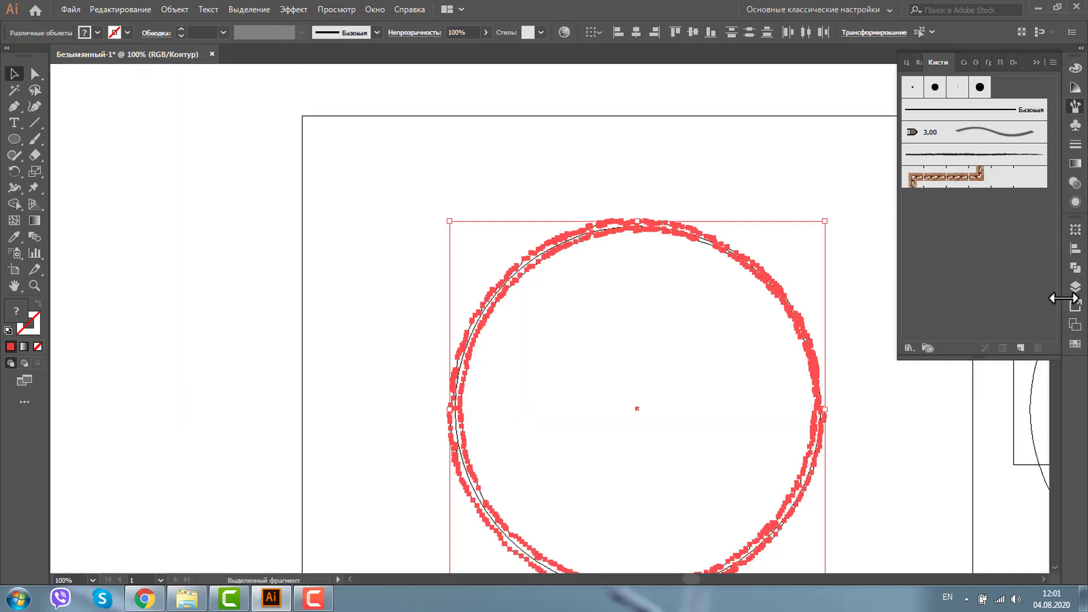
click(1075, 269)
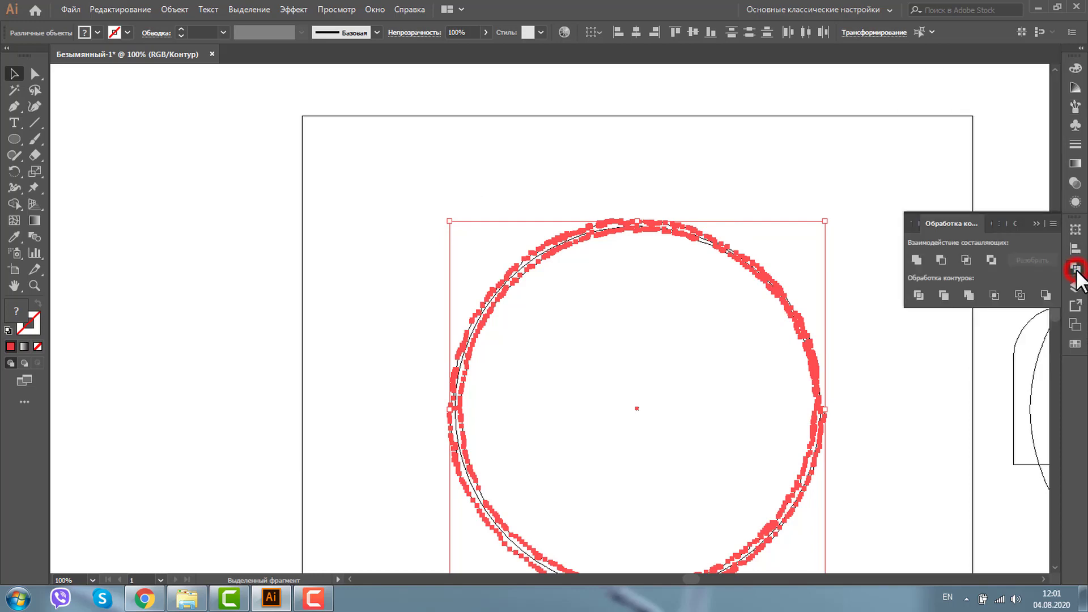
click(918, 260)
click(366, 166)
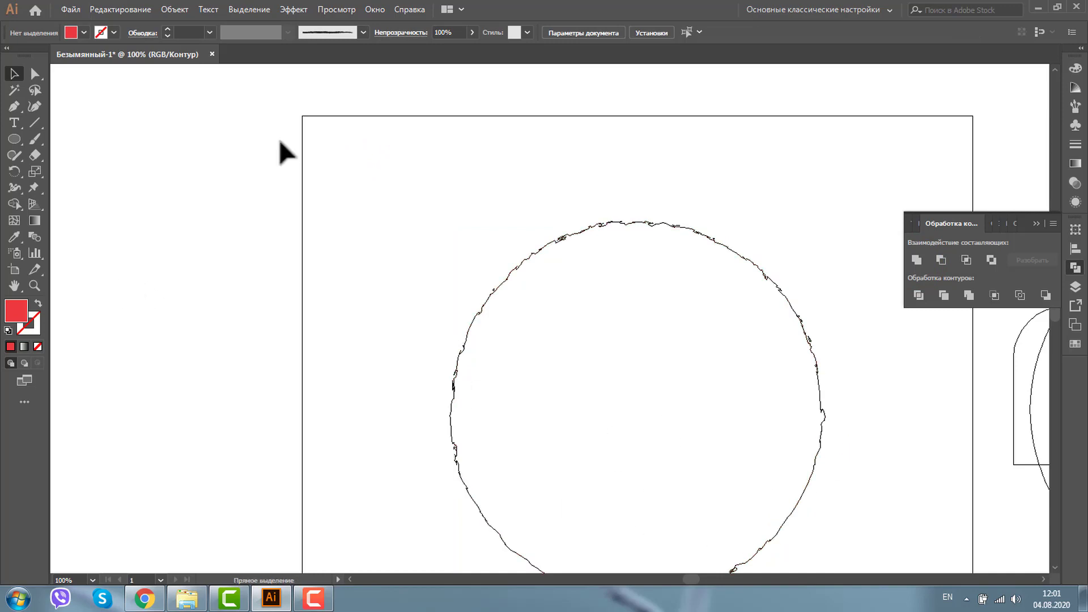
key(ctrl+y)
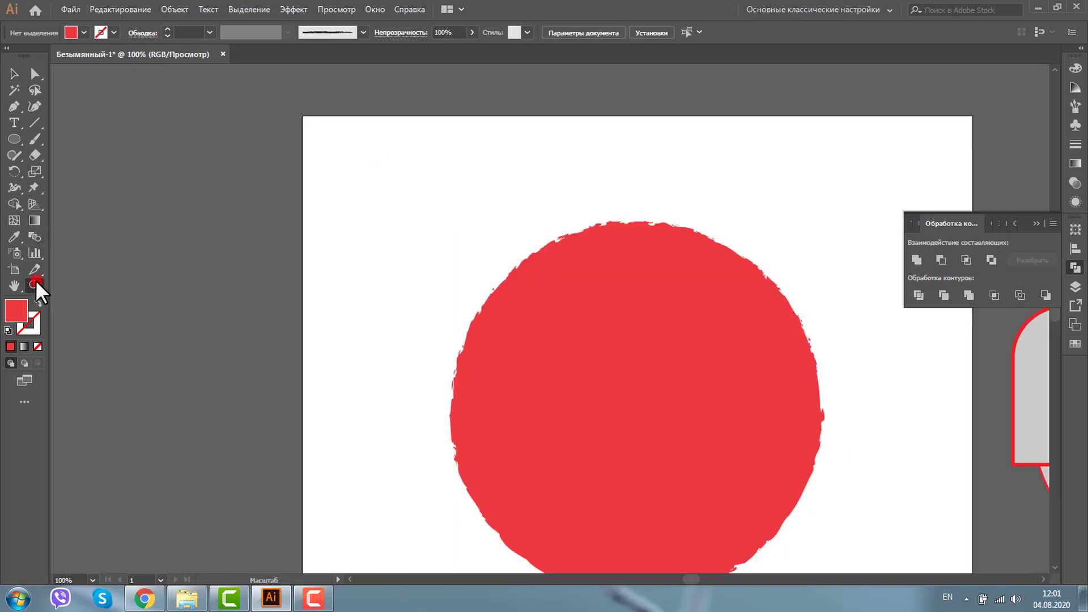
click(34, 285)
alt+click(624, 369)
key(v)
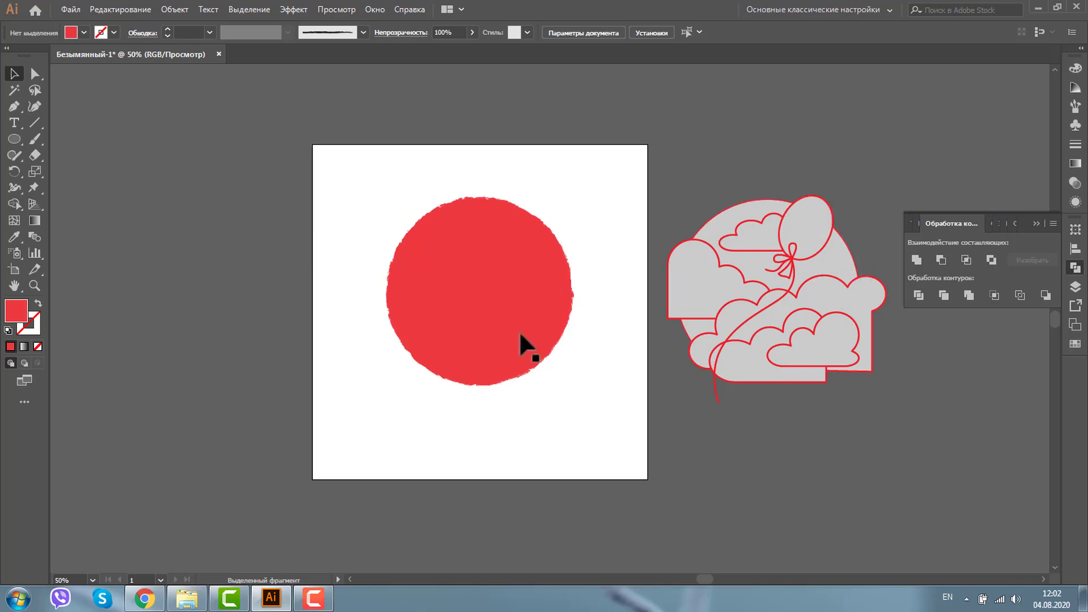
Step: Give the balloon string a black charcoal-pencil stroke and zoom in on the bow
click(784, 295)
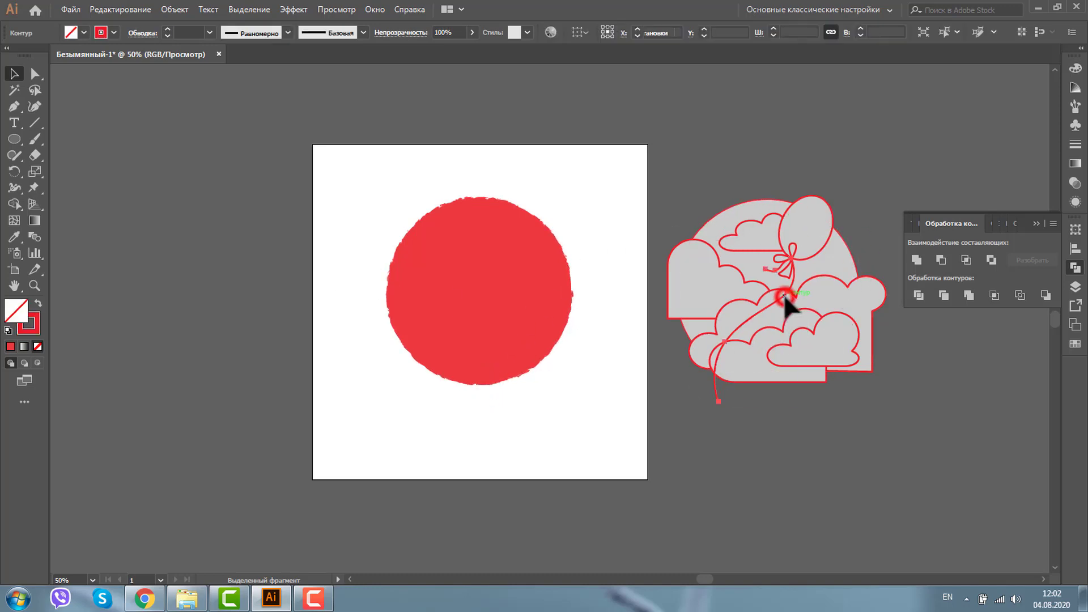
click(115, 33)
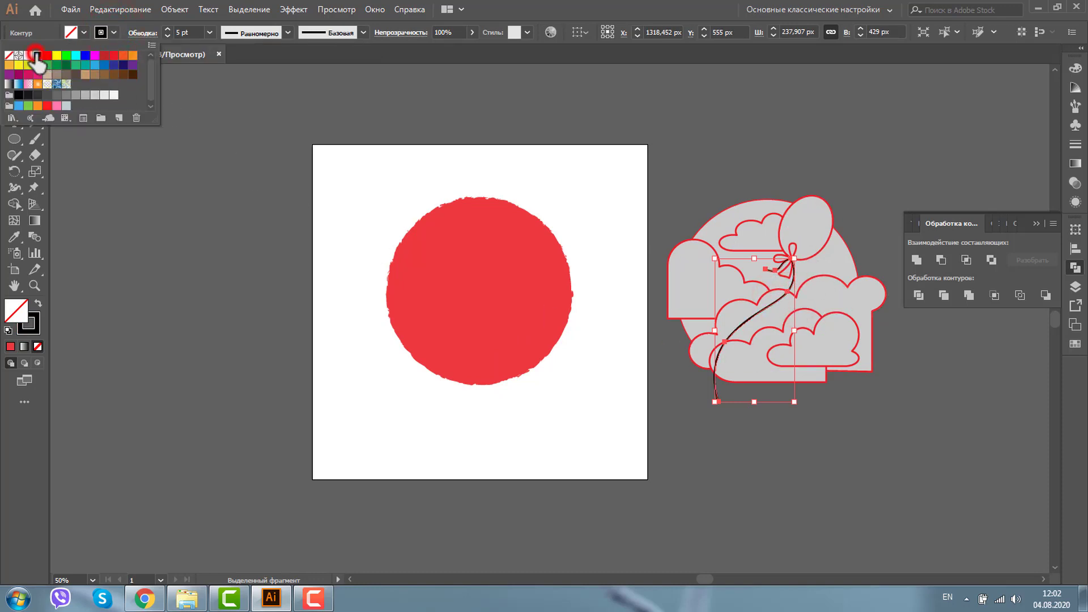
click(37, 55)
click(363, 32)
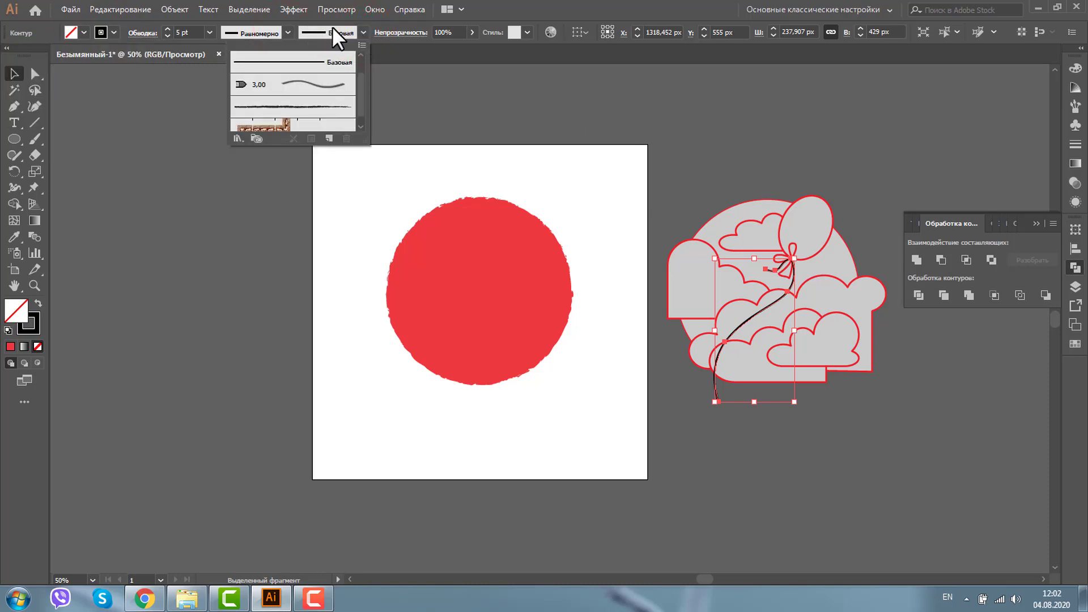
click(313, 106)
click(33, 285)
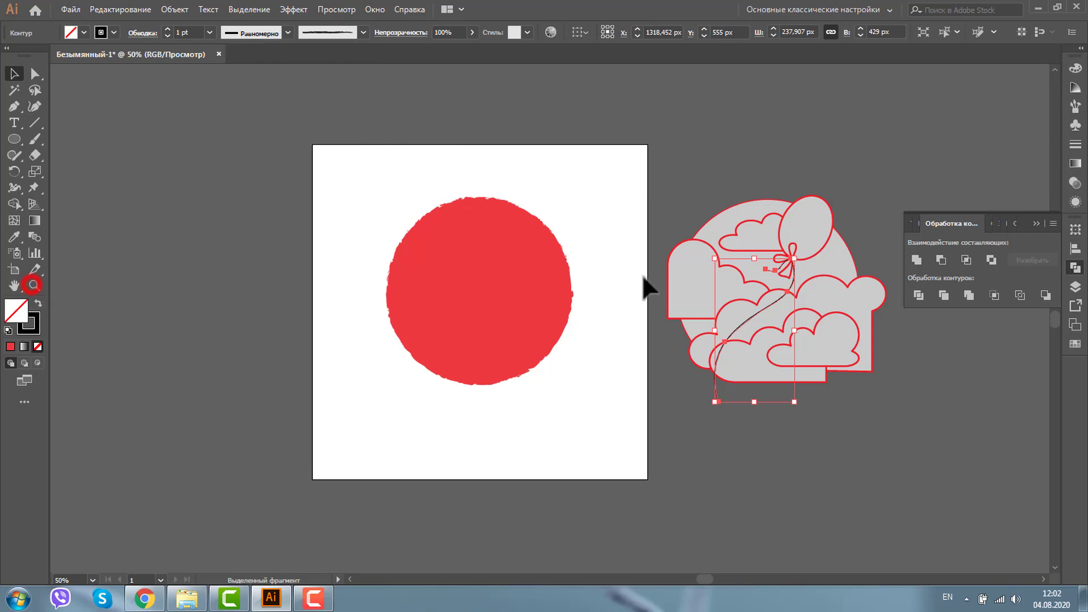
click(34, 285)
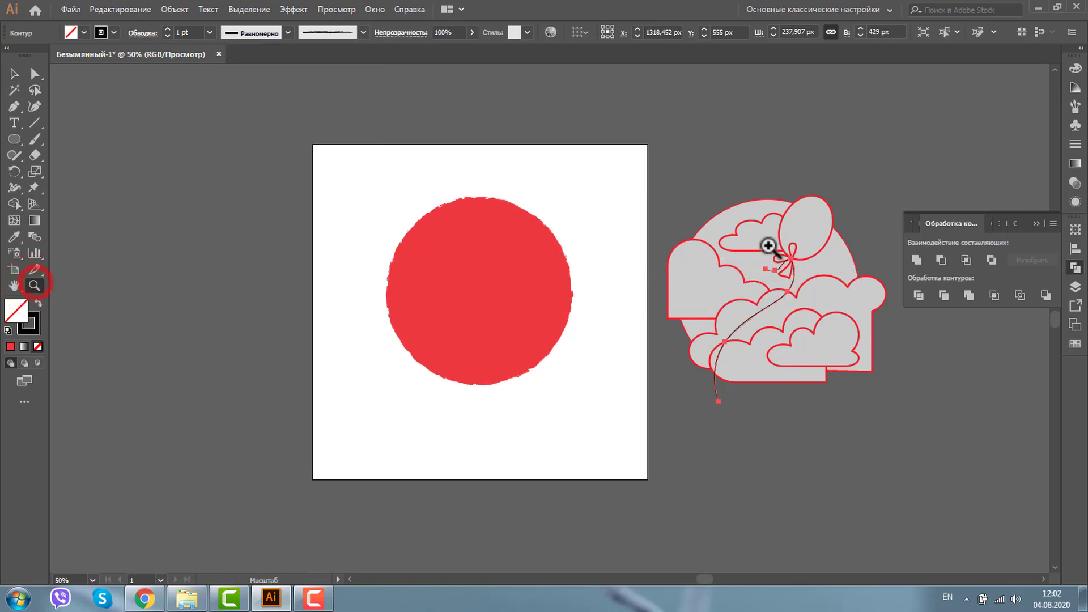
click(769, 246)
drag(426, 177, 559, 304)
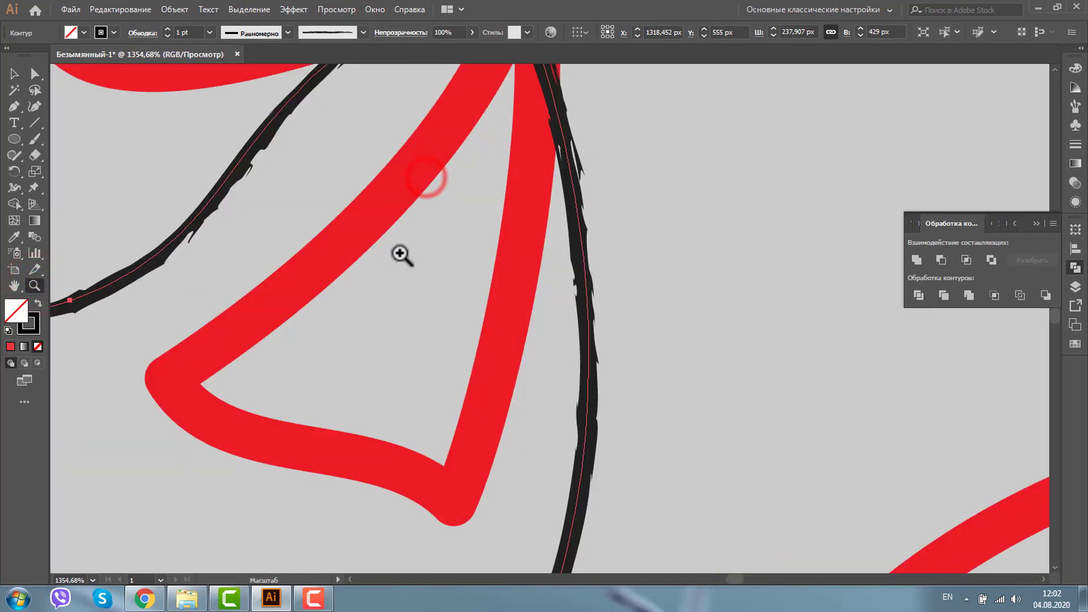
alt+click(576, 279)
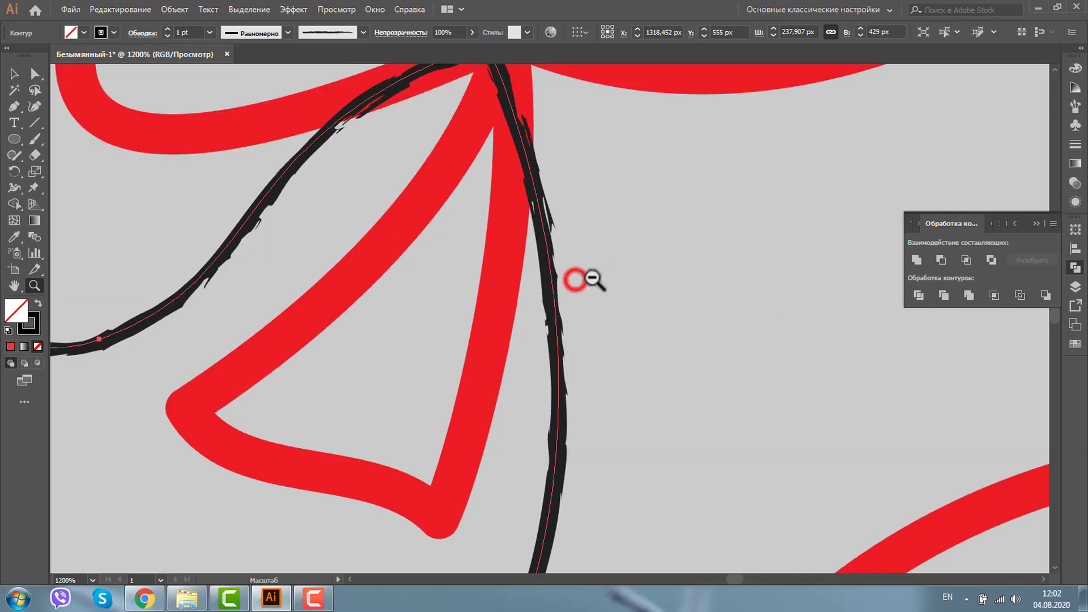
alt+click(539, 235)
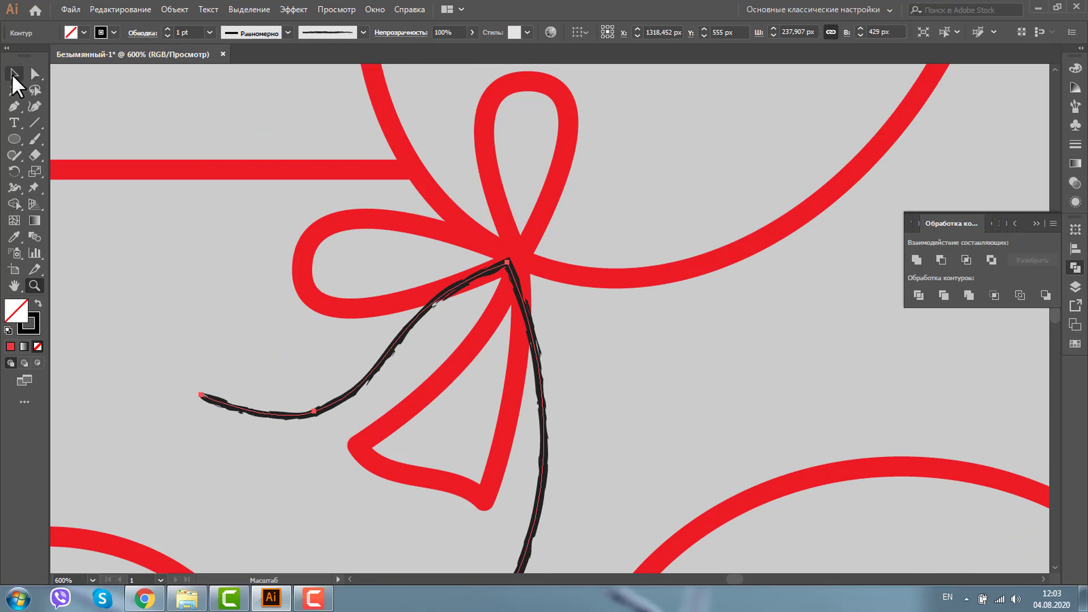
Step: Make the left and top bow loops black with the charcoal-pencil brush
click(13, 76)
click(319, 231)
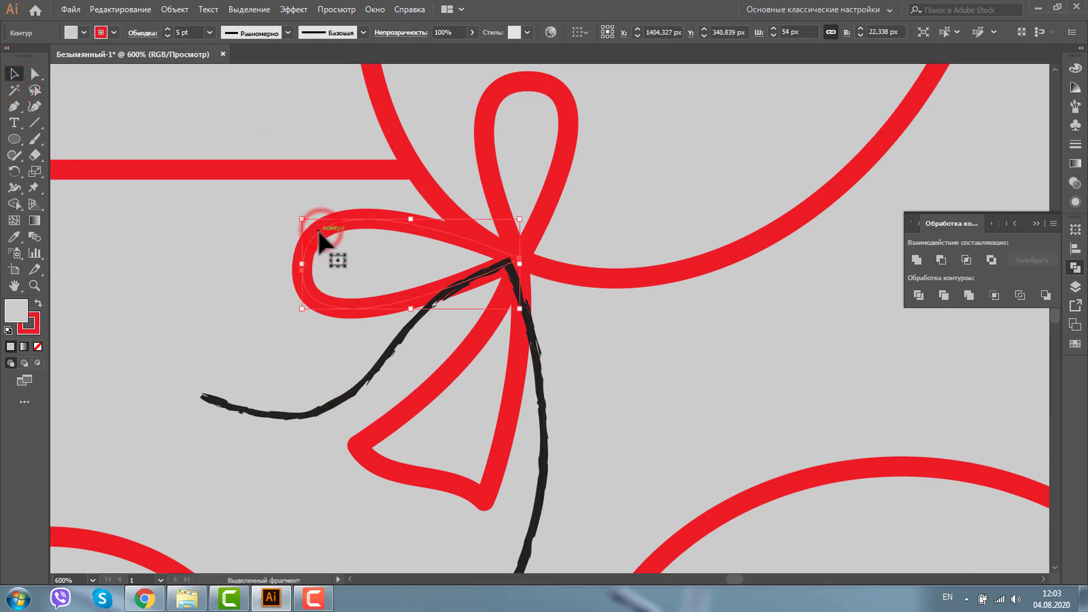
shift+click(491, 115)
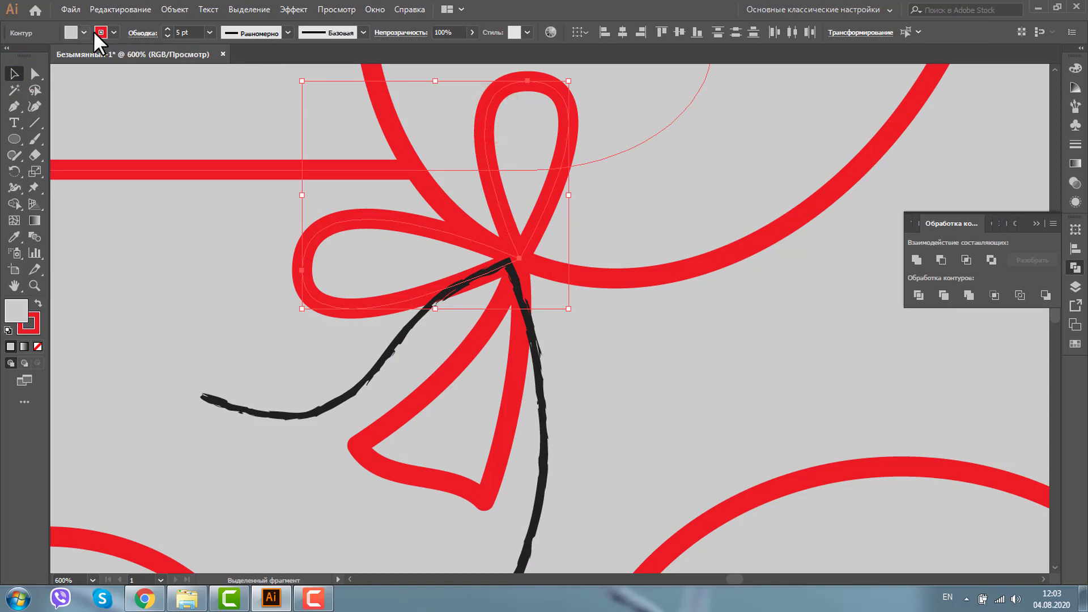
click(112, 31)
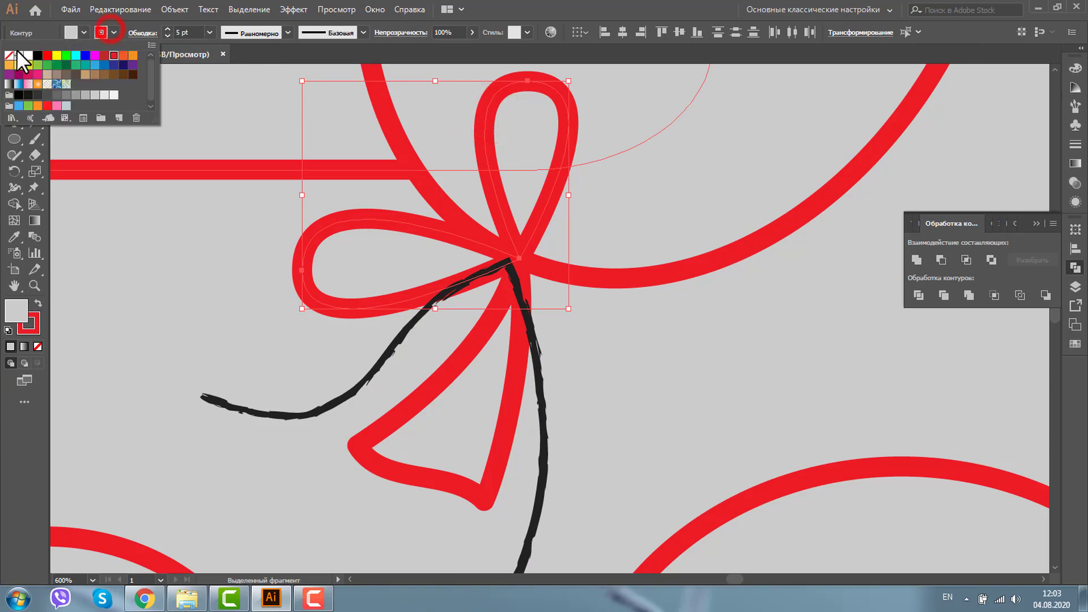
click(37, 55)
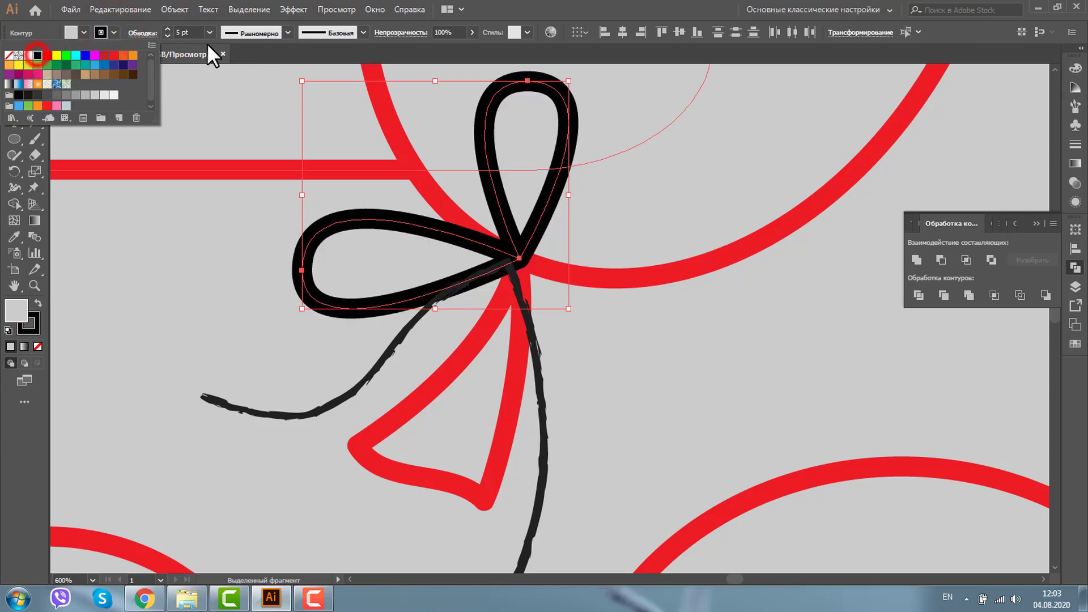
click(360, 32)
click(311, 105)
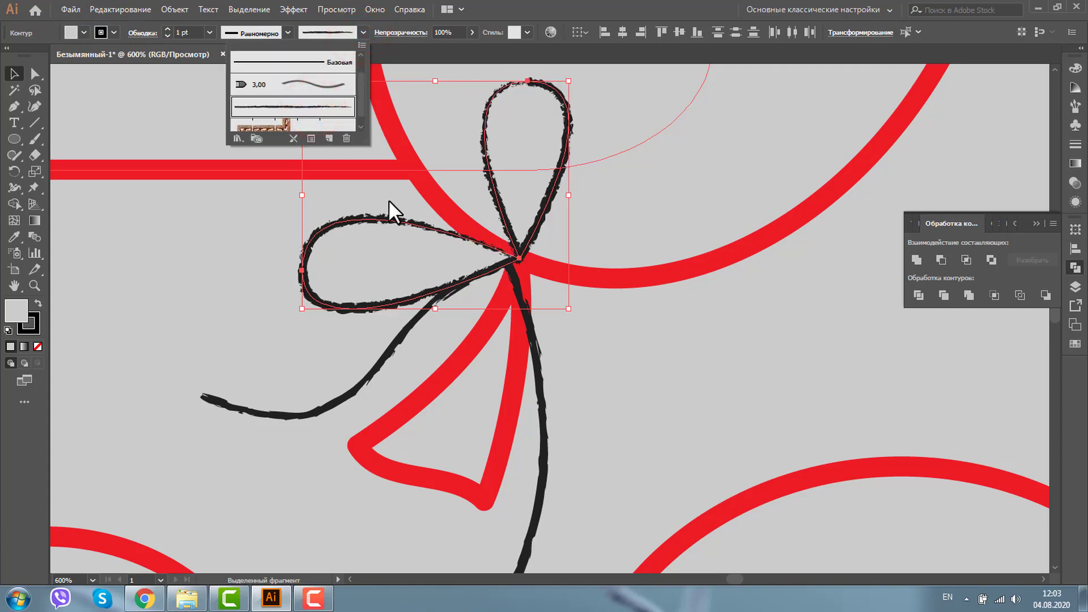
click(398, 335)
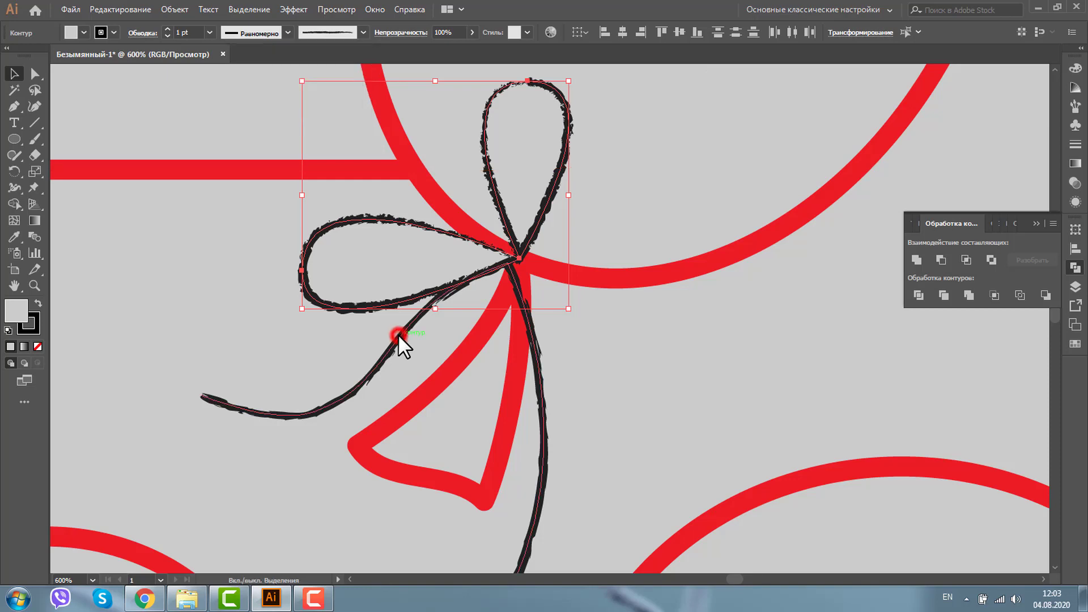
shift+click(223, 401)
Step: Drag the knot's stray anchor point so the charcoal strands meet, then zoom back out
key(z)
key(ctrl+minus)
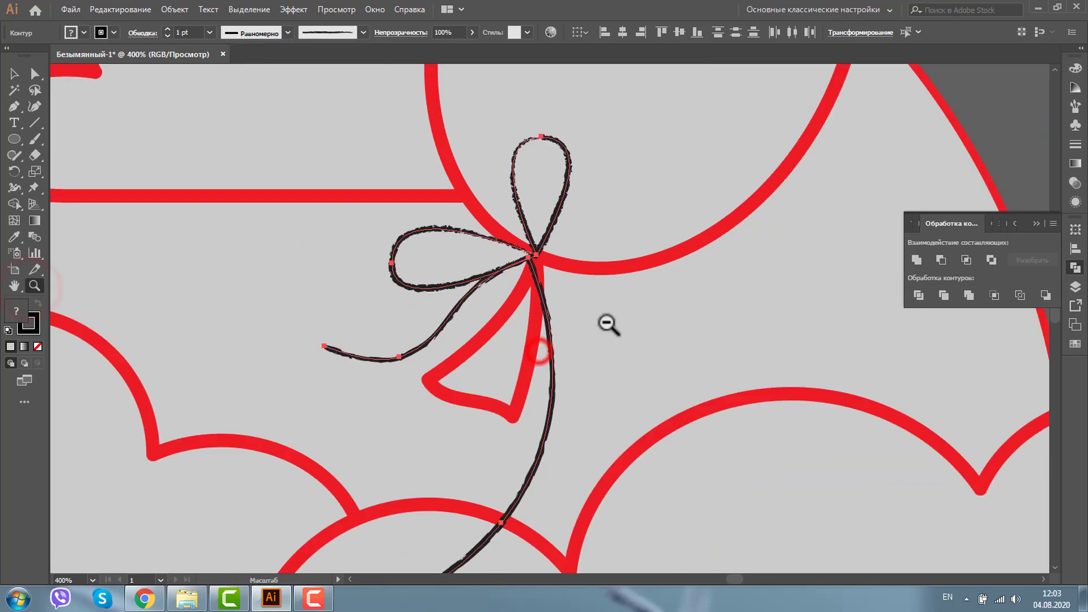
drag(506, 236, 573, 303)
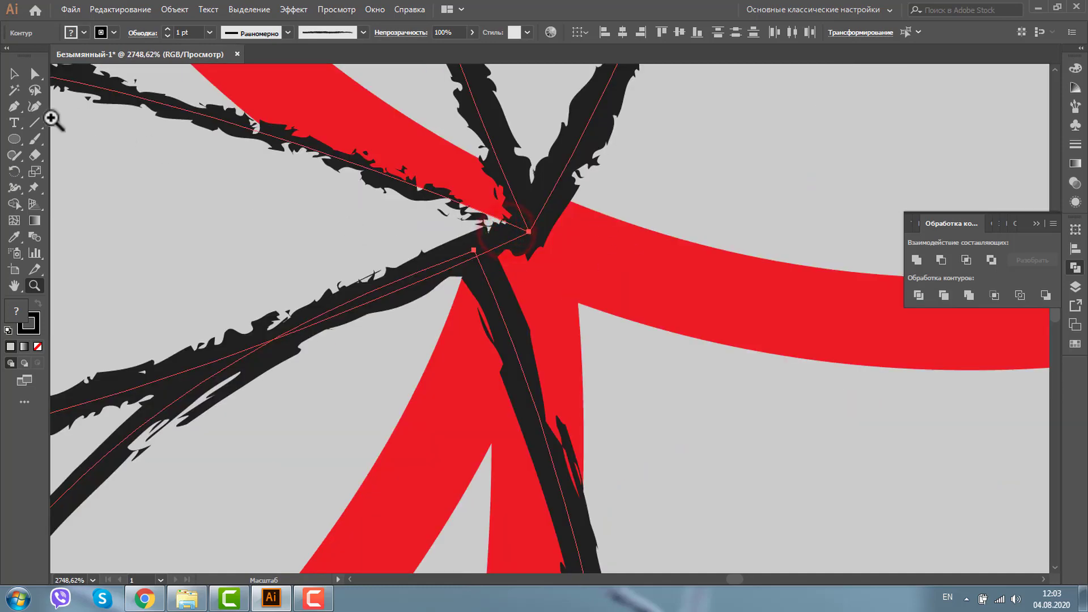
click(34, 74)
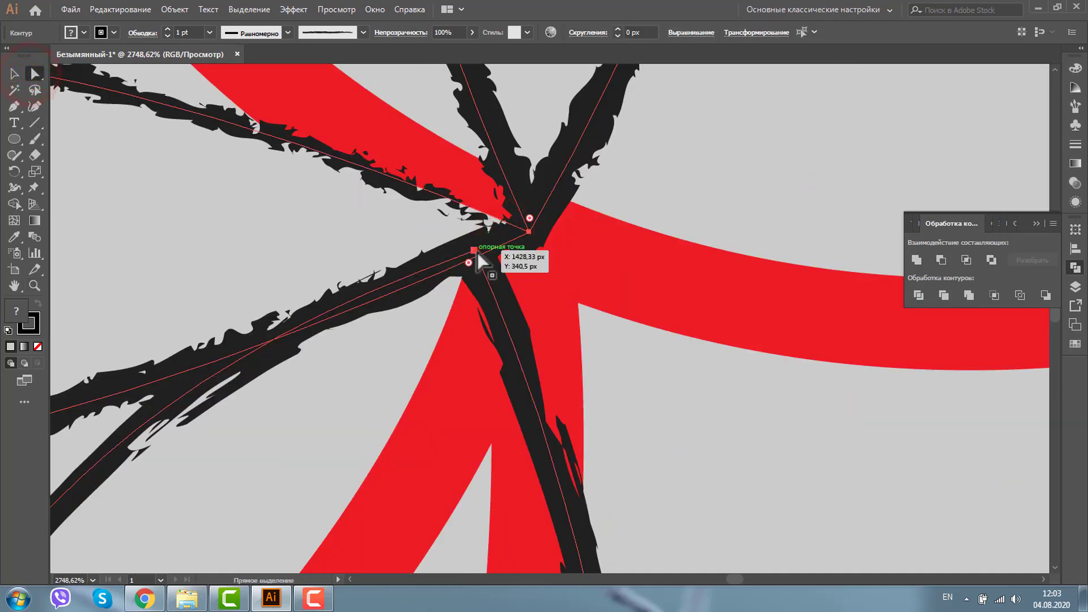
mouse_move(474, 250)
mouse_down()
mouse_move(527, 256)
mouse_move(530, 242)
mouse_up()
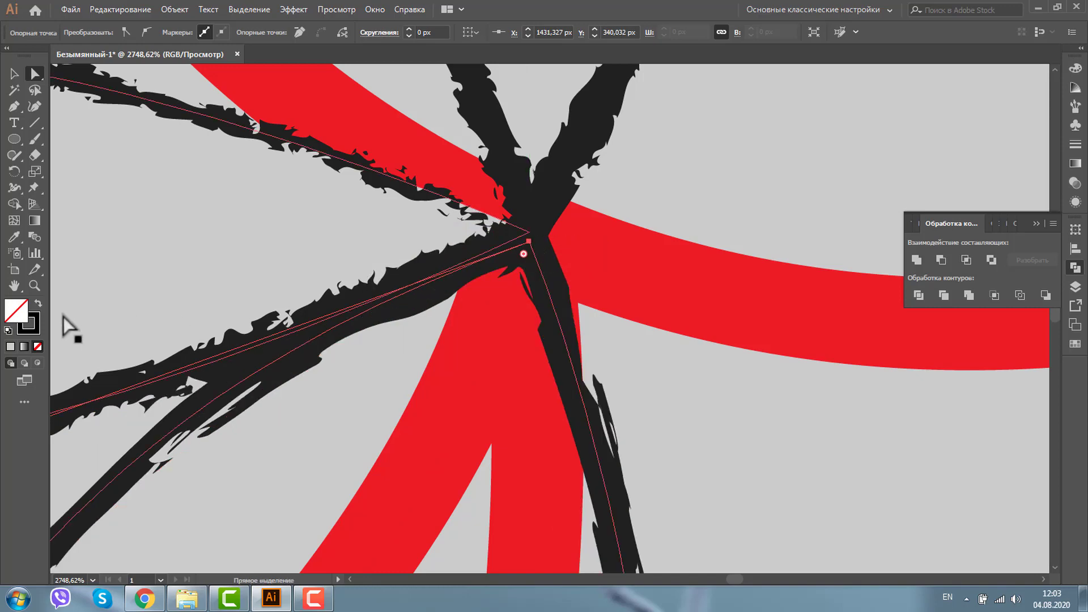
click(34, 285)
alt+click(601, 357)
alt+click(620, 289)
alt+click(620, 289)
alt+click(621, 289)
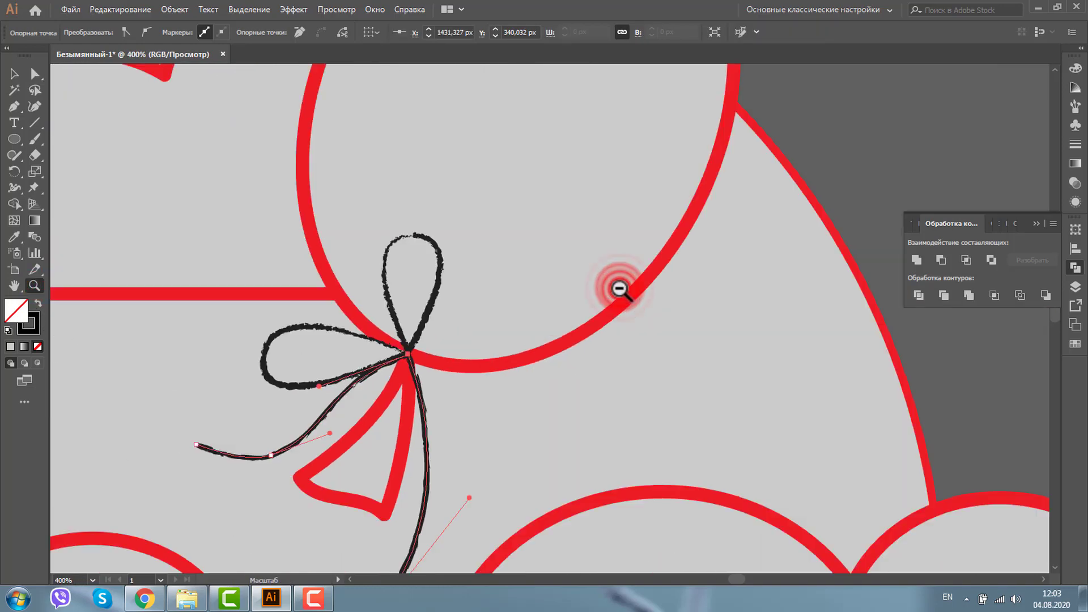
alt+click(620, 289)
alt+click(533, 366)
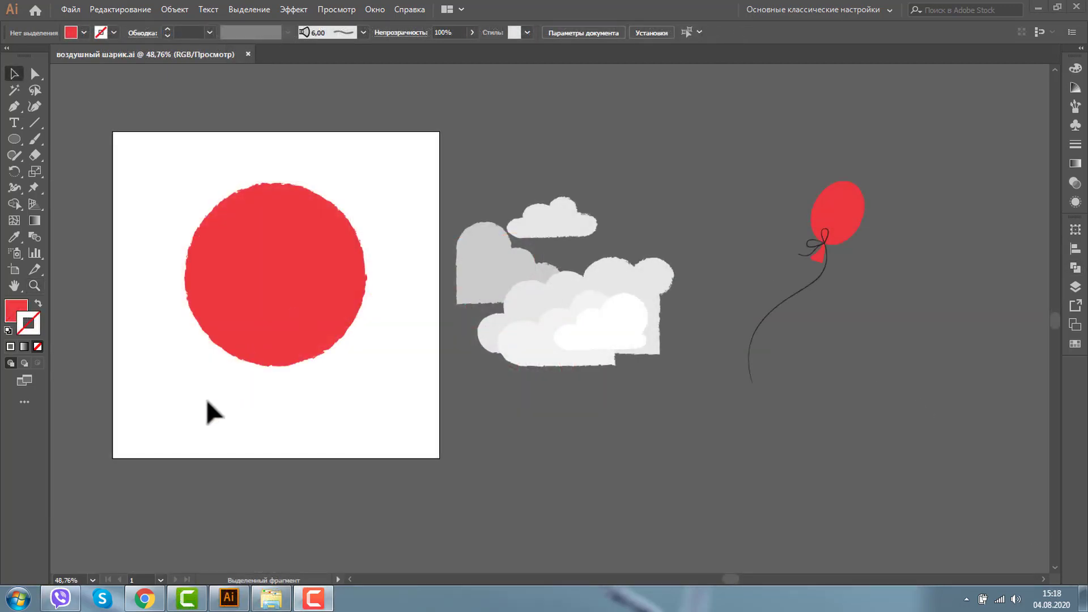
Step: Load the Нейтральный swatch library, enlarge its panel and move it aside
click(249, 236)
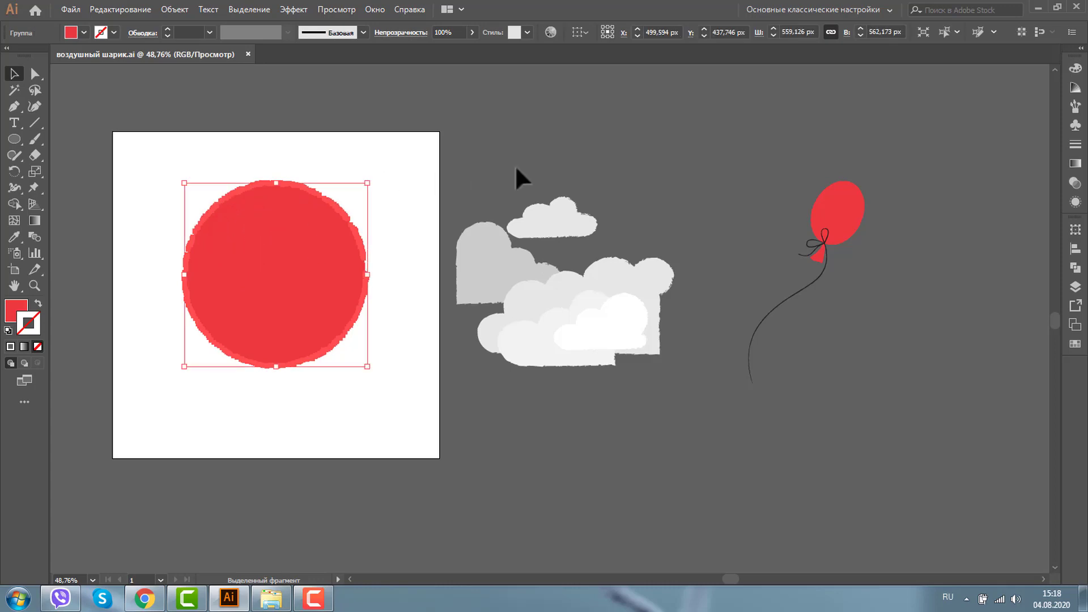
click(1075, 344)
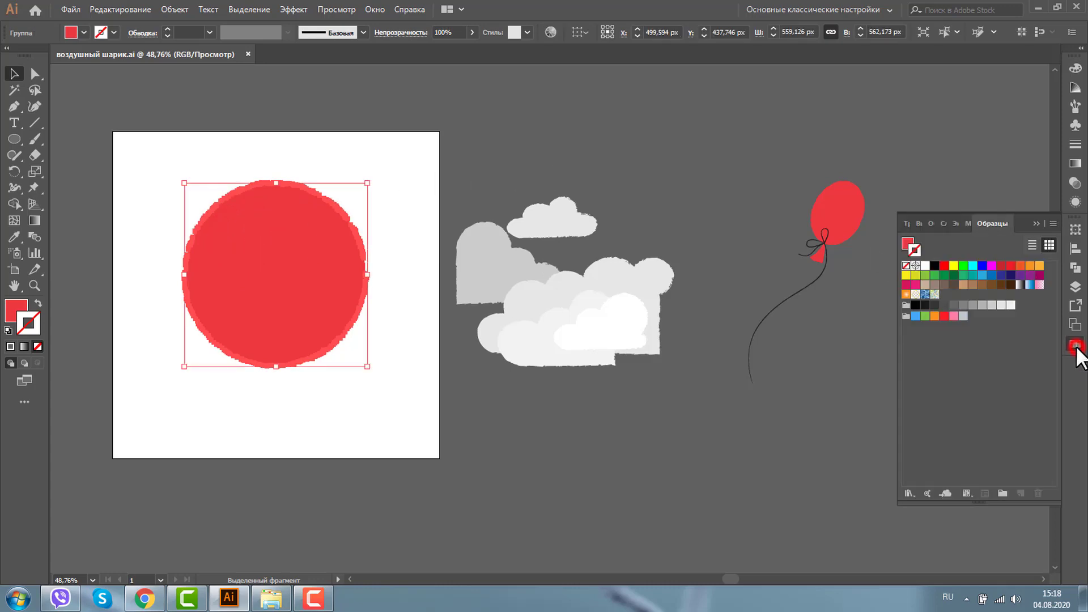
click(908, 494)
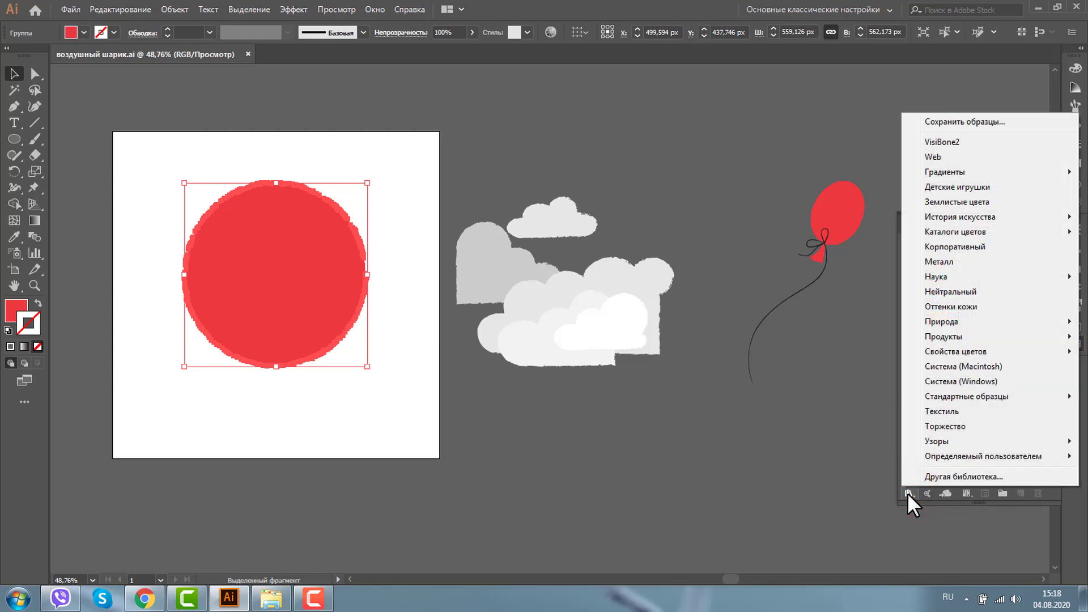
click(978, 292)
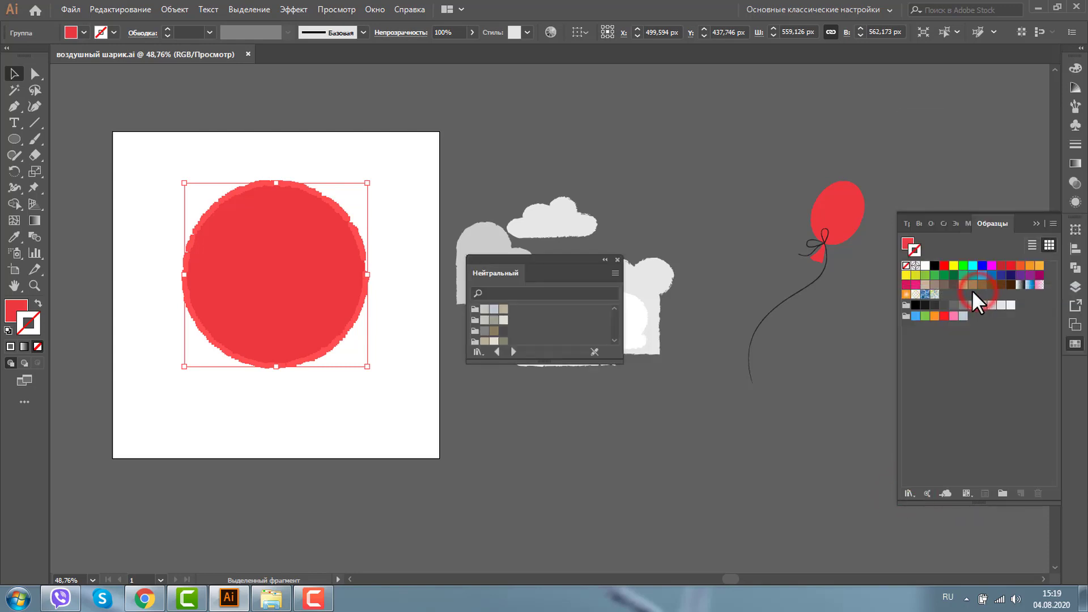
drag(543, 360, 542, 517)
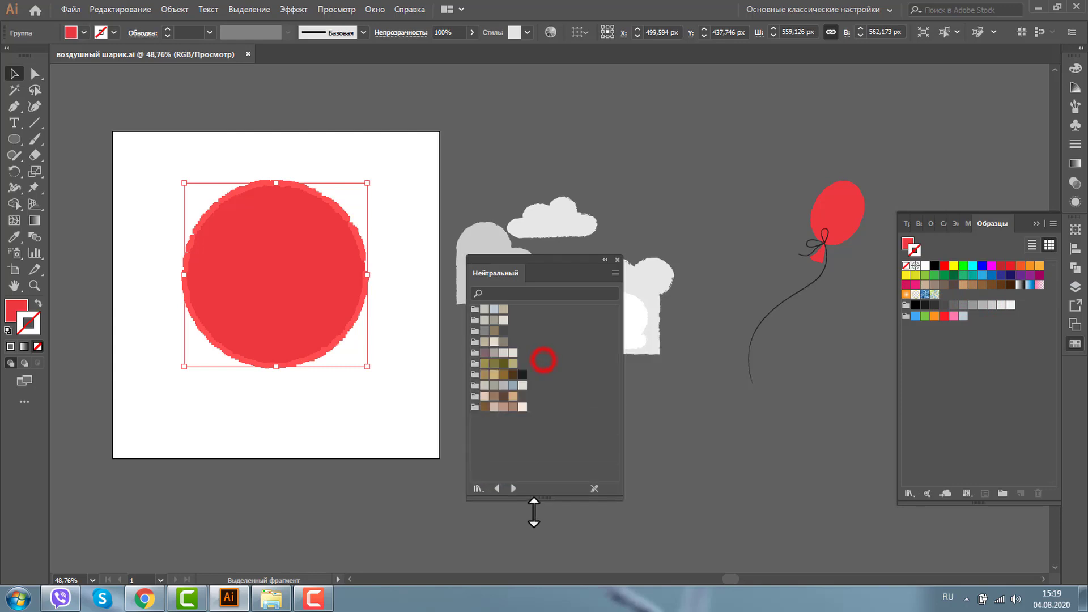
drag(549, 258, 664, 219)
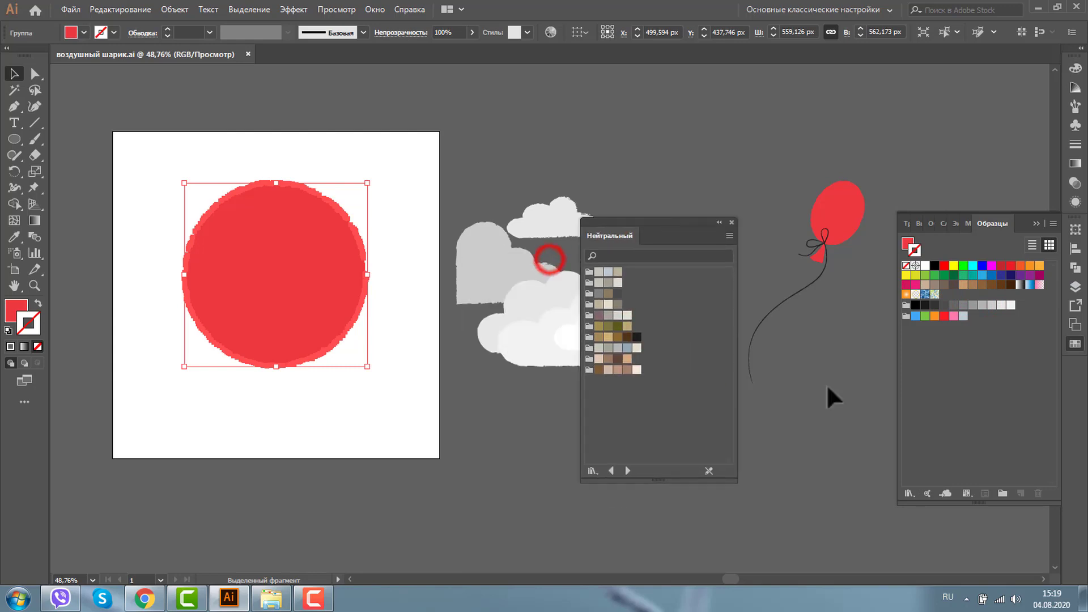
Step: Load the Сезонные and Пляж swatch libraries and reposition the Пляж panel
click(907, 492)
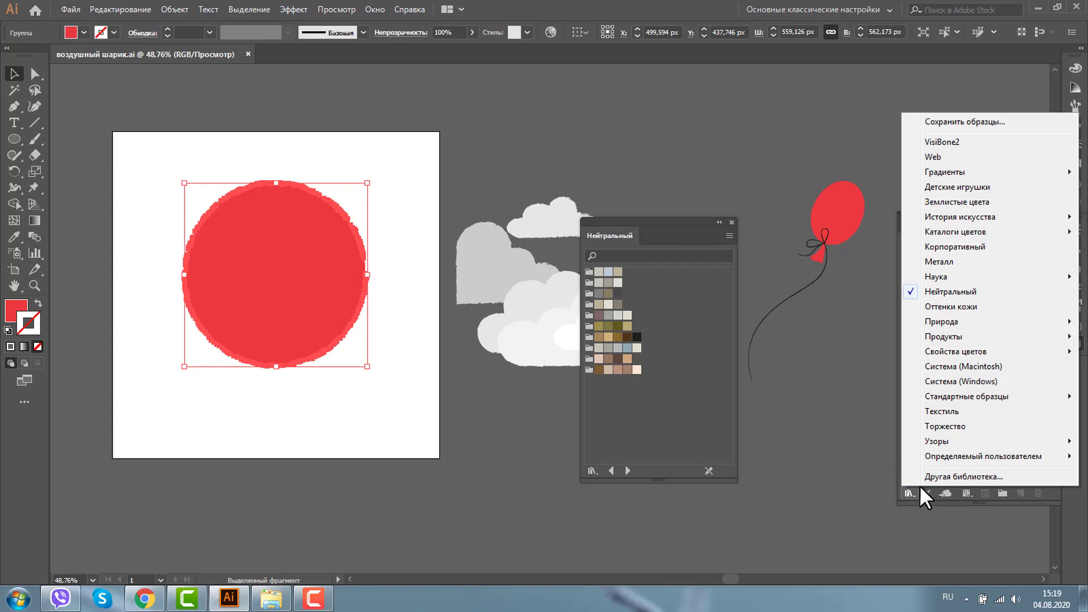
mouse_move(942, 322)
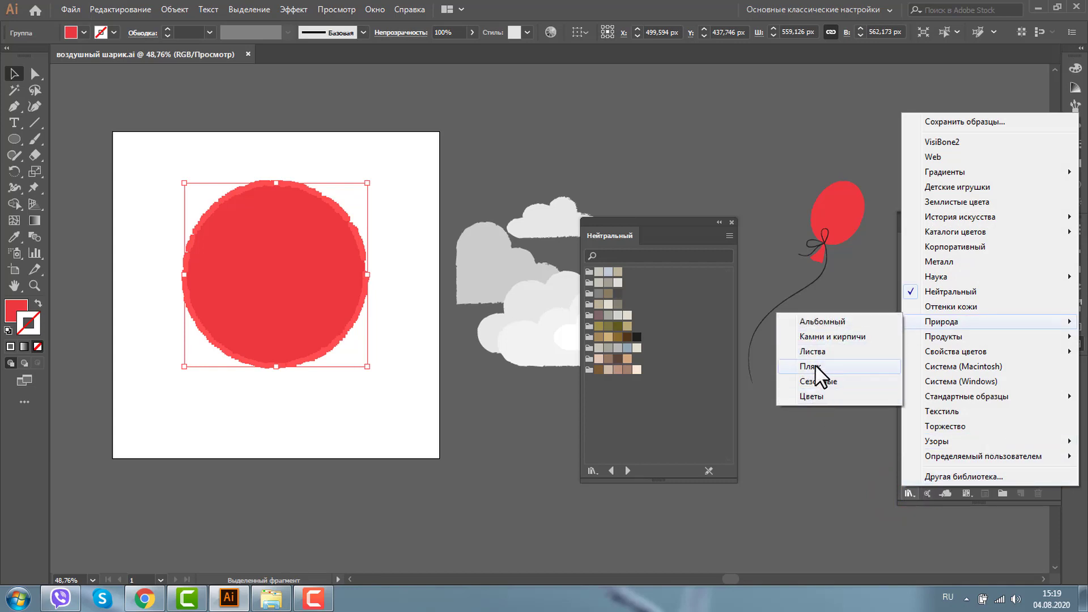
click(816, 381)
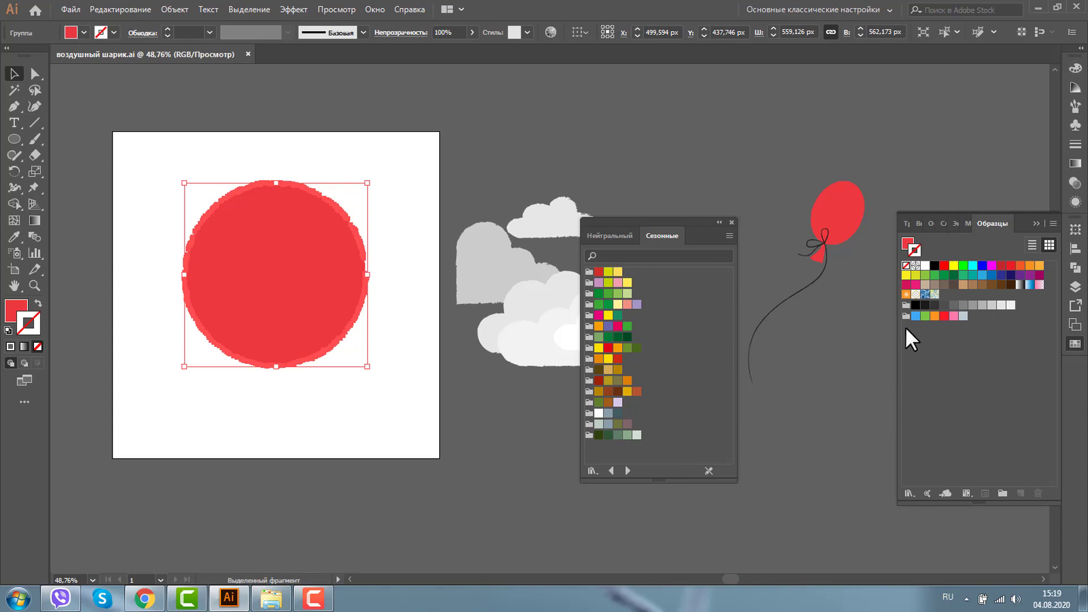
click(910, 494)
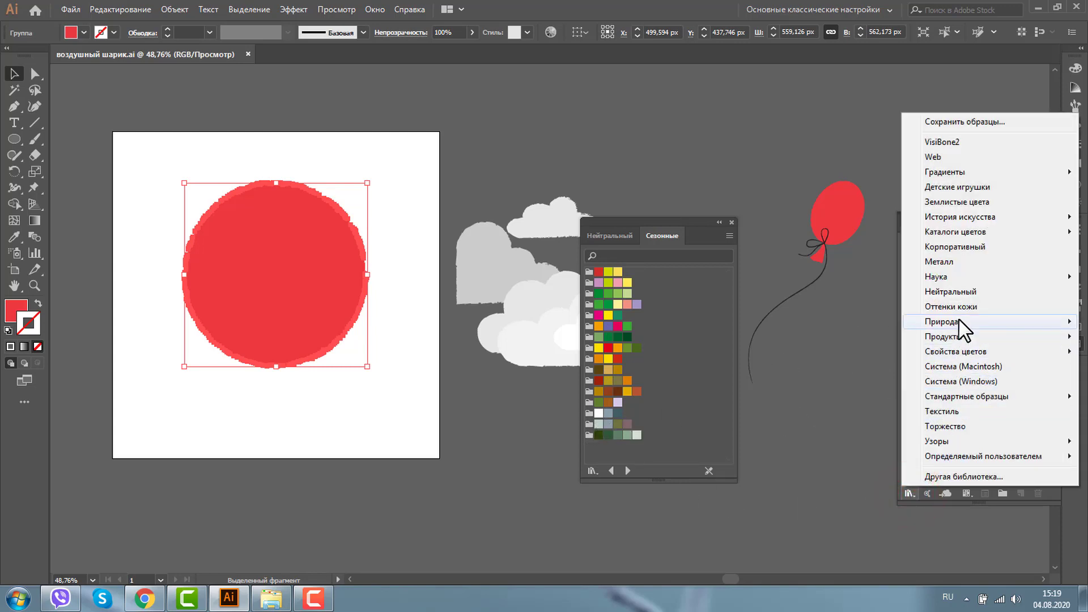
mouse_move(942, 321)
click(814, 367)
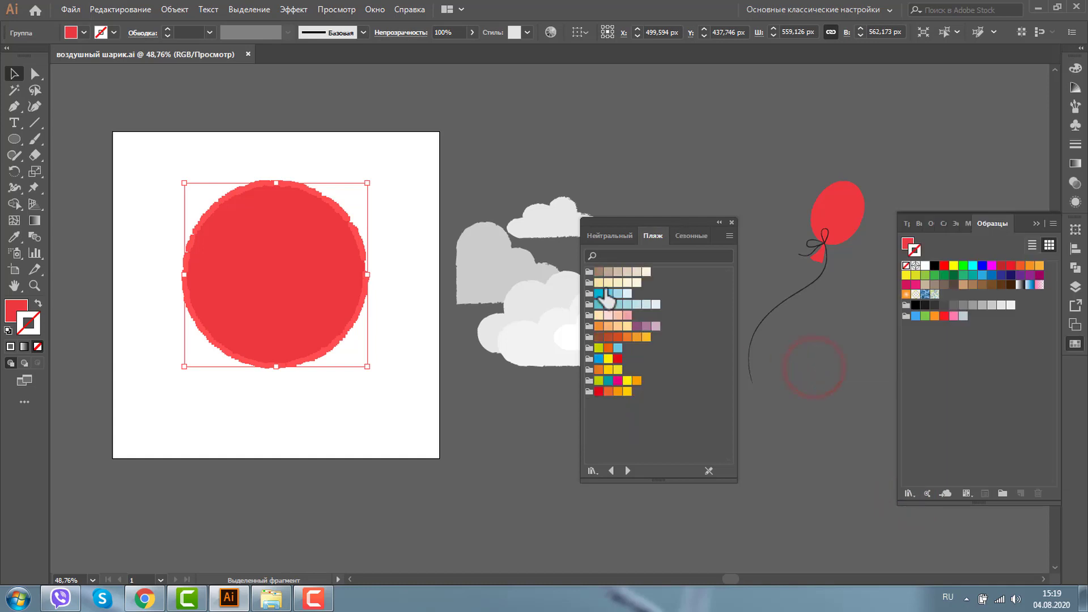
mouse_move(622, 219)
mouse_down()
mouse_move(669, 164)
mouse_move(707, 175)
mouse_up()
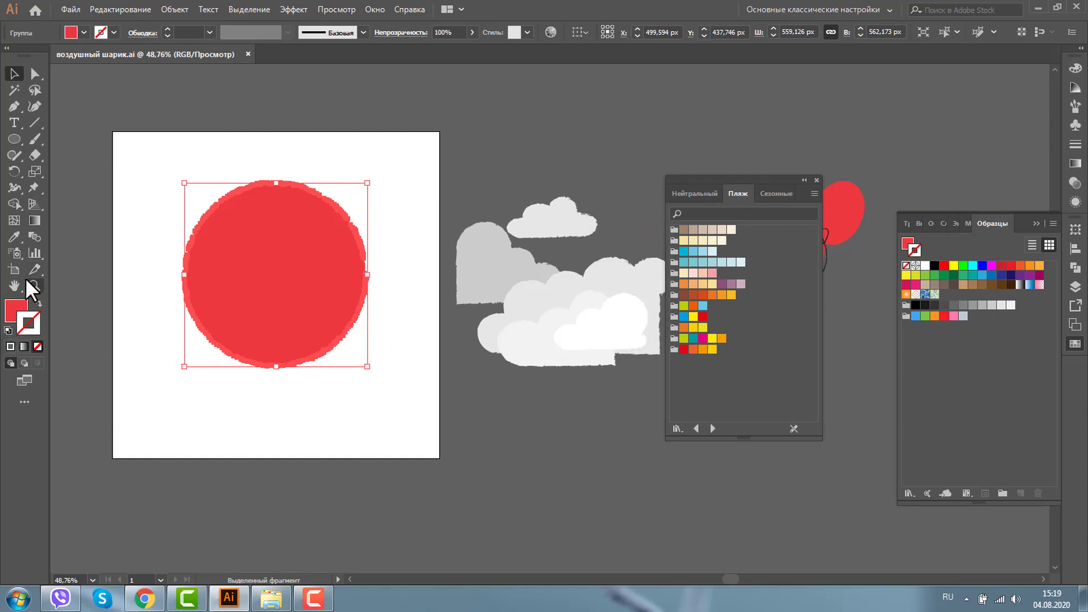
Step: Fill the circle with a pale teal Пляж swatch after trying cyan and light blue
click(684, 251)
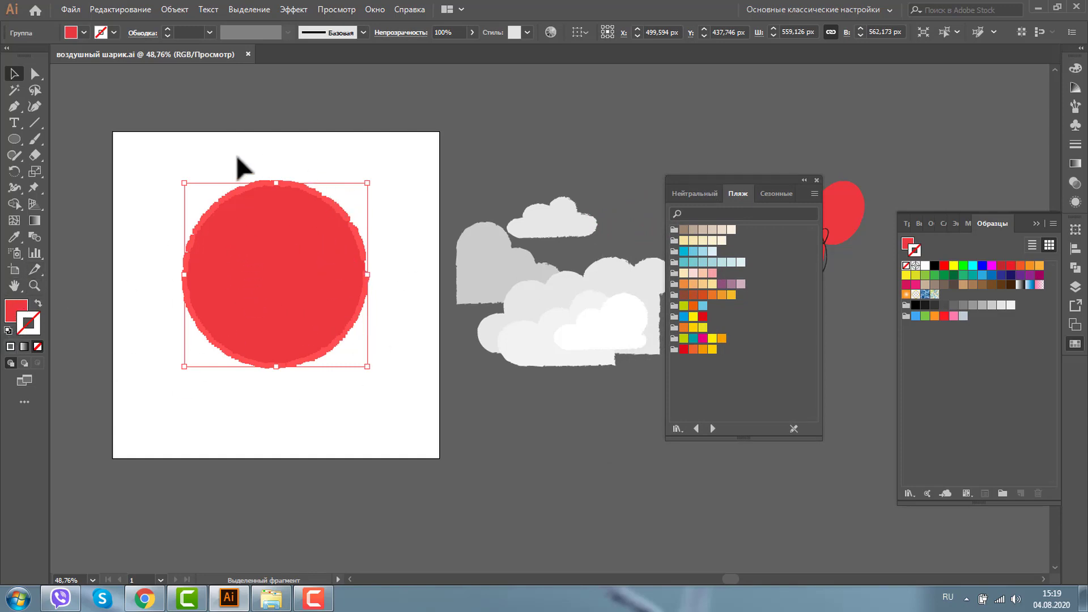
click(15, 304)
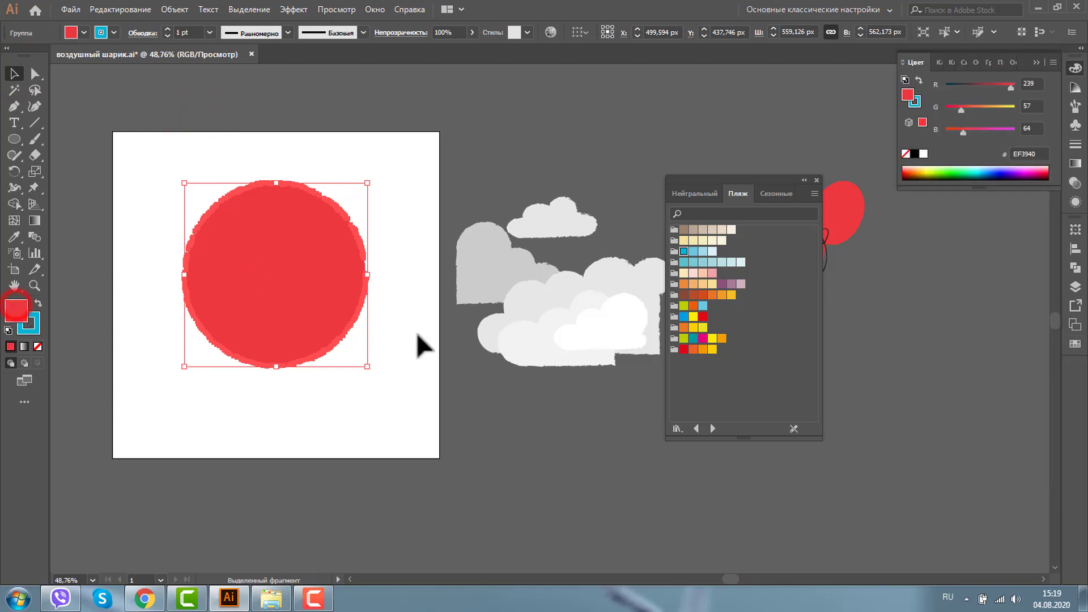
click(685, 252)
click(485, 127)
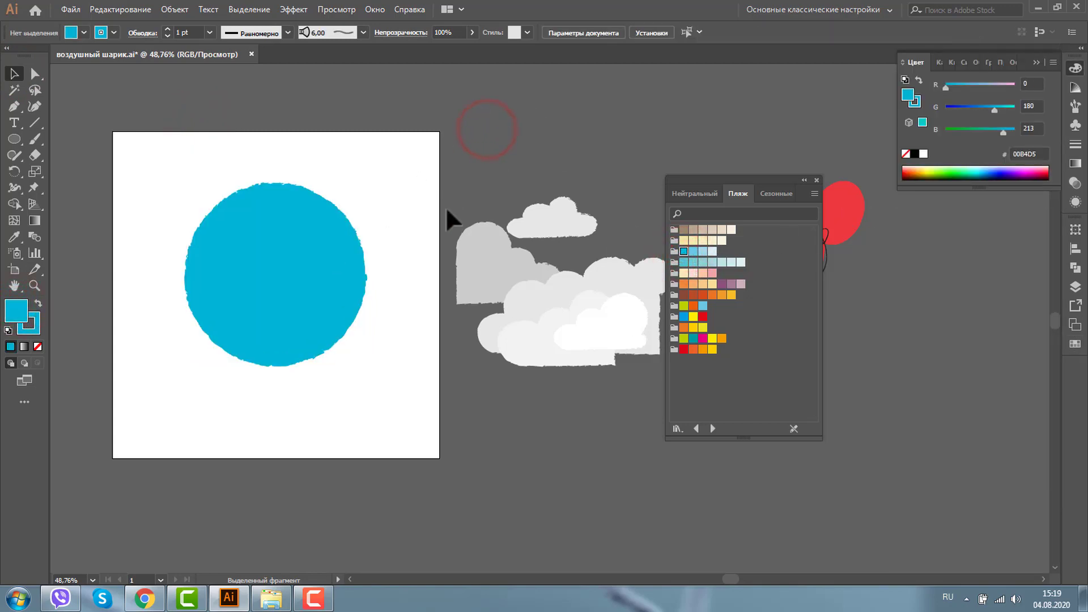
click(341, 236)
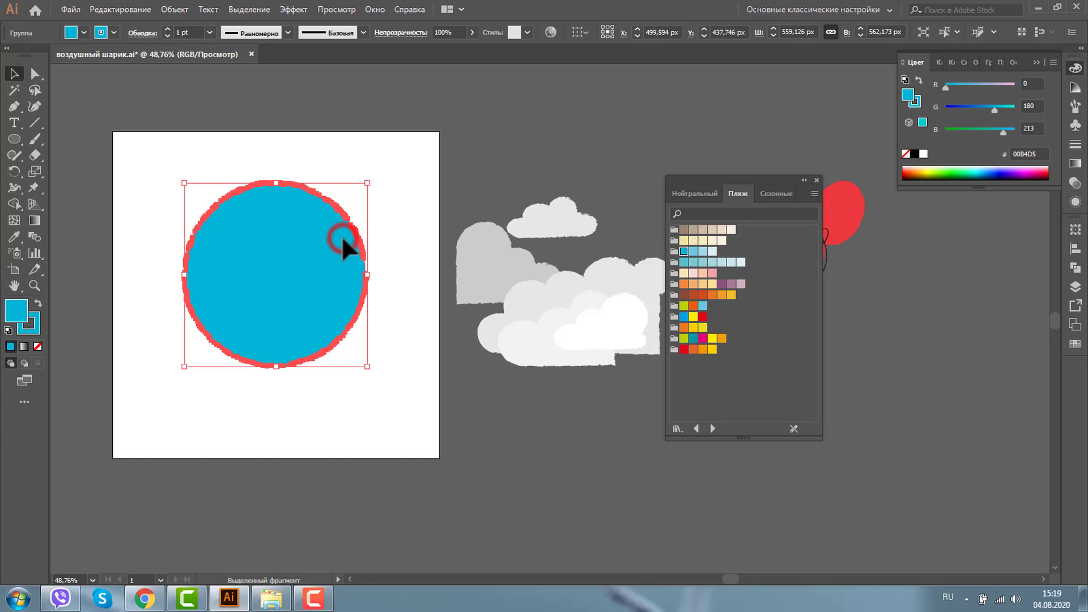
click(694, 252)
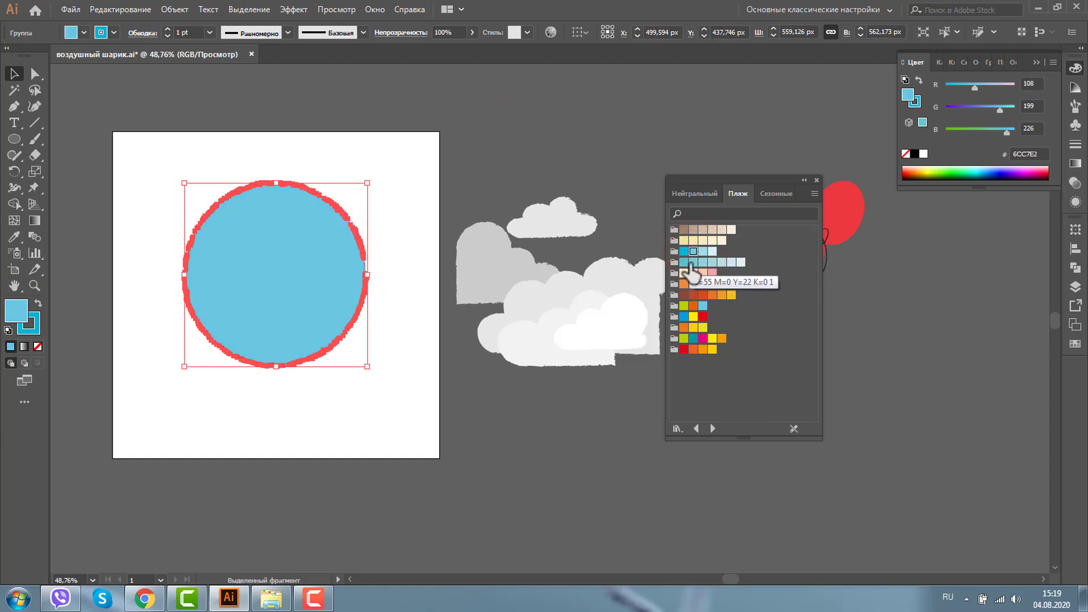
click(693, 262)
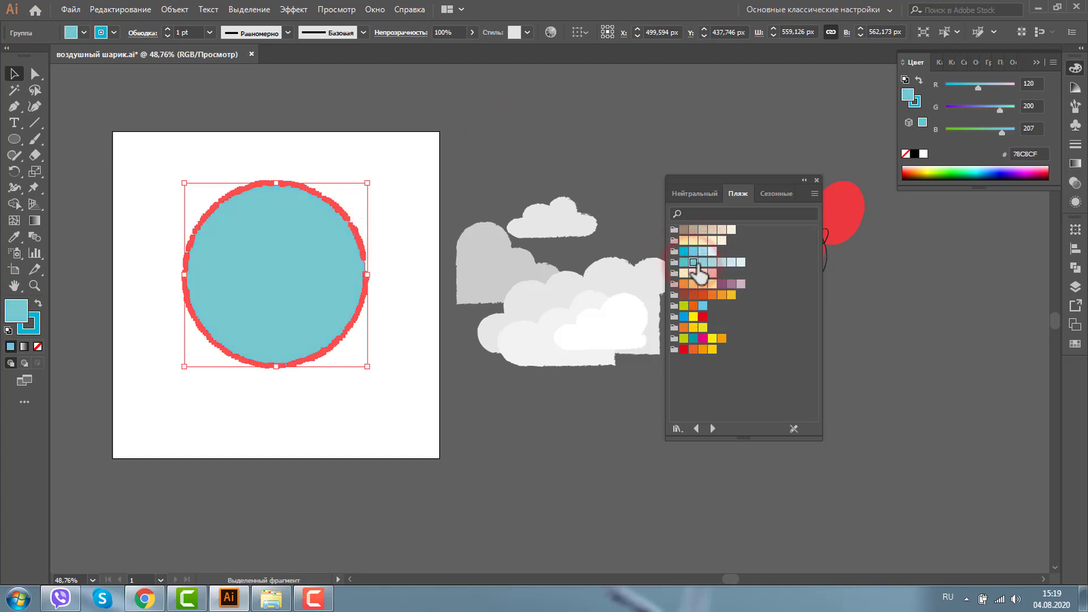
drag(703, 263, 358, 278)
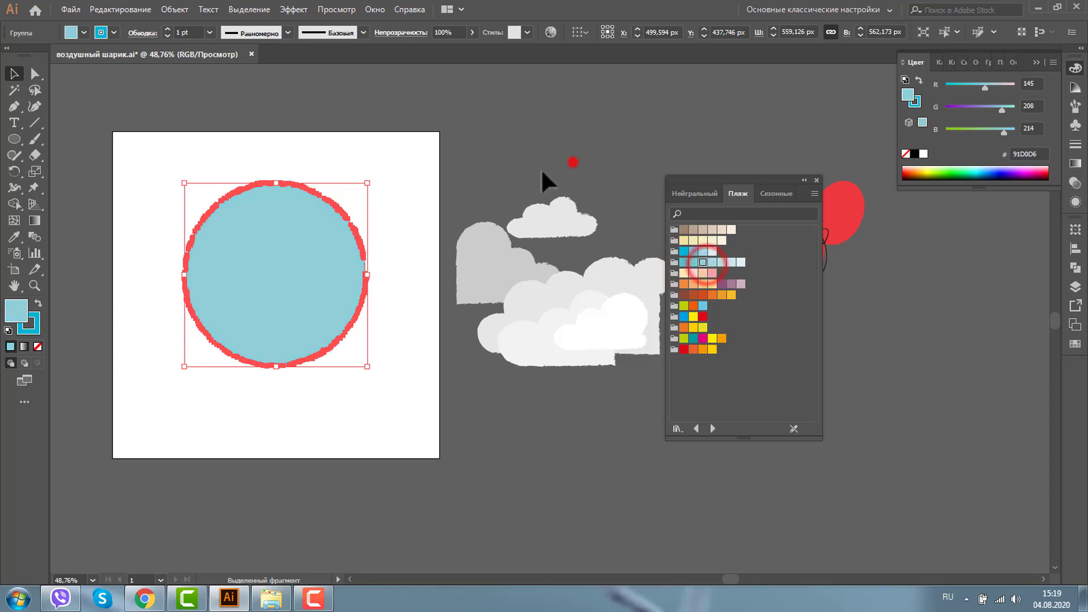
click(545, 320)
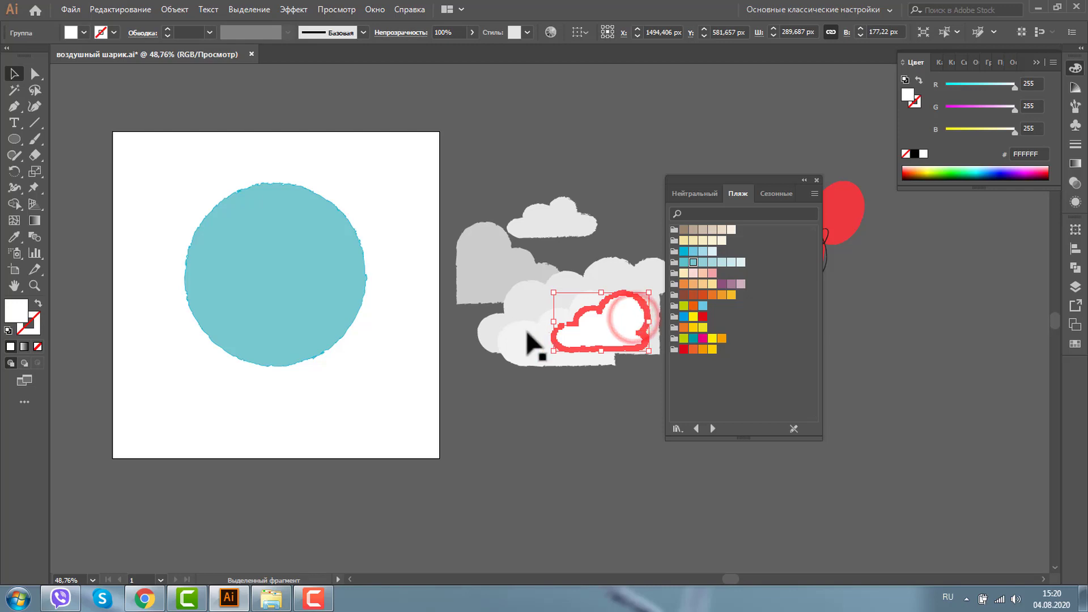
Step: Fill the large, left and small top clouds with light blue Пляж swatches
click(526, 332)
click(741, 262)
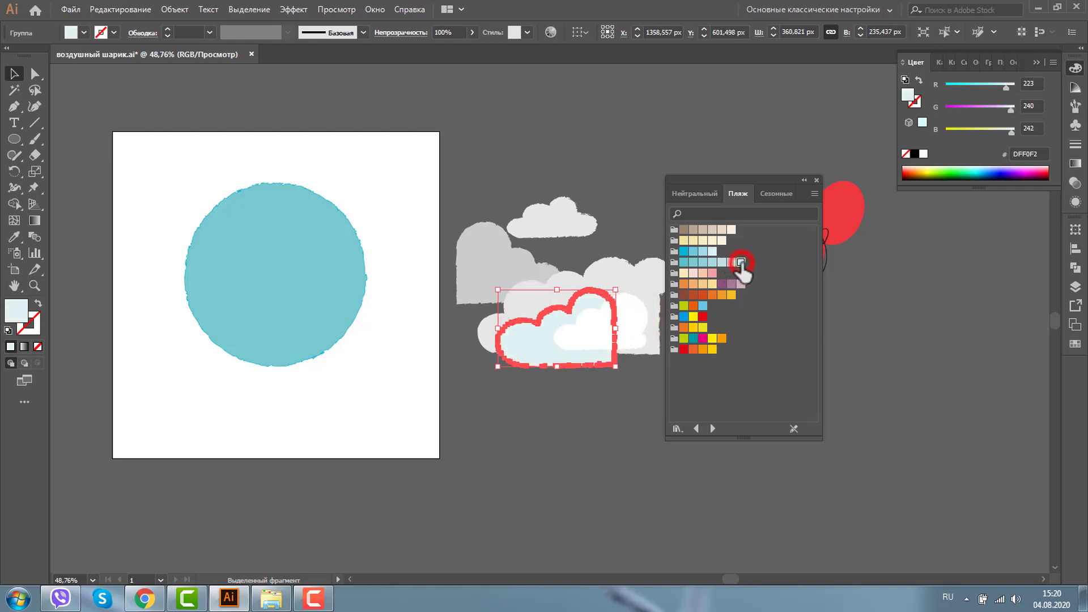
click(635, 268)
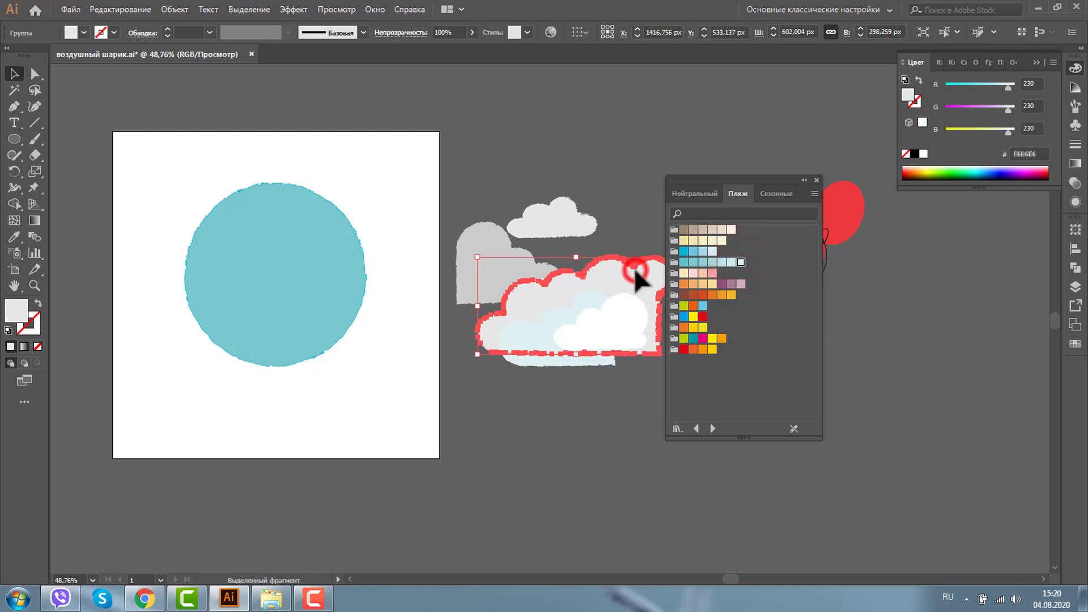
click(731, 262)
click(492, 240)
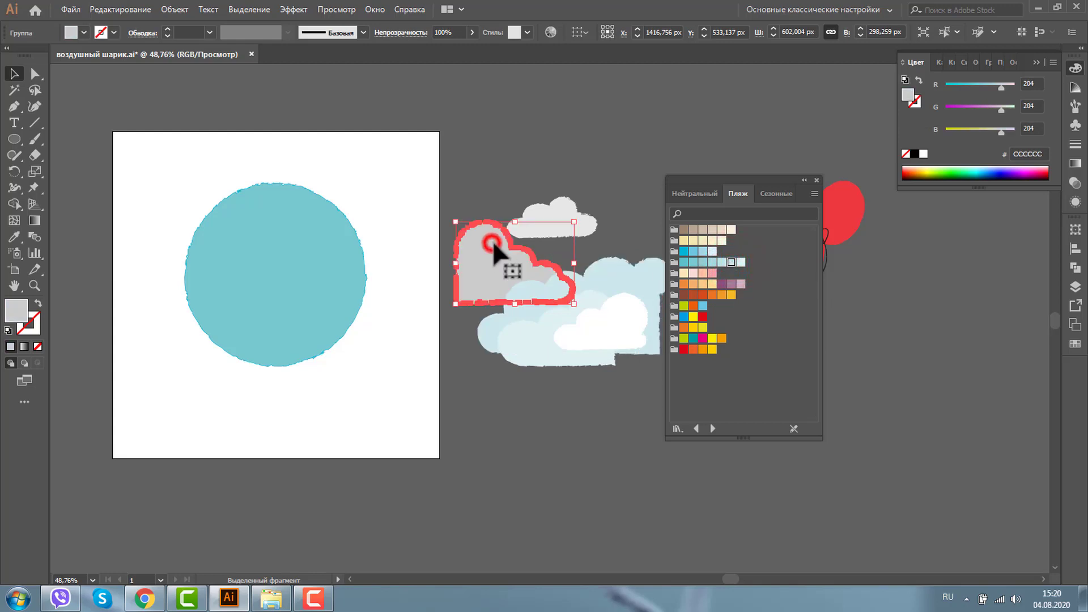
click(721, 262)
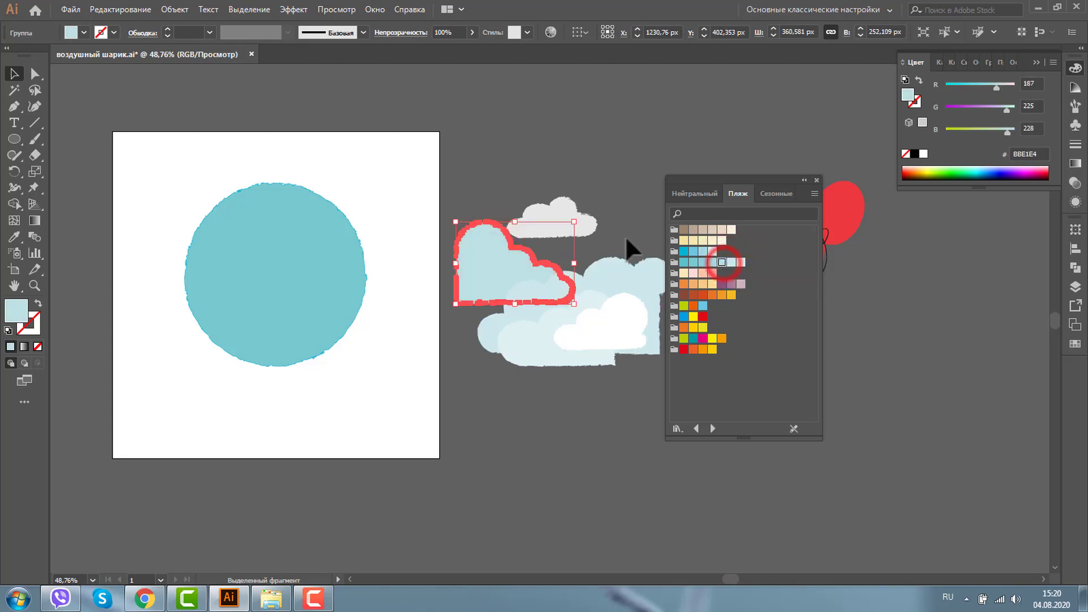
click(573, 210)
click(731, 262)
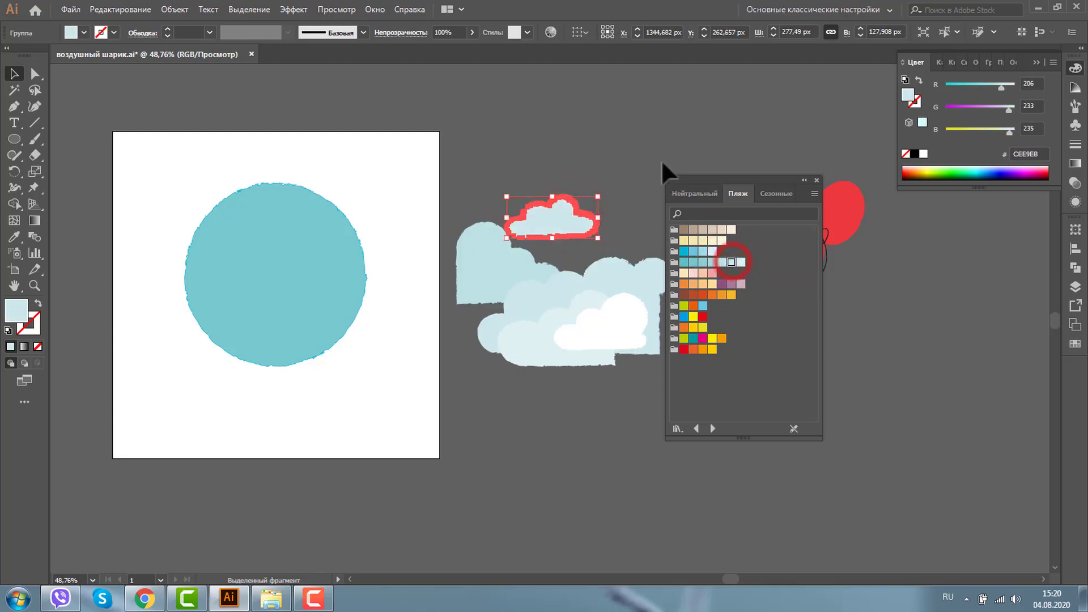
click(699, 173)
drag(699, 179, 771, 173)
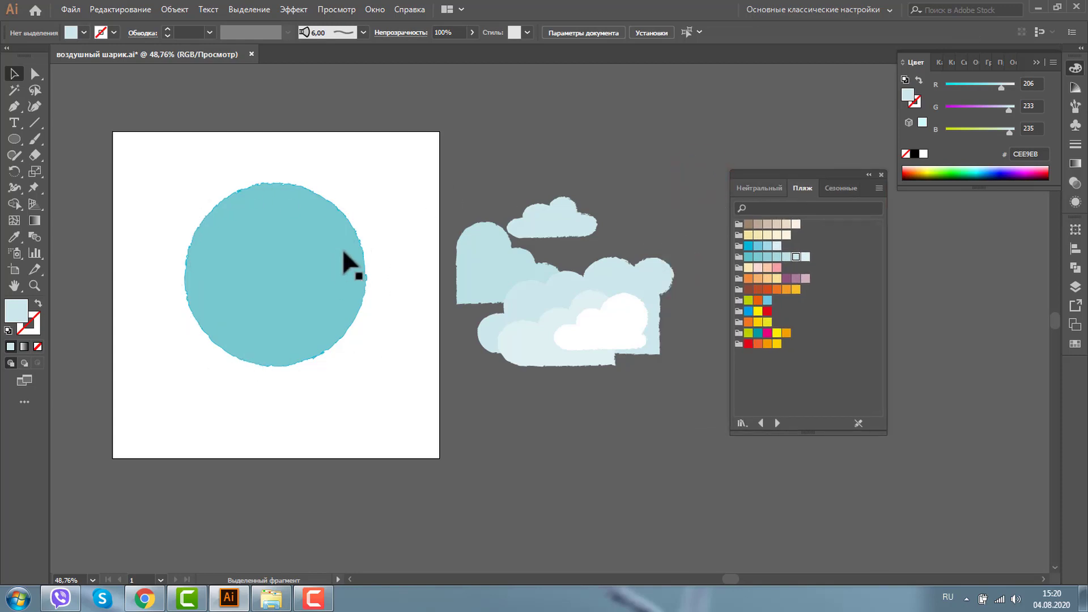
Step: Move all the clouds together over the teal circle and zoom in on them
drag(491, 161, 687, 416)
drag(627, 315, 339, 318)
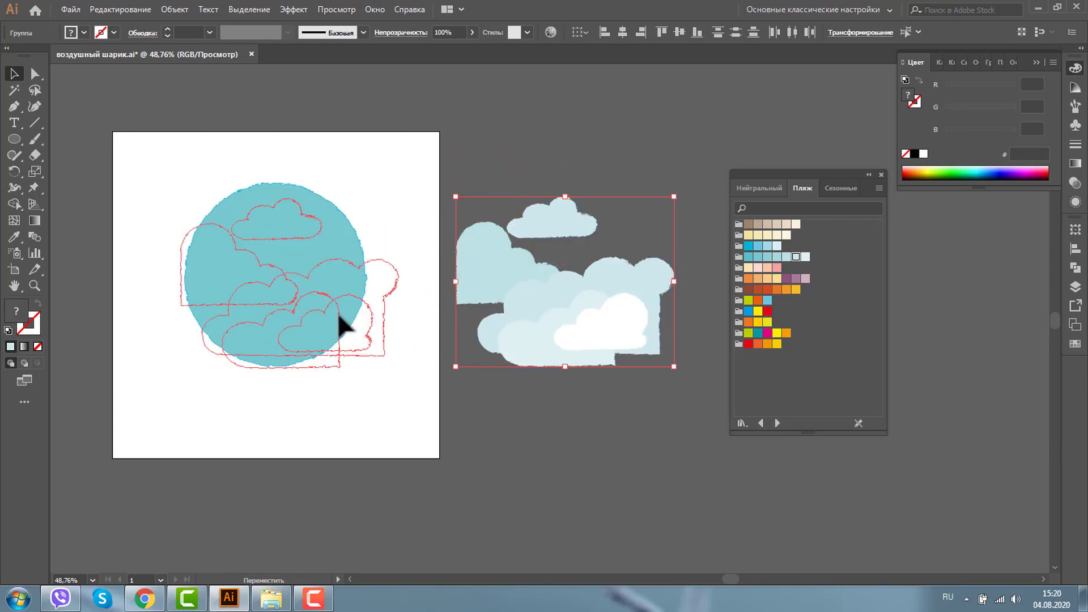
click(295, 394)
click(35, 286)
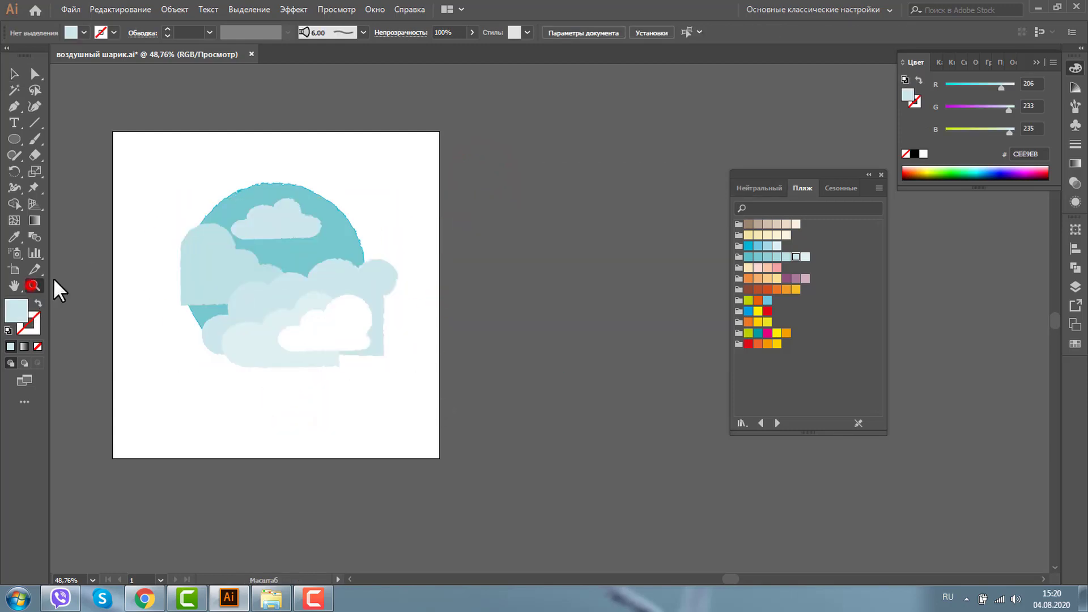
drag(149, 173, 461, 408)
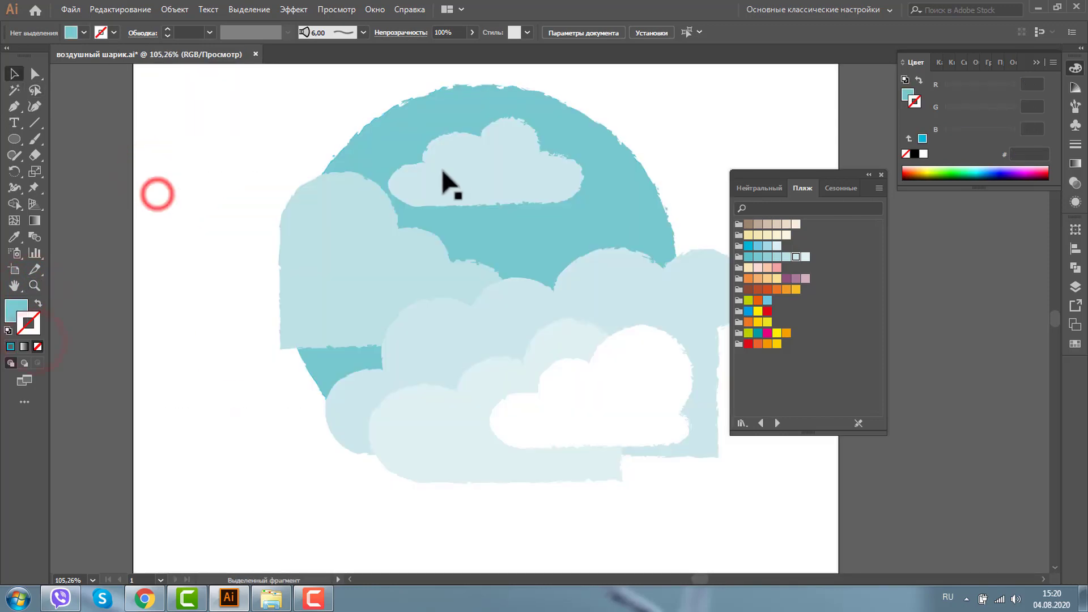
Step: Shrink and reposition the top cloud, and nudge the large left cloud left and down
key(v)
click(446, 166)
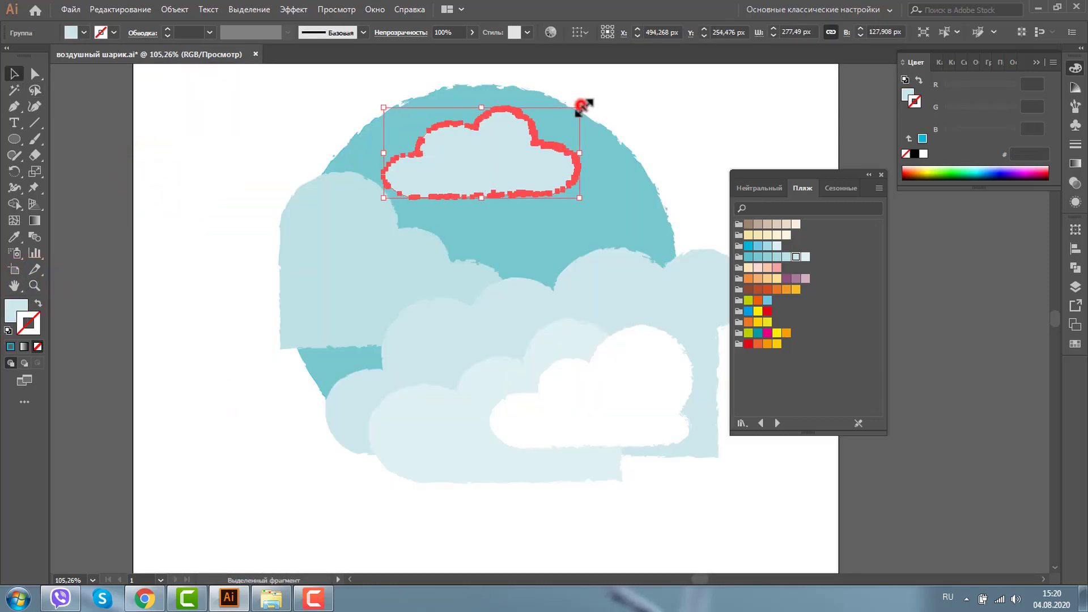
drag(579, 107, 558, 118)
drag(462, 154, 471, 151)
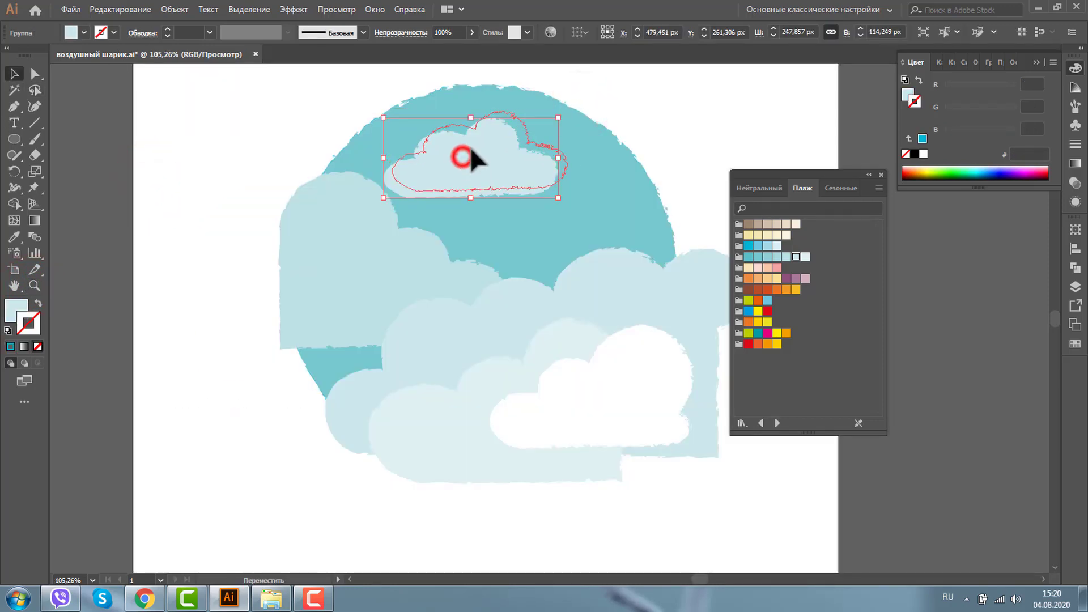
drag(363, 265, 348, 271)
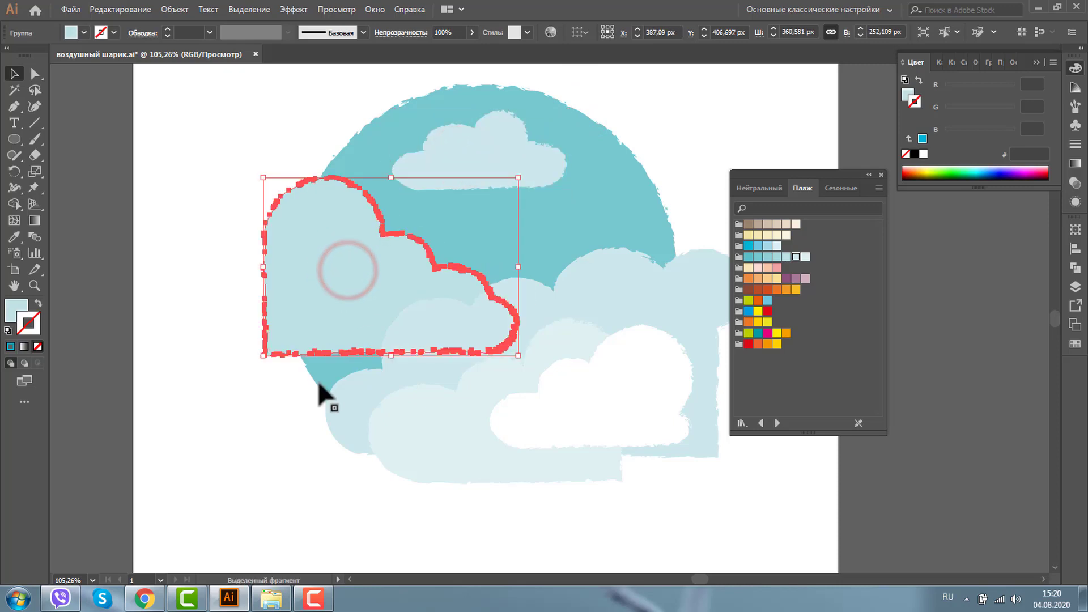
click(680, 201)
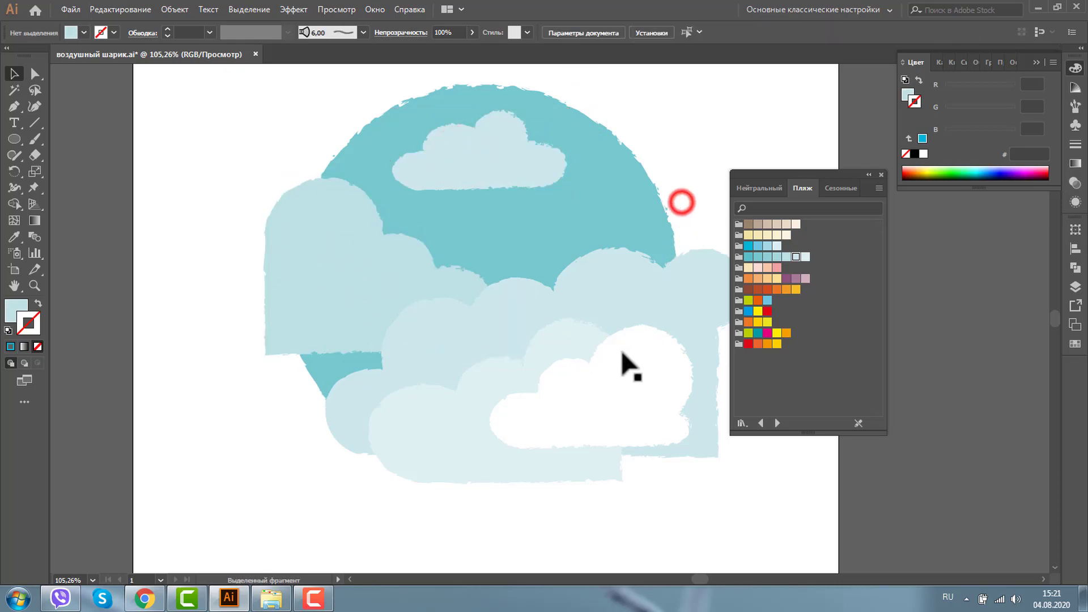
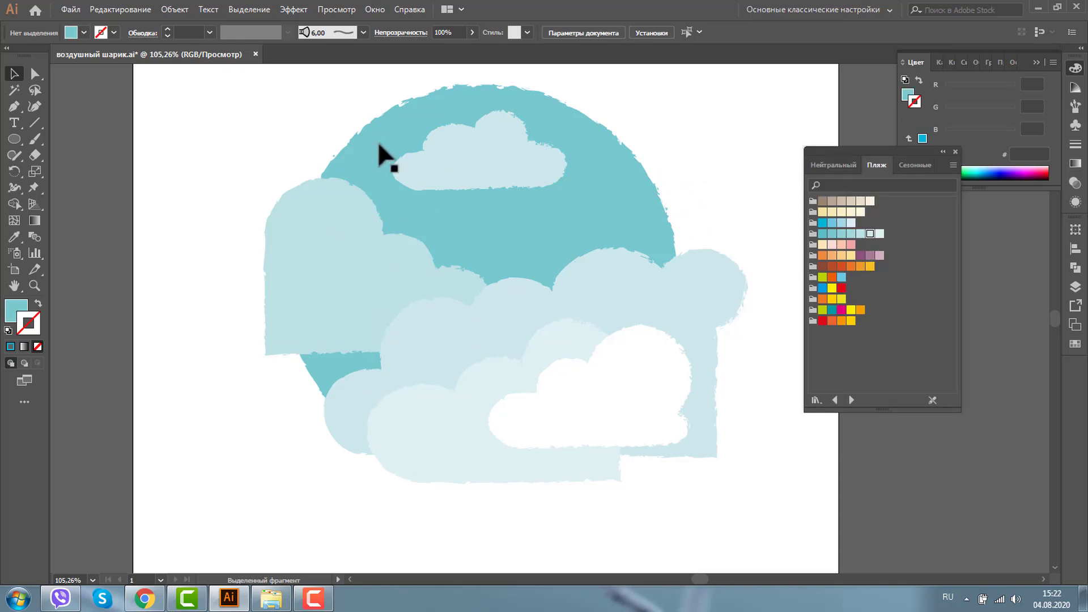
Step: Change the General preferences Keyboard Increment from 500 px to 1000 px
click(34, 285)
alt+click(479, 289)
alt+click(512, 254)
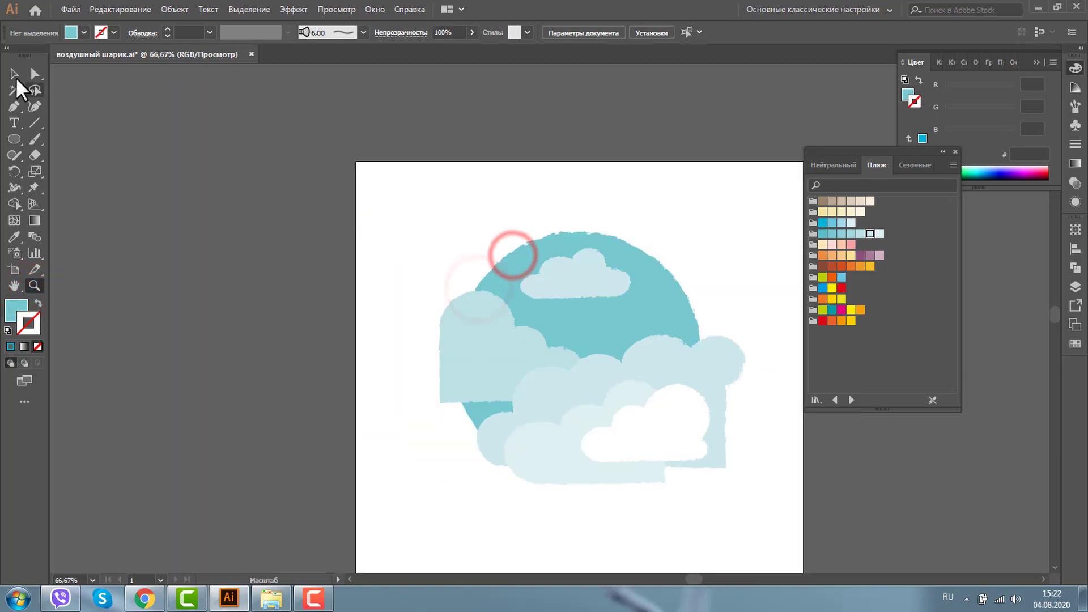
click(14, 75)
click(143, 214)
key(ctrl+k)
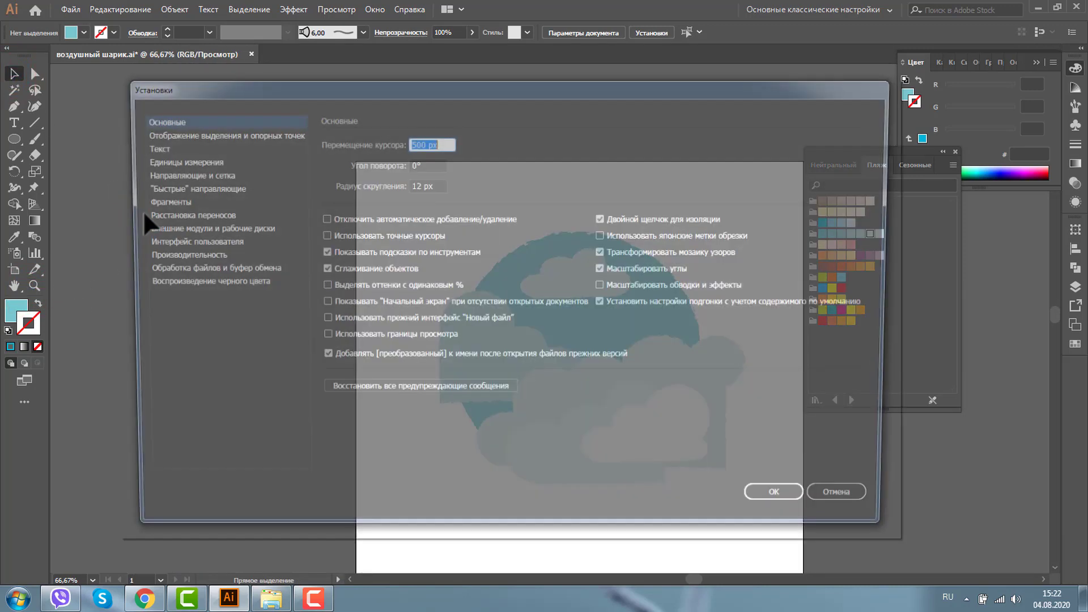
drag(423, 143, 407, 141)
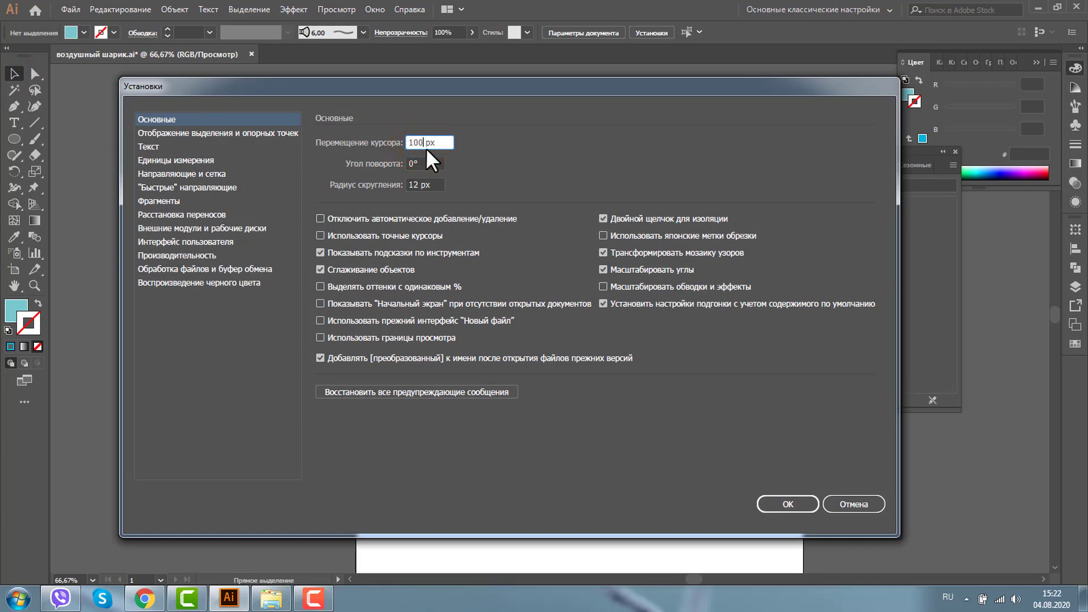
key(Return)
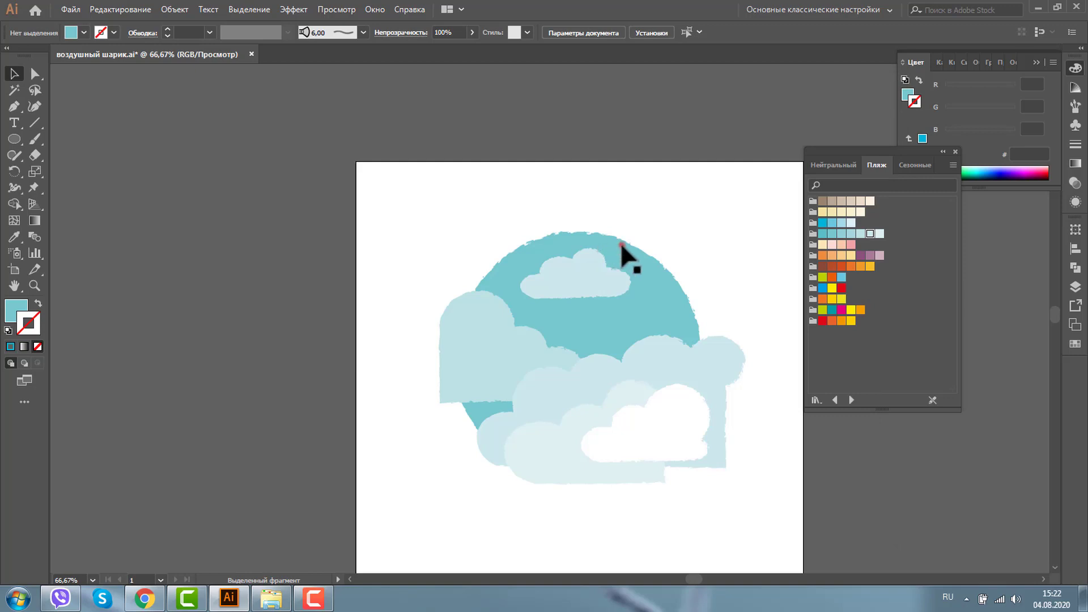
click(620, 243)
Step: Nudge the sky circle 1000 px left, ungroup it, and nudge it back over the clouds
key(Left)
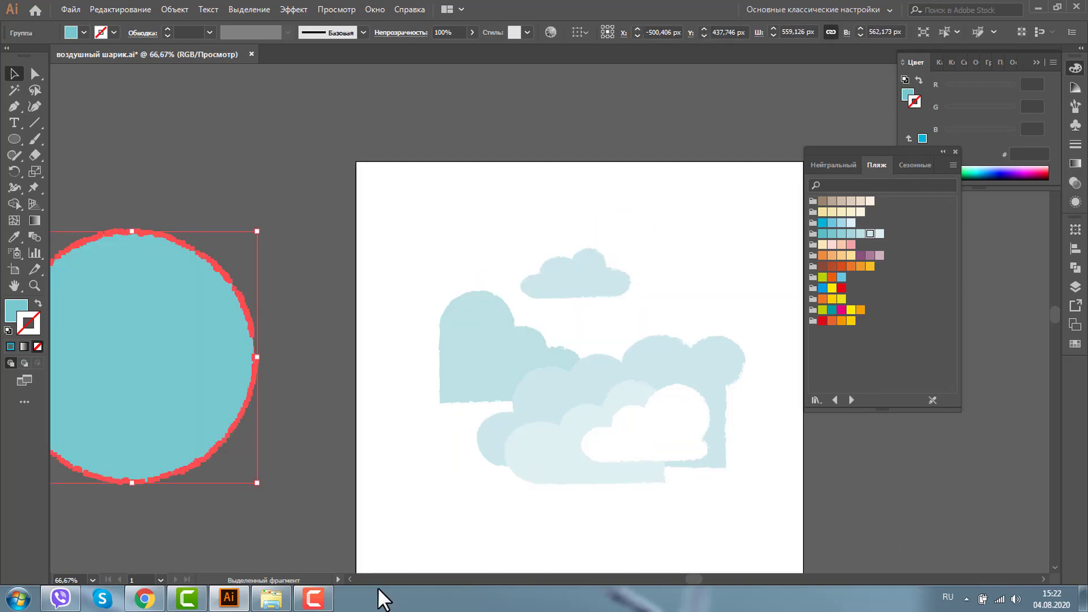
click(351, 577)
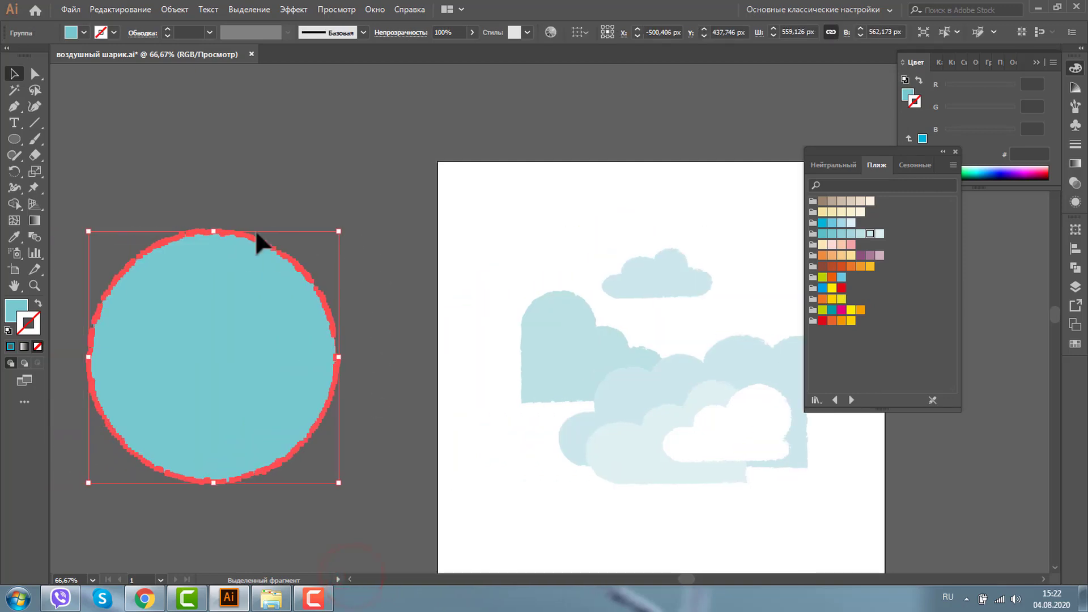
right_click(260, 276)
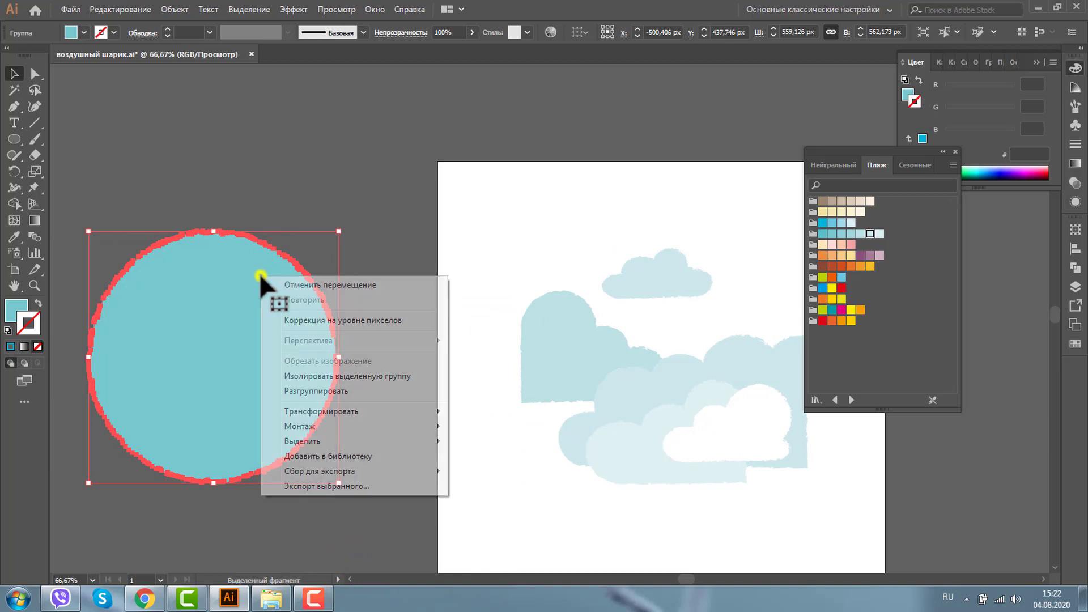
click(296, 392)
click(294, 131)
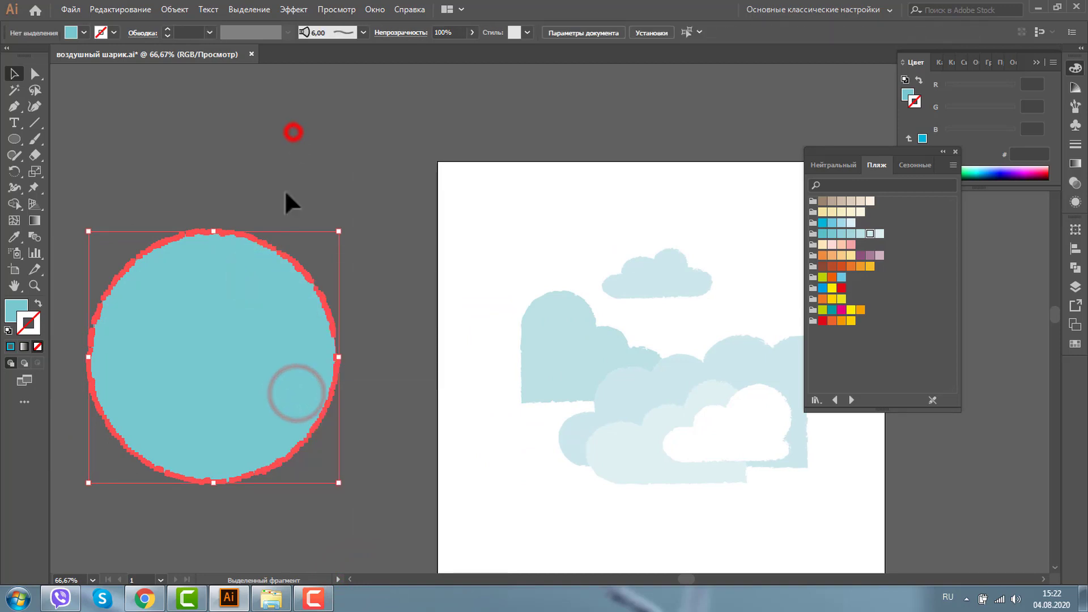
click(232, 285)
click(314, 166)
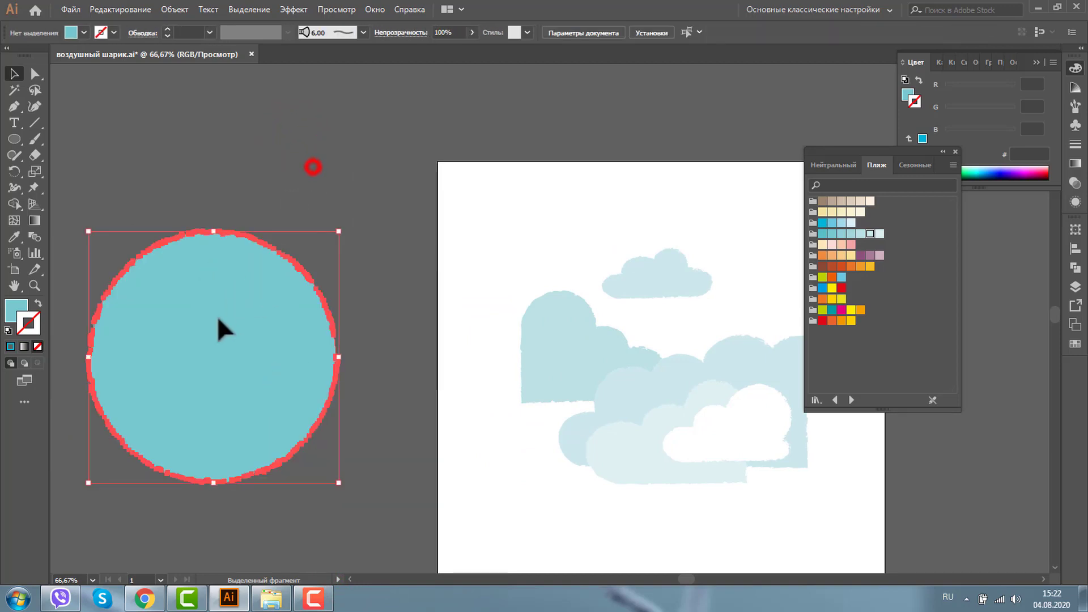
click(219, 319)
key(ctrl+z)
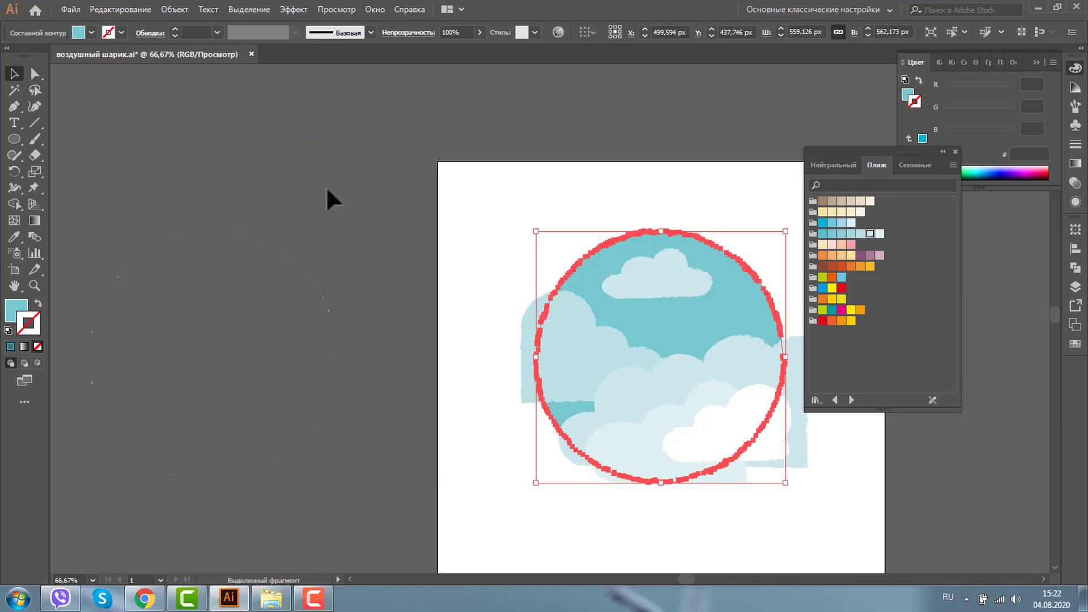
Step: In Outline view, delete the stray leftover points left of the artboard, then return to Preview
key(ctrl+y)
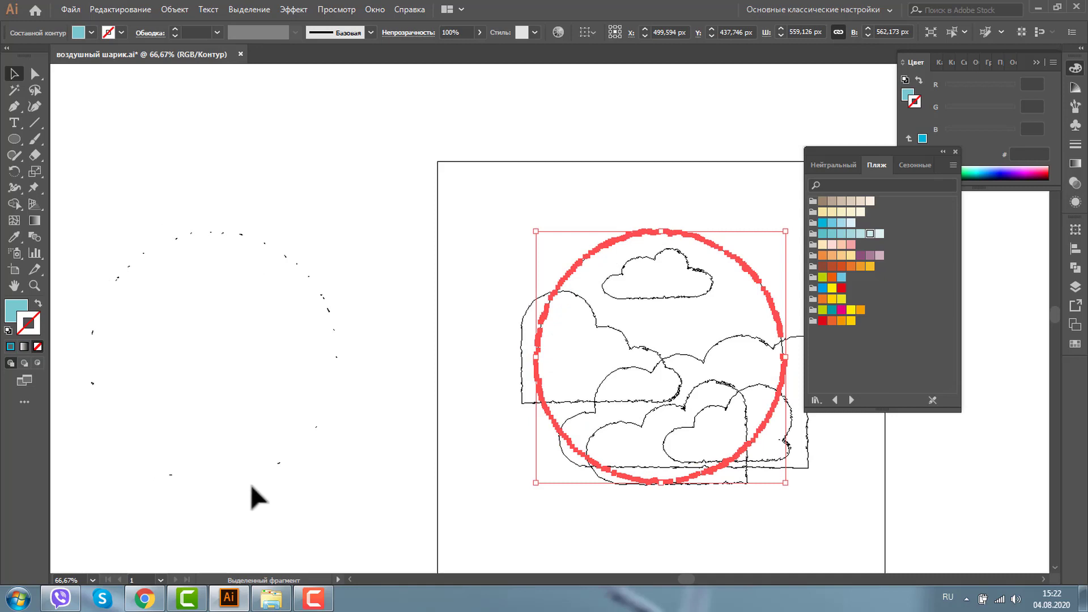
click(516, 166)
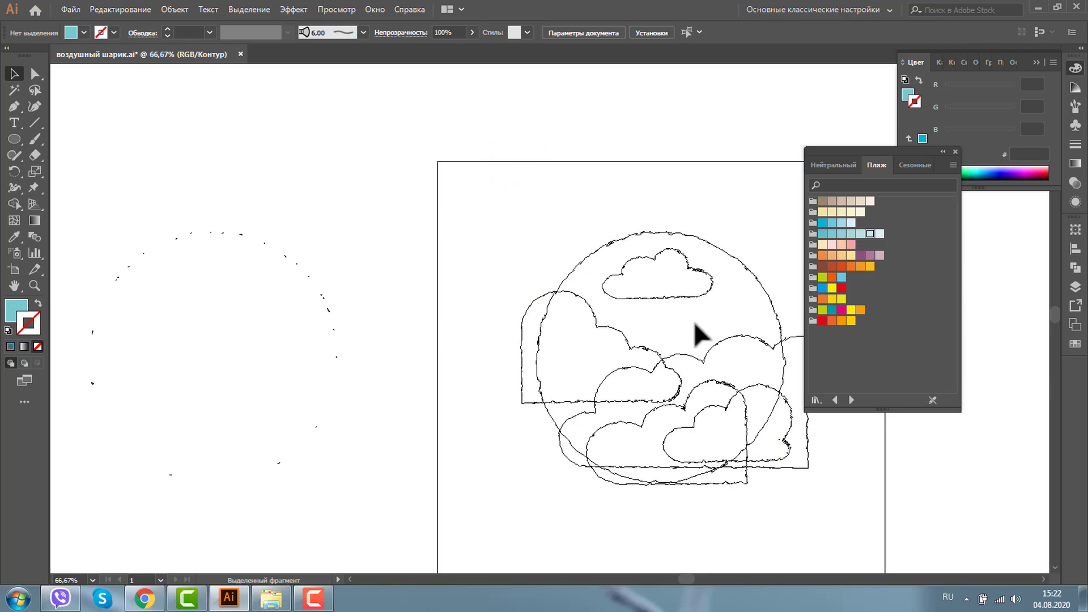
drag(67, 170, 366, 488)
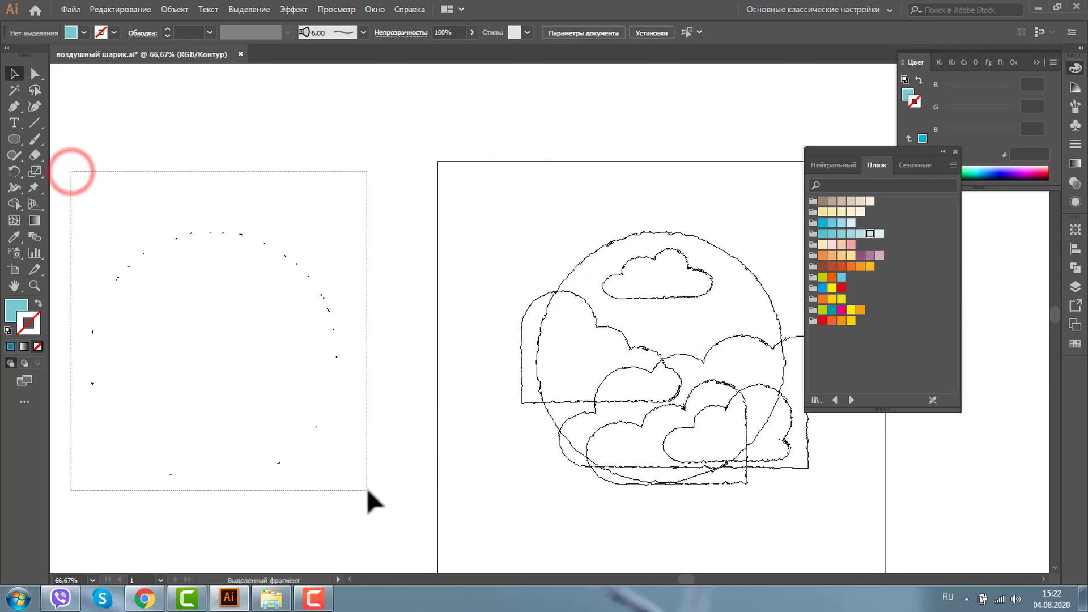
key(Delete)
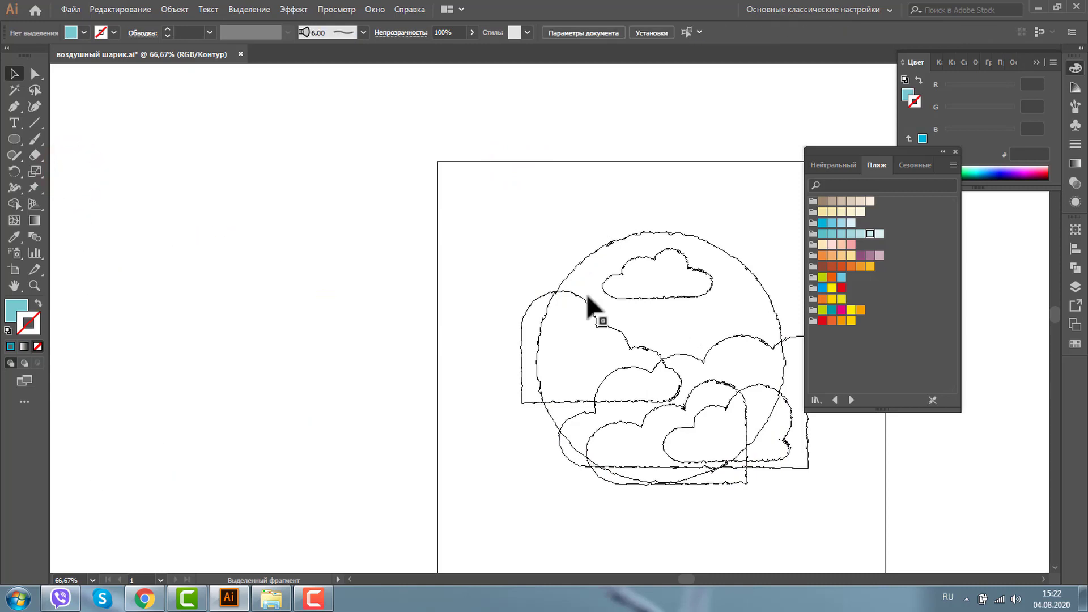
key(ctrl+y)
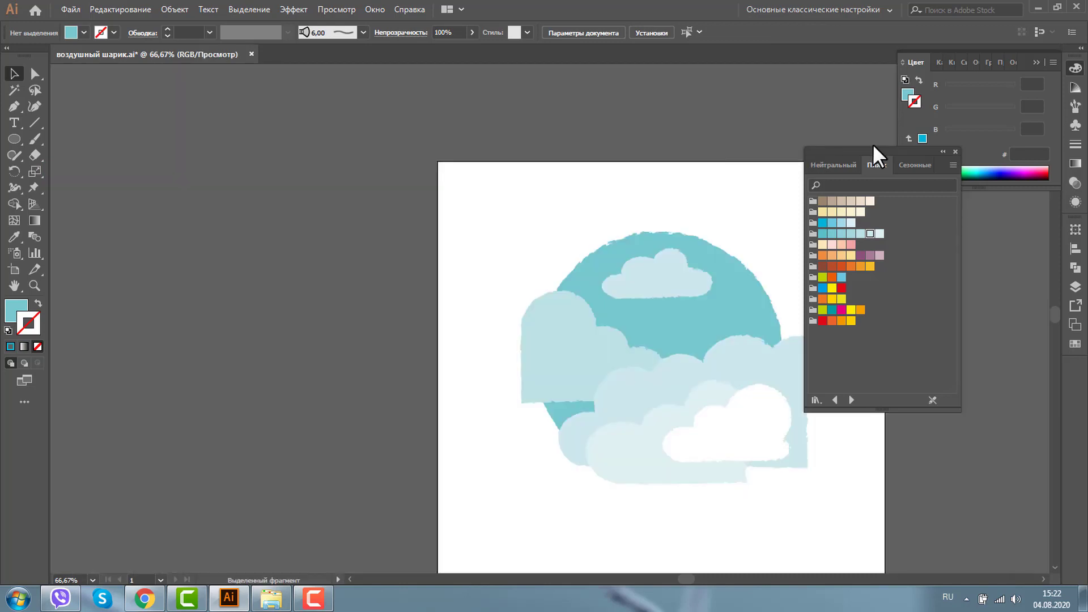
Step: Bring the circle in front of the clouds and make it a clipping mask over all of them
drag(842, 145, 927, 148)
click(739, 284)
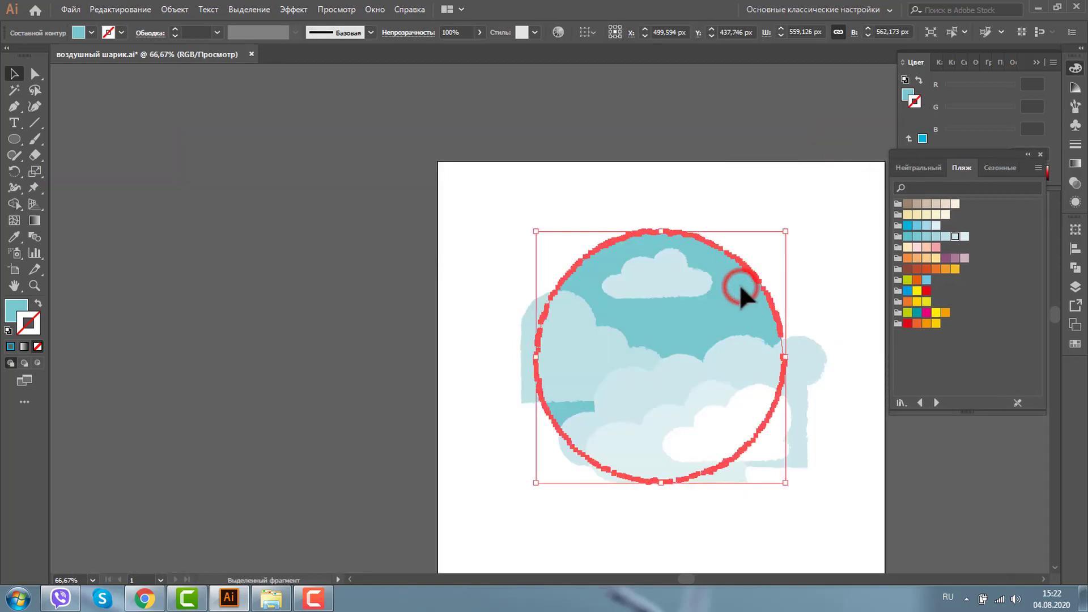
key(v)
key(ctrl+shift+bracketright)
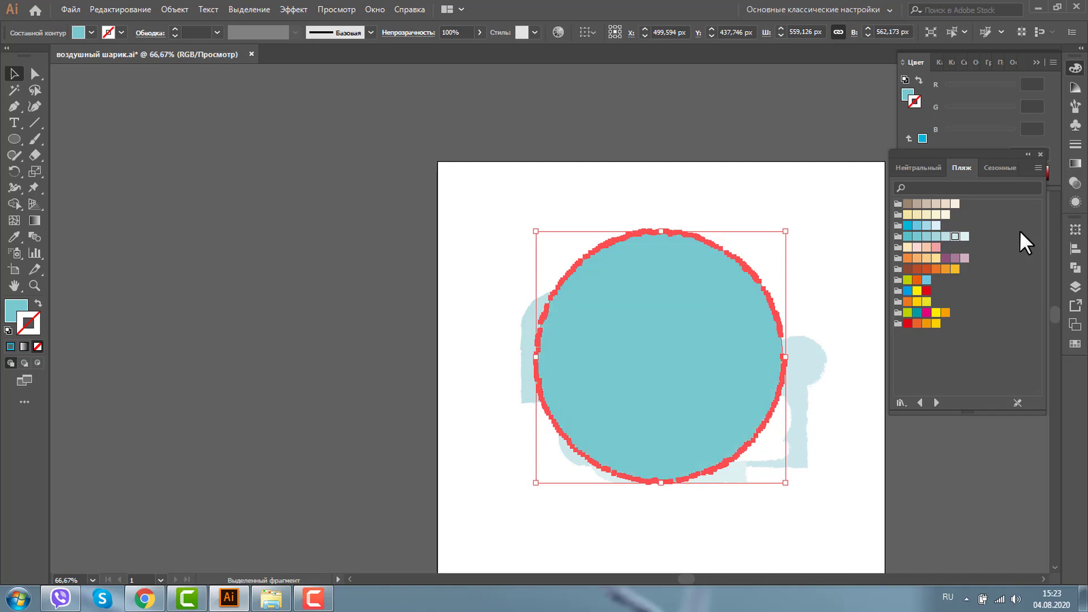
mouse_move(501, 202)
mouse_down()
mouse_move(755, 496)
mouse_move(849, 522)
mouse_up()
right_click(757, 282)
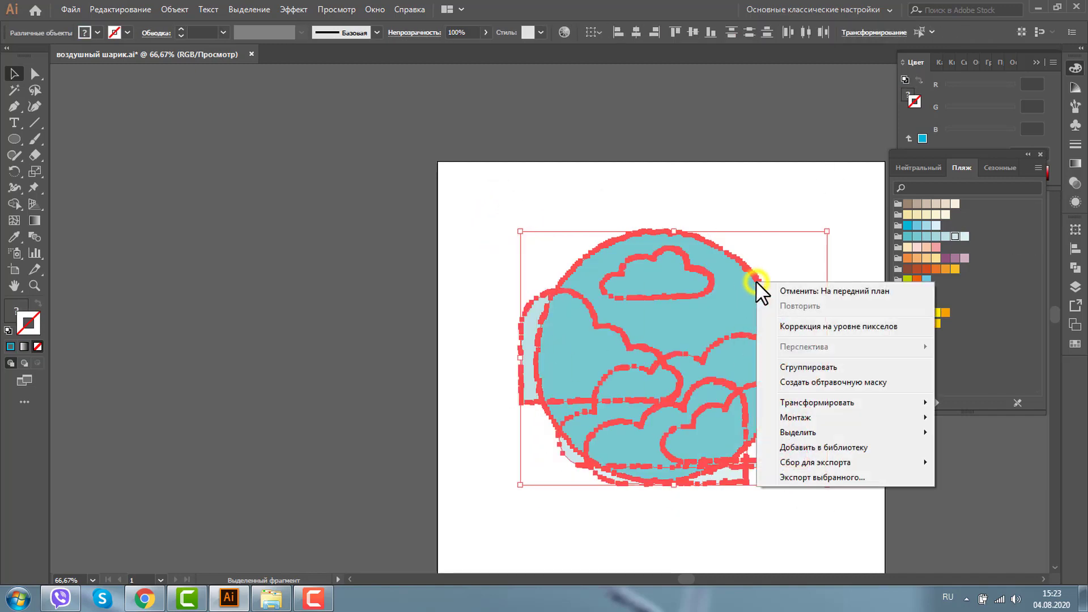
click(803, 383)
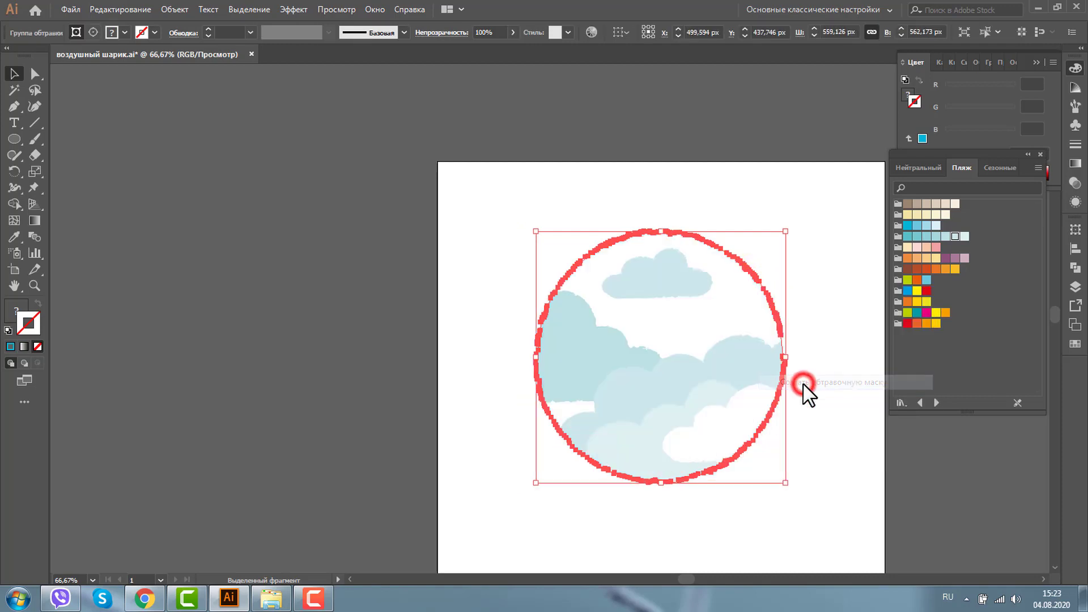
click(596, 203)
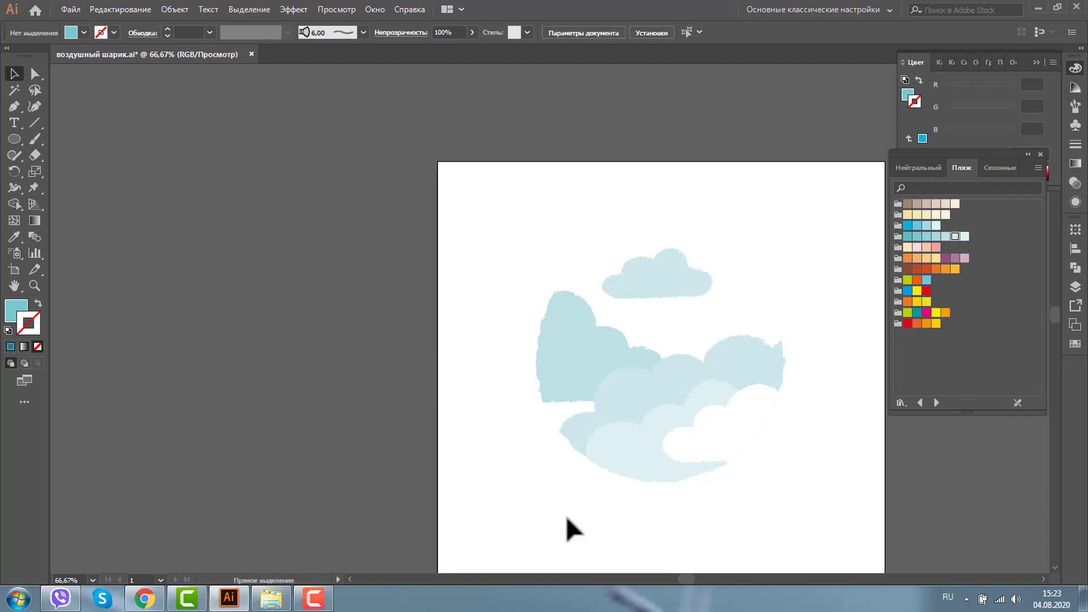
Step: Place a copy of the blue circle and send it behind the clouds
key(ctrl+z)
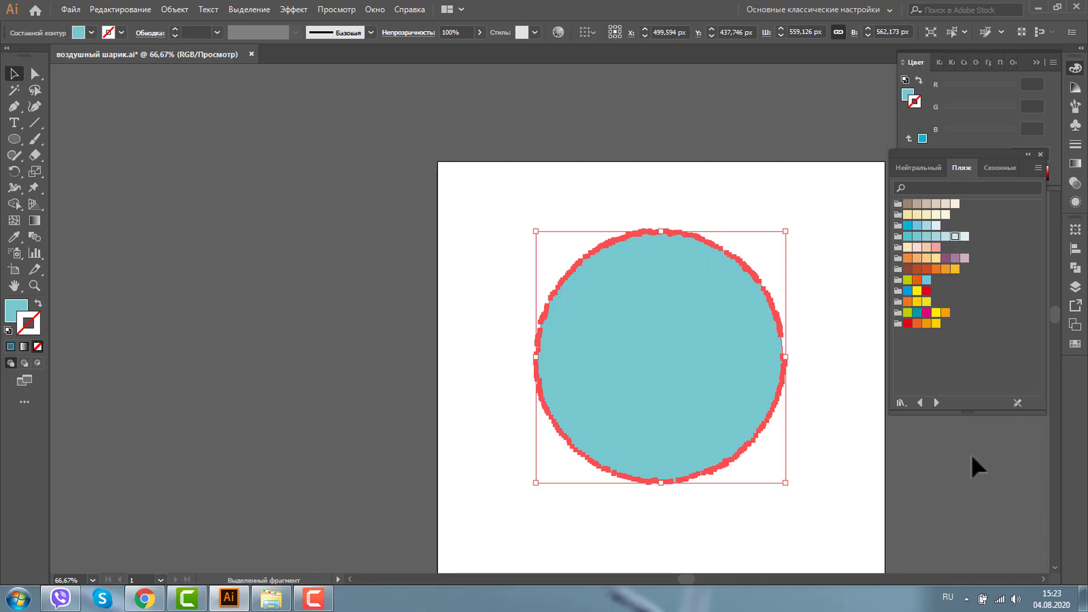
key(a)
key(ctrl+shift+z)
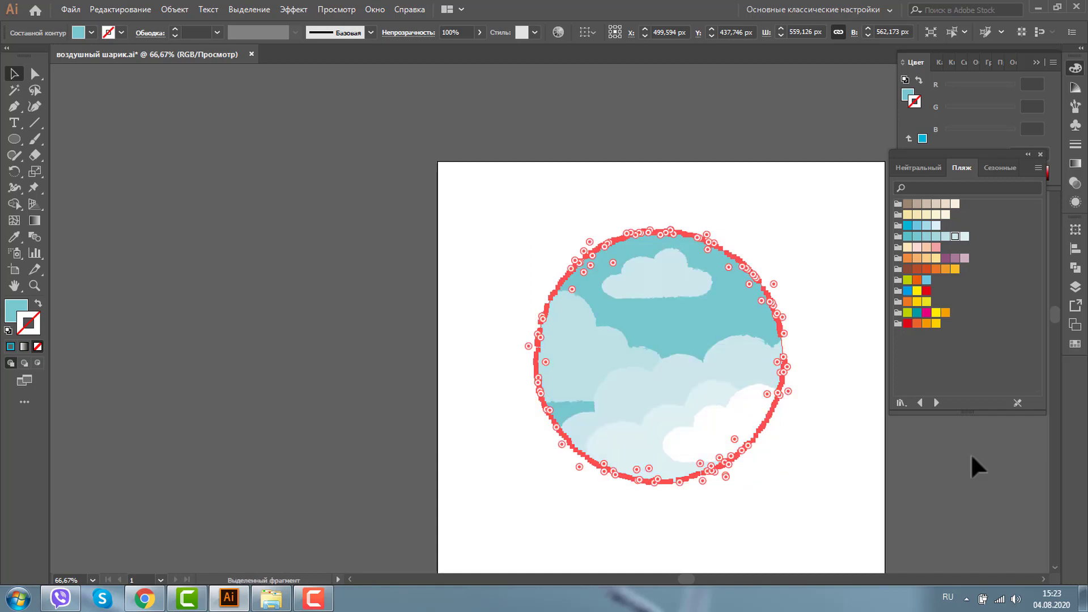
key(v)
click(522, 309)
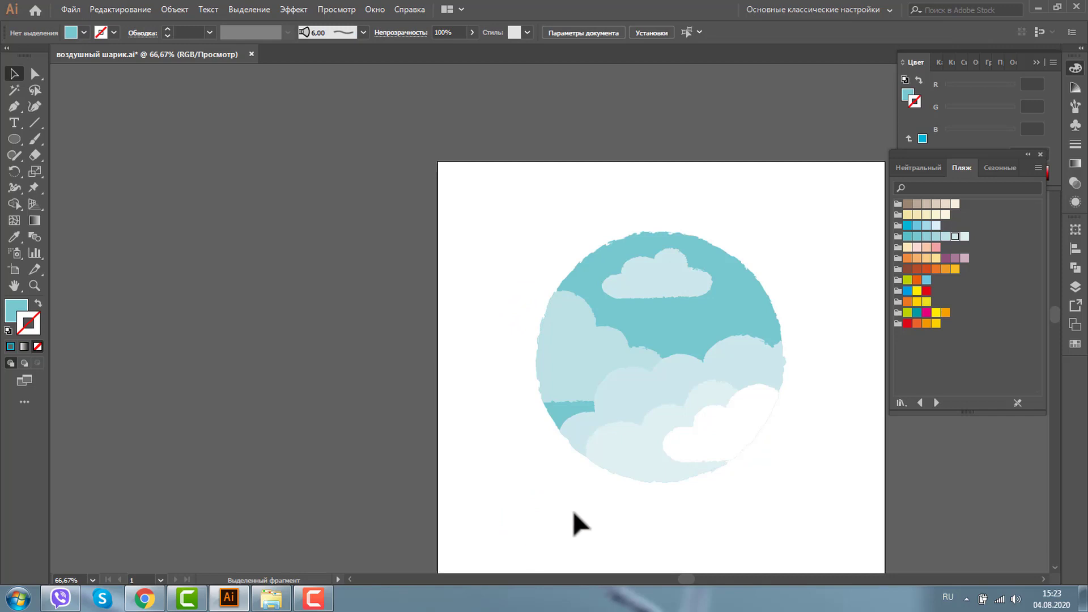
Step: Inspect the clouds inside the clipping group, exit isolation, and collapse the Color panel
double_click(594, 345)
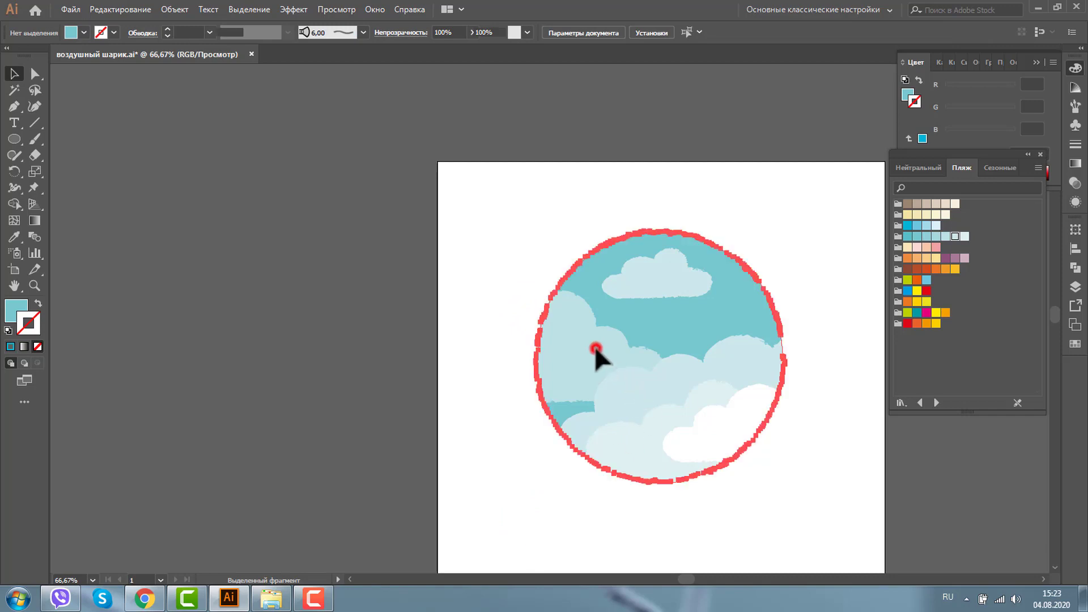
click(595, 346)
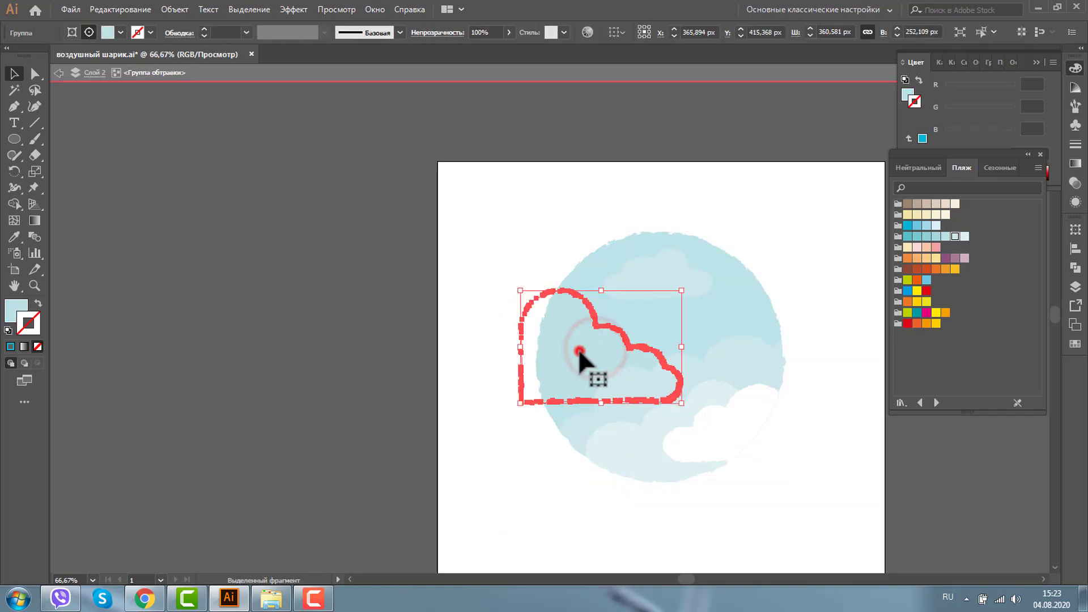
double_click(579, 351)
click(578, 351)
click(655, 436)
click(721, 428)
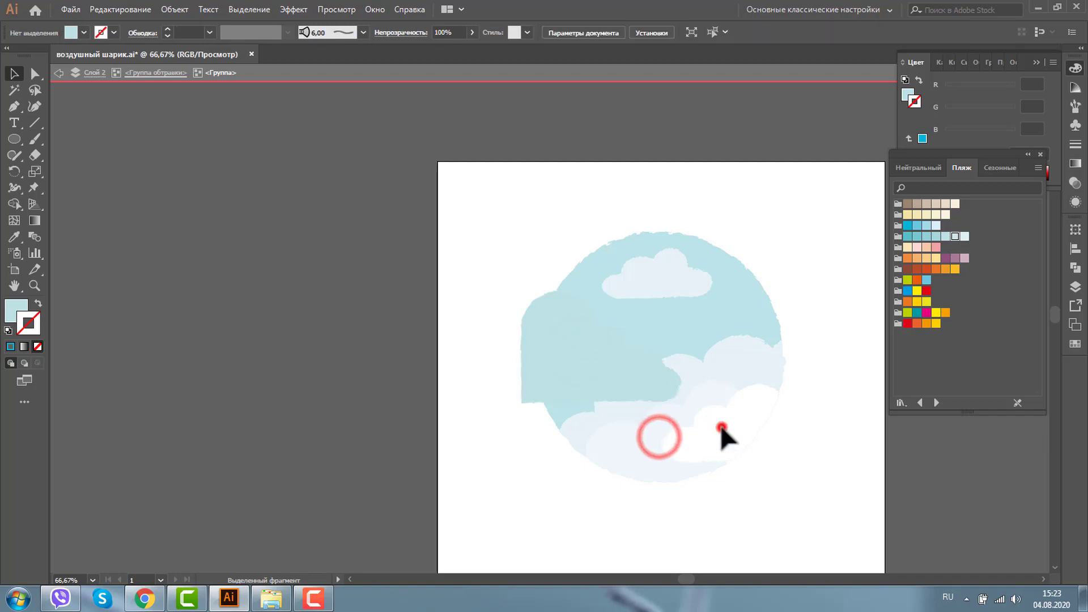
click(177, 73)
double_click(504, 200)
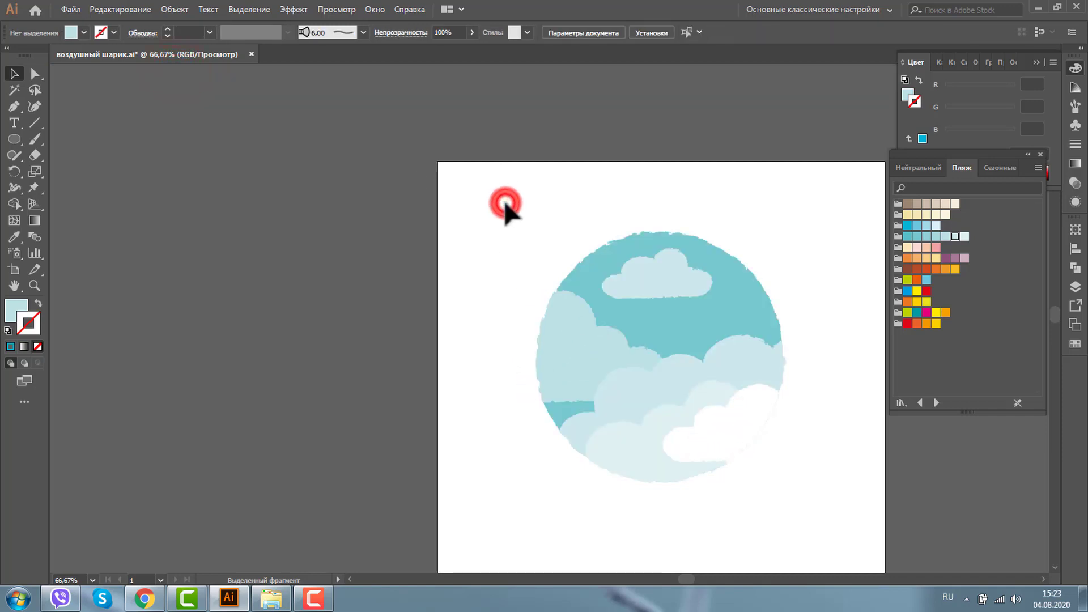
click(1035, 61)
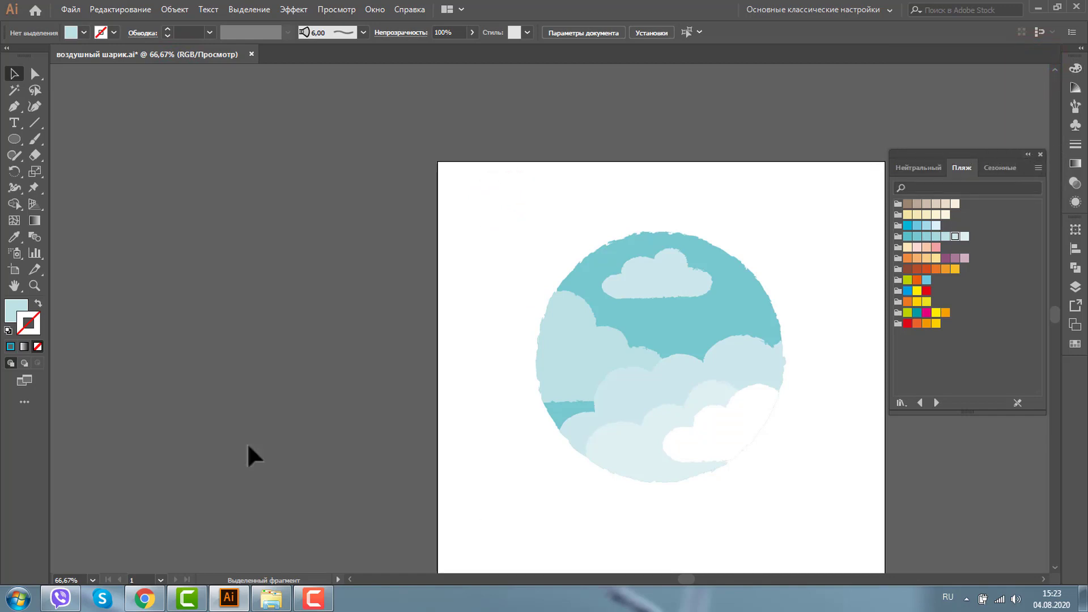
click(35, 286)
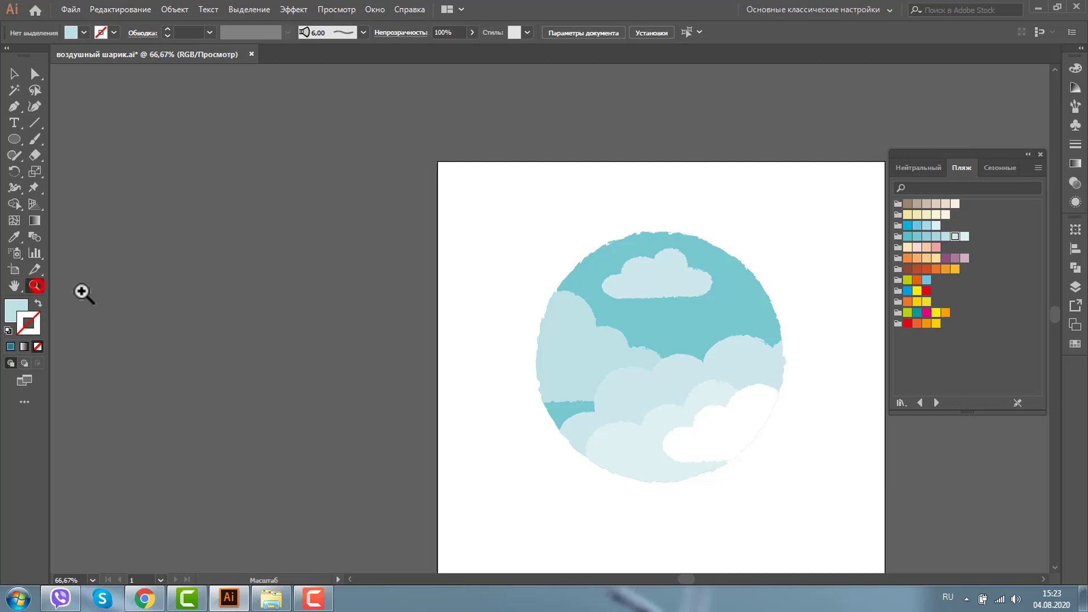
Step: Select all the sky circle pieces and move them off the artboard to the left
alt+click(661, 359)
key(ctrl+minus)
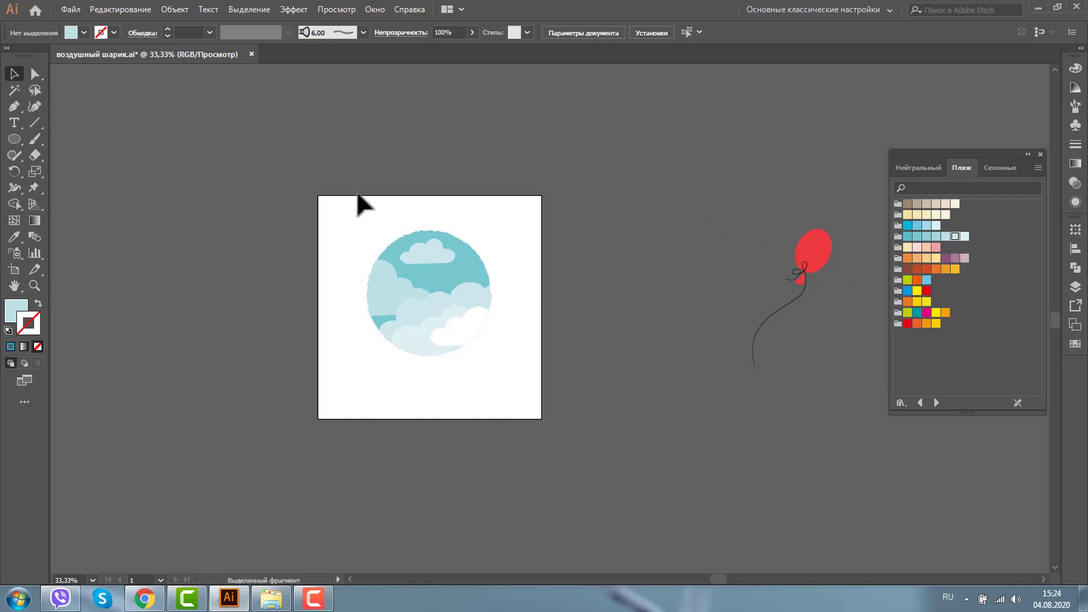
drag(364, 218, 519, 363)
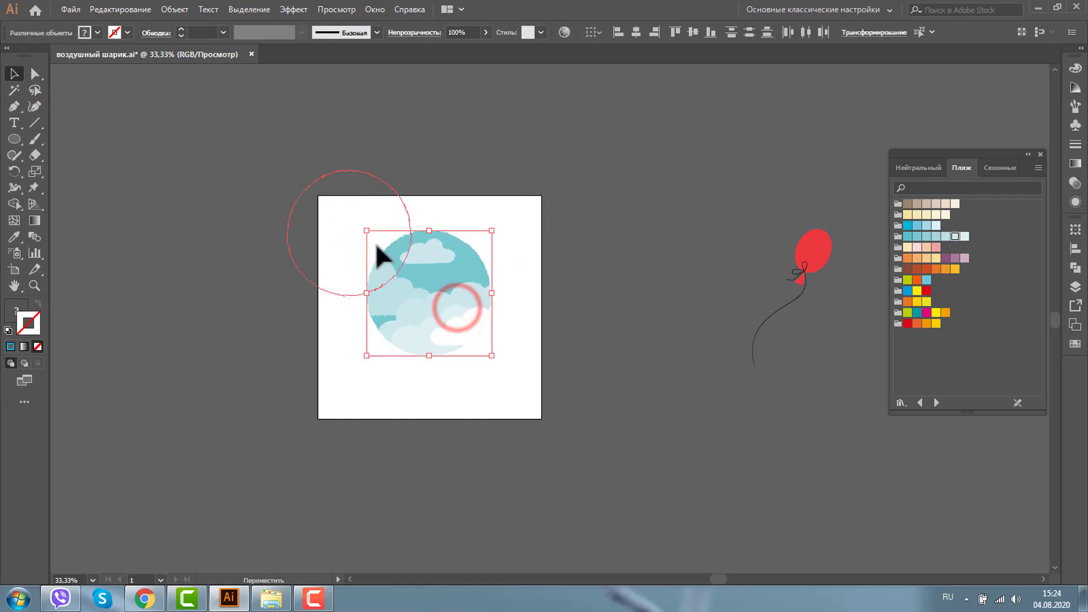
drag(255, 295, 255, 295)
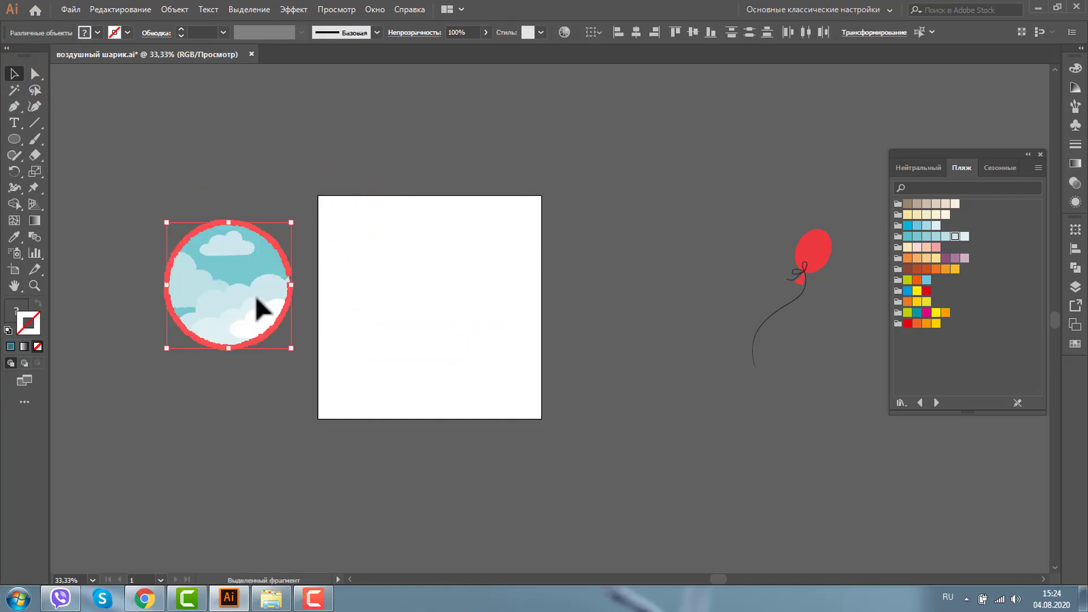
Step: Drag the red balloon onto the artboard and zoom in on it
drag(811, 259, 463, 278)
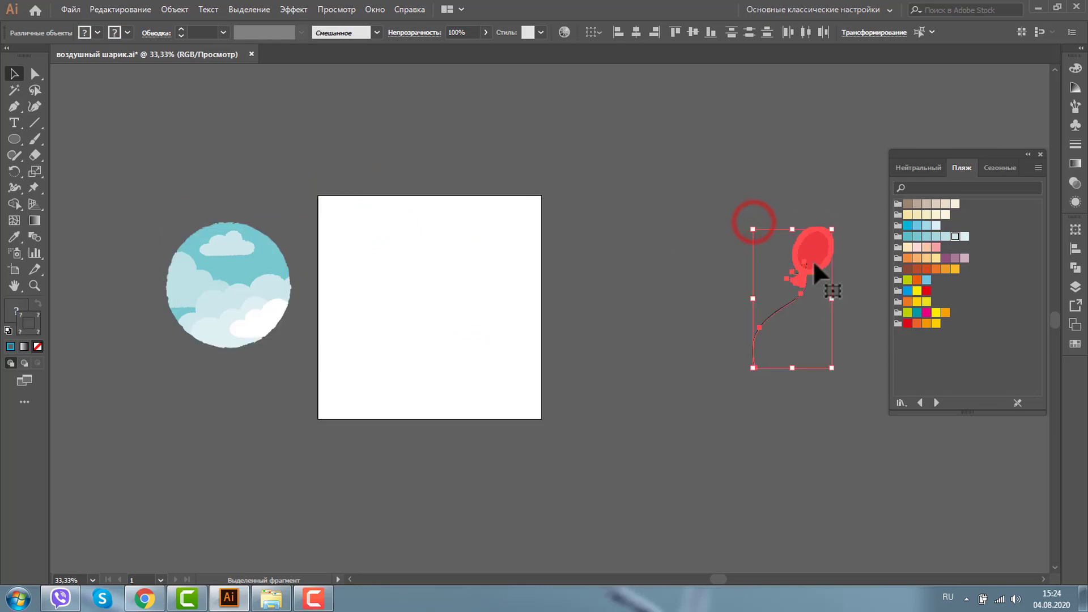
click(37, 281)
drag(381, 223, 562, 397)
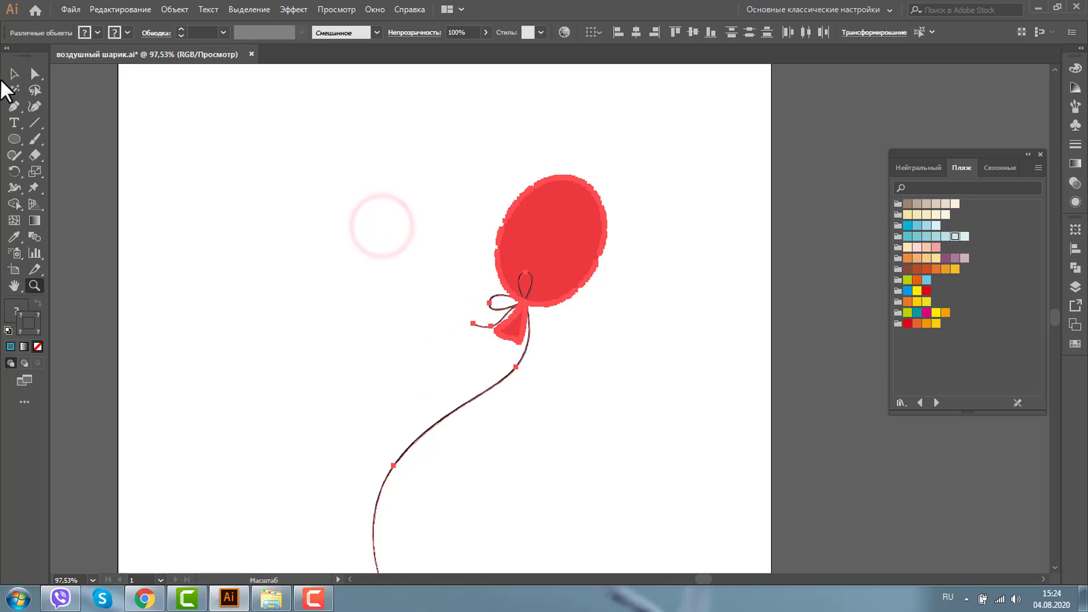
click(14, 74)
click(236, 191)
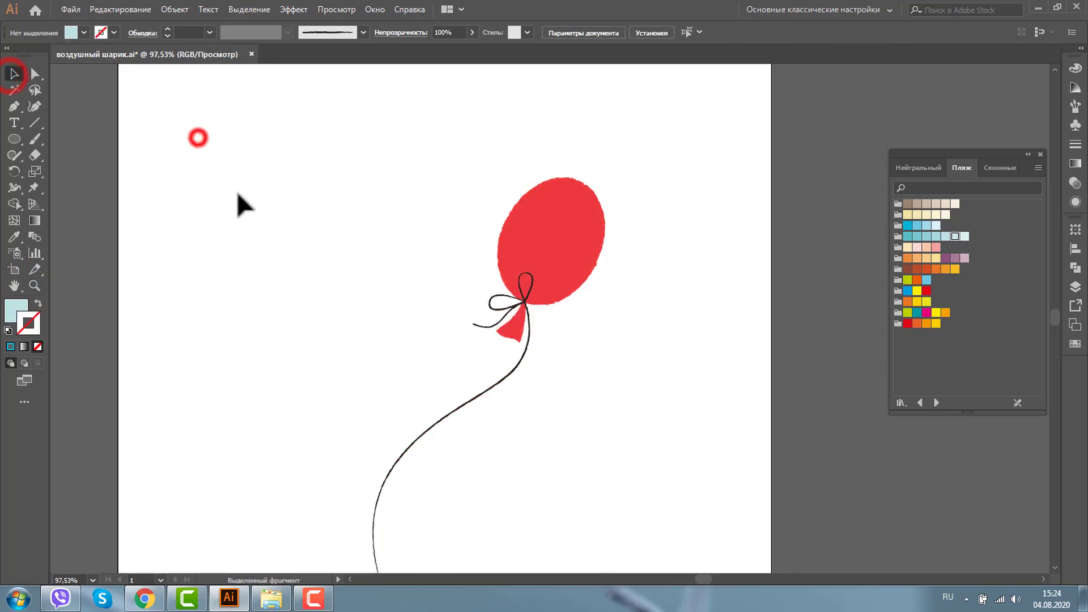
Step: Ungroup the balloon pieces and put the balloon body back onto its bow
click(573, 229)
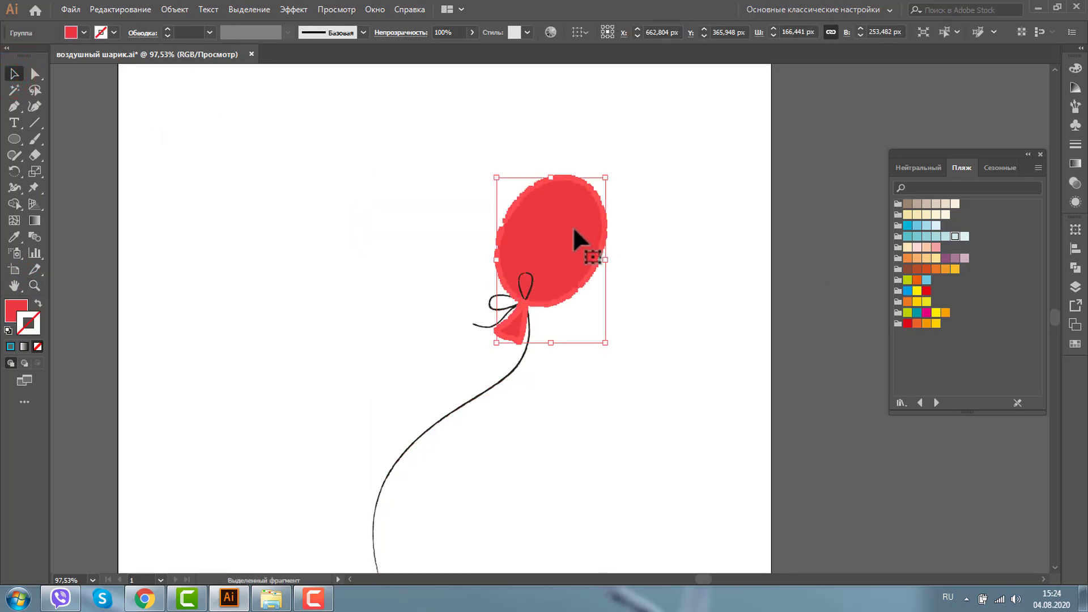
text(1662,804)
click(29, 282)
alt+click(558, 305)
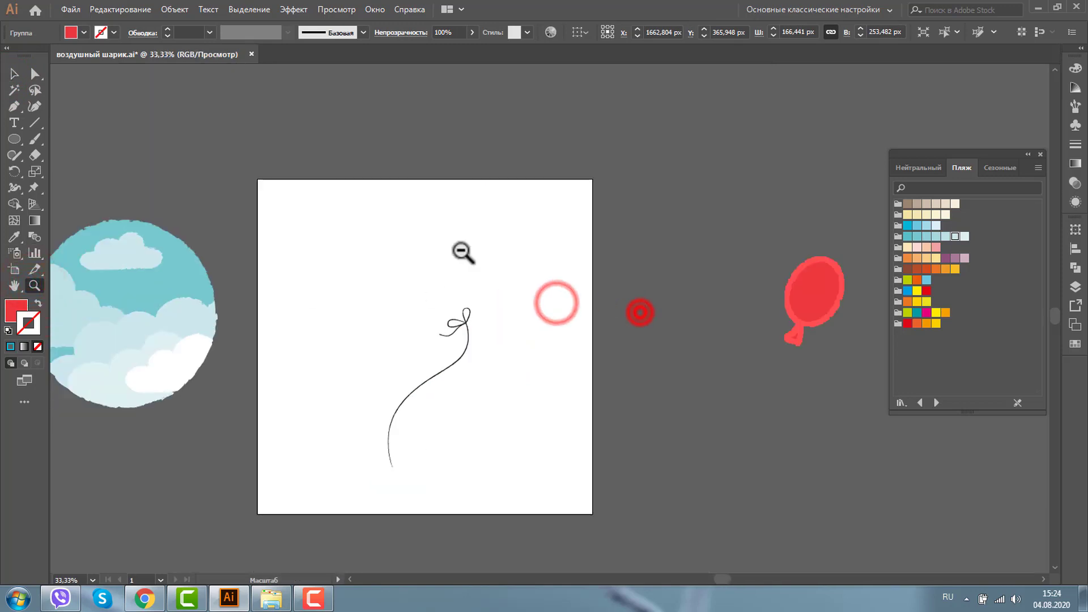
alt+click(639, 310)
click(11, 73)
right_click(668, 298)
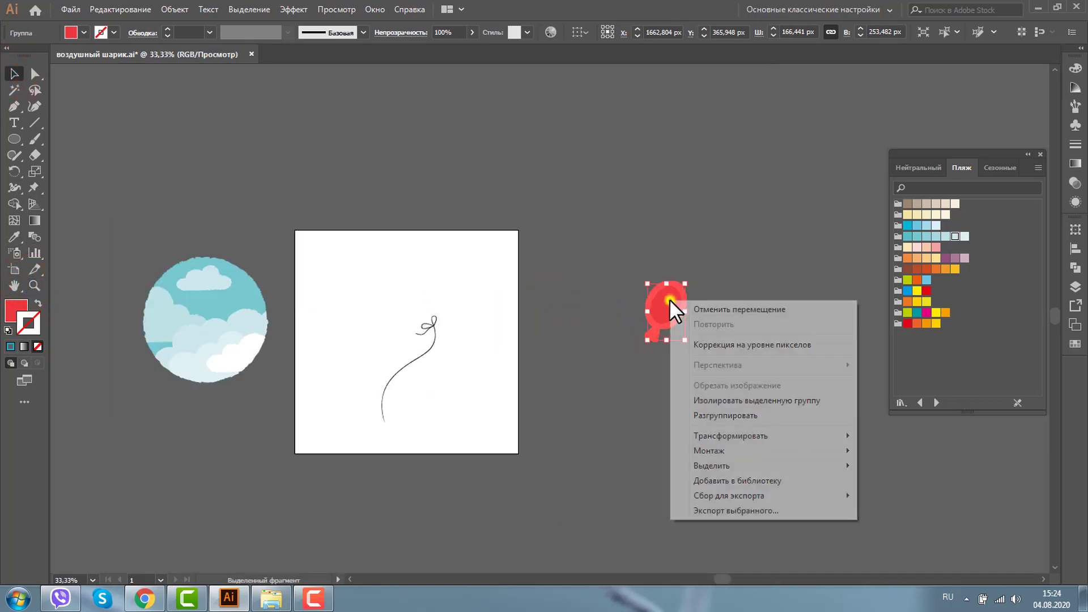
click(701, 415)
click(706, 214)
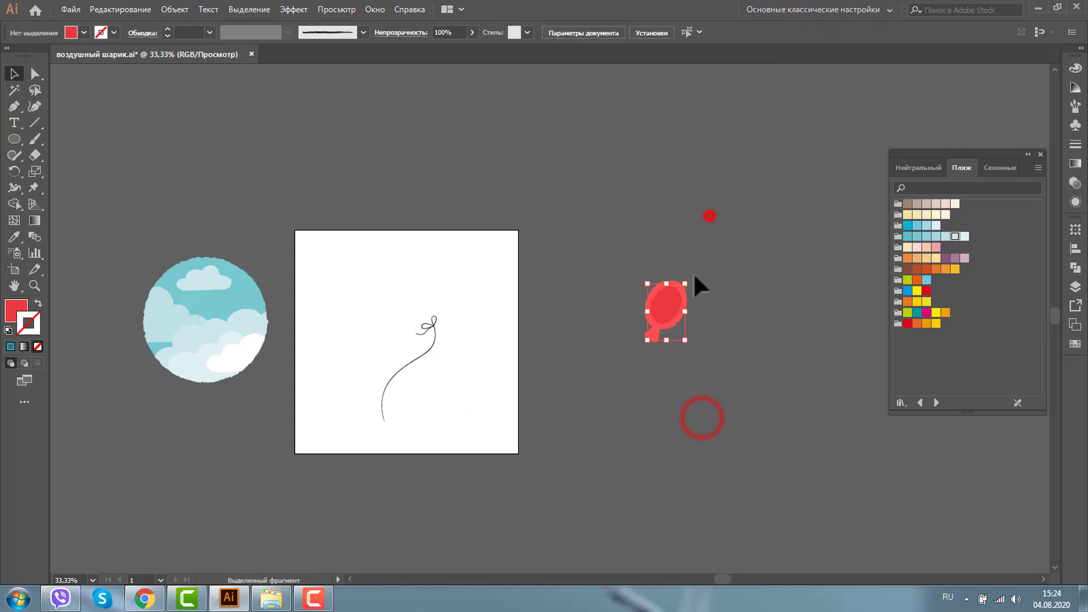
click(674, 300)
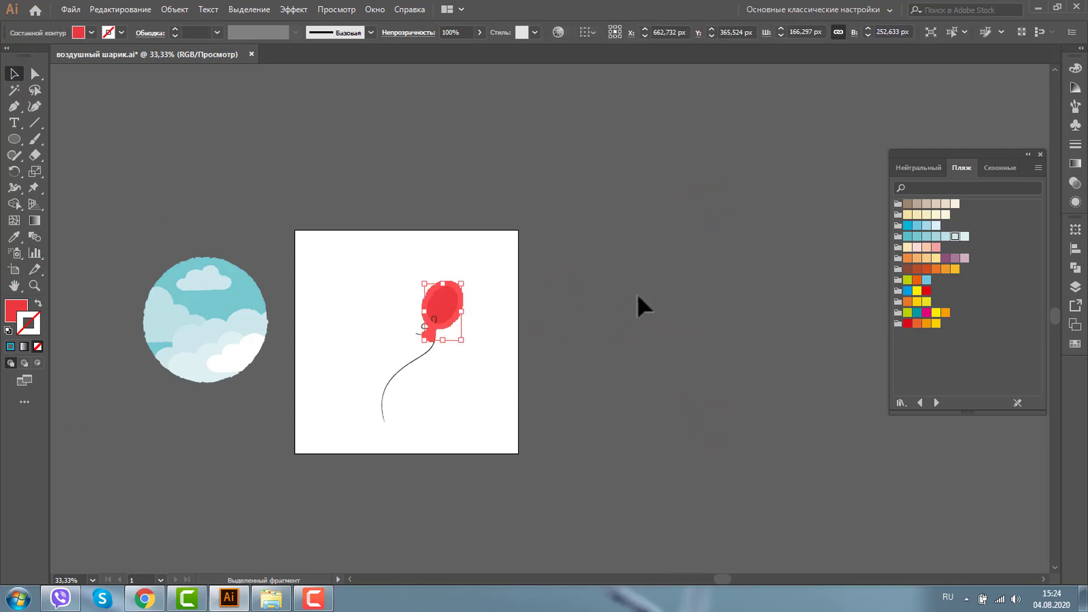
Step: Delete the leftover red fragments beside the artboard and zoom in on the balloon
click(619, 284)
drag(583, 209, 826, 447)
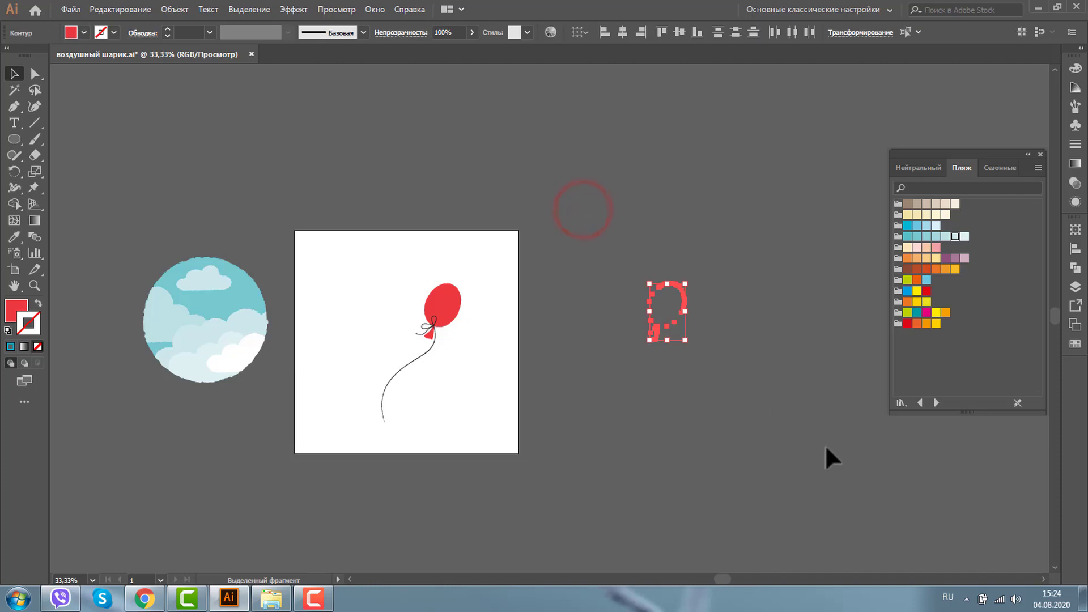
key(Delete)
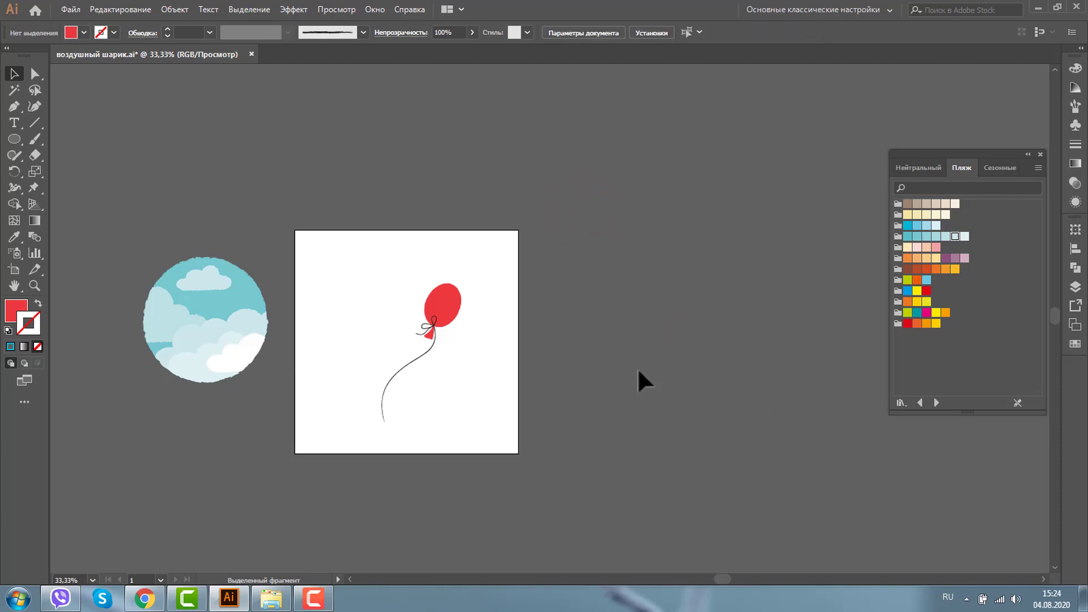
click(34, 285)
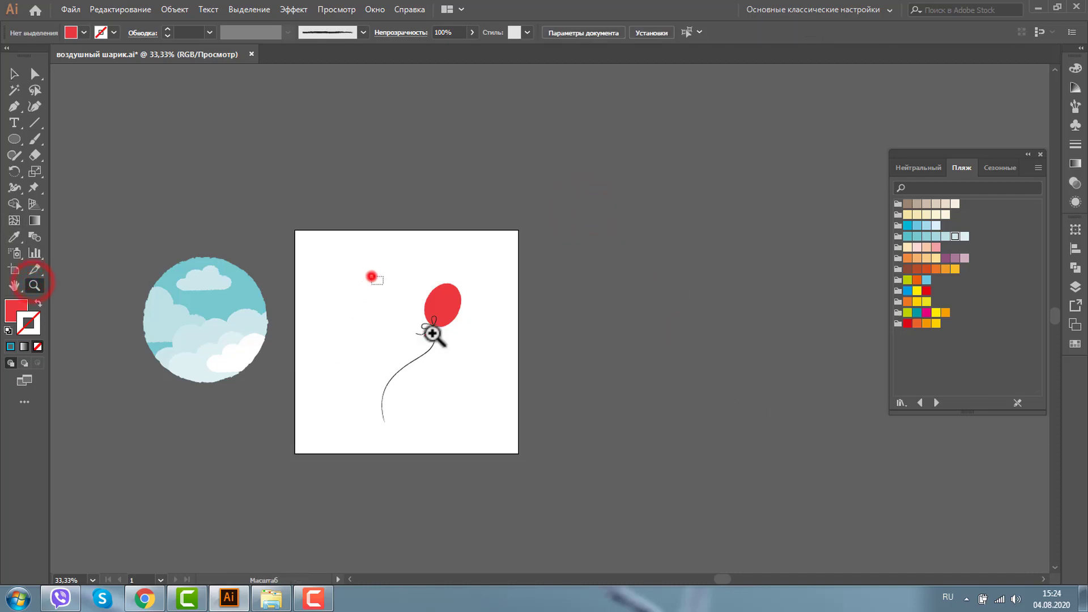
click(414, 327)
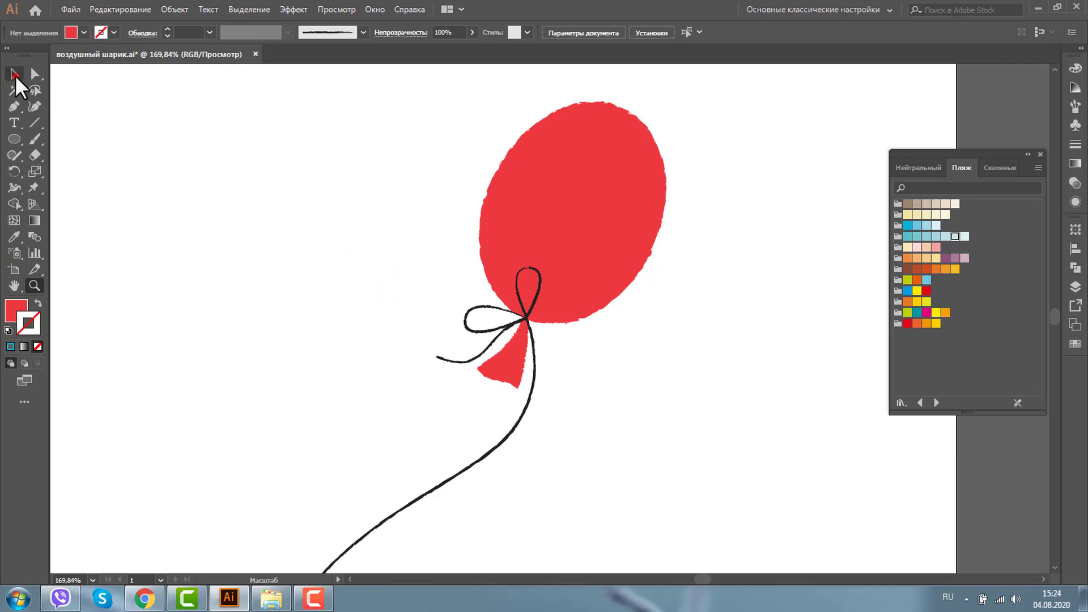
Step: Select the red balloon body and switch the drawing mode to Draw Inside
click(15, 76)
click(535, 190)
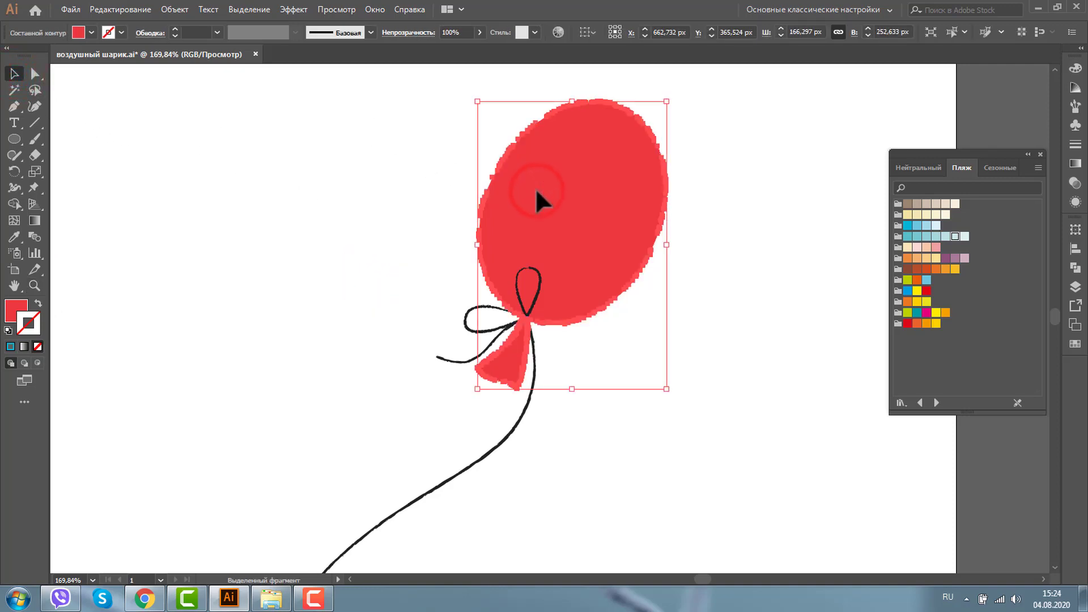
click(38, 359)
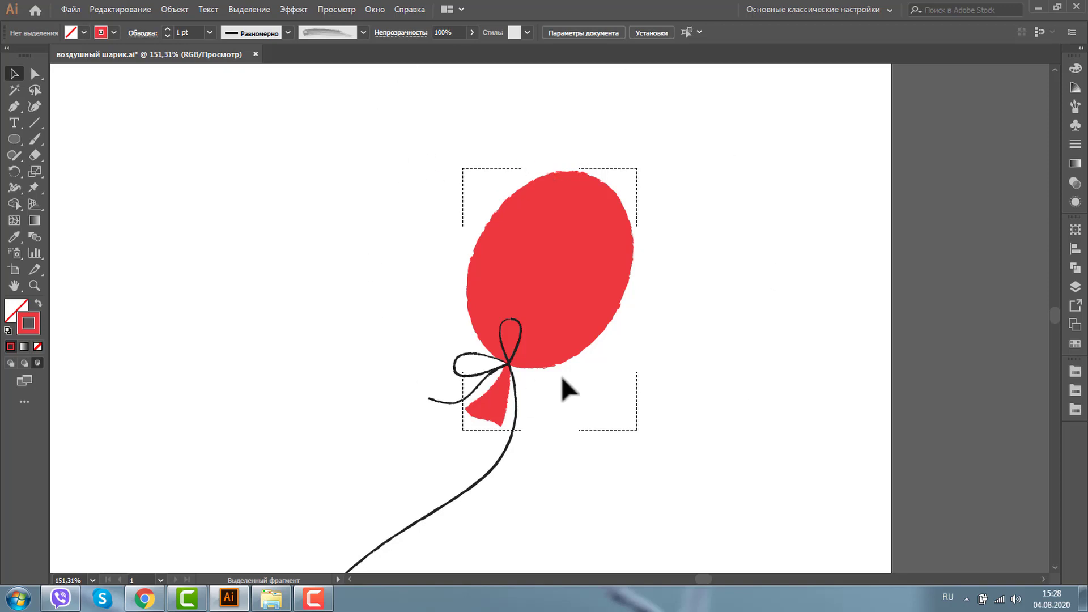
Step: Load the 6.00 brush from the Bristle Brush Library and use it with the Paintbrush
click(363, 31)
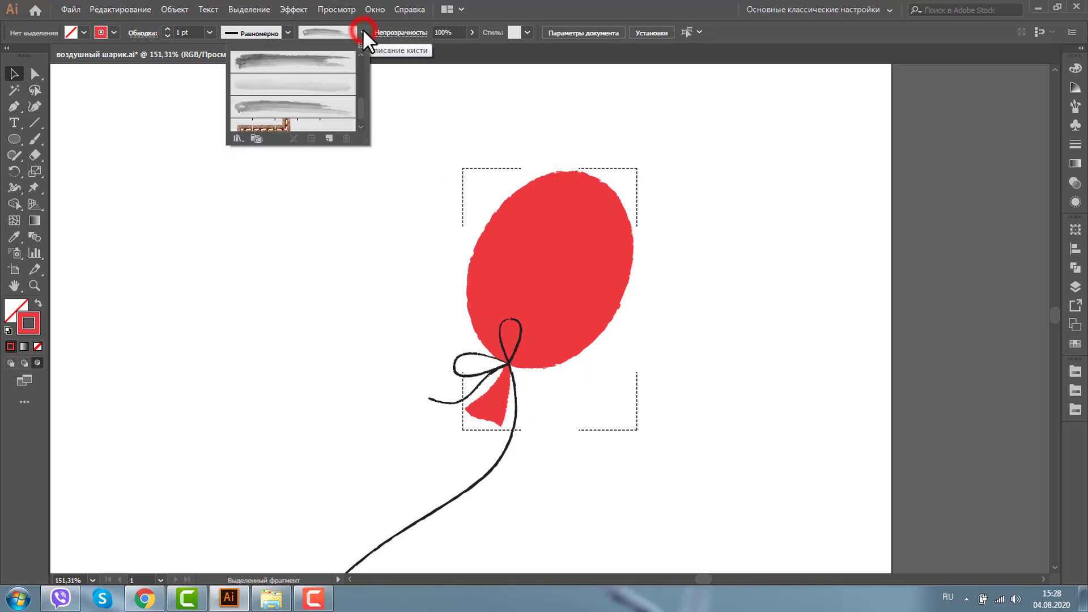
click(236, 138)
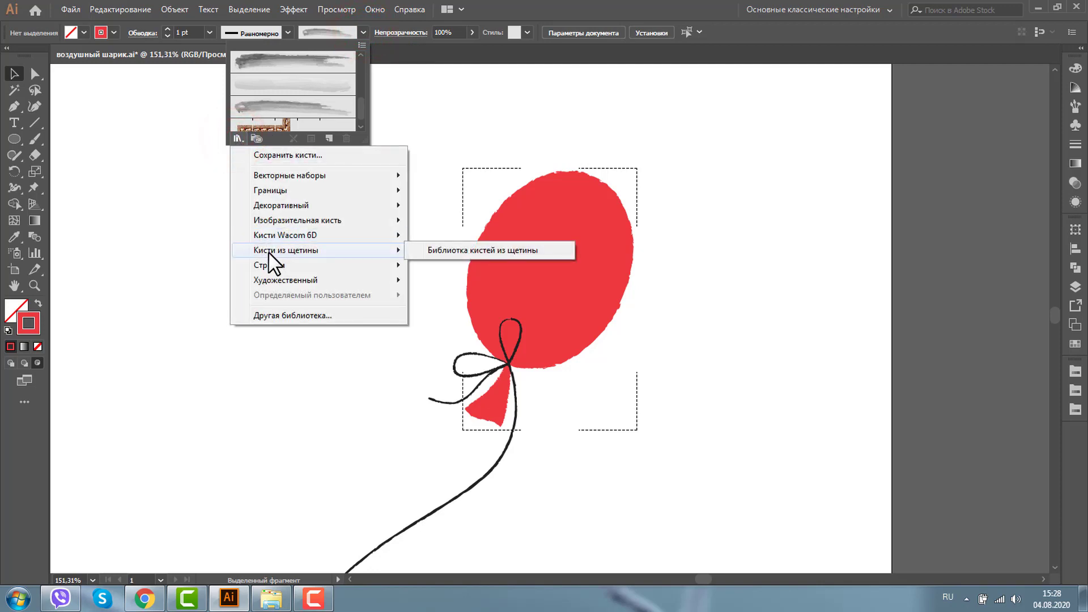
mouse_move(286, 250)
click(443, 254)
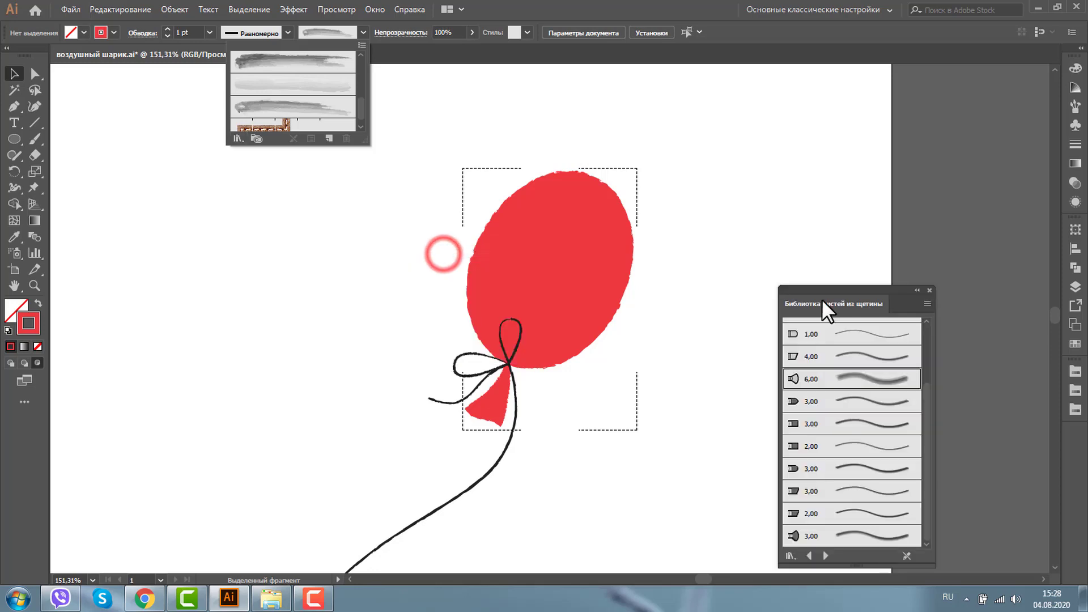
click(890, 380)
click(849, 376)
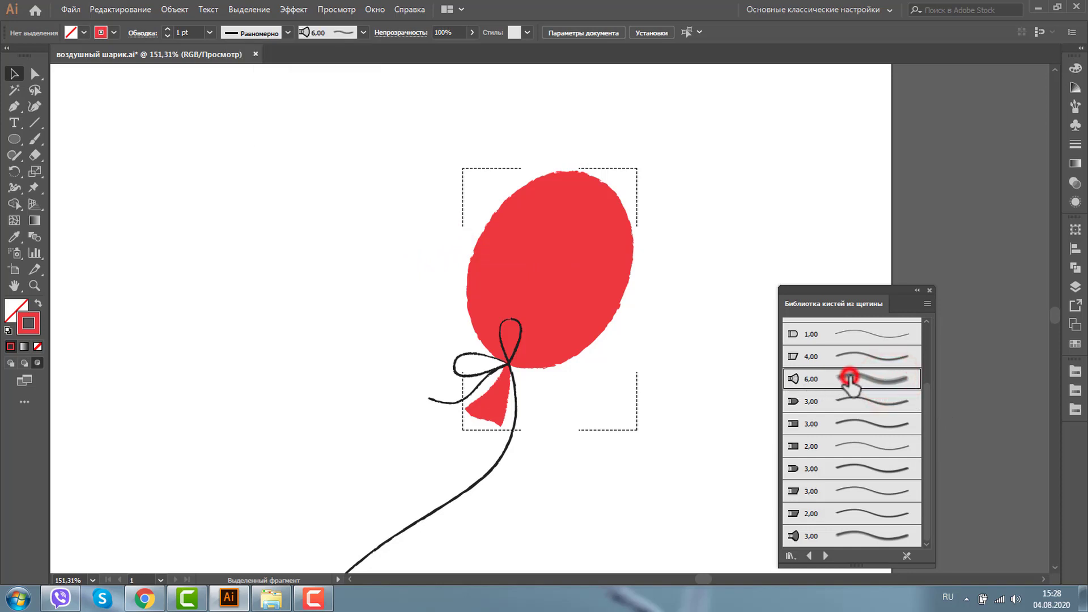
click(31, 139)
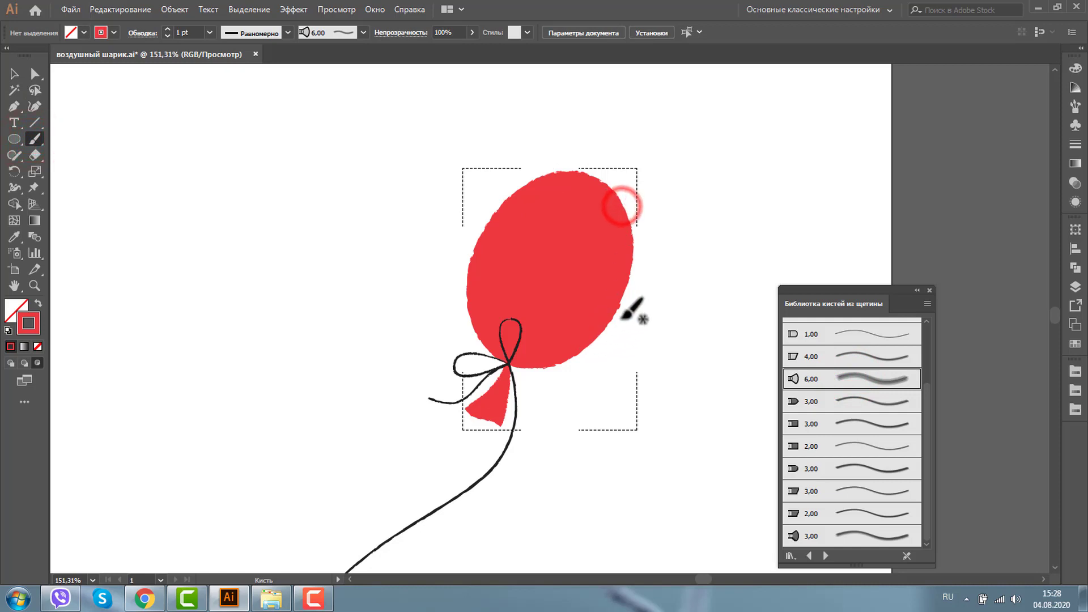
Step: Paint bristle shading strokes down the balloon's right side and along its bottom edge
click(615, 215)
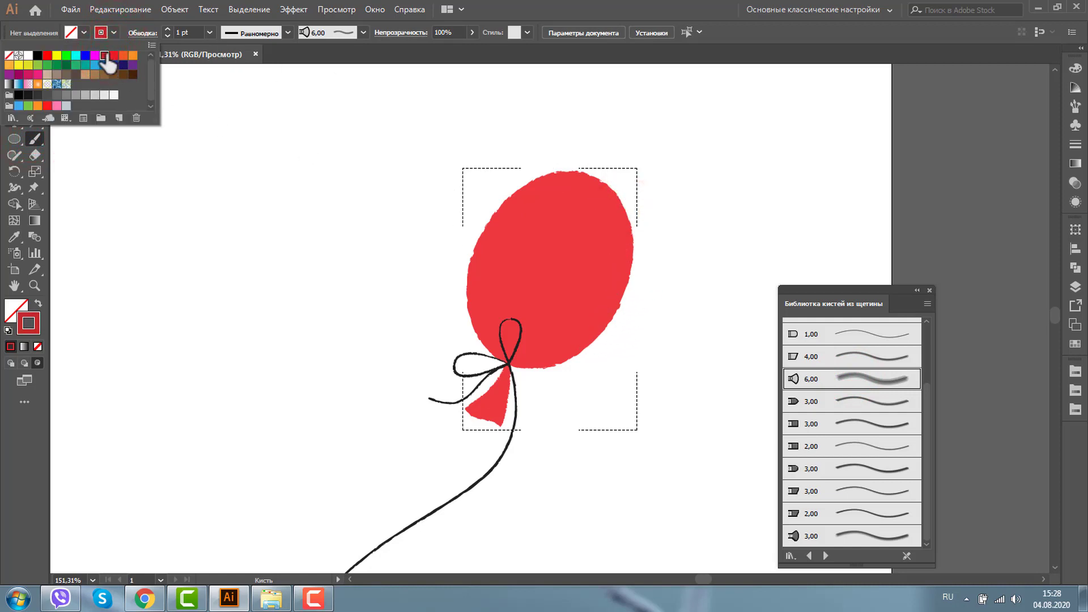
click(631, 242)
drag(612, 272, 573, 343)
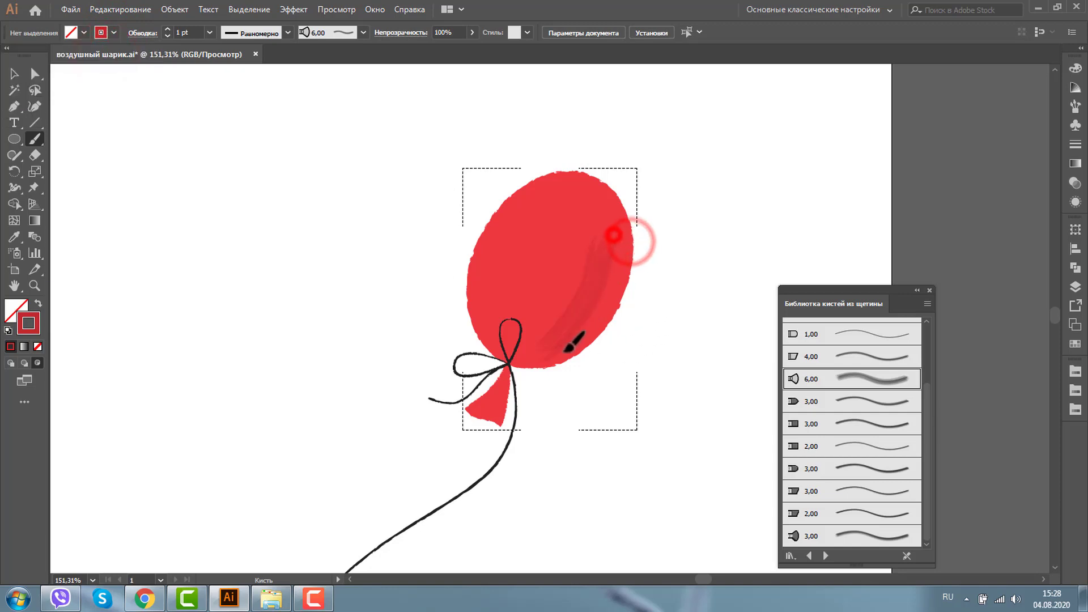
drag(621, 201, 581, 338)
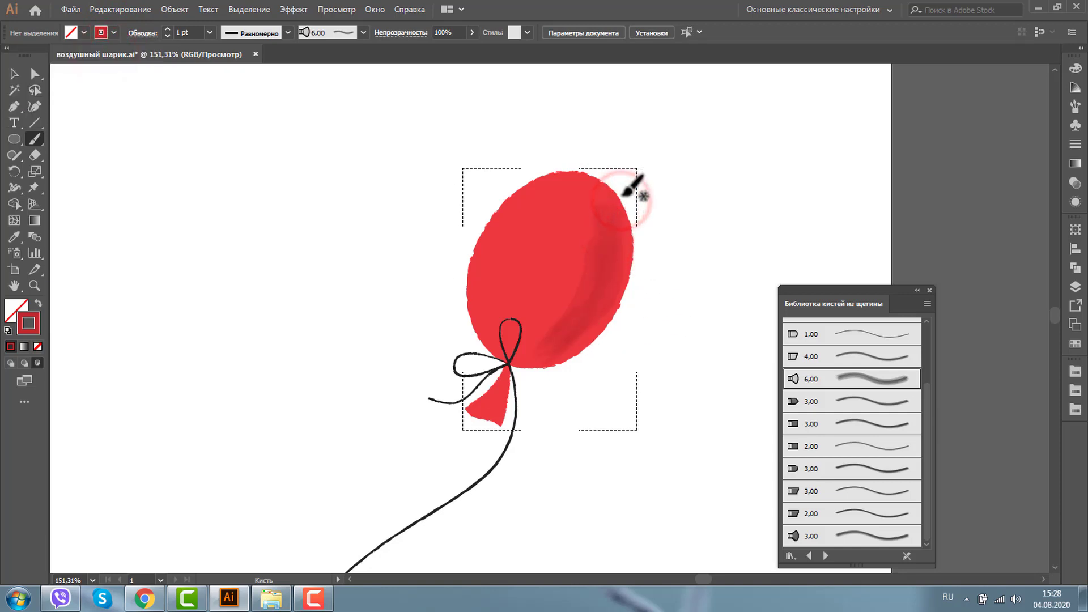
drag(468, 288, 572, 355)
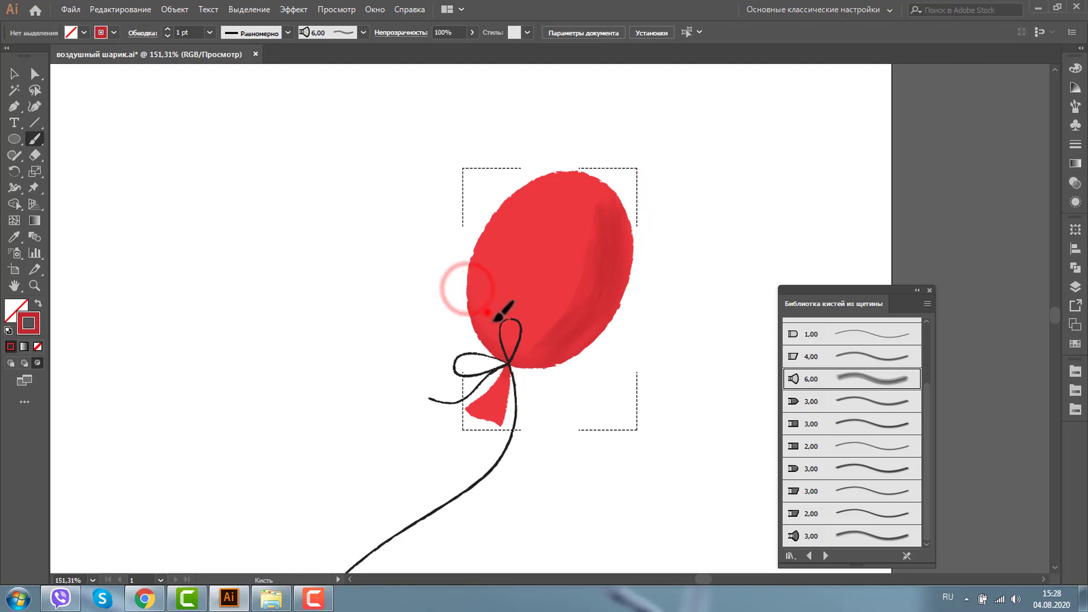
drag(486, 311, 589, 363)
drag(462, 328, 584, 309)
drag(526, 338, 632, 269)
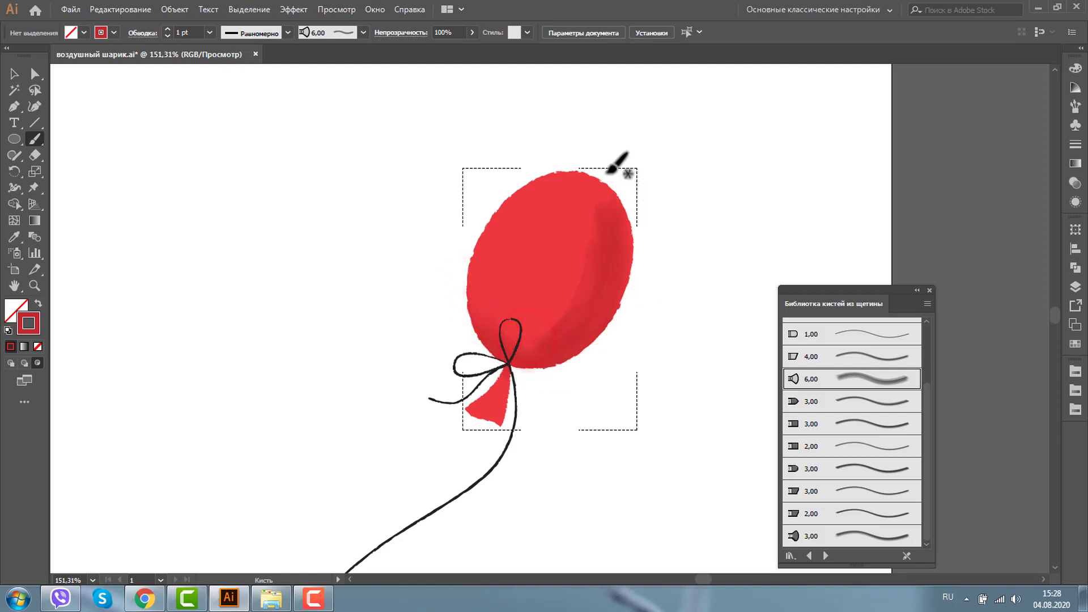
Step: Add shading along the balloon's top and top-right, plus faint strokes on its left edge
mouse_move(566, 165)
mouse_down()
mouse_move(636, 182)
mouse_move(639, 286)
mouse_up()
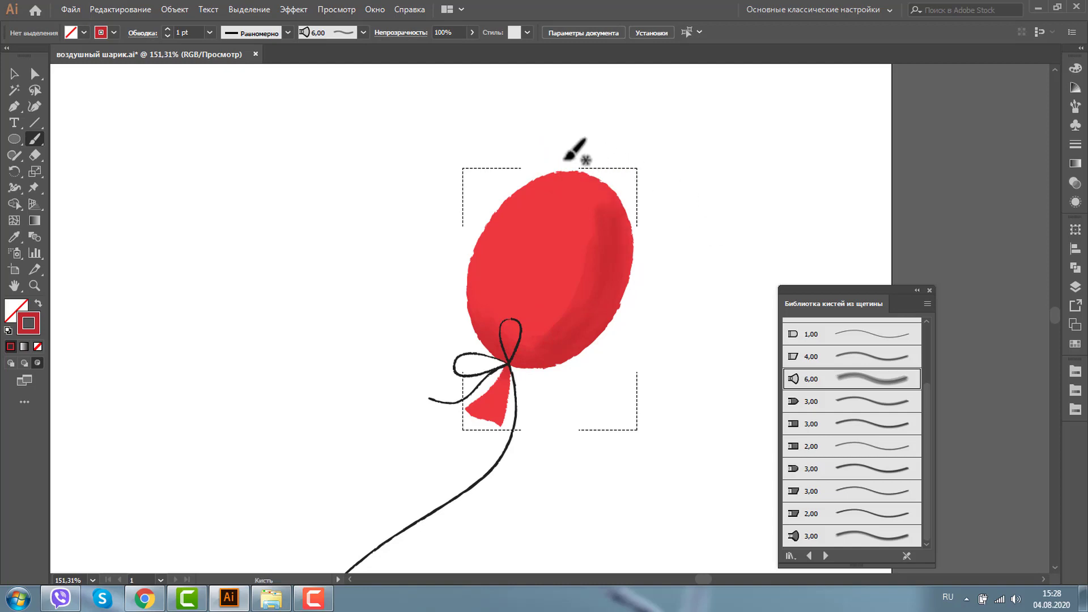
drag(560, 161, 653, 221)
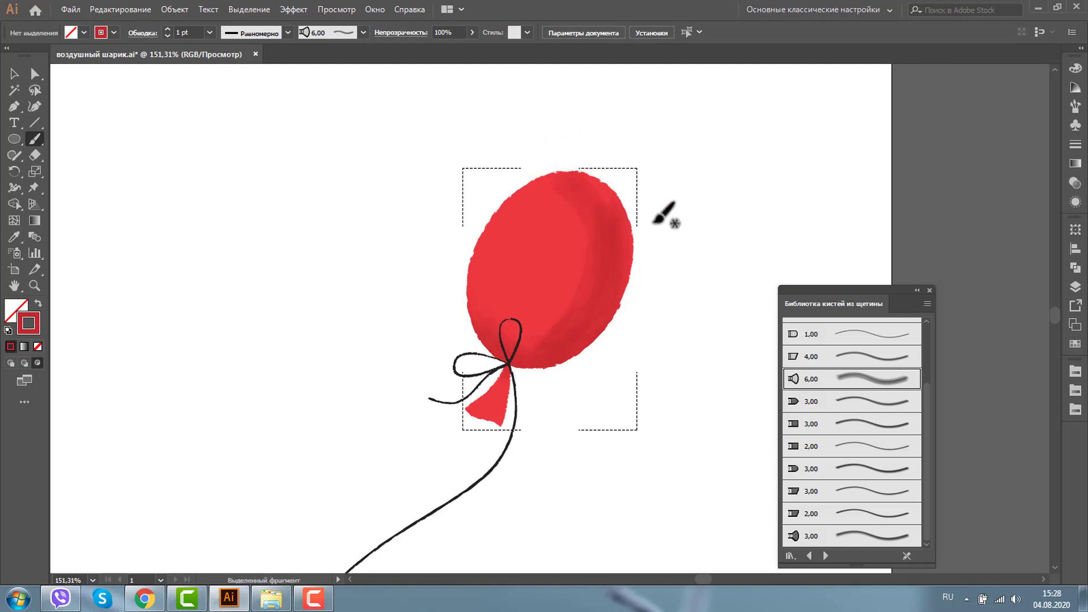
drag(595, 176, 622, 199)
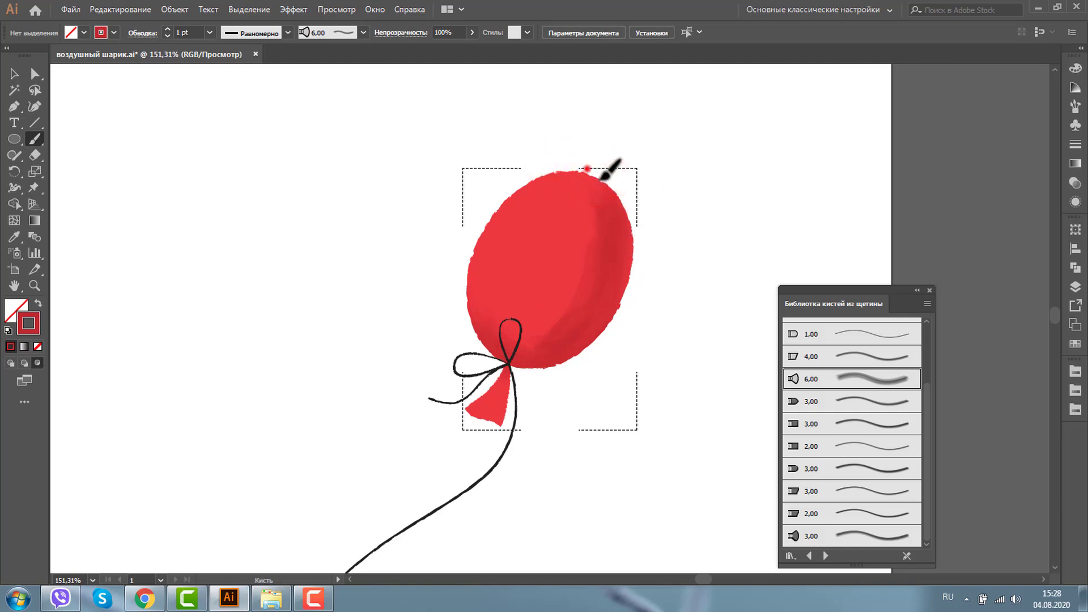
drag(586, 167, 607, 176)
drag(457, 278, 563, 329)
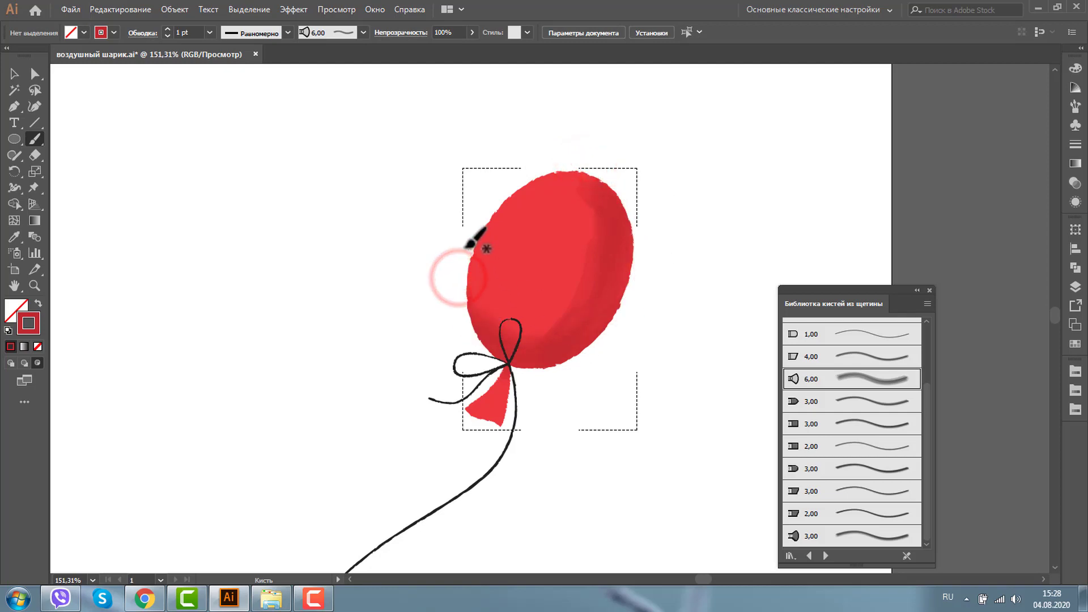
mouse_move(460, 253)
mouse_down()
mouse_move(595, 296)
mouse_move(436, 355)
mouse_up()
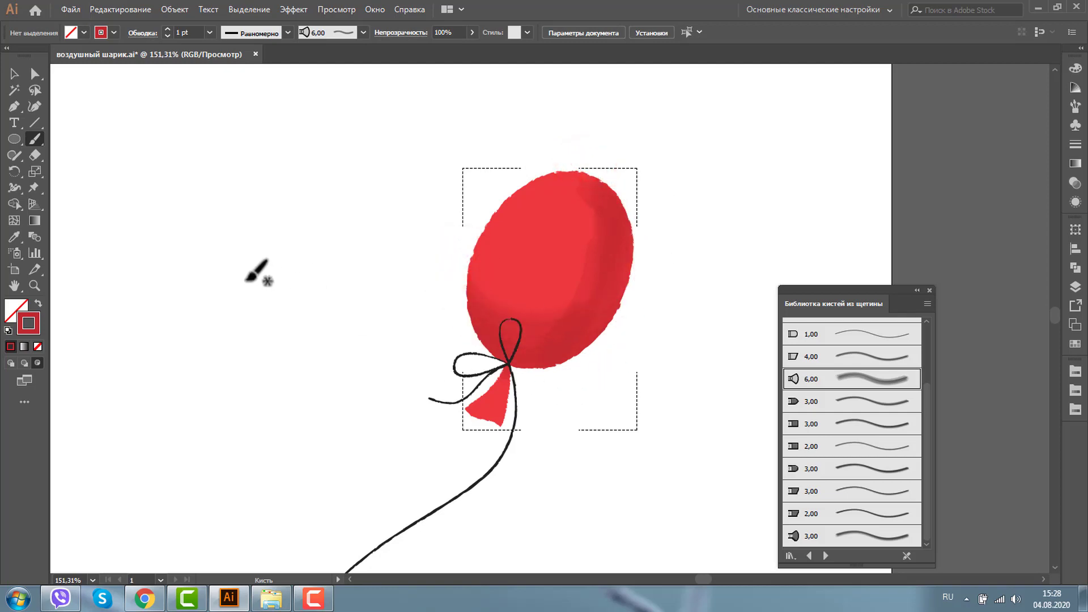
Step: Darken the brush colour to red #BF3640 by lowering saturation to 72% in the Color Picker
click(115, 33)
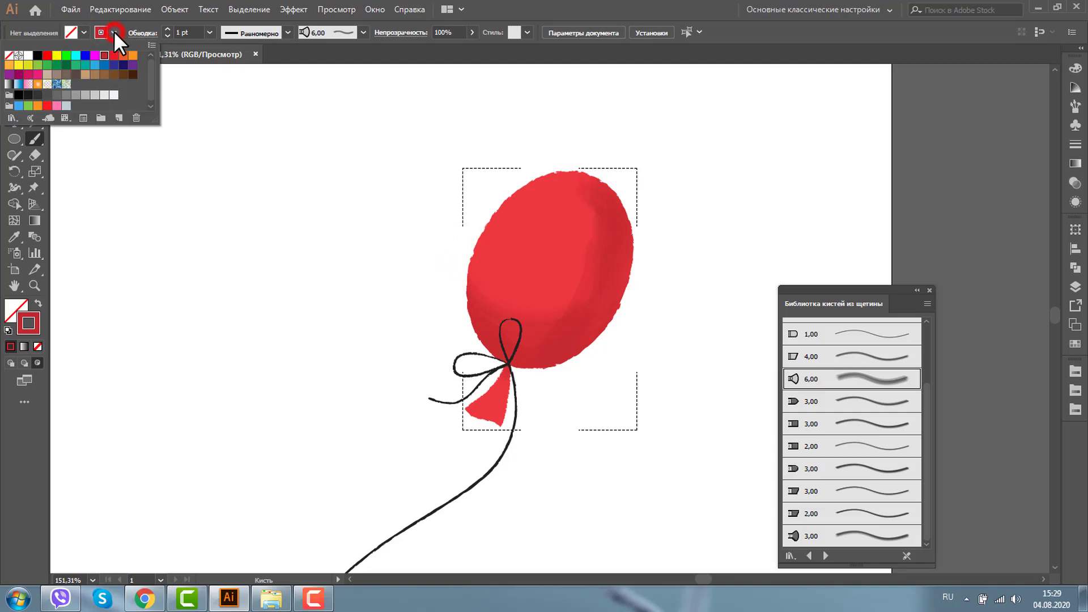
double_click(35, 315)
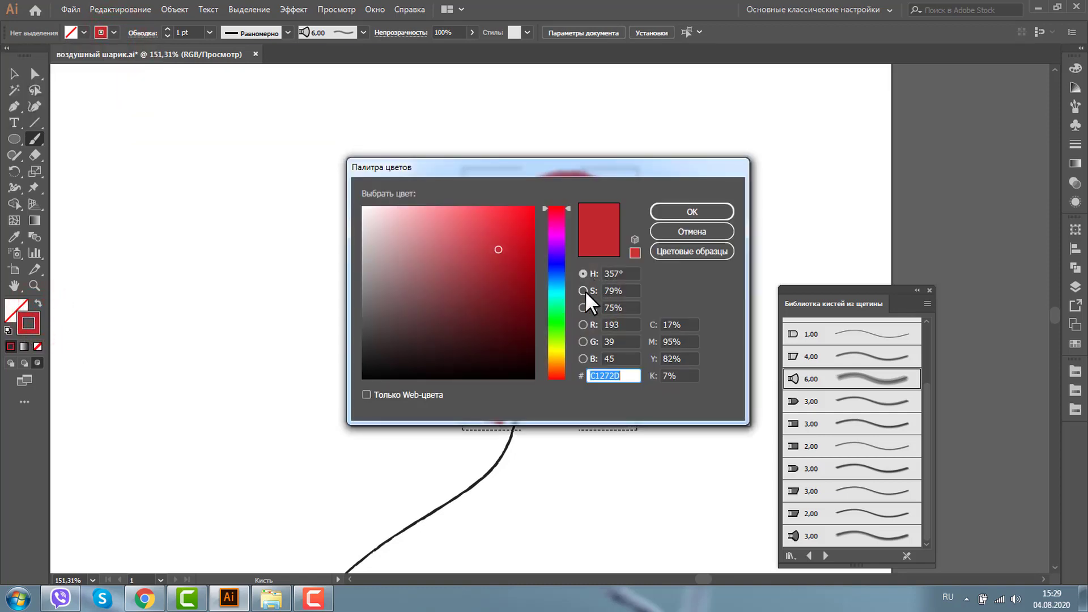
click(582, 291)
drag(569, 239, 567, 249)
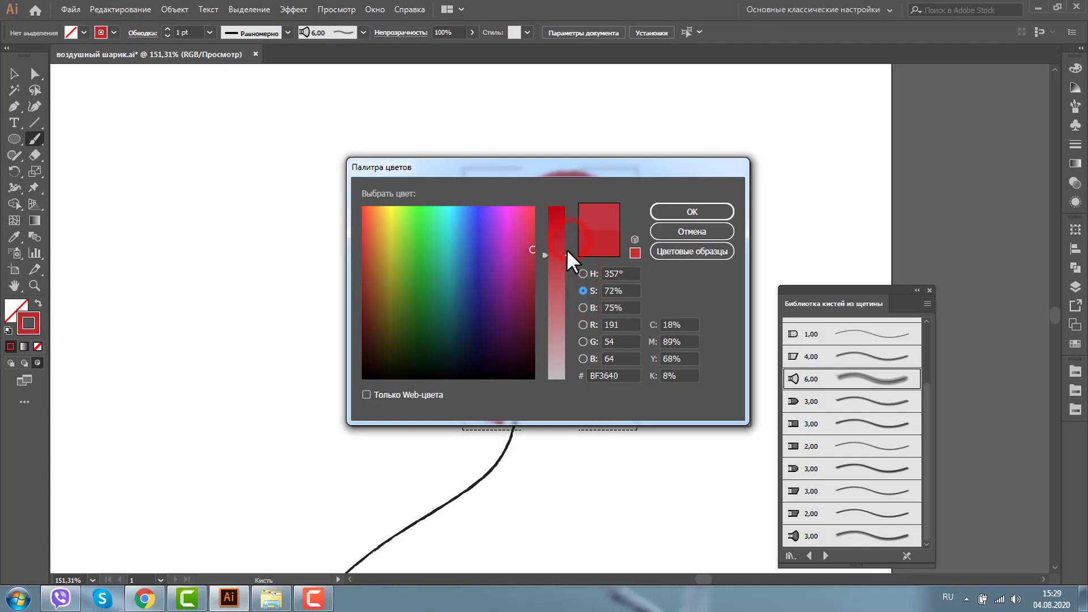
click(688, 212)
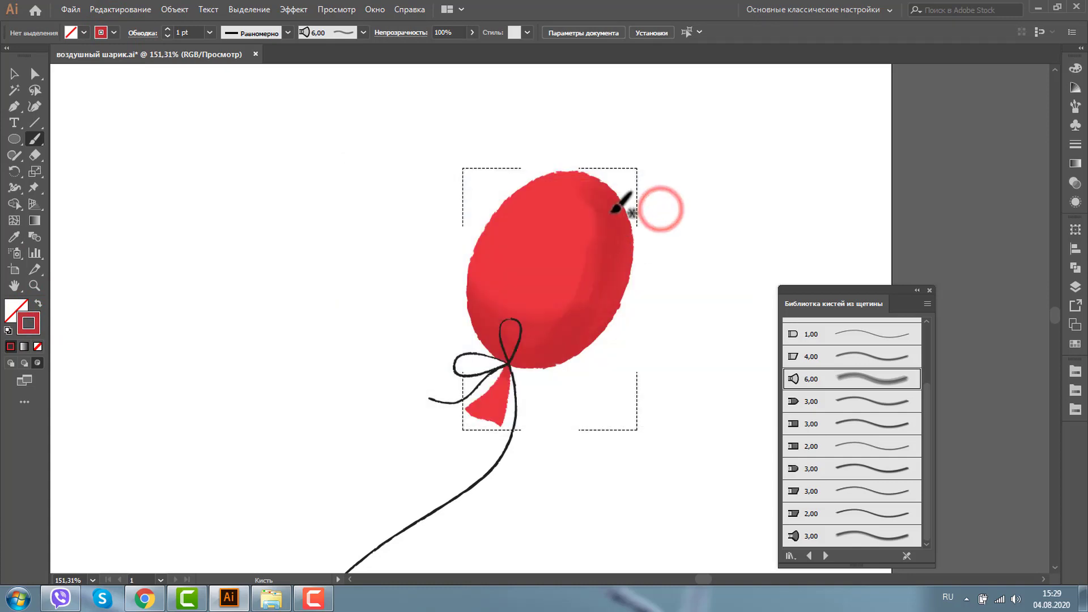
Step: Paint deeper dark-red shading strokes down the balloon's right side
drag(606, 210, 612, 311)
mouse_move(590, 188)
mouse_down()
mouse_move(627, 272)
mouse_move(579, 354)
mouse_up()
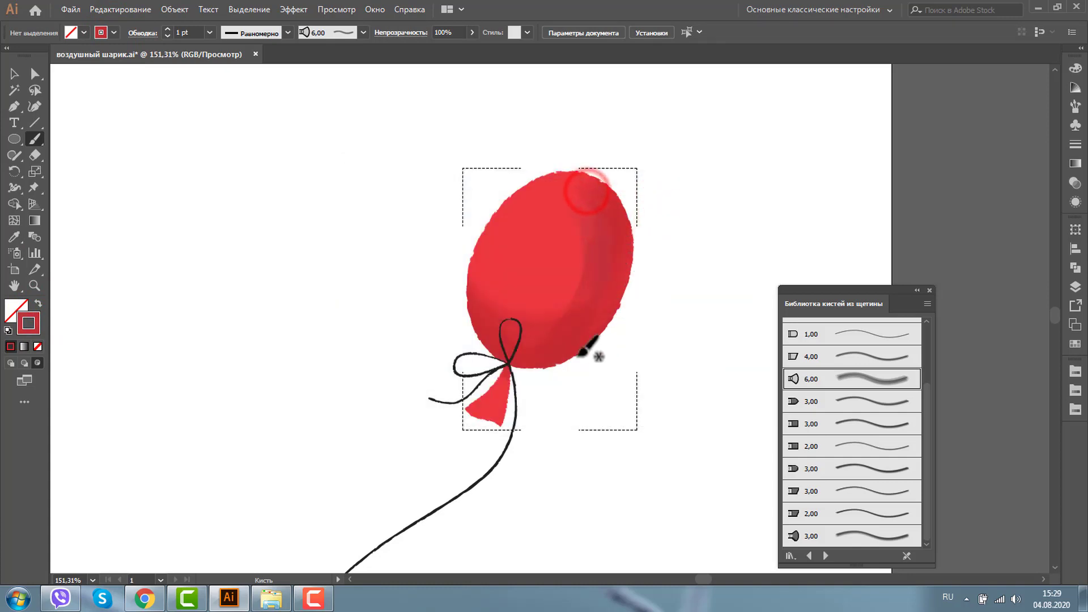
key(v)
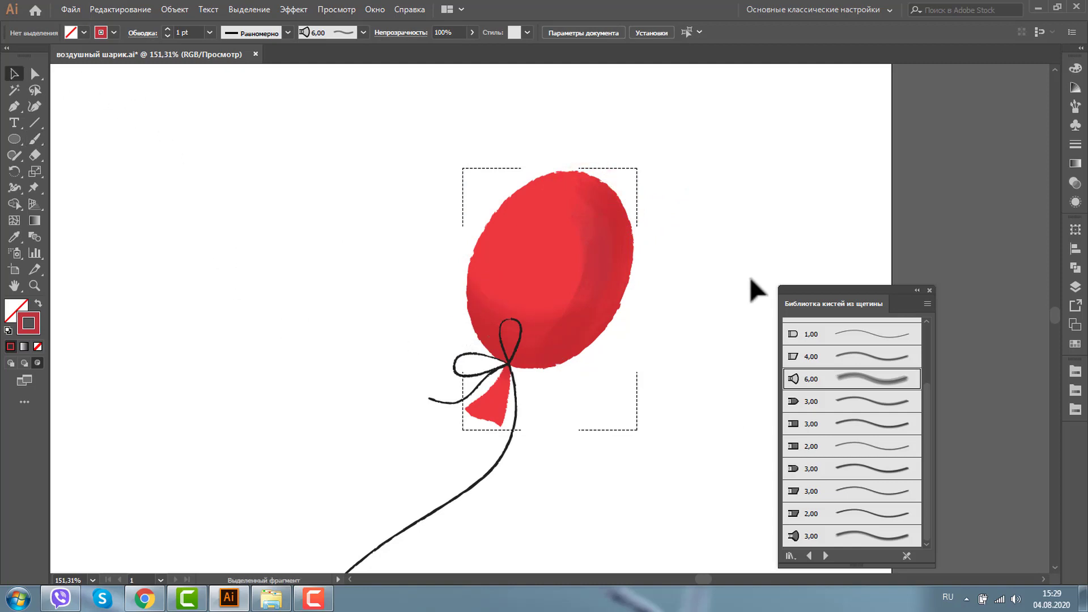
click(113, 32)
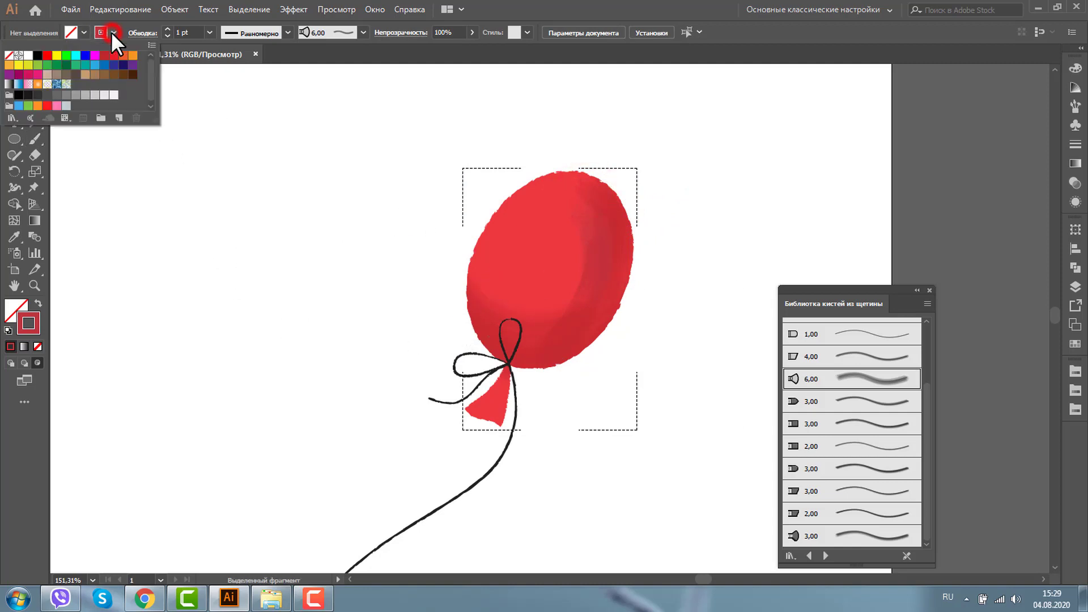
Step: Brush white highlight strokes along the balloon's upper-left edge, then select the highlight inside the group
click(29, 56)
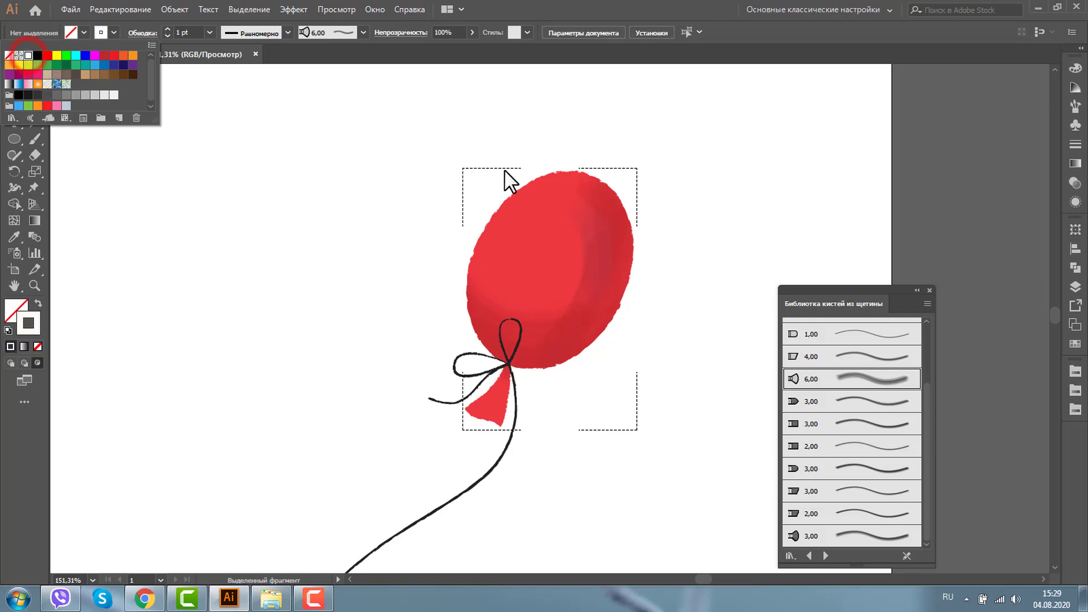
click(327, 117)
click(34, 139)
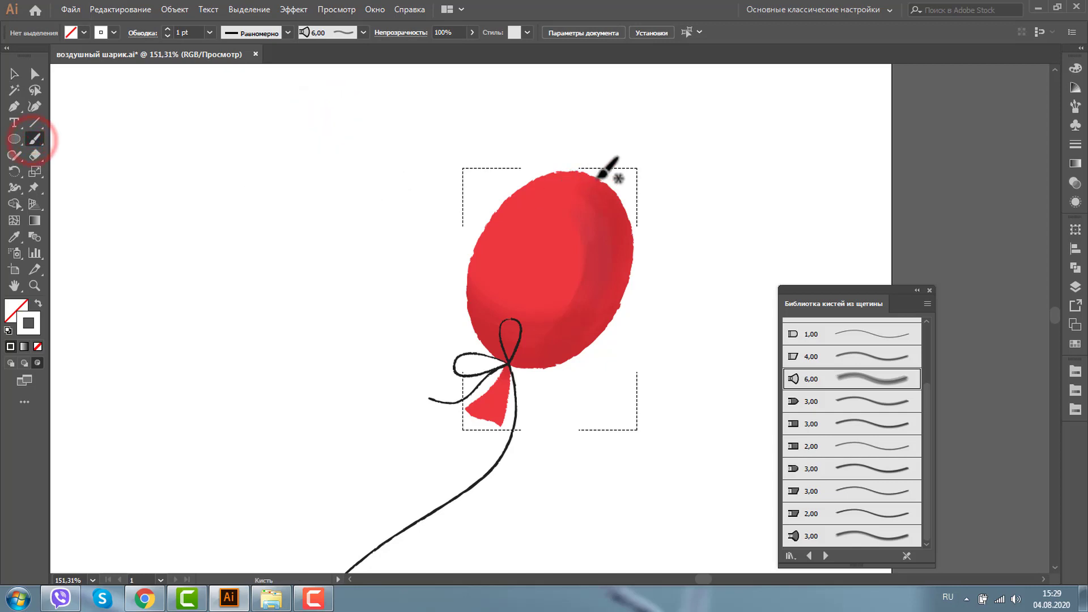
mouse_move(597, 177)
mouse_down()
mouse_move(497, 232)
mouse_move(530, 266)
mouse_up()
mouse_move(596, 173)
mouse_down()
mouse_move(502, 227)
mouse_move(486, 304)
mouse_up()
key(v)
double_click(536, 213)
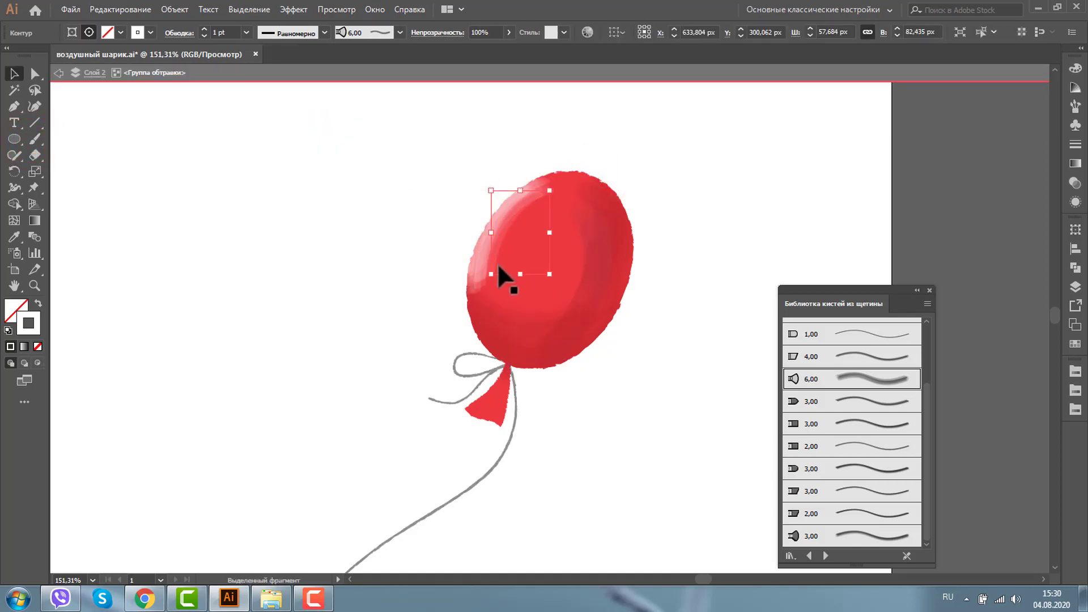
Step: Set the white highlight's opacity to 50% in Transparency
click(1074, 183)
click(1021, 82)
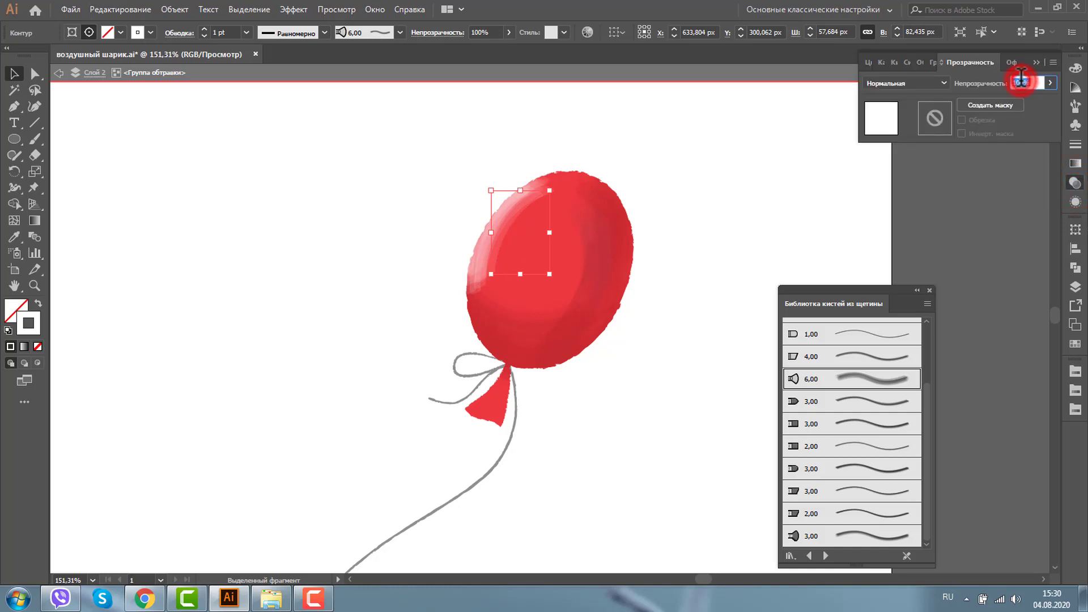
text(50)
key(Return)
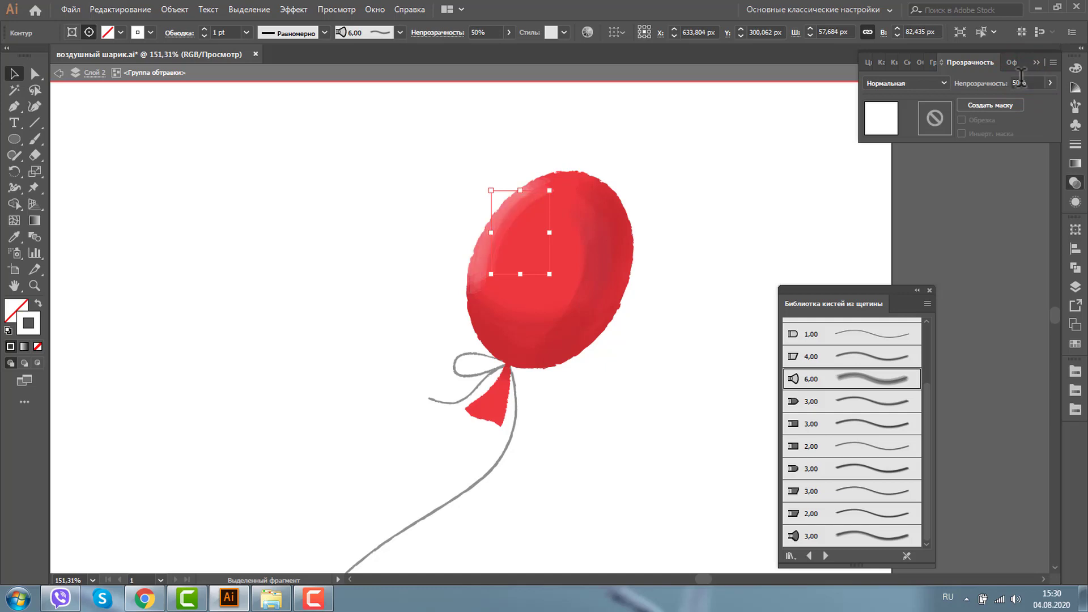
click(386, 241)
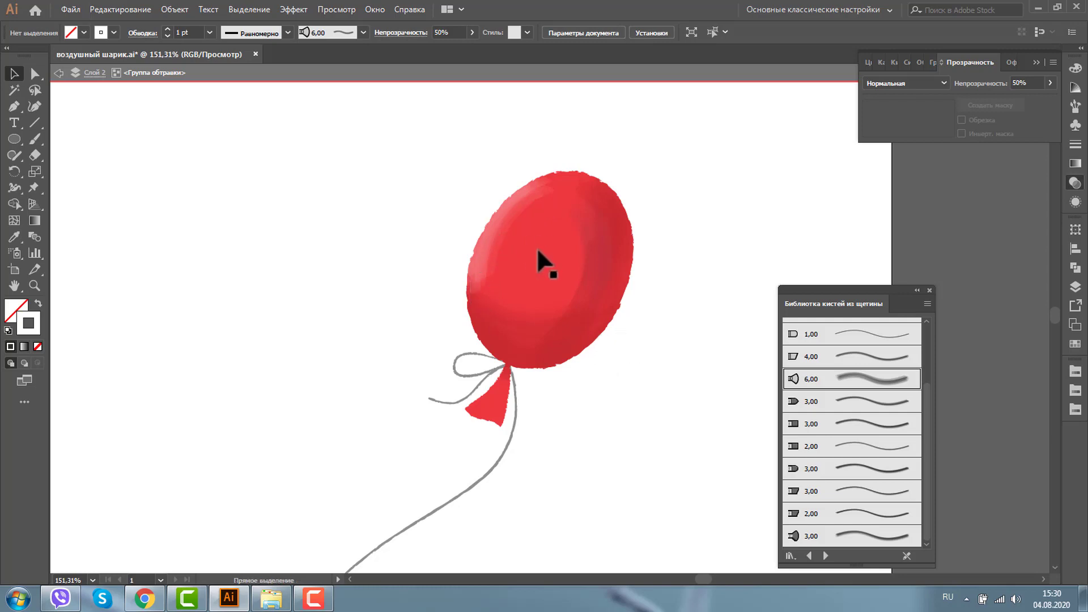
Step: In Outline view, select the shading strokes without the balloon outline and set them to 50% opacity
key(ctrl+y)
drag(679, 220, 538, 375)
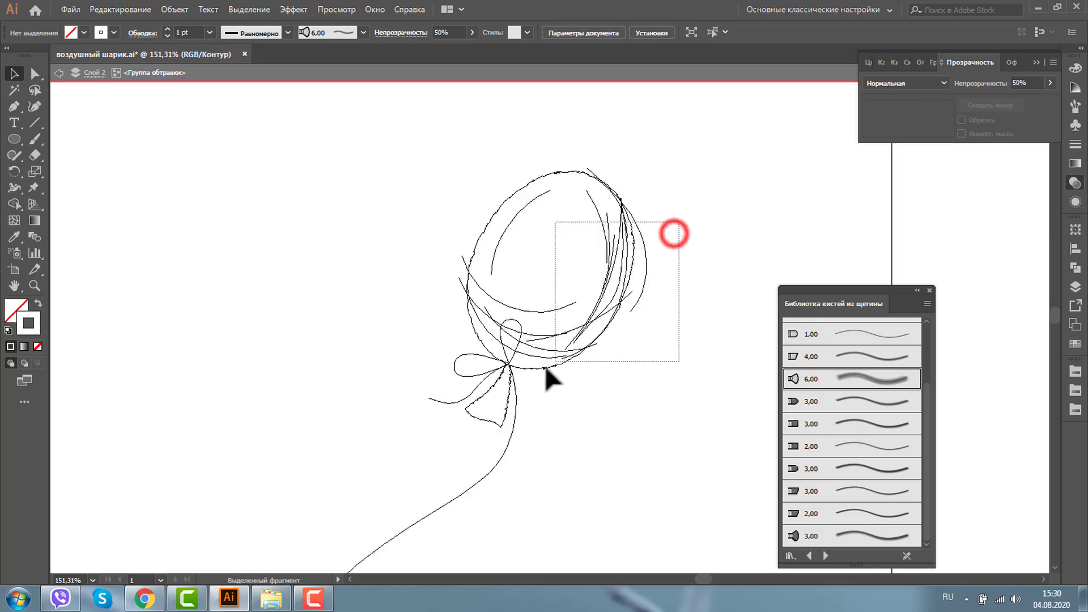
shift+click(567, 172)
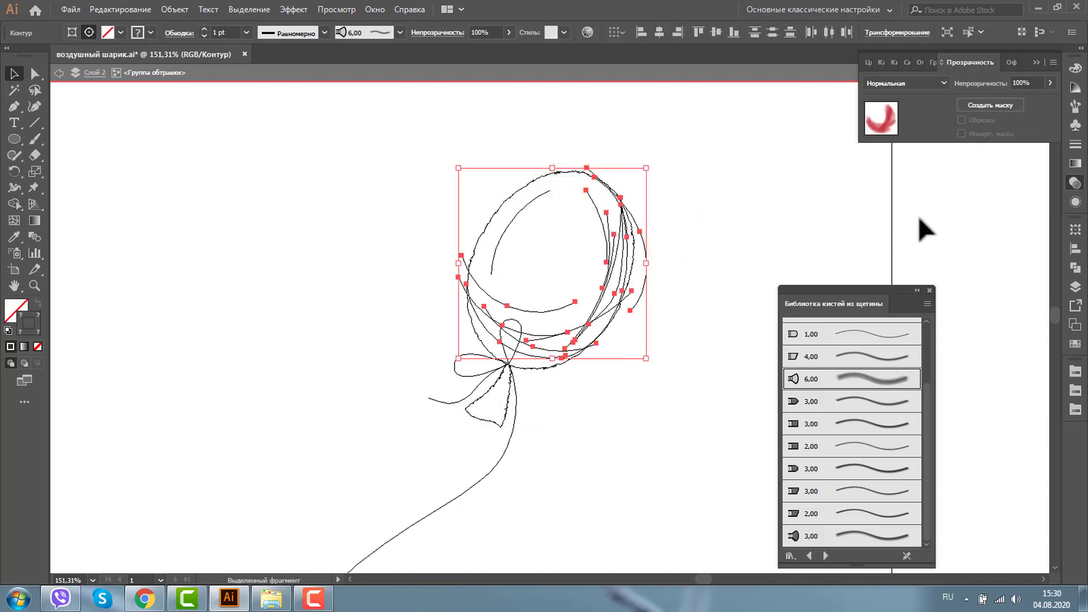
click(1019, 82)
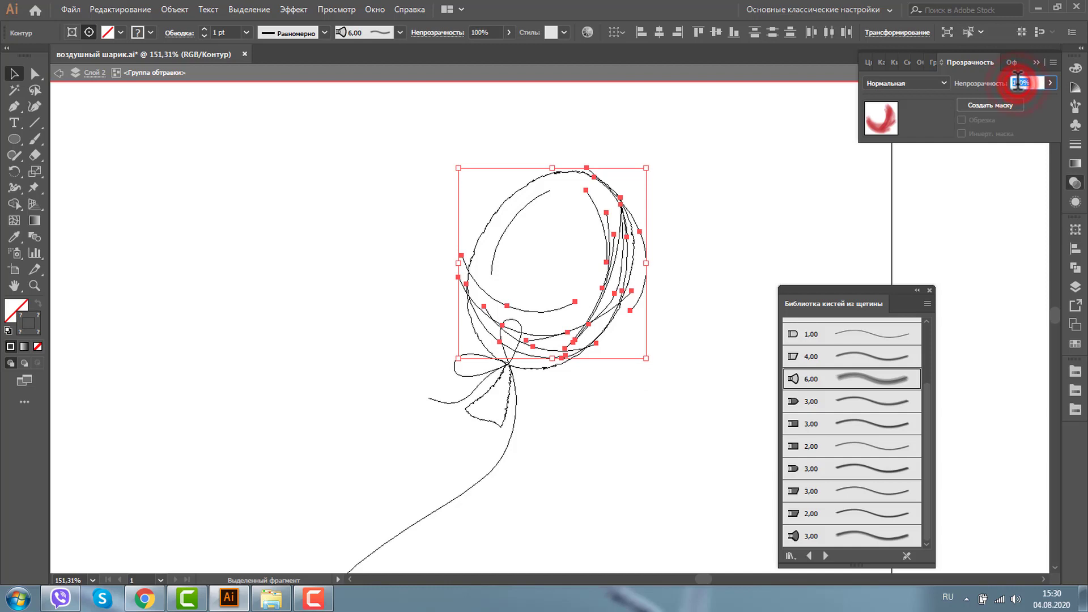
text(50)
key(Return)
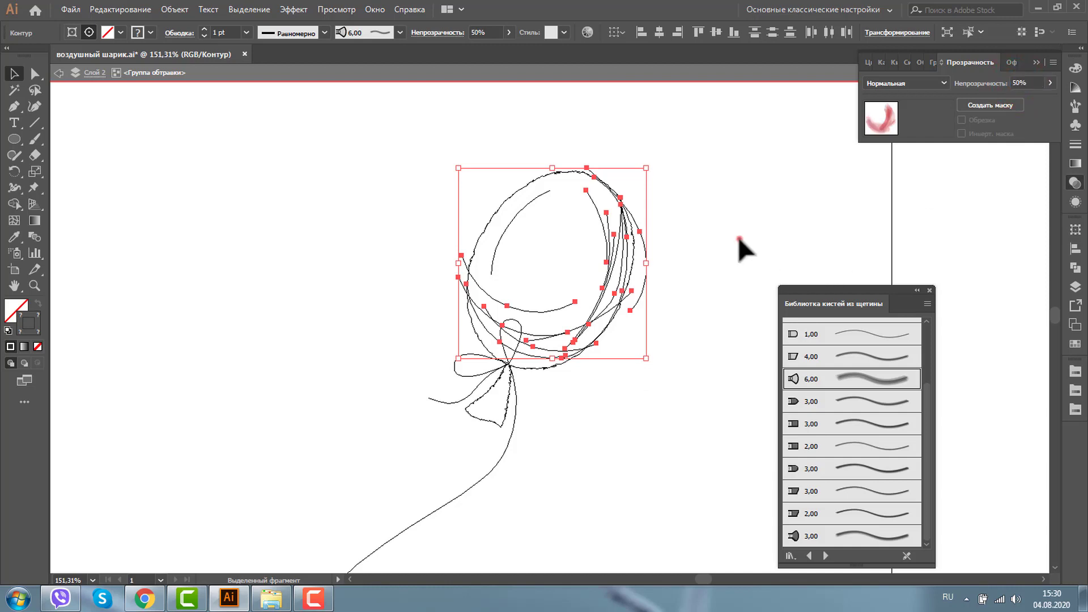
click(738, 236)
key(ctrl+y)
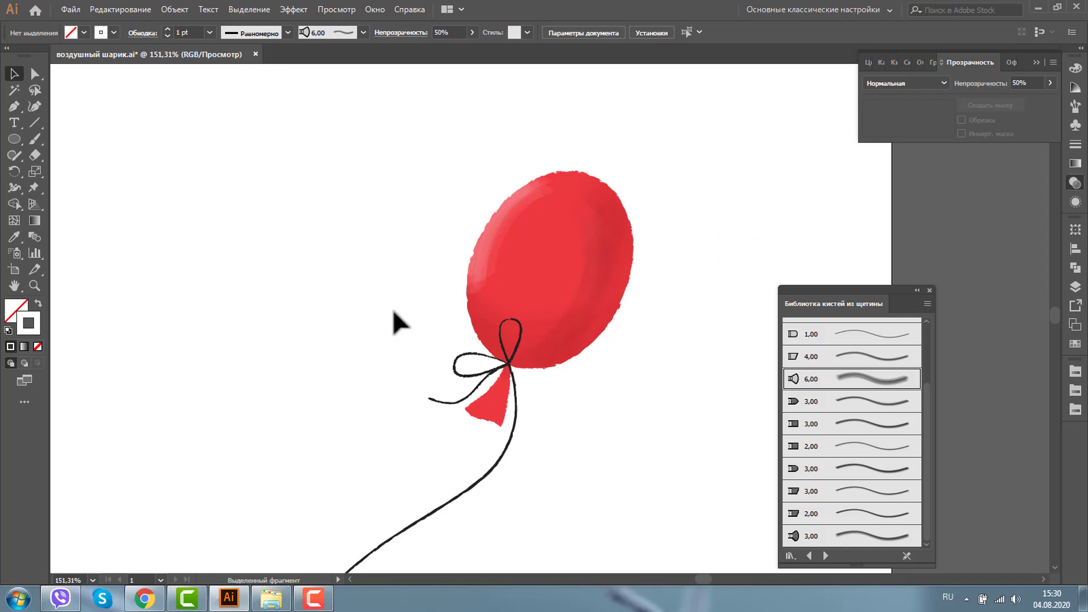
Step: Zoom out to 50% and group all the balloon's parts with Ctrl+G
click(35, 285)
alt+click(633, 348)
alt+click(633, 349)
alt+click(544, 334)
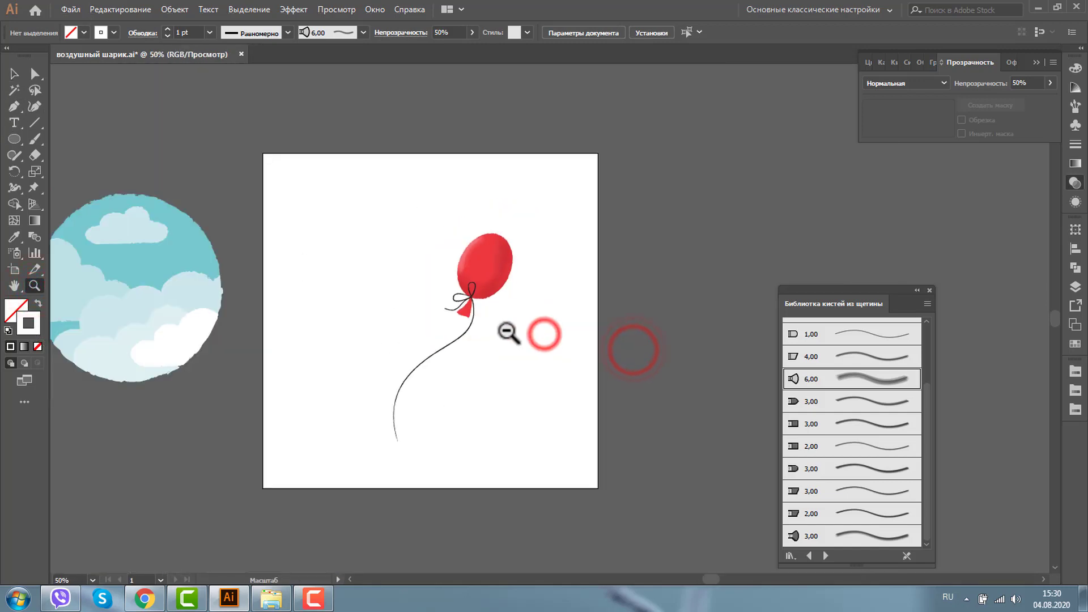
click(14, 74)
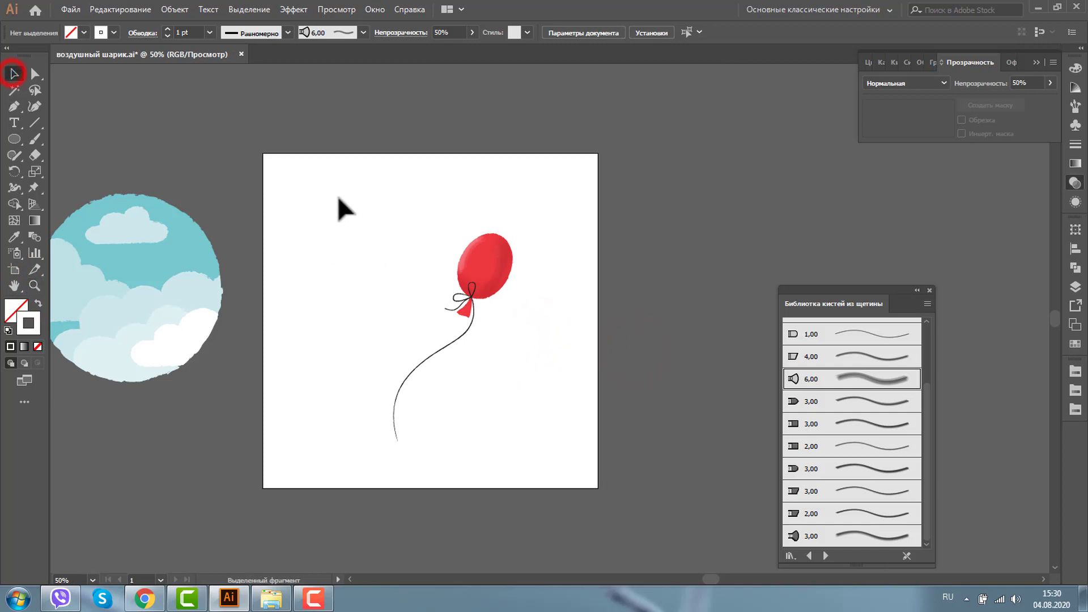
drag(340, 204, 562, 420)
key(ctrl+g)
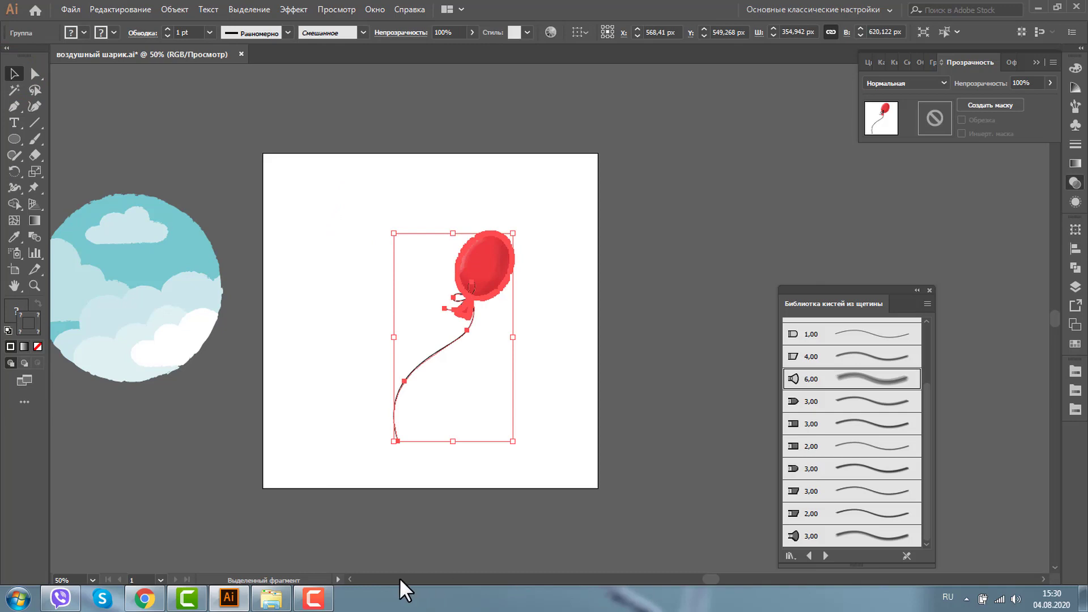
Step: Deselect the balloon and marquee-select the cloudy sky circle's parts
click(350, 579)
click(326, 134)
drag(111, 135, 329, 430)
Step: Group the sky circle, center it on the artboard over the balloon, and send it behind the balloon
key(ctrl+g)
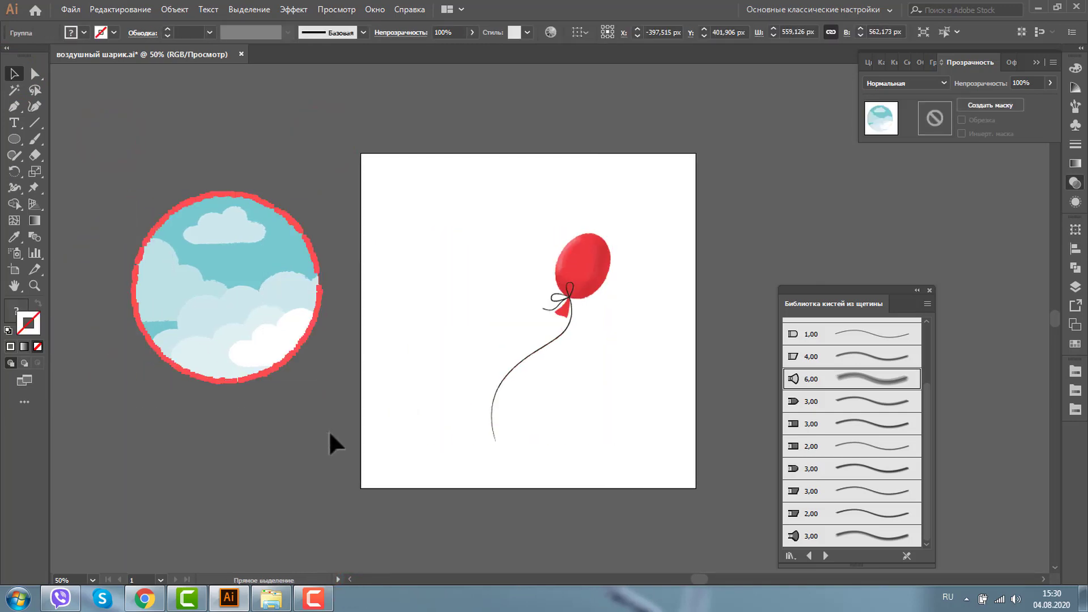
drag(244, 294, 559, 333)
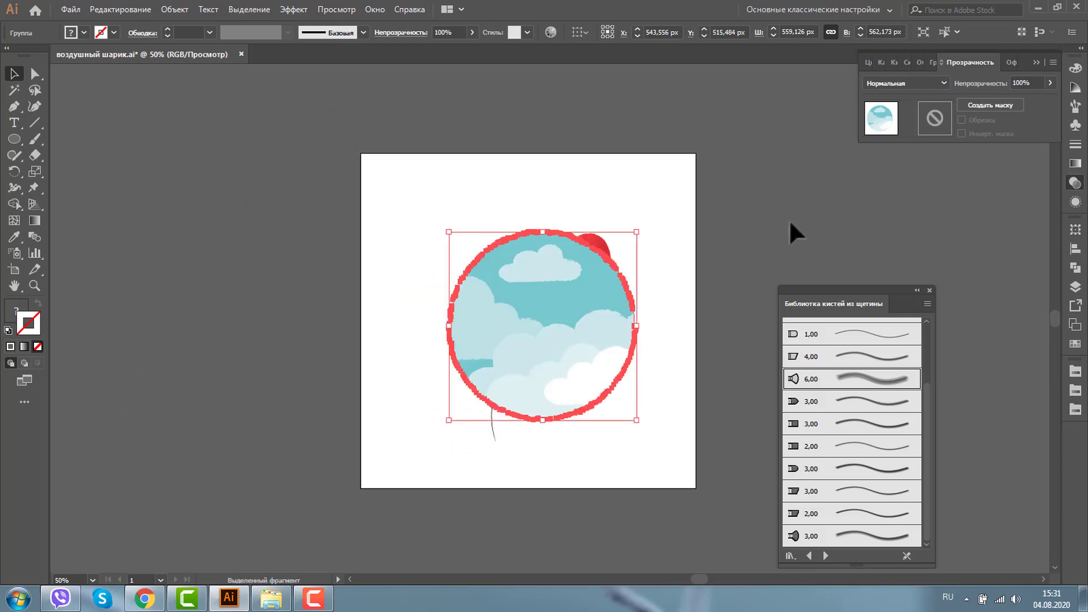
key(ctrl)
key(ctrl+bracketleft)
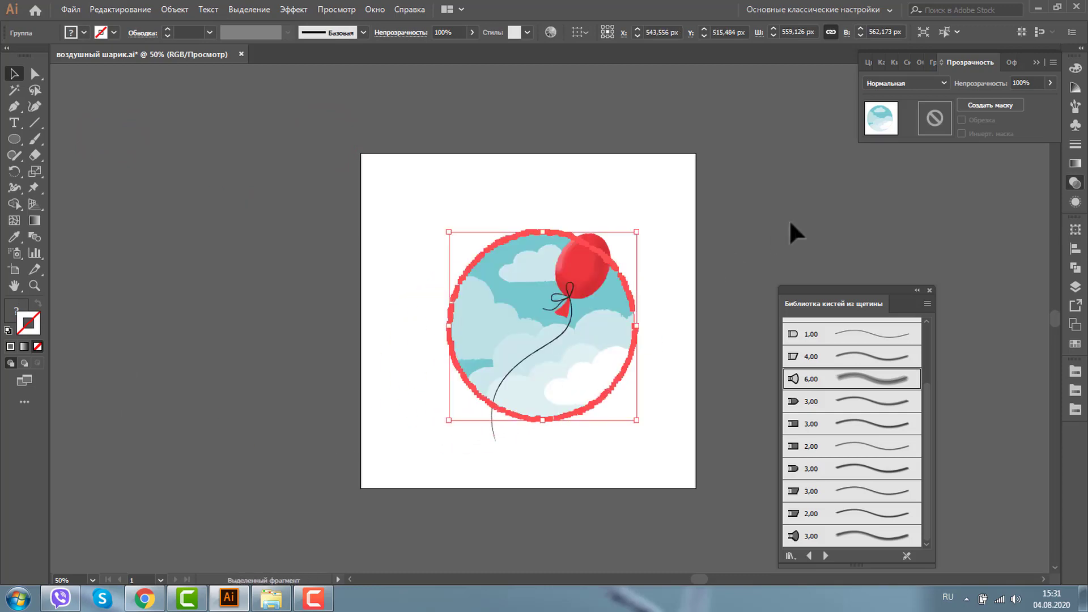
click(669, 407)
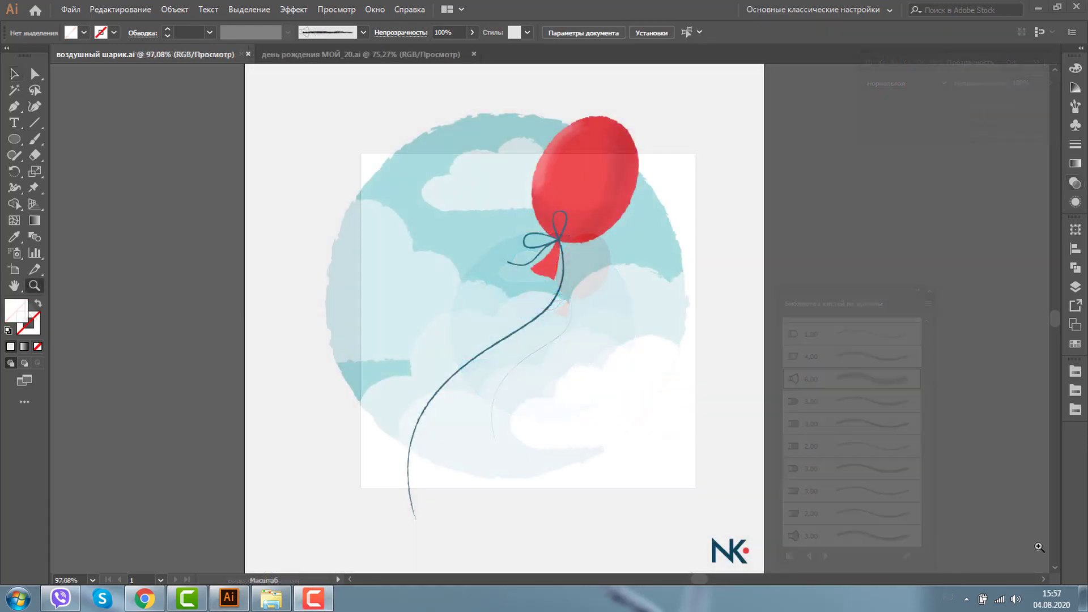